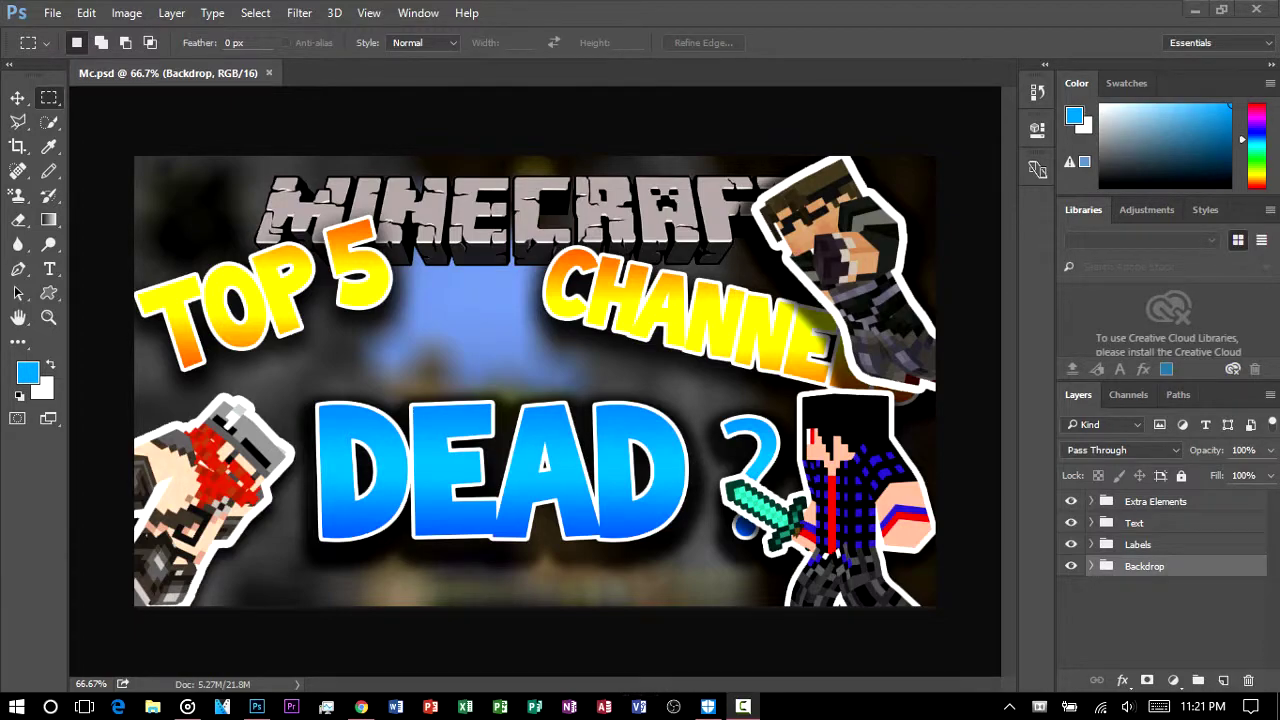
# Hide the Extra Elements, Text and Labels groups, and add a new layer above Image2 in the Backdrop group.
pyautogui.moveTo(1071, 501); pyautogui.dragTo(1071, 544)
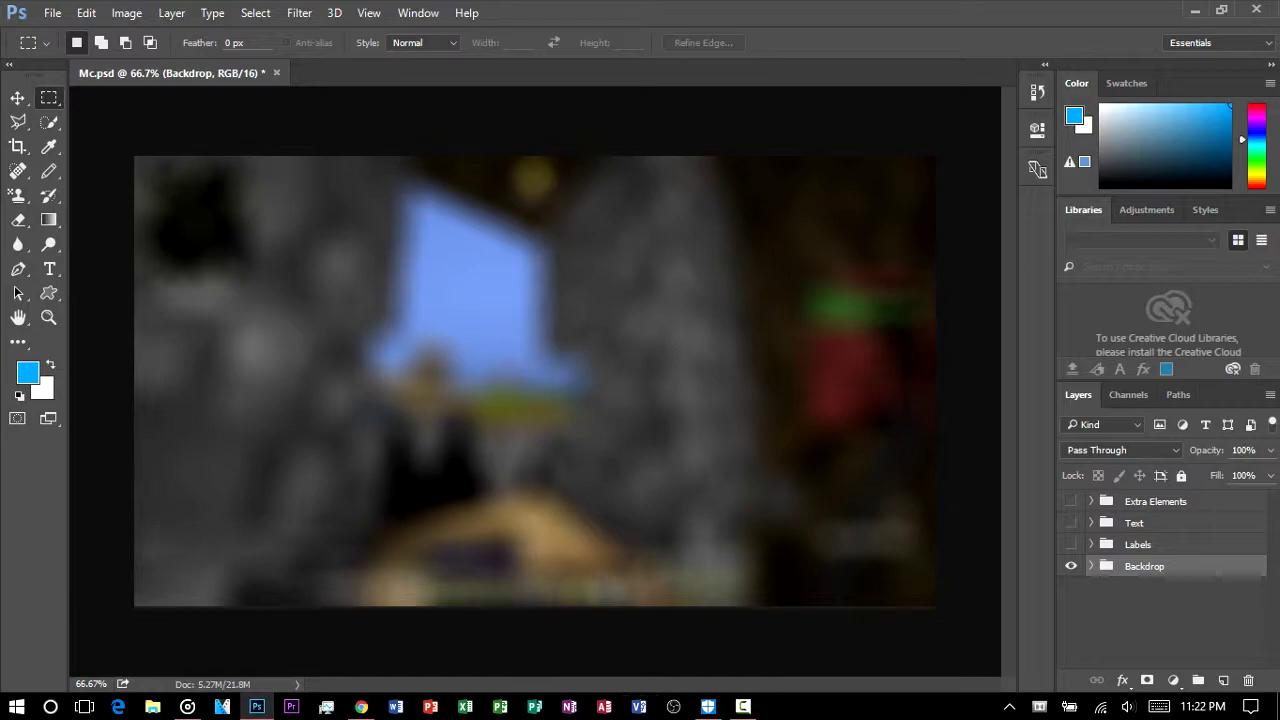
pyautogui.click(1091, 566)
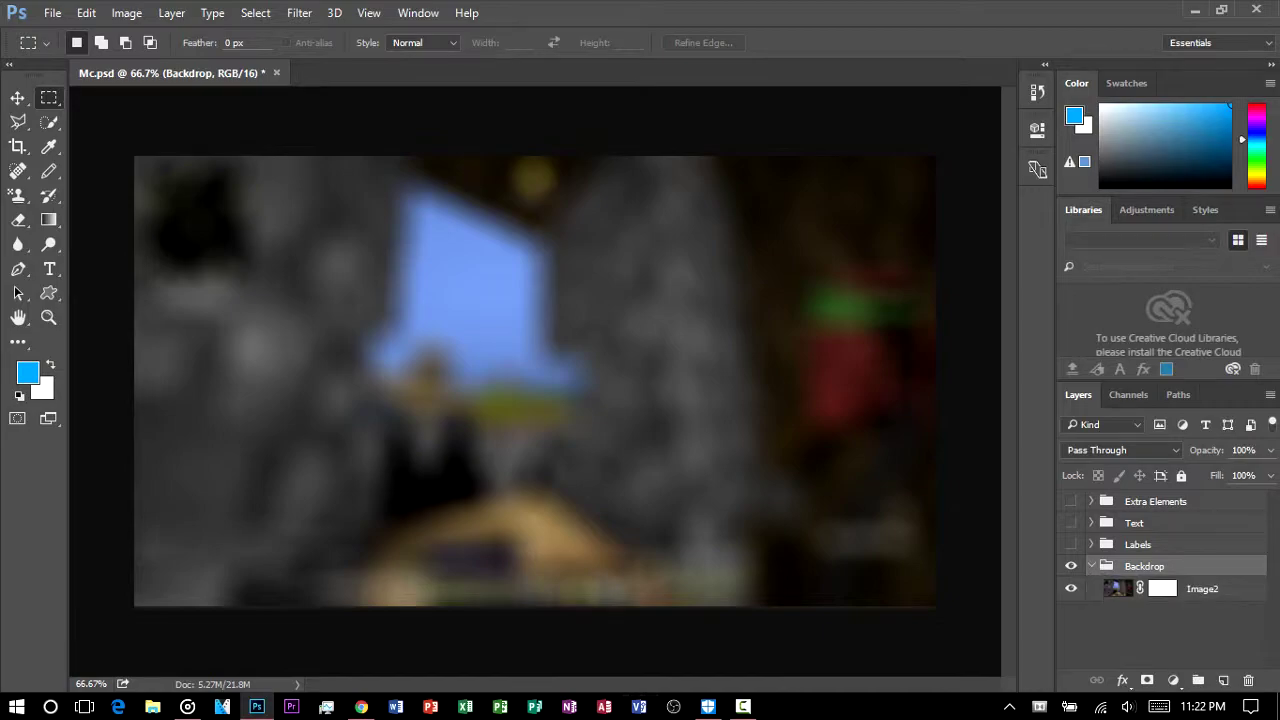
pyautogui.click(1202, 589)
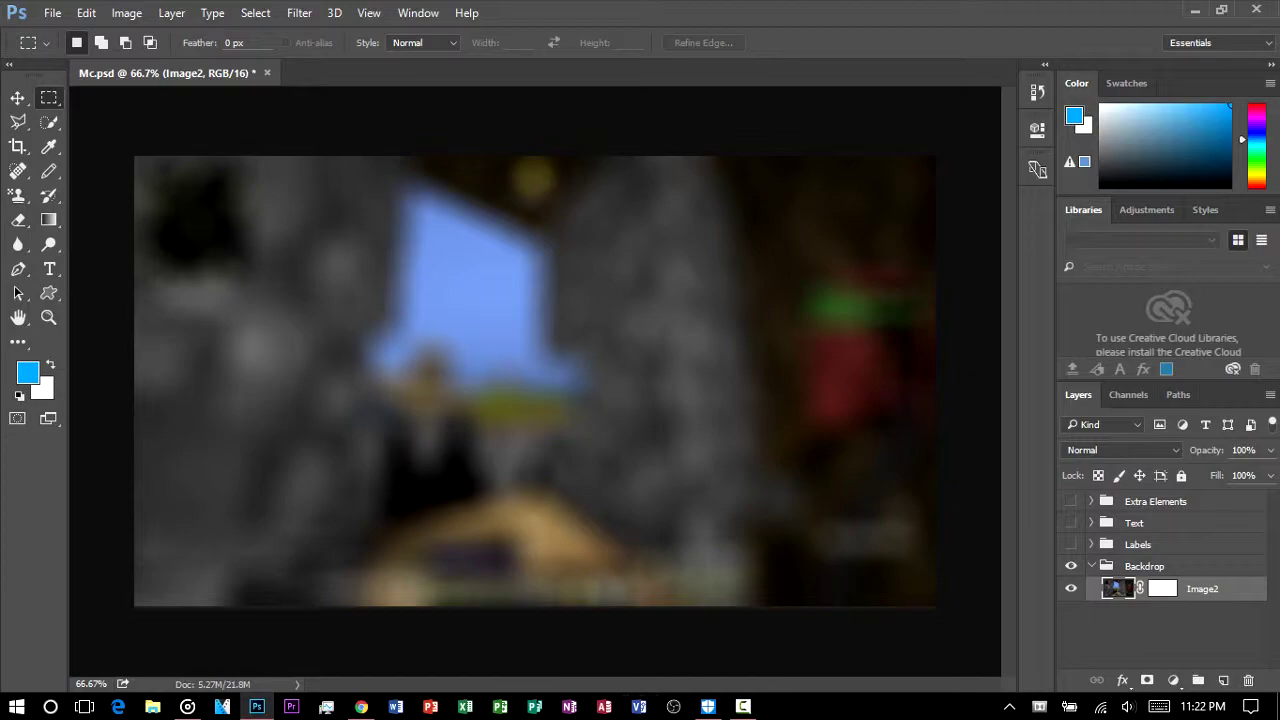
pyautogui.click(1223, 680)
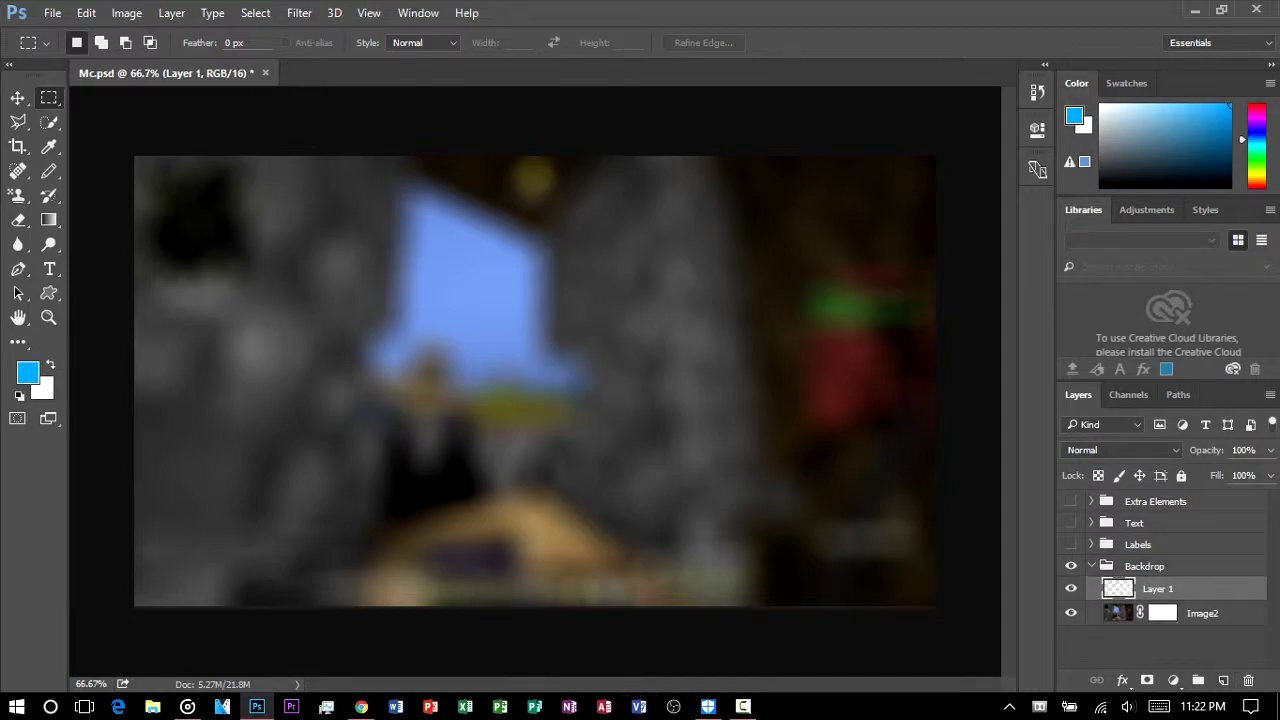
# Place the Image2 gameplay screenshot as an embedded image at full canvas size in the Backdrop group.
pyautogui.click(52, 13)
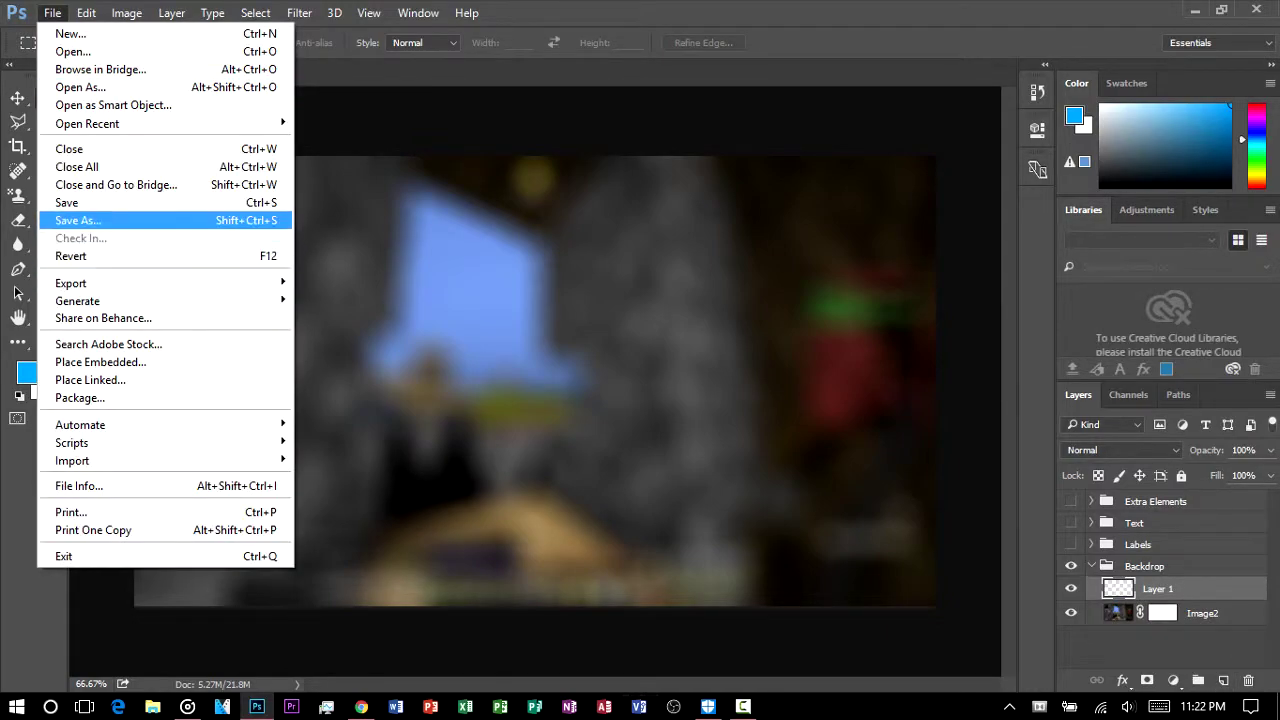
pyautogui.click(100, 362)
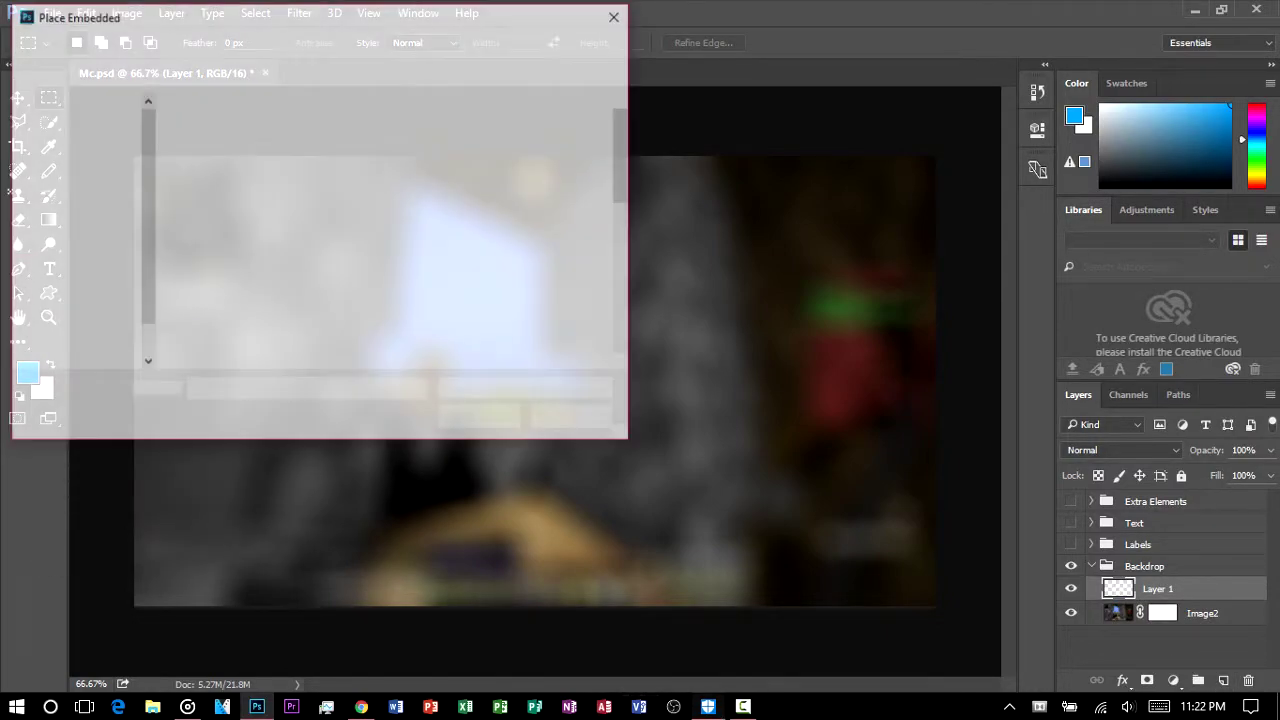
pyautogui.scroll(-1, 452, 200)
pyautogui.doubleClick(553, 184)
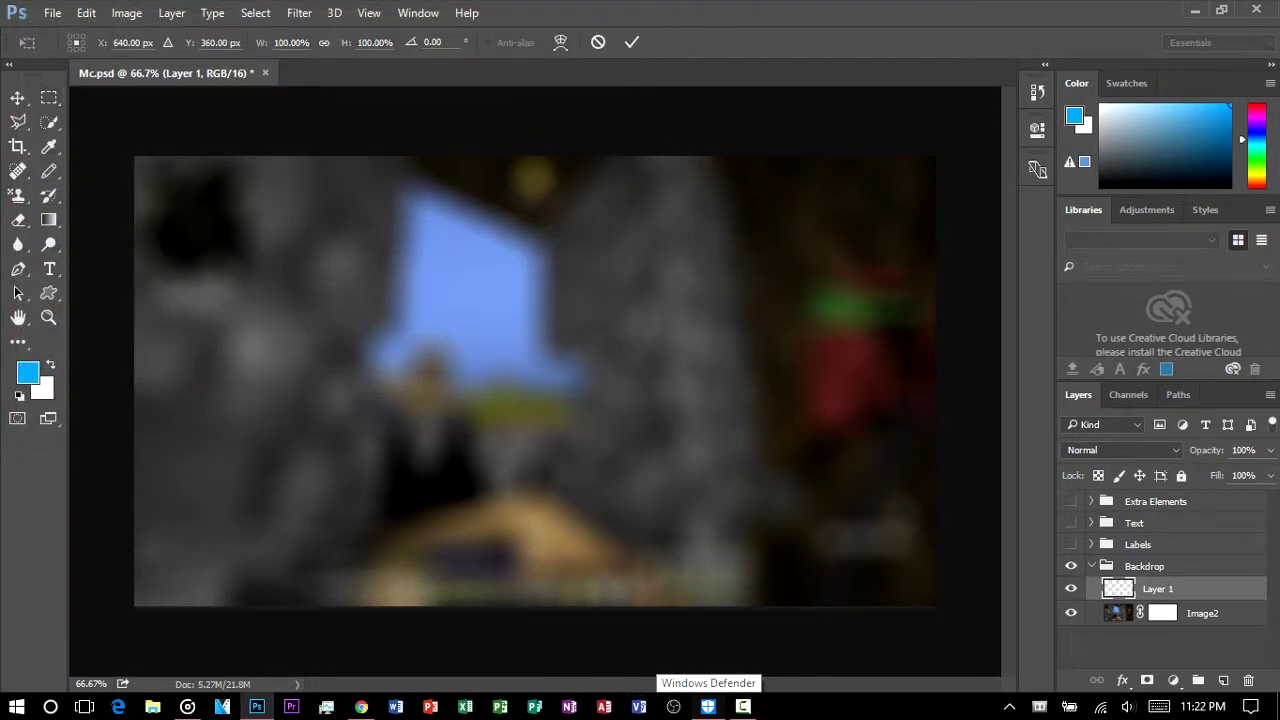
pyautogui.press('Return')
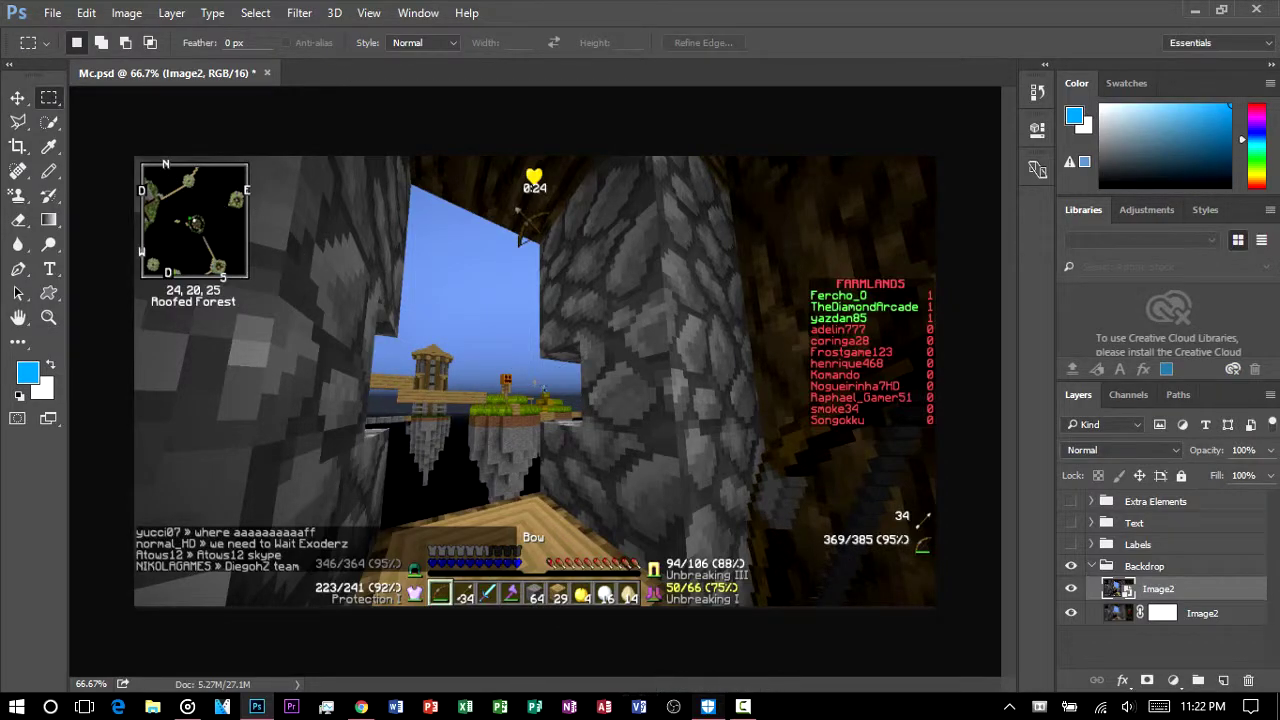
# Show the Labels, Text and Extra Elements groups, and hide the placed sharp Image2 layer to compare the backdrops.
pyautogui.click(1071, 544)
pyautogui.click(1071, 523)
pyautogui.click(1071, 501)
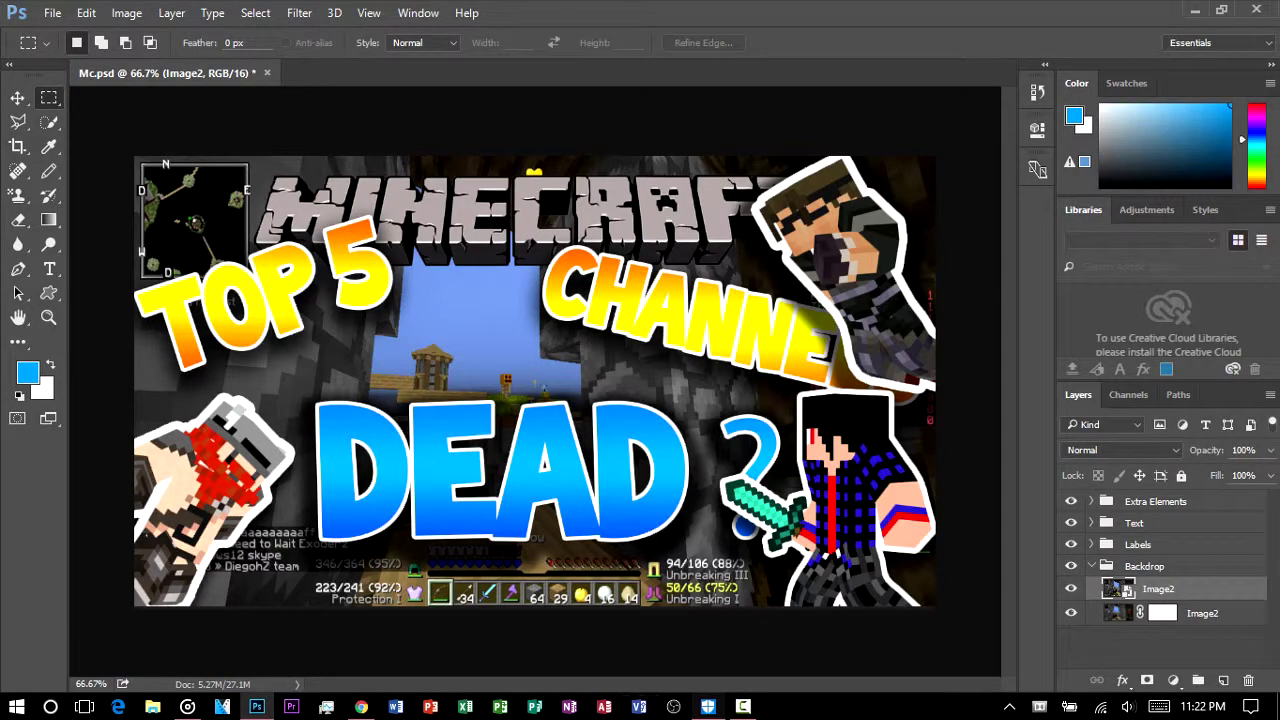
pyautogui.scroll(-9, 535, 381)
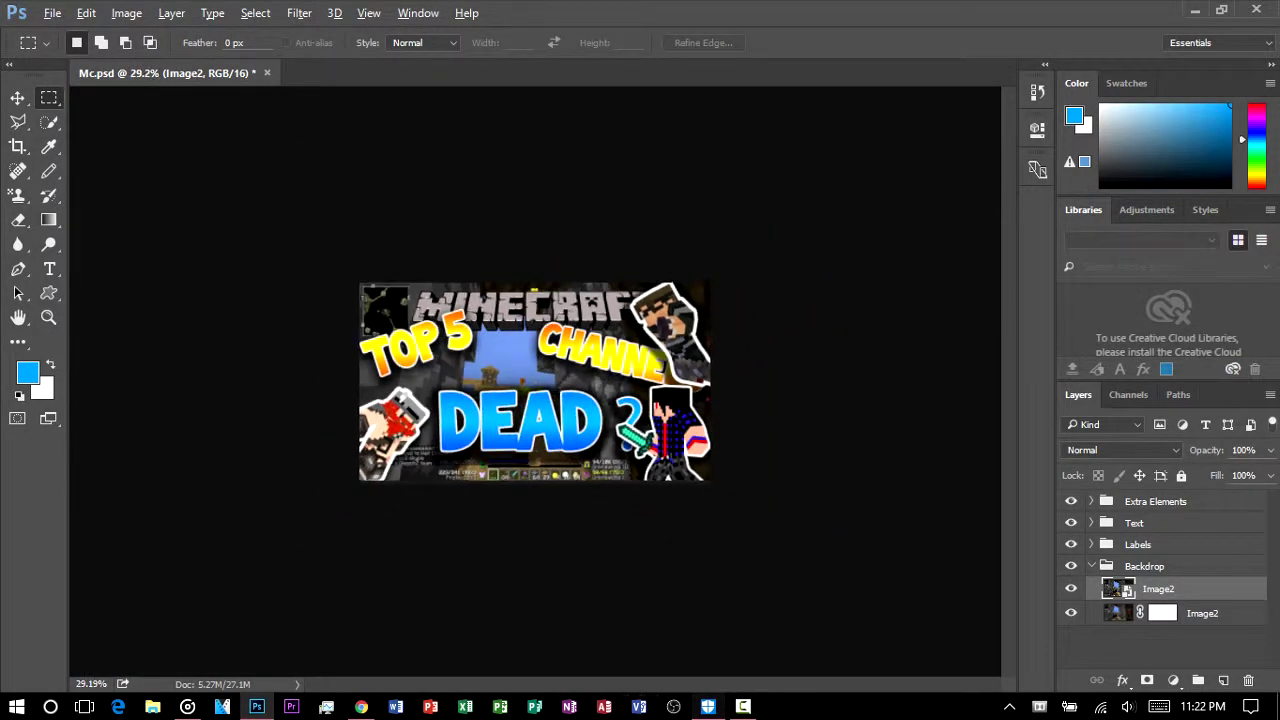
pyautogui.scroll(8, 535, 381)
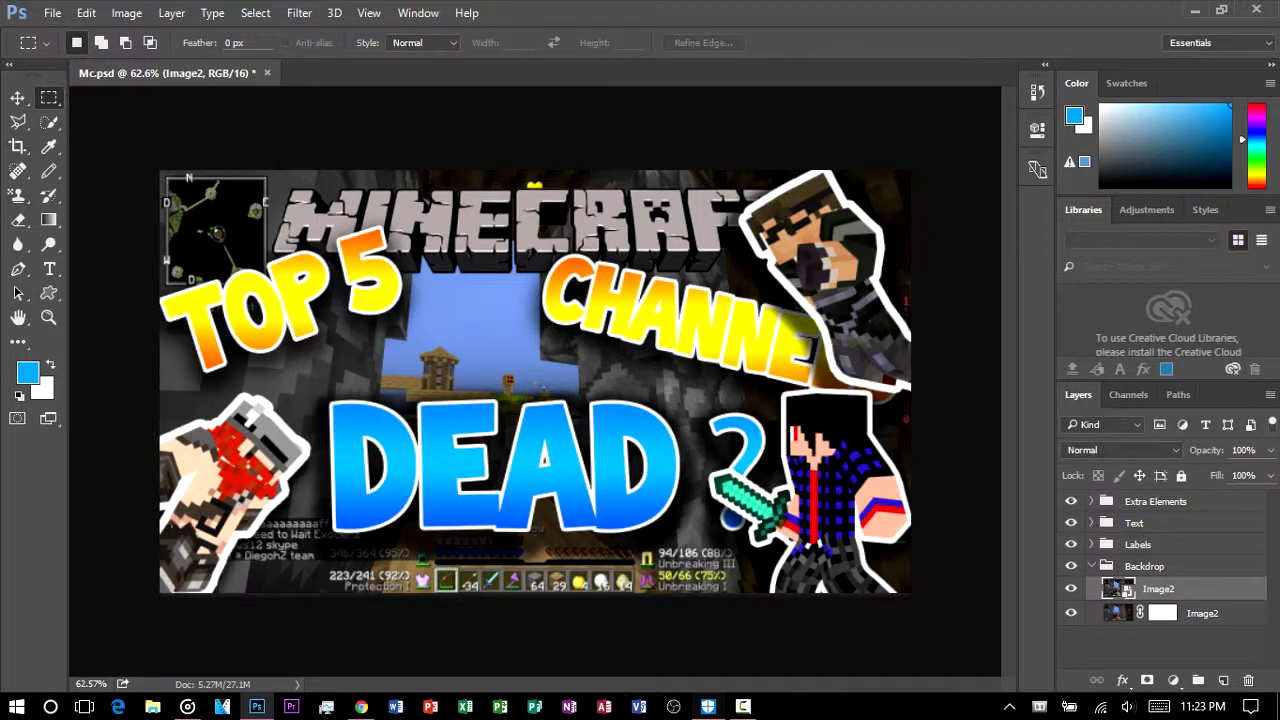
pyautogui.click(1071, 589)
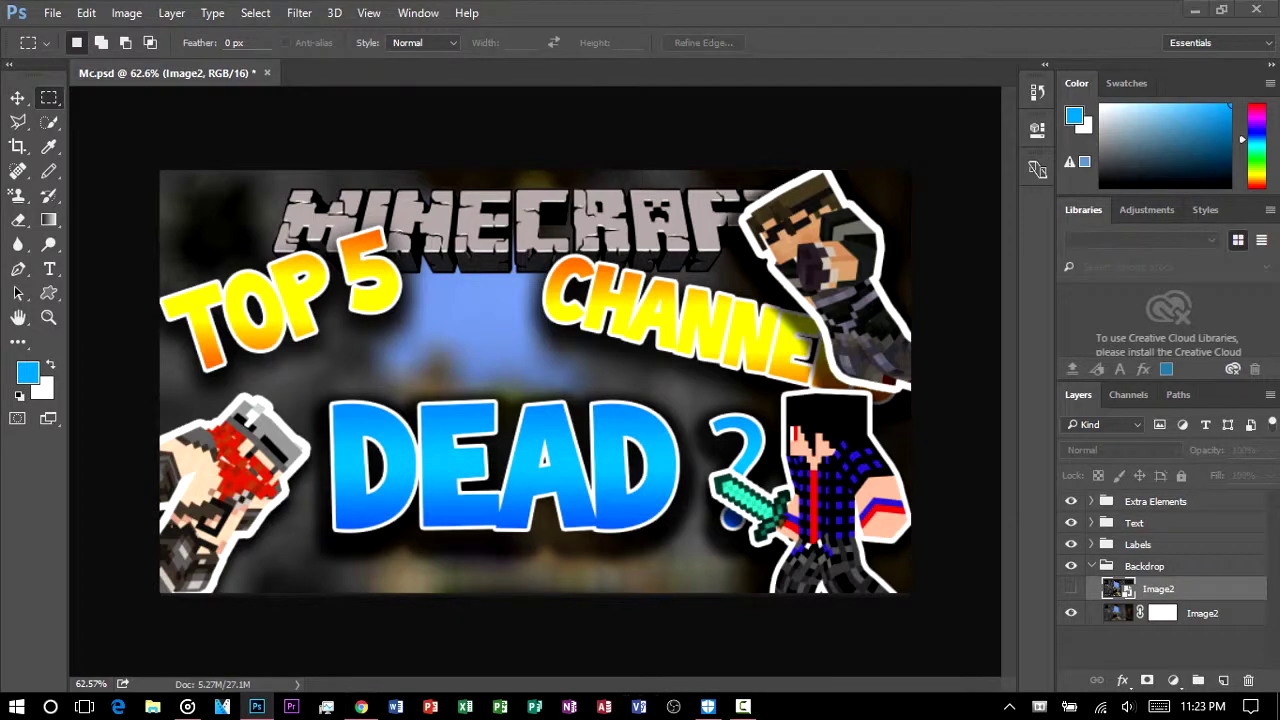
# Switch to Chrome and search Google Images for "plane gradient background".
pyautogui.hotkey('alt', 'Tab')
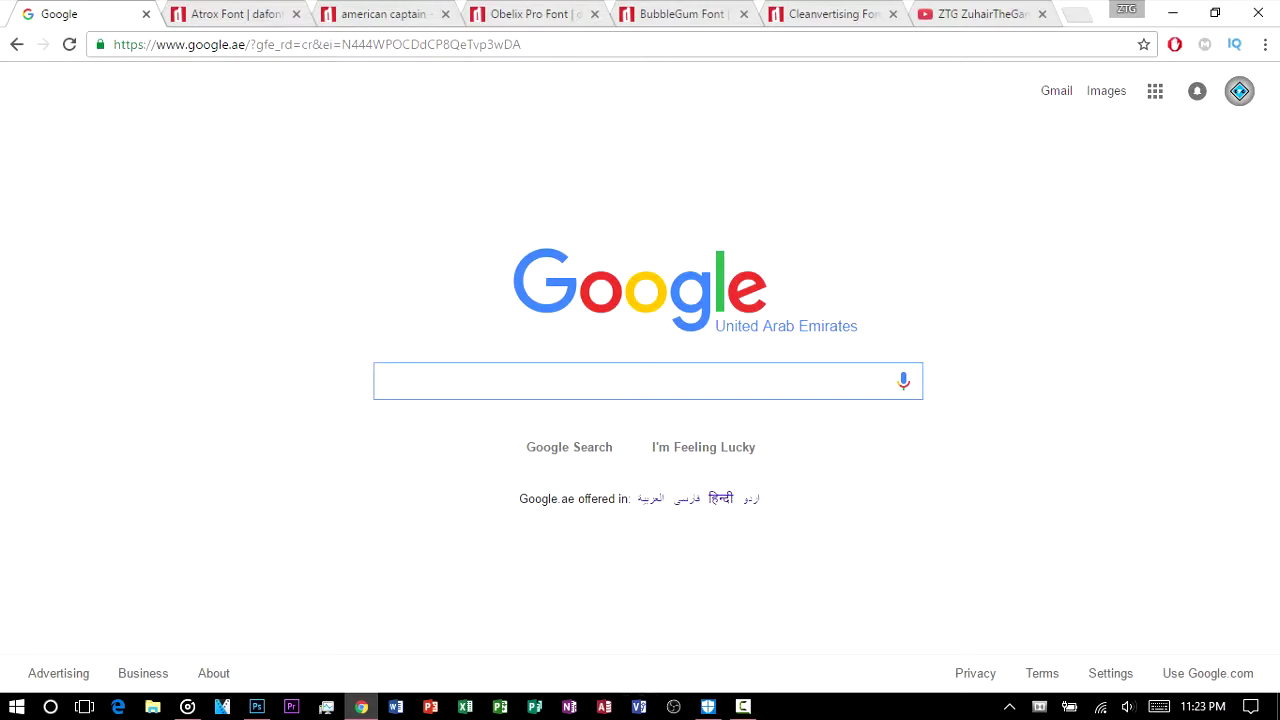
pyautogui.click(1106, 90)
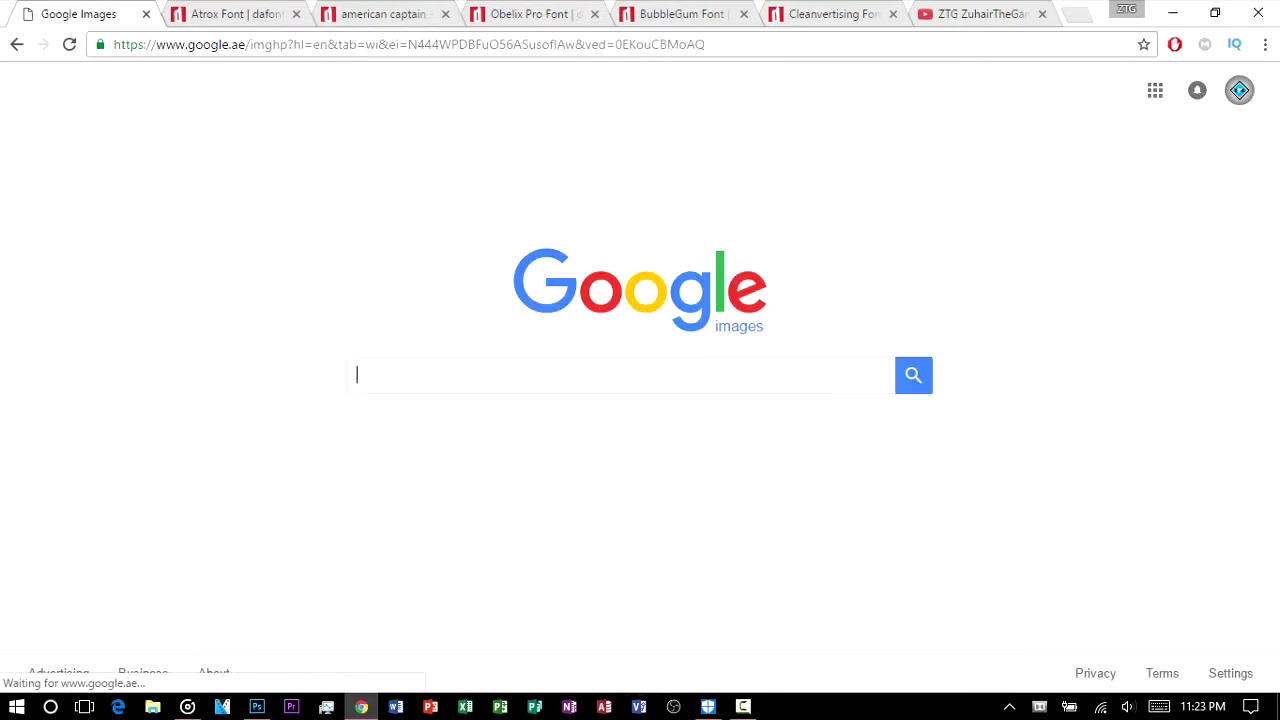
pyautogui.write('plane ')
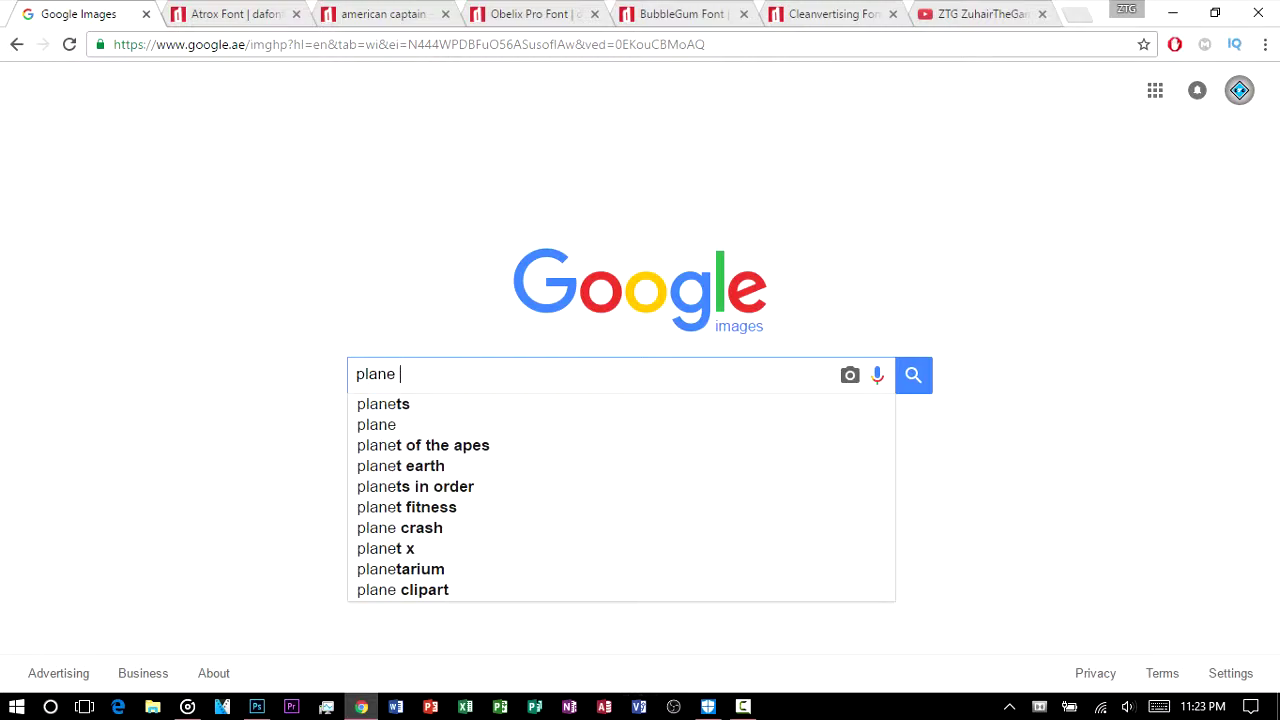
pyautogui.write('gradien')
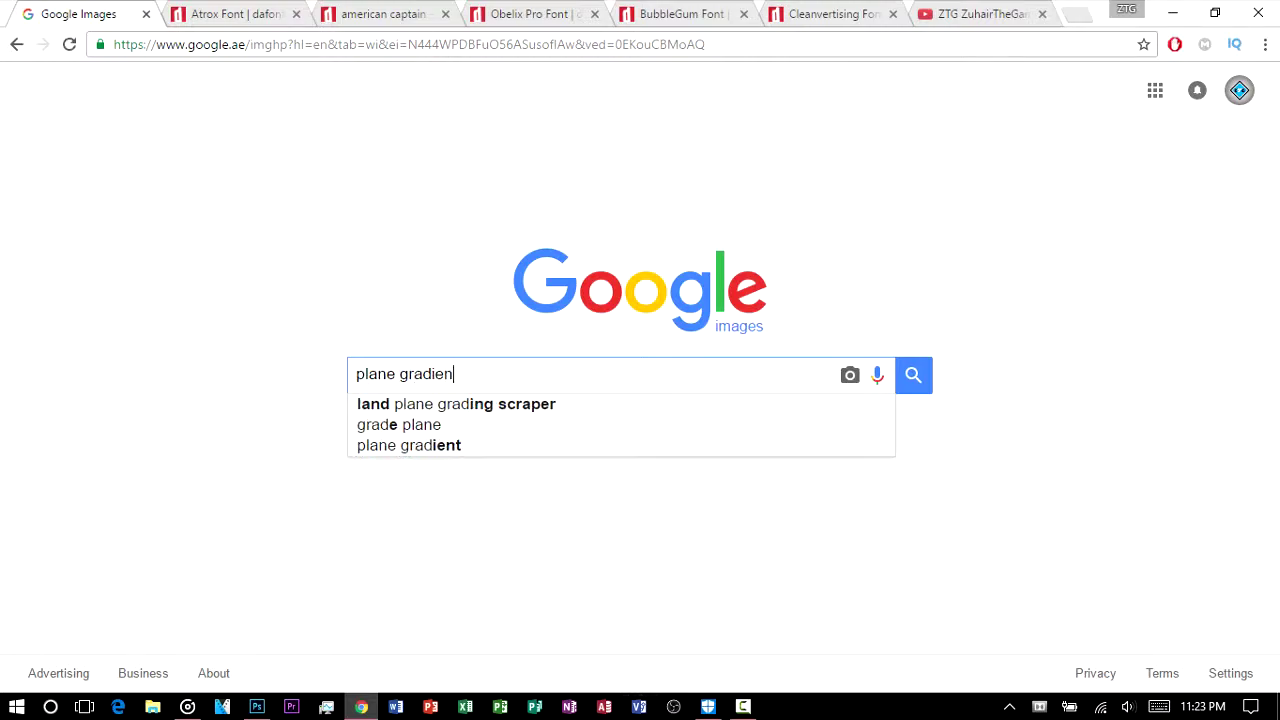
pyautogui.write('t bac')
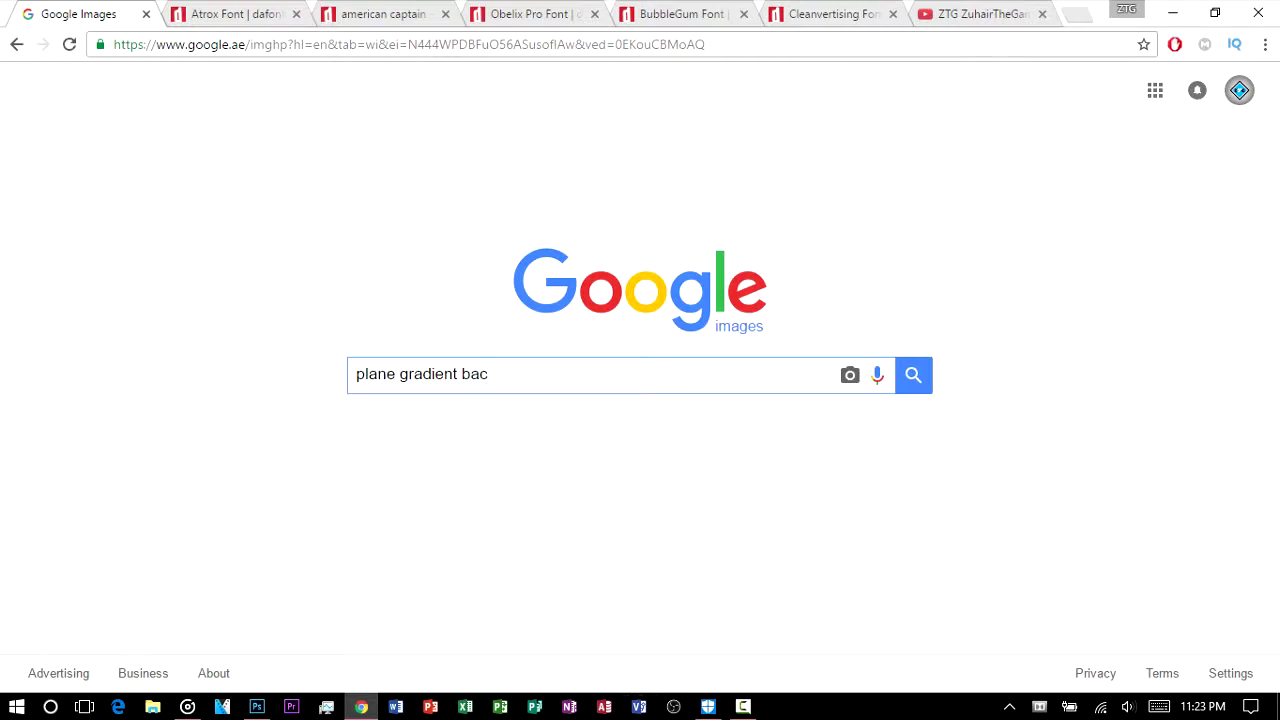
pyautogui.write('kg')
pyautogui.press('BackSpace')
pyautogui.write('gori')
pyautogui.press('BackSpace')
pyautogui.press('BackSpace')
pyautogui.press('BackSpace')
pyautogui.write('round')
pyautogui.press('Return')
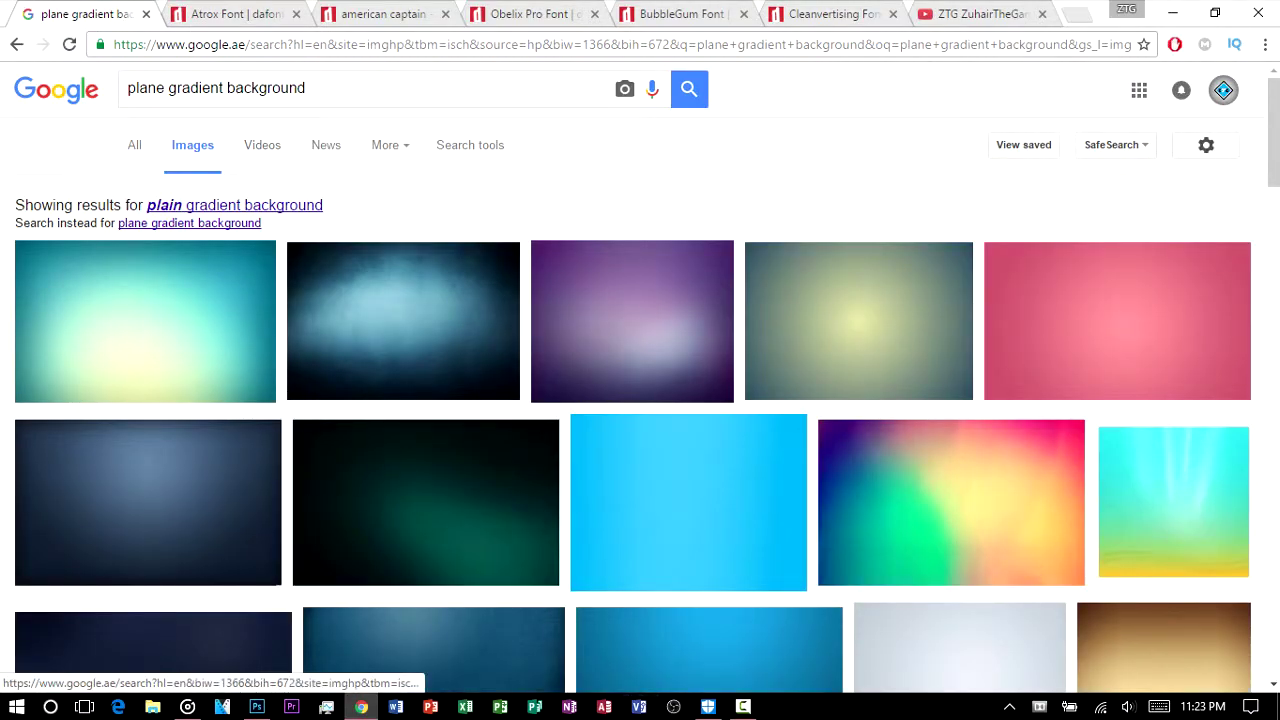
# Open the results for the corrected search "plain gradient background" and look through the images.
pyautogui.click(247, 206)
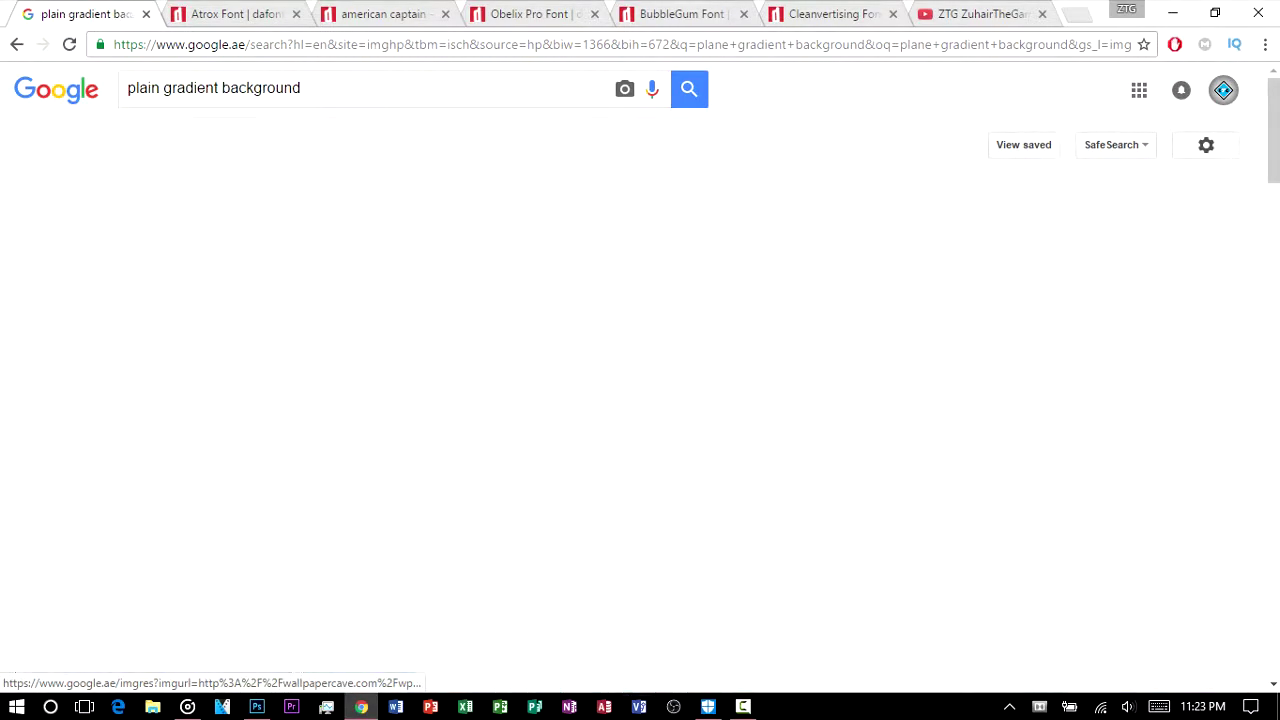
pyautogui.hotkey('alt', 'Left')
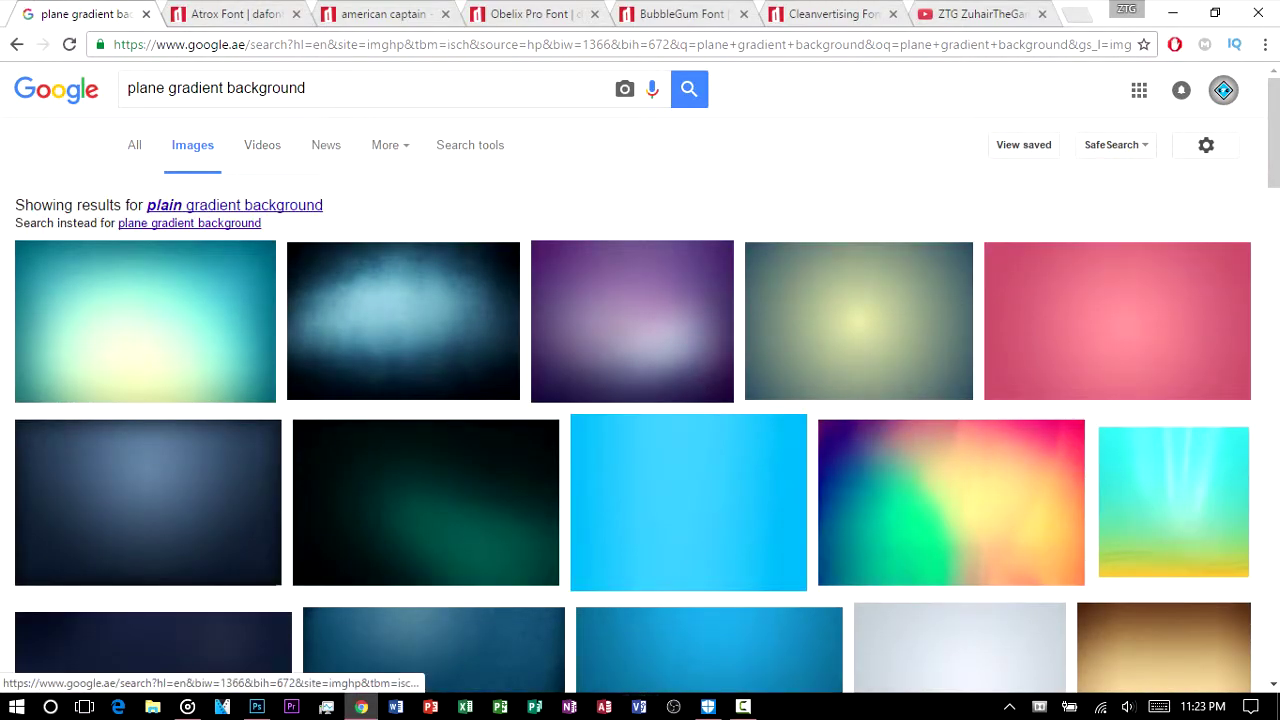
pyautogui.click(247, 206)
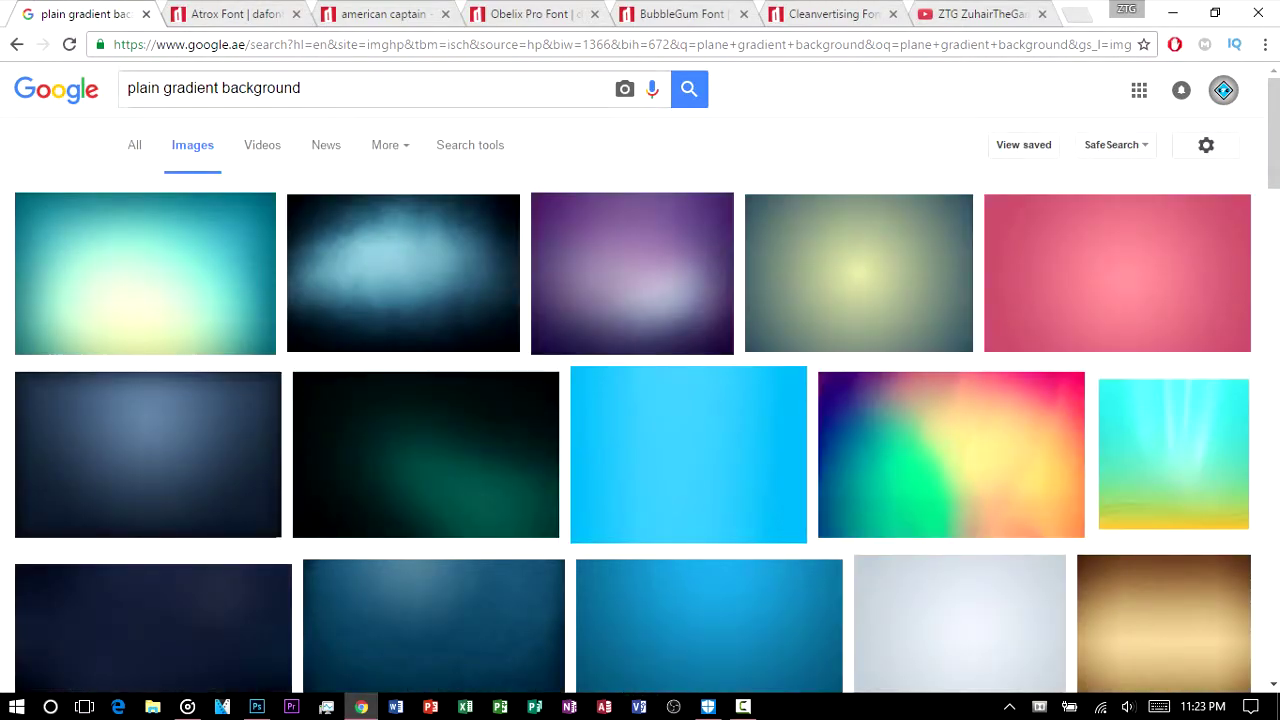
pyautogui.moveTo(136, 88); pyautogui.dragTo(152, 88)
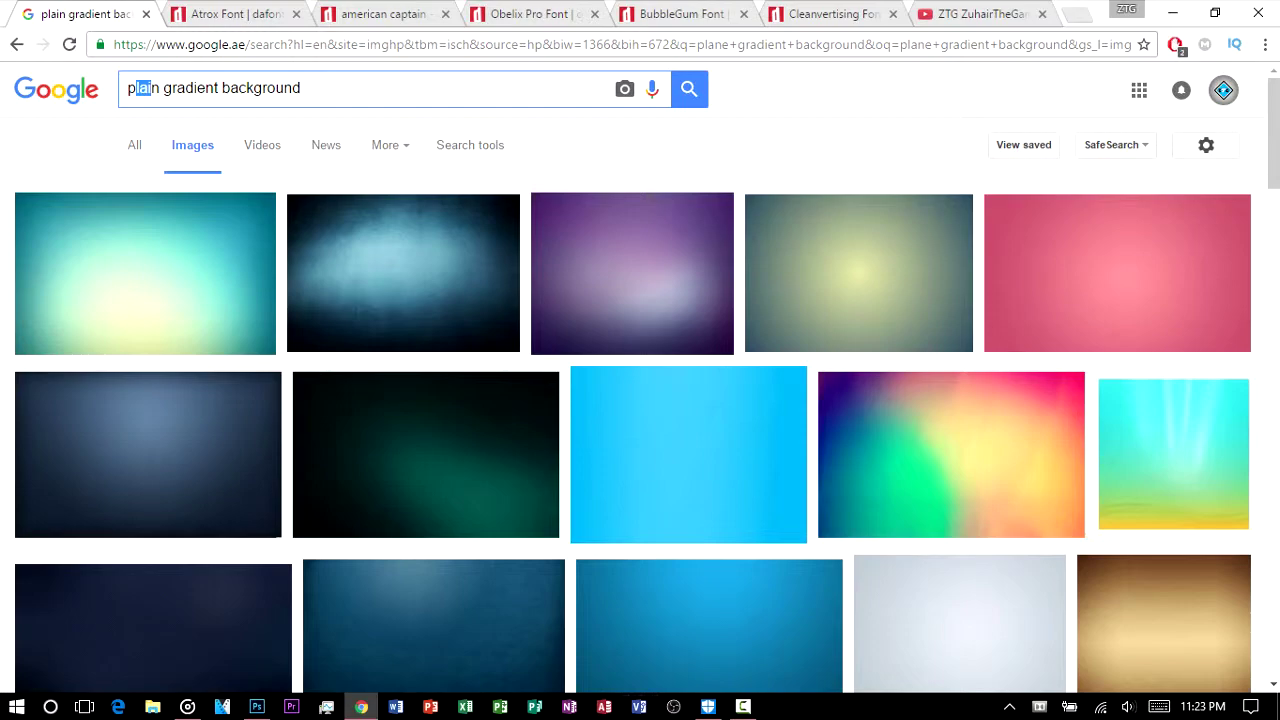
pyautogui.scroll(-3, 590, 290)
pyautogui.scroll(3, 500, 290)
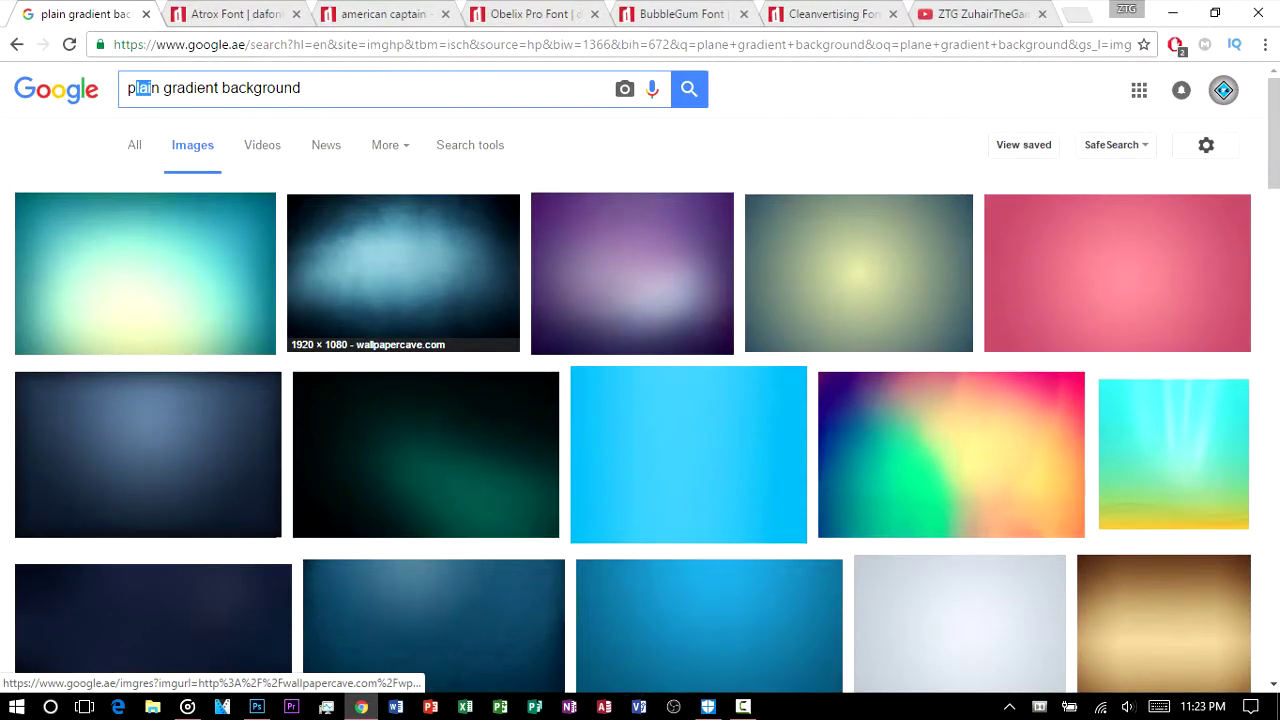
# Preview the dark blue gradient wallpaper and the multicoloured gradient wallpaper as possible backdrops, closing each preview.
pyautogui.click(403, 270)
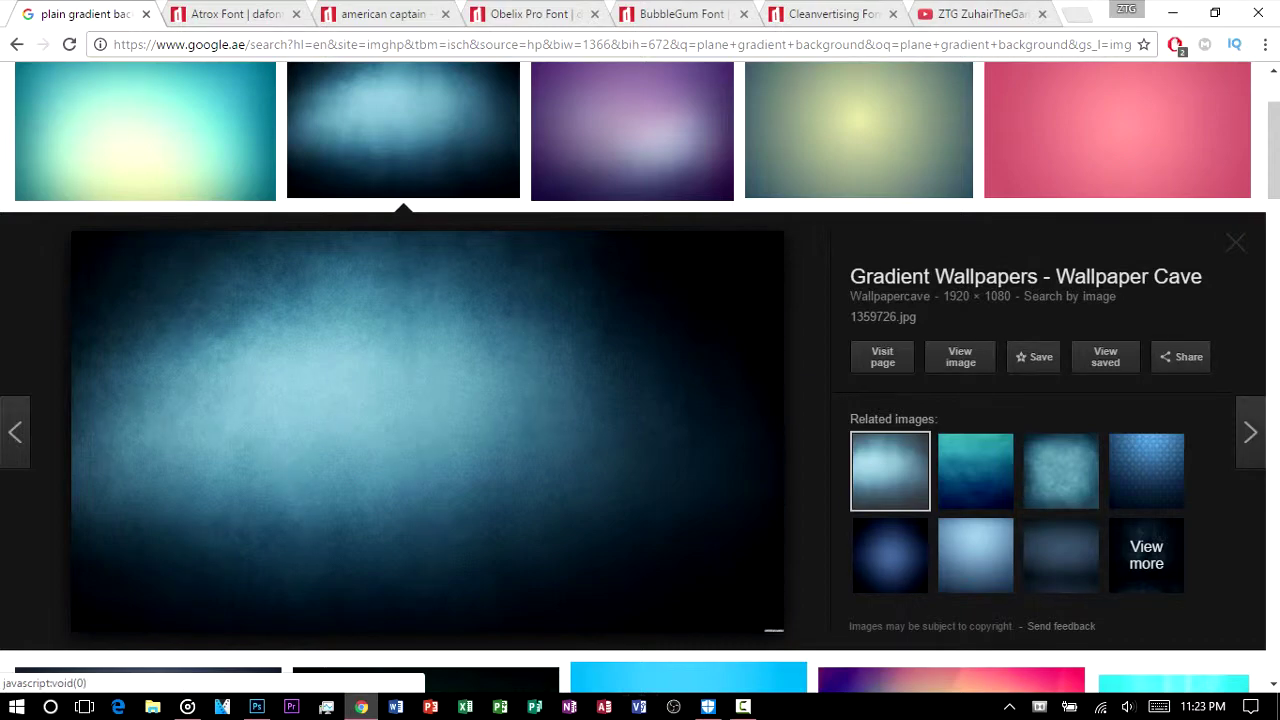
pyautogui.click(1236, 242)
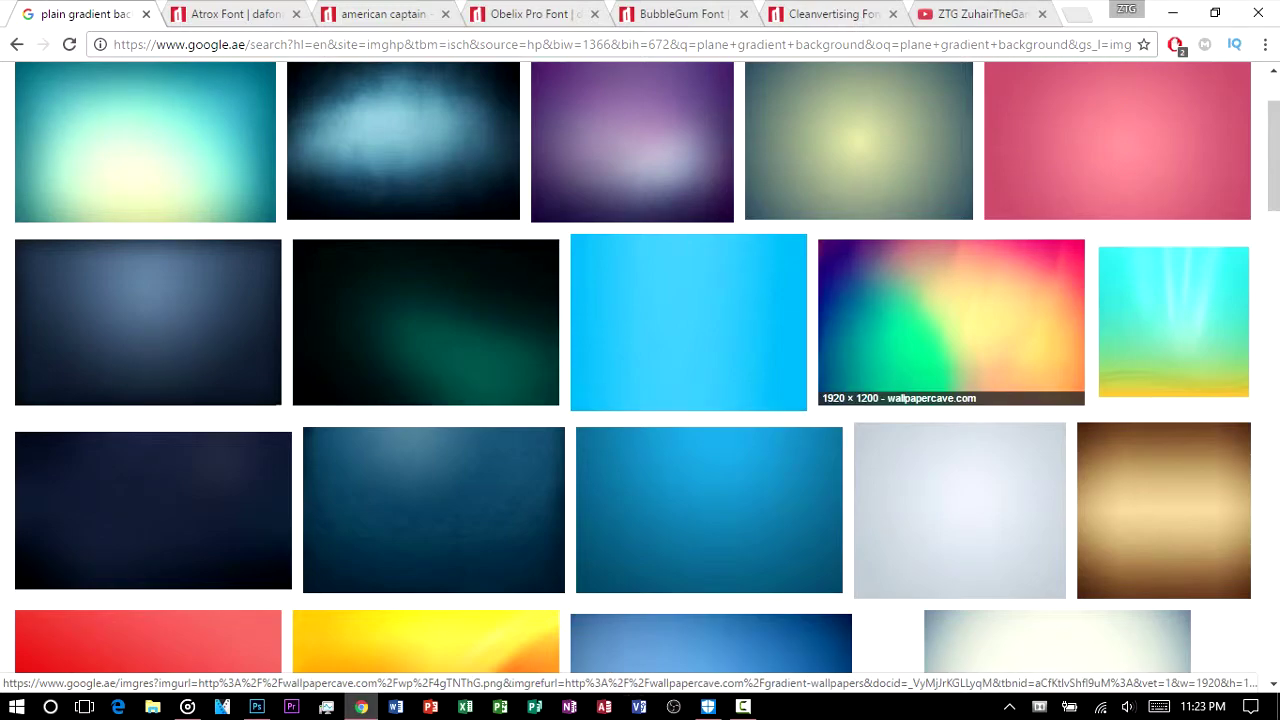
pyautogui.click(950, 310)
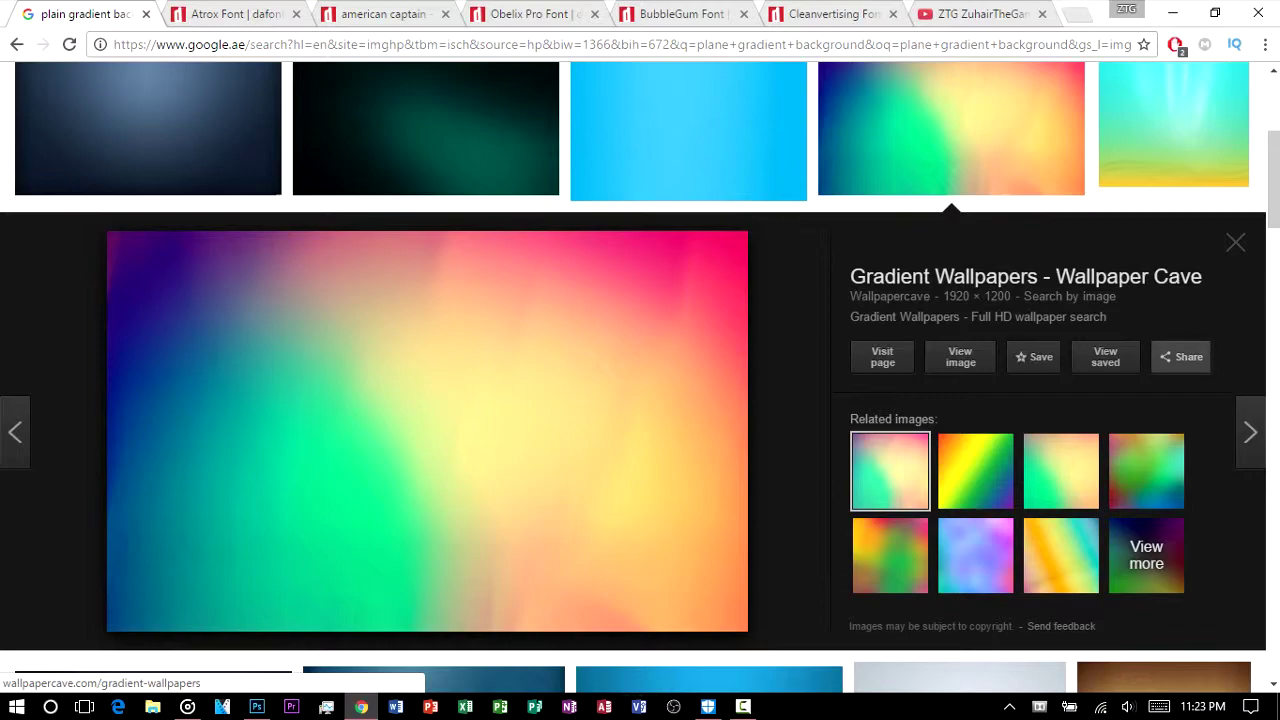
pyautogui.click(1236, 242)
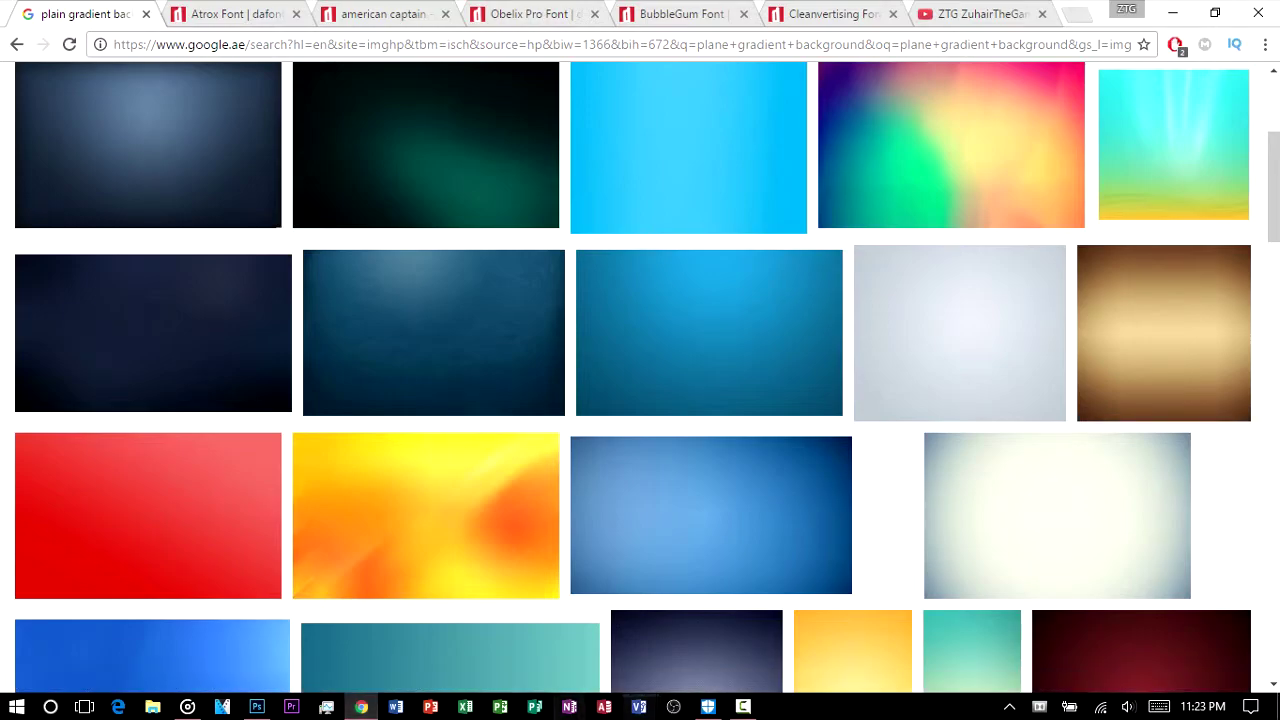
# Switch to Photoshop, hide the blurred Image2 layer and show the placed sharp Image2 layer.
pyautogui.click(257, 707)
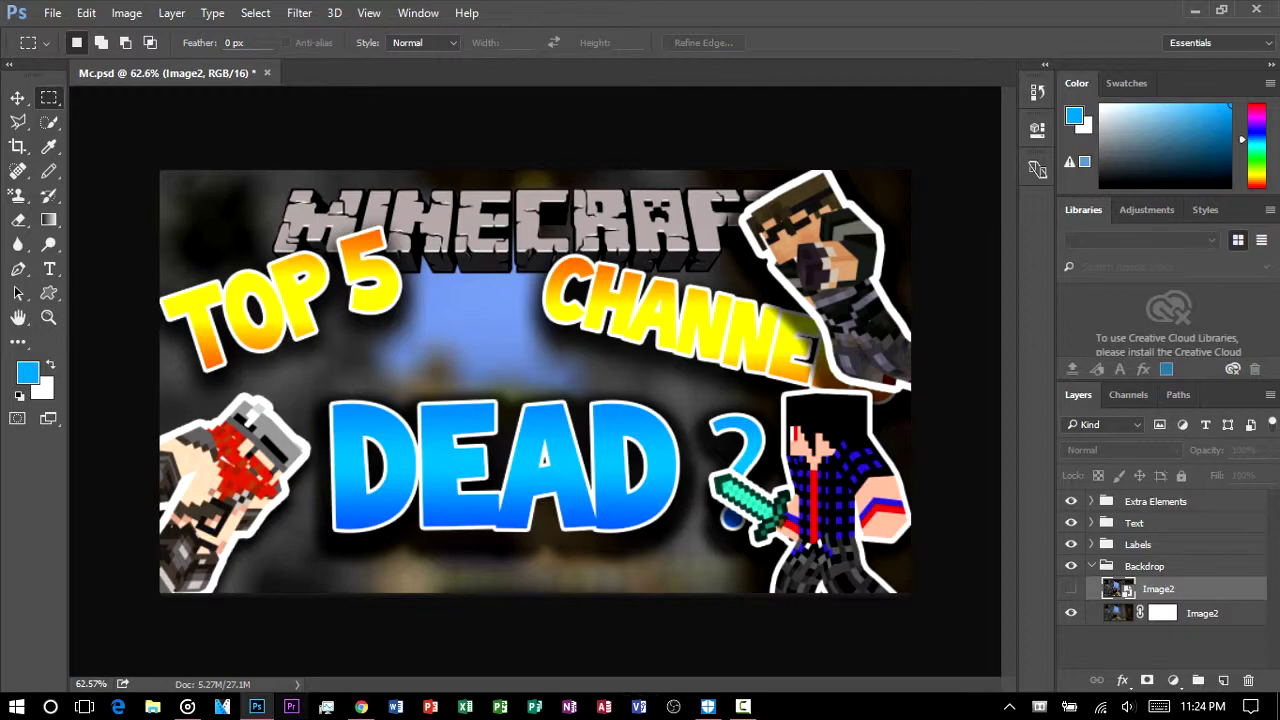
pyautogui.click(1071, 613)
pyautogui.click(1071, 588)
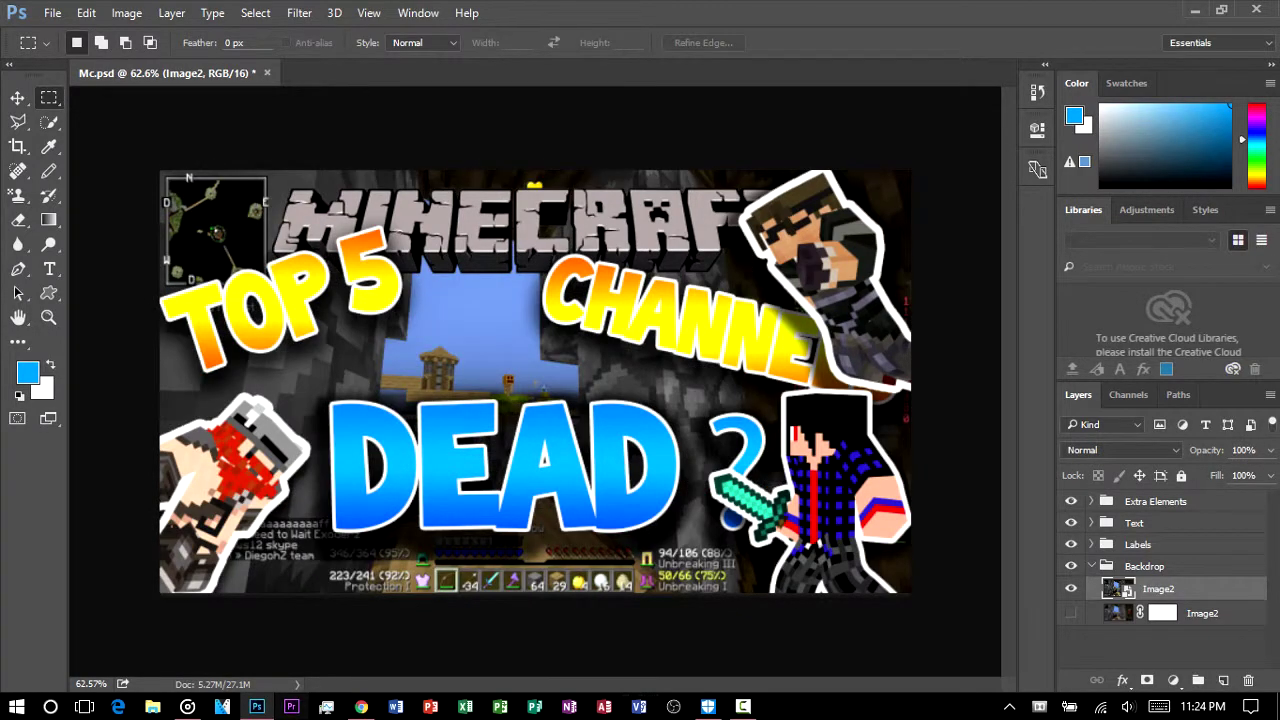
# Hide the Labels, Text and Extra Elements groups, leaving only the Backdrop group shown.
pyautogui.click(1071, 566)
pyautogui.click(1071, 566)
pyautogui.click(1071, 545)
pyautogui.click(1071, 523)
pyautogui.click(1071, 501)
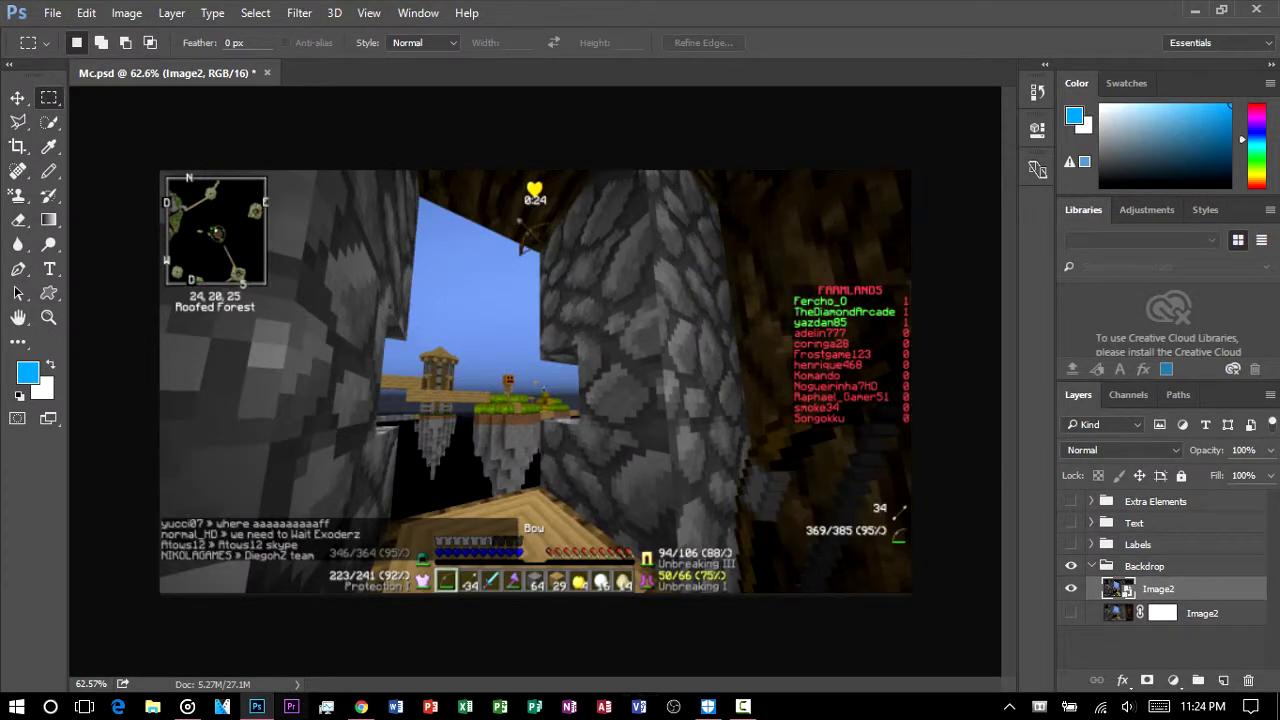
# Activate the Move tool for the placed Image2 layer.
pyautogui.click(18, 98)
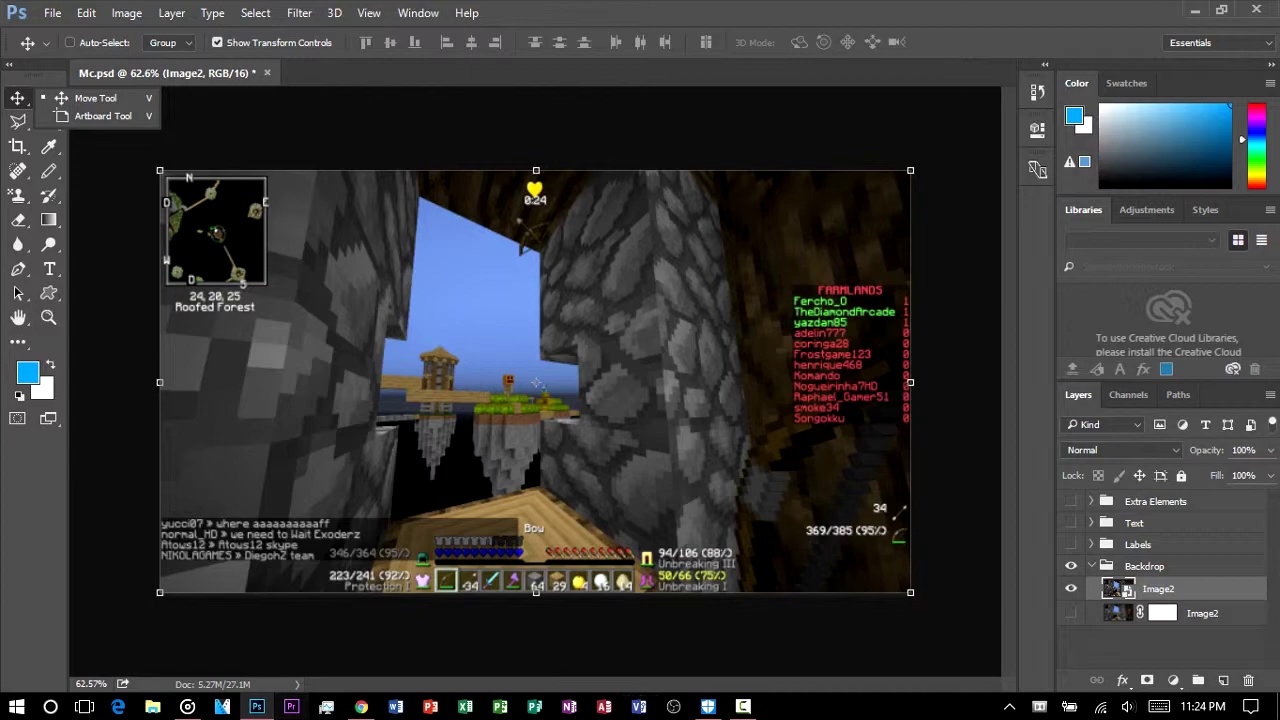
pyautogui.click(96, 98)
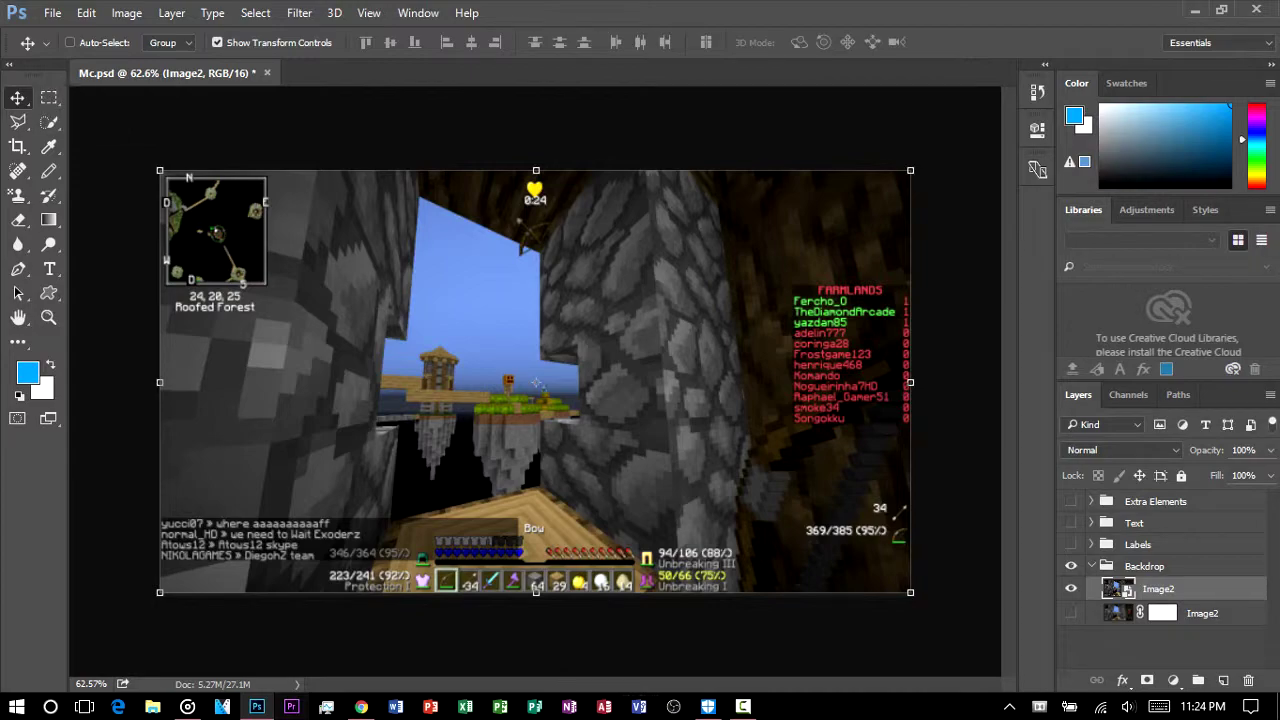
pyautogui.scroll(1, 536, 382)
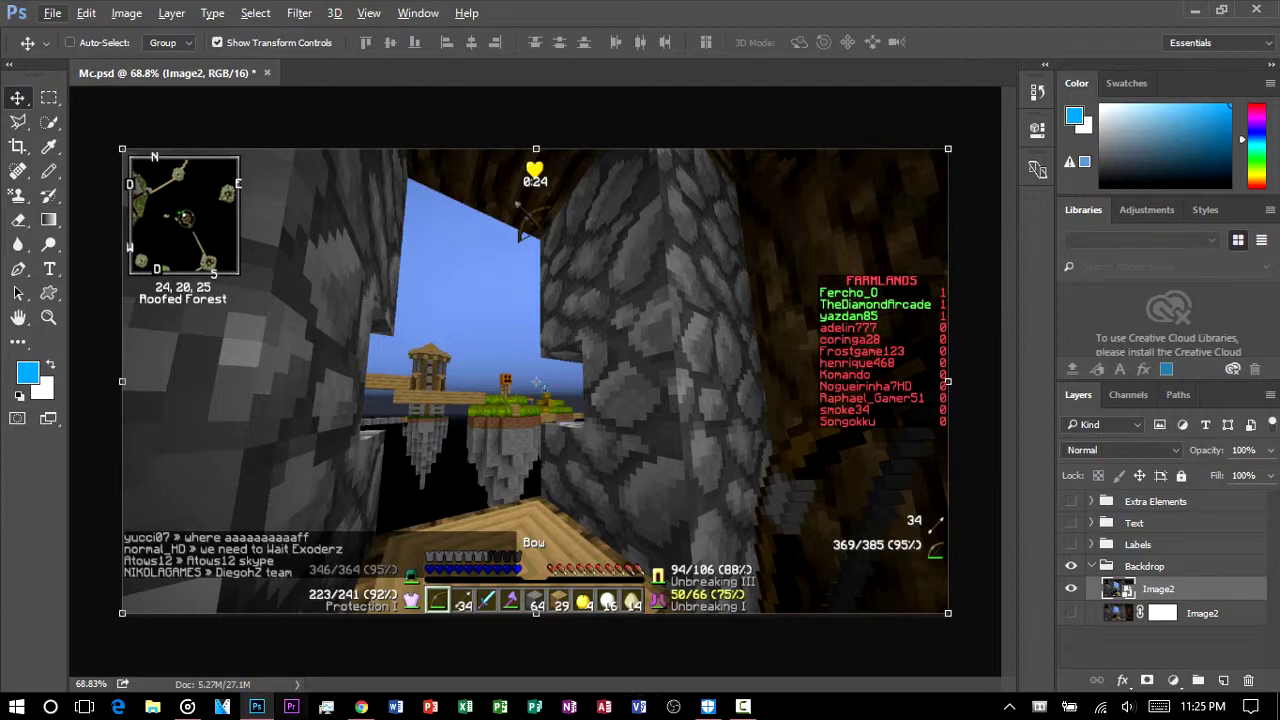
pyautogui.rightClick(1190, 592)
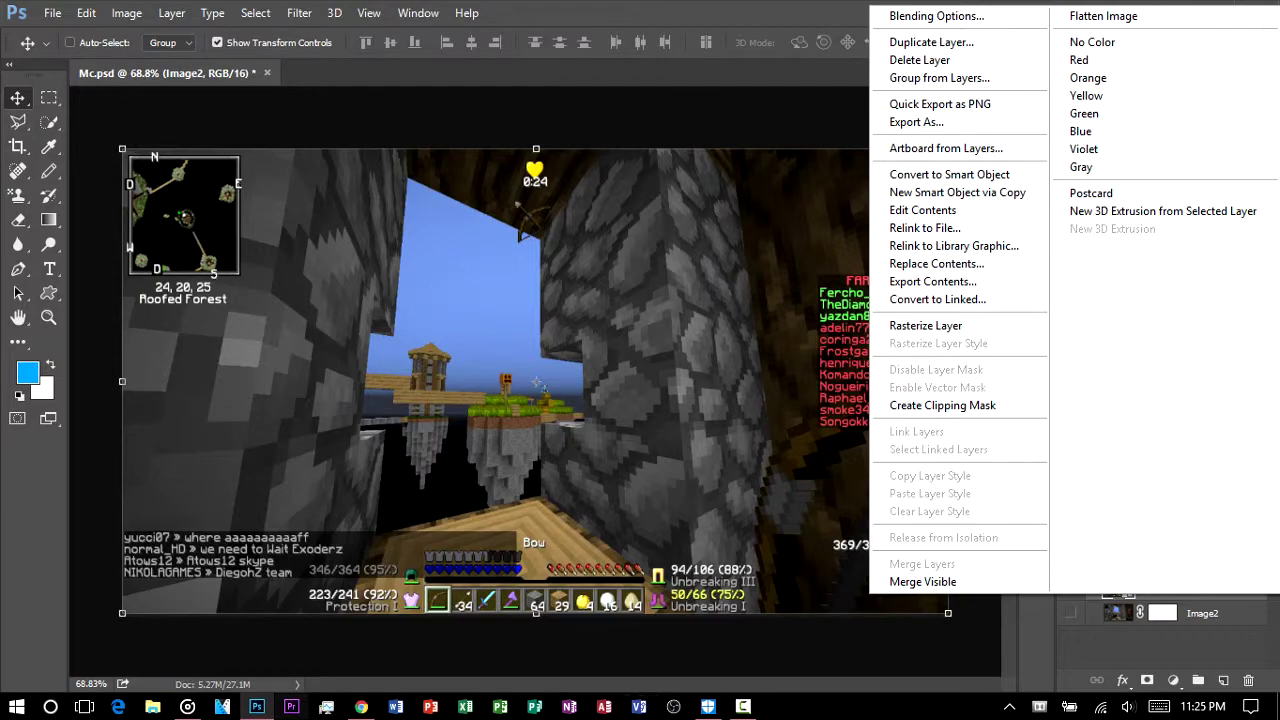
pyautogui.press('Escape')
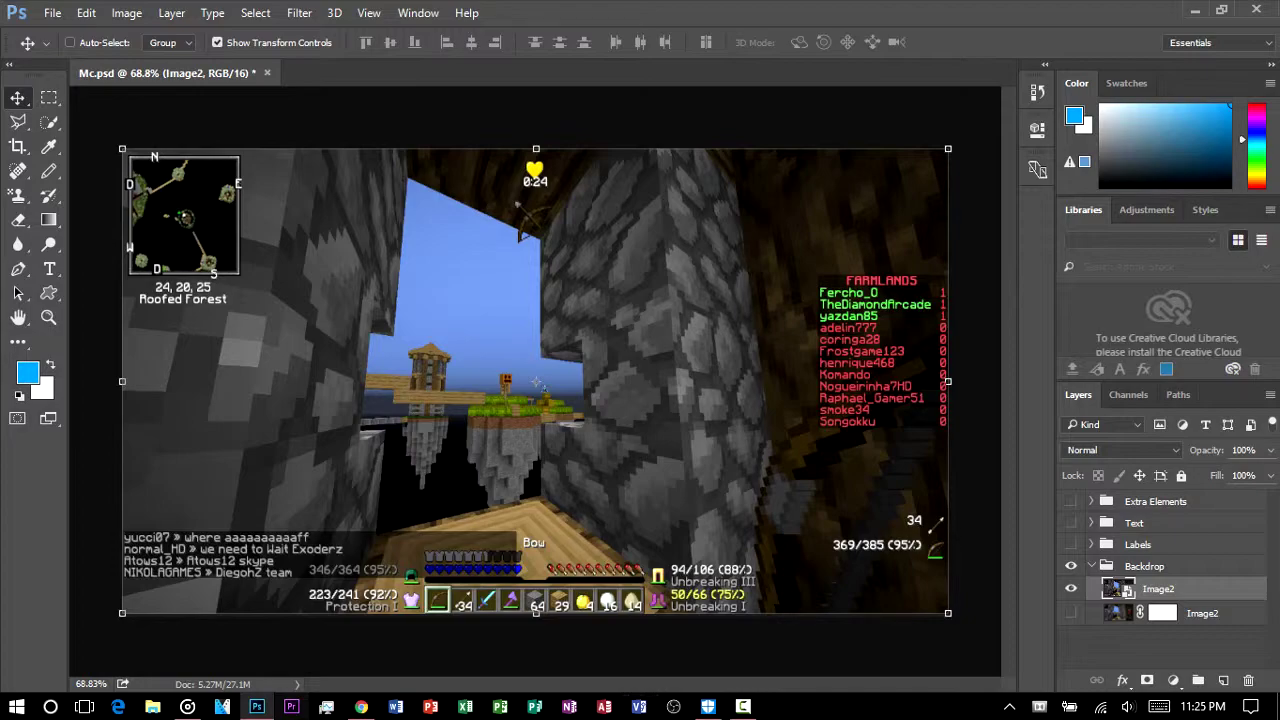
# Show the blurred Image2 layer, hide the sharp placed Image2 layer, and collapse and deselect the Backdrop group.
pyautogui.click(1071, 613)
pyautogui.click(1071, 589)
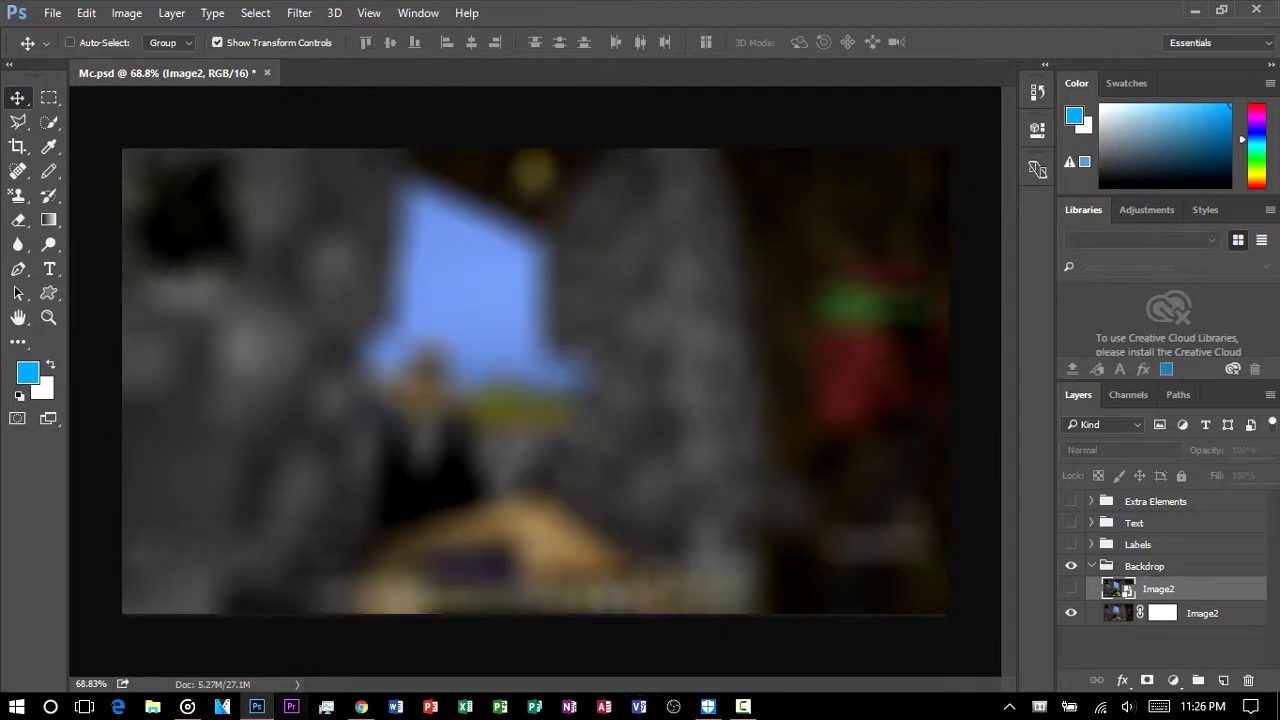
pyautogui.click(1092, 566)
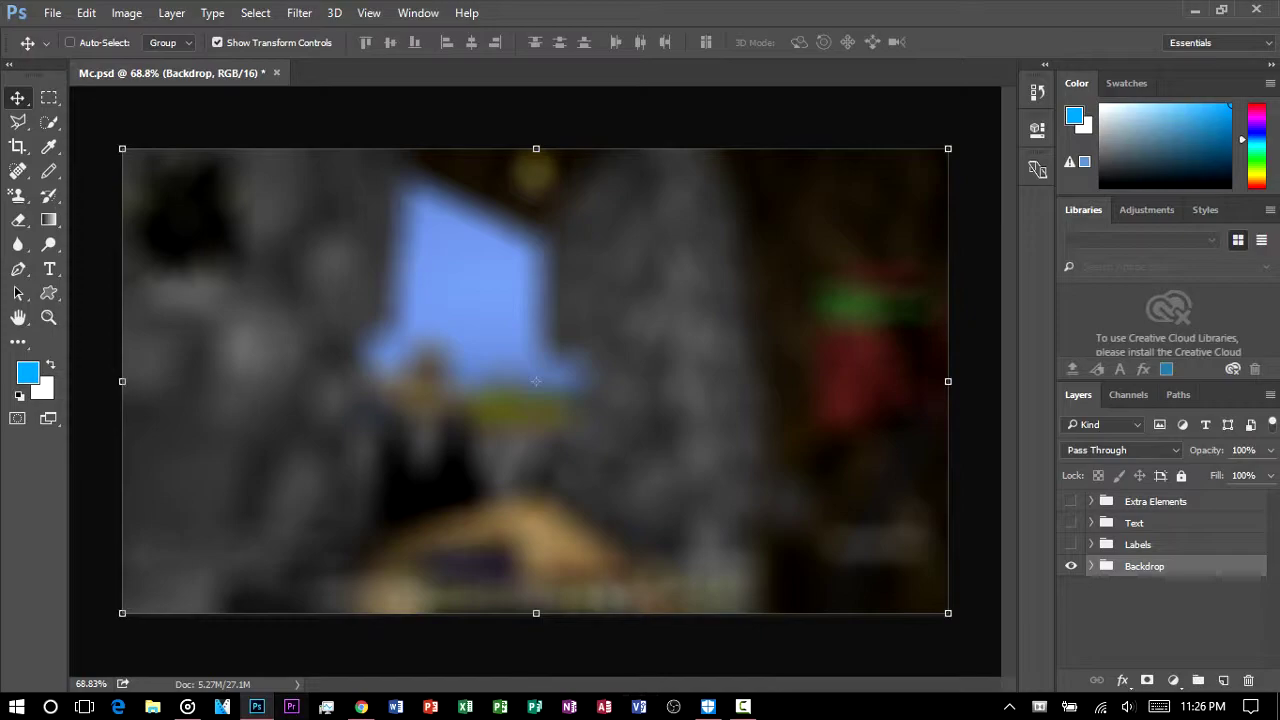
pyautogui.click(1162, 622)
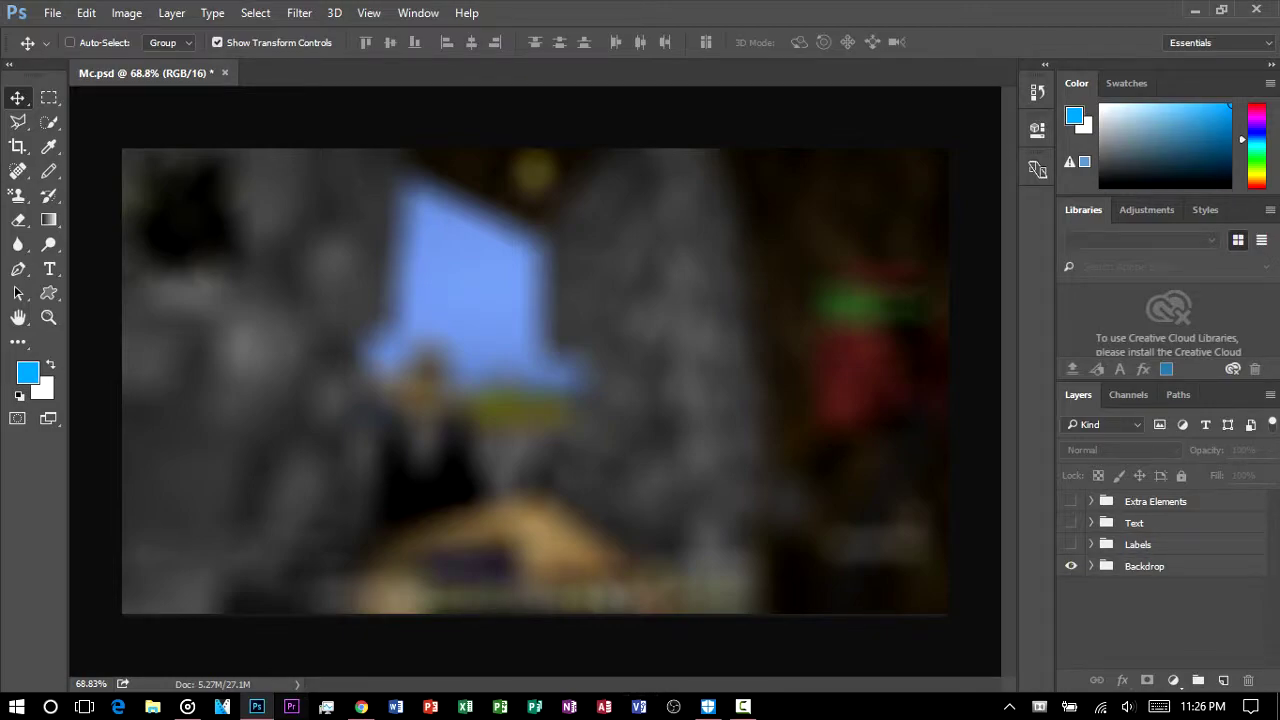
# Show the Labels, Text and Extra Elements groups, switching Labels off and on again to compare the thumbnail without it.
pyautogui.click(1071, 545)
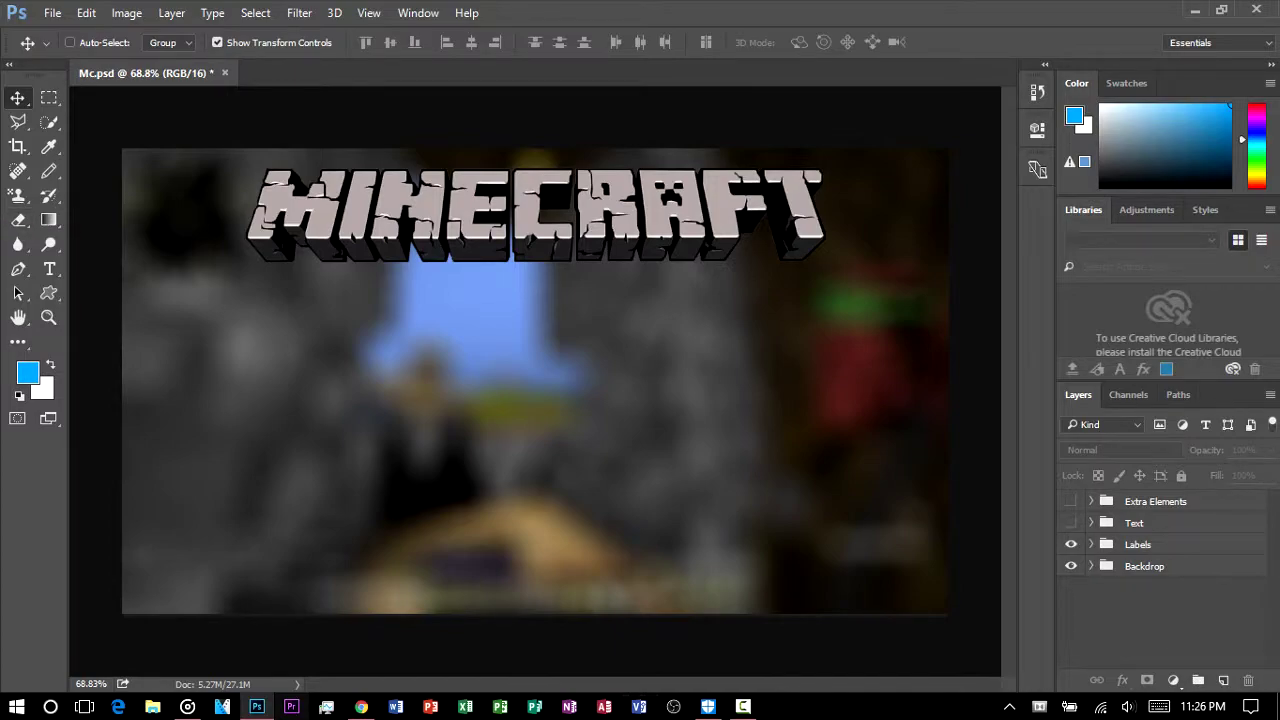
pyautogui.click(1071, 523)
pyautogui.click(1071, 502)
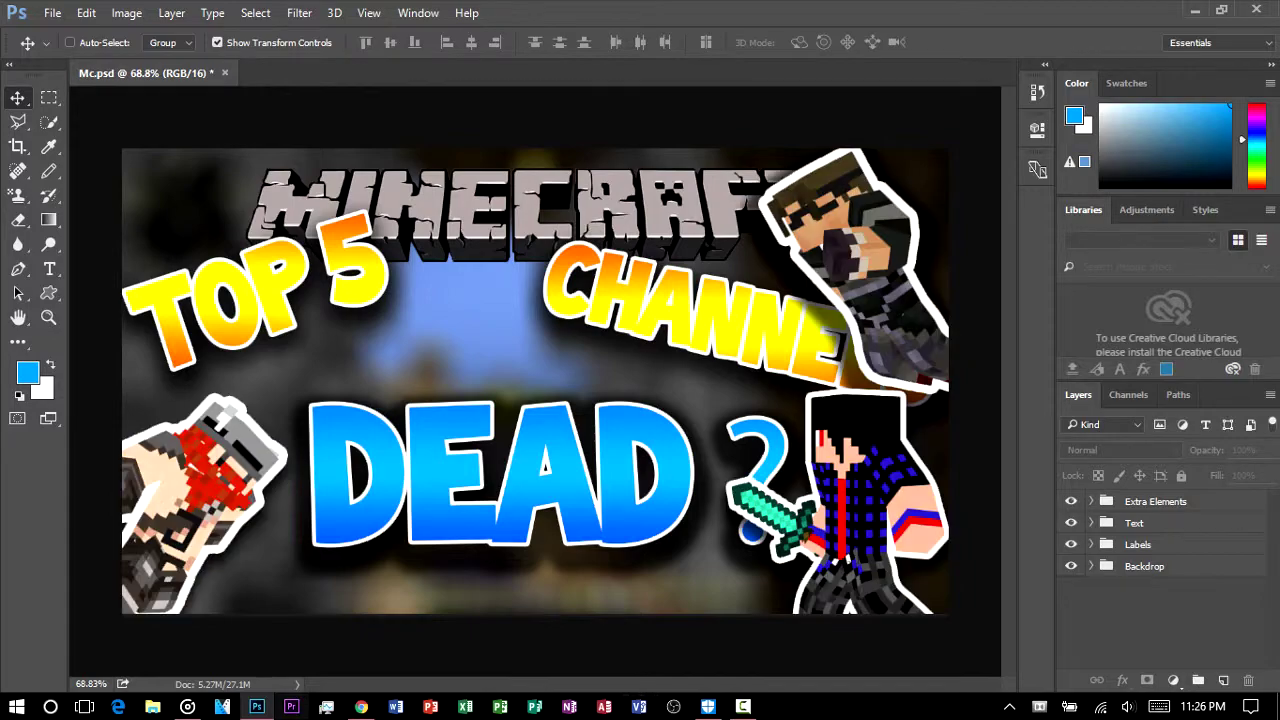
pyautogui.click(1071, 545)
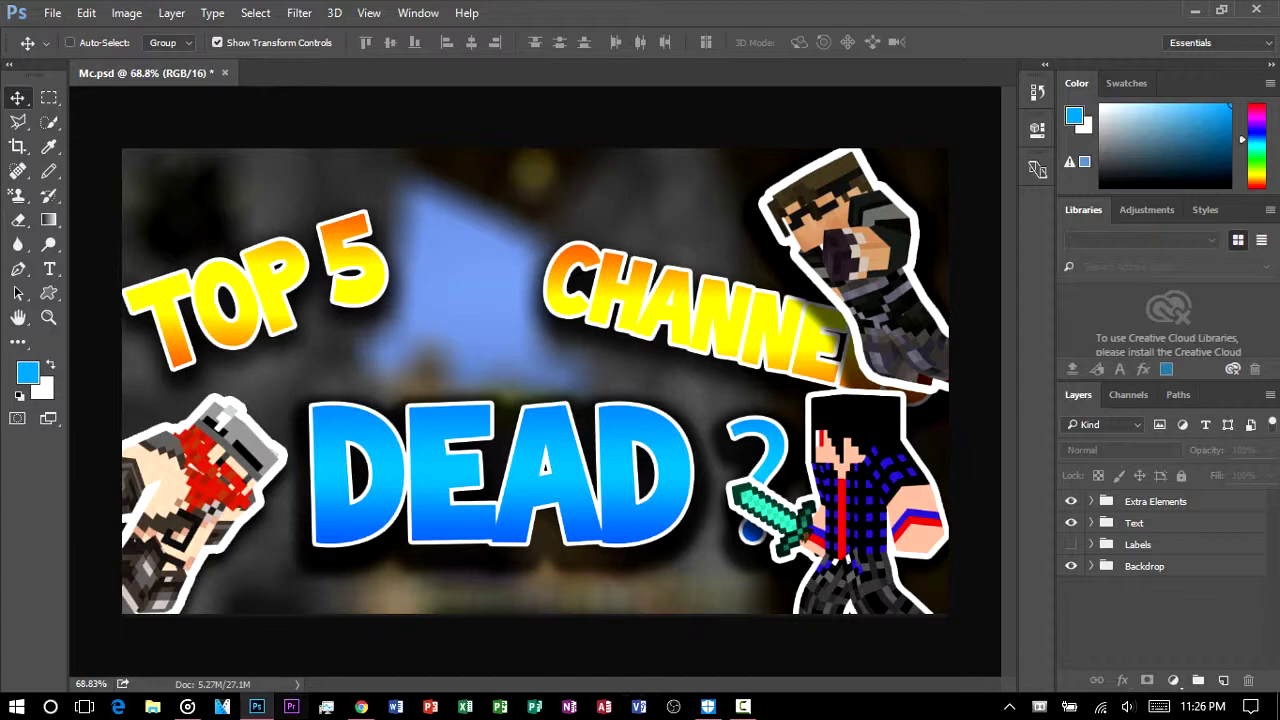
pyautogui.click(1071, 545)
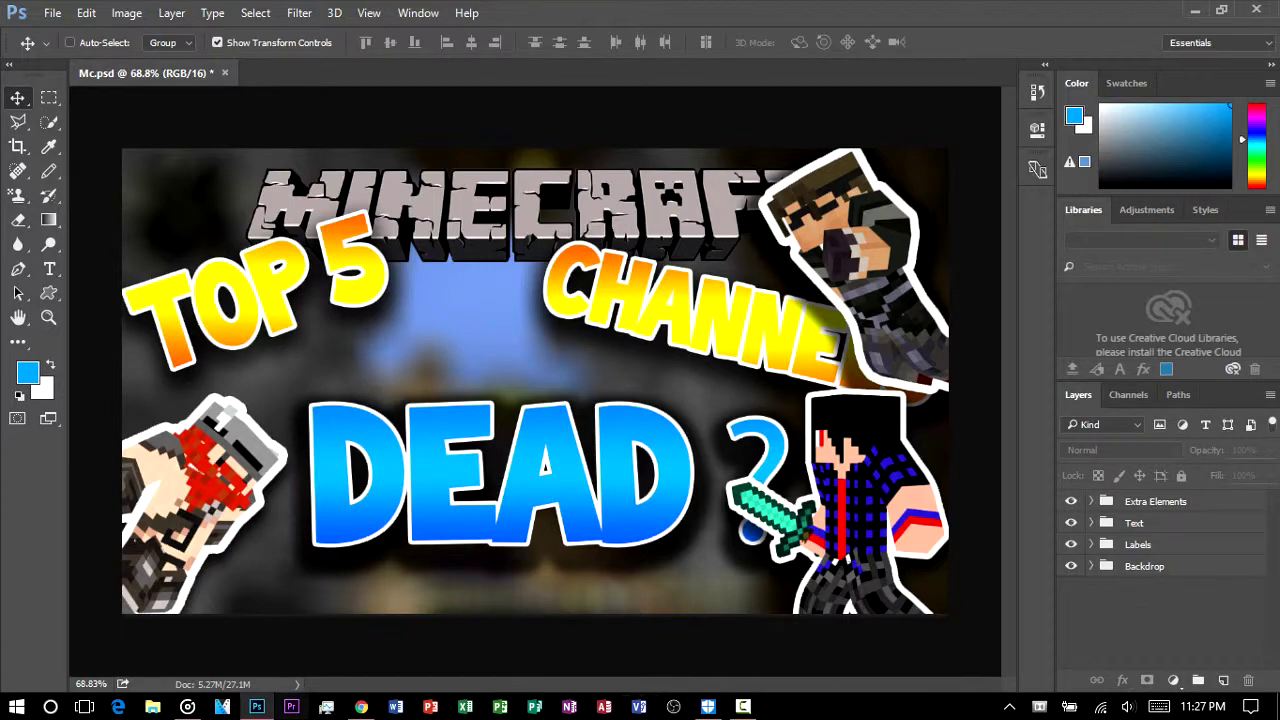
# Examine the Labels group's contents and the extent of the Text group on the thumbnail.
pyautogui.click(1138, 545)
pyautogui.click(1091, 545)
pyautogui.click(1091, 545)
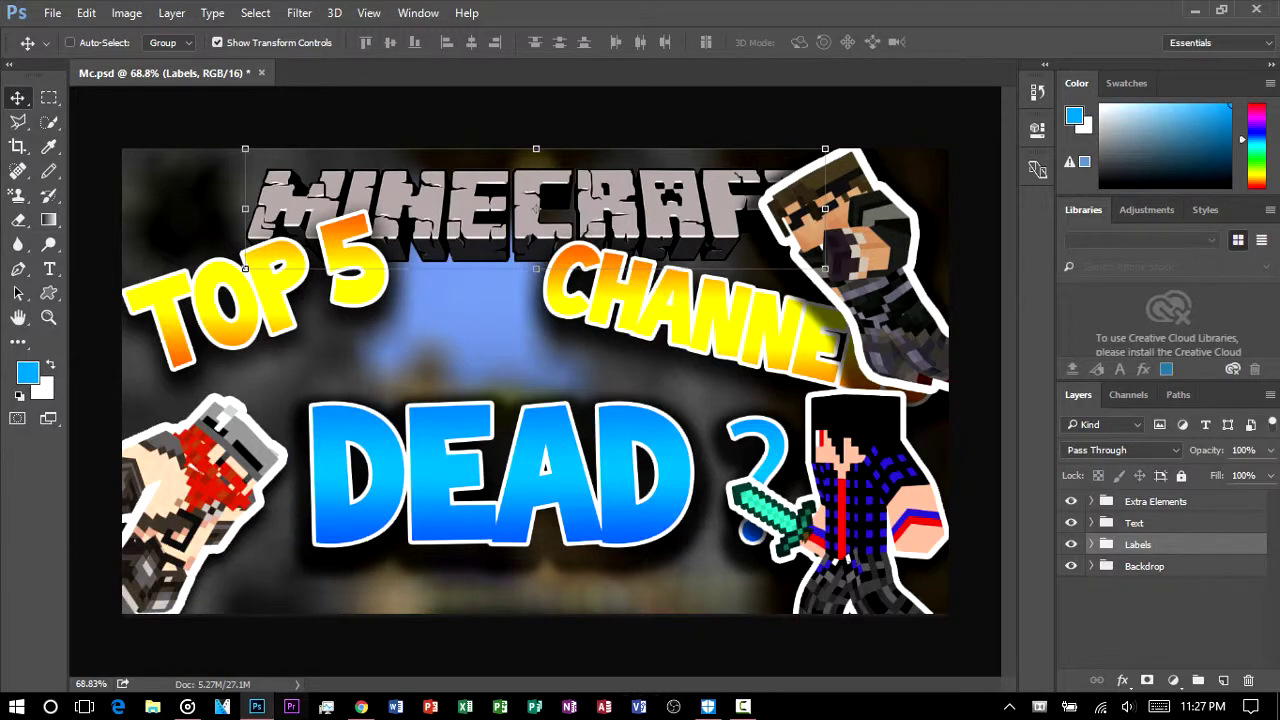
pyautogui.click(1134, 523)
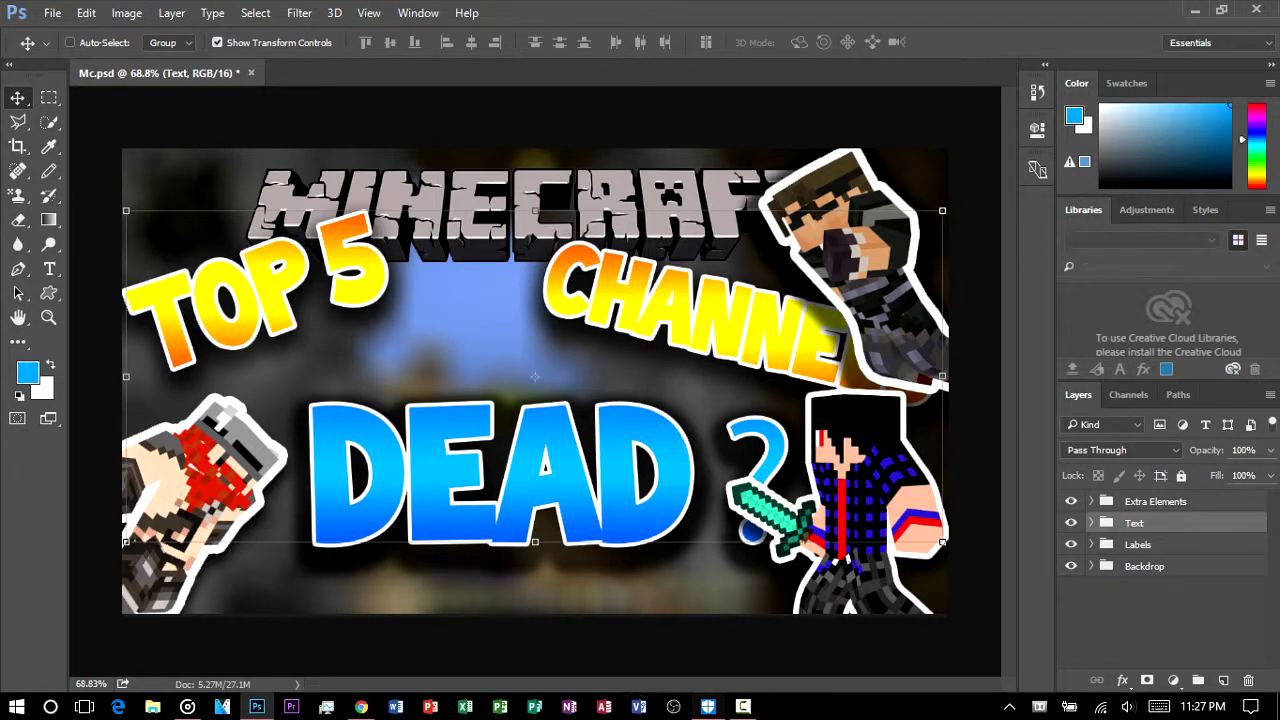
# Hide the Extra Elements group and examine the DEAD ? text layer and its effects inside the Text group.
pyautogui.click(1071, 501)
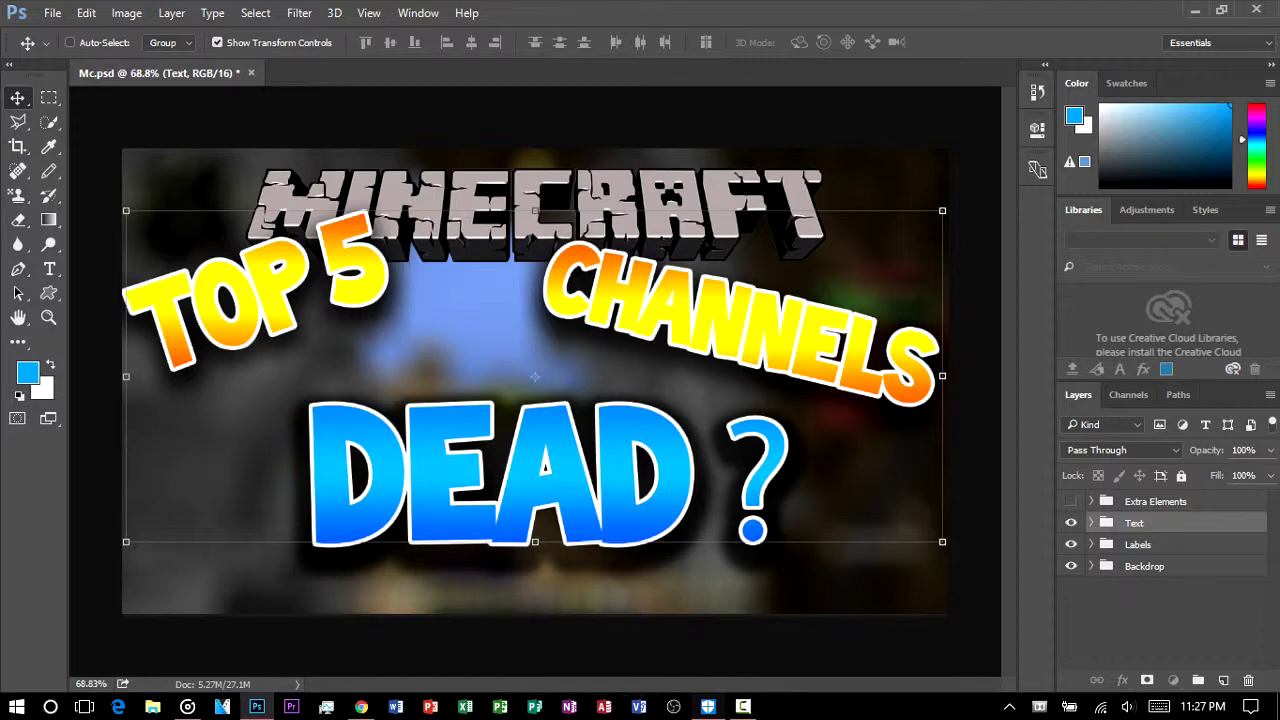
pyautogui.click(1092, 523)
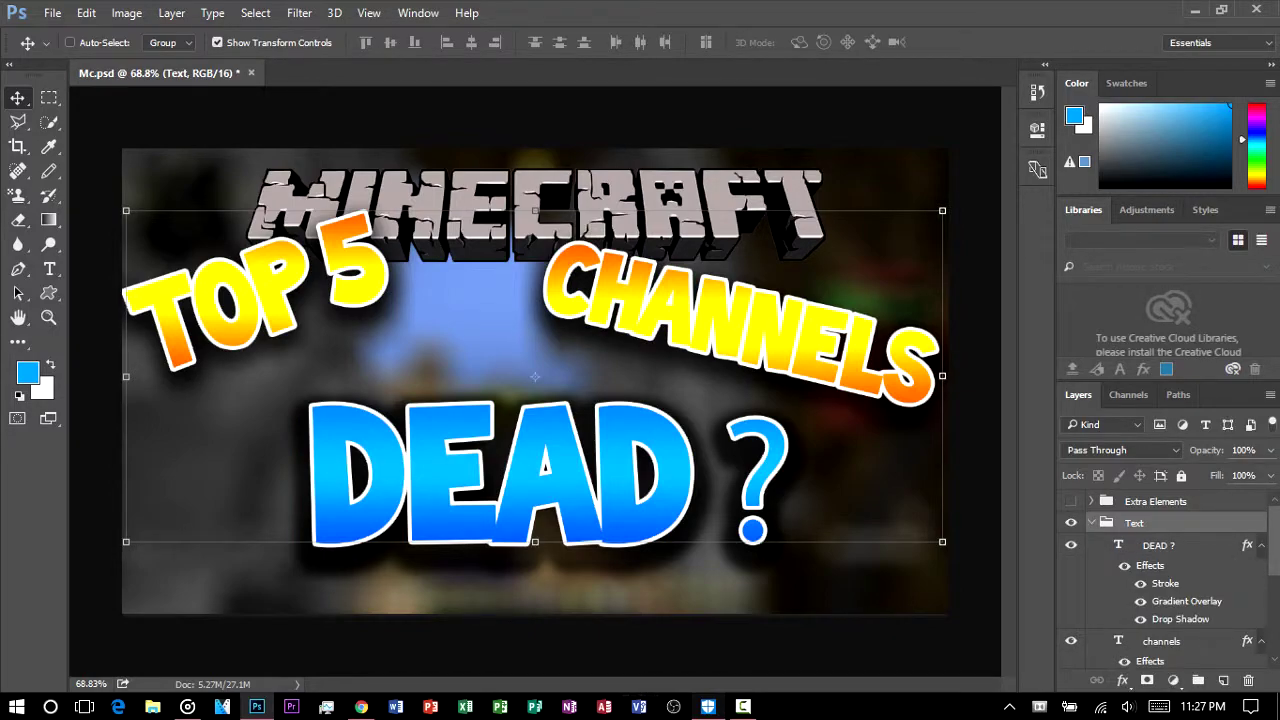
pyautogui.click(1160, 545)
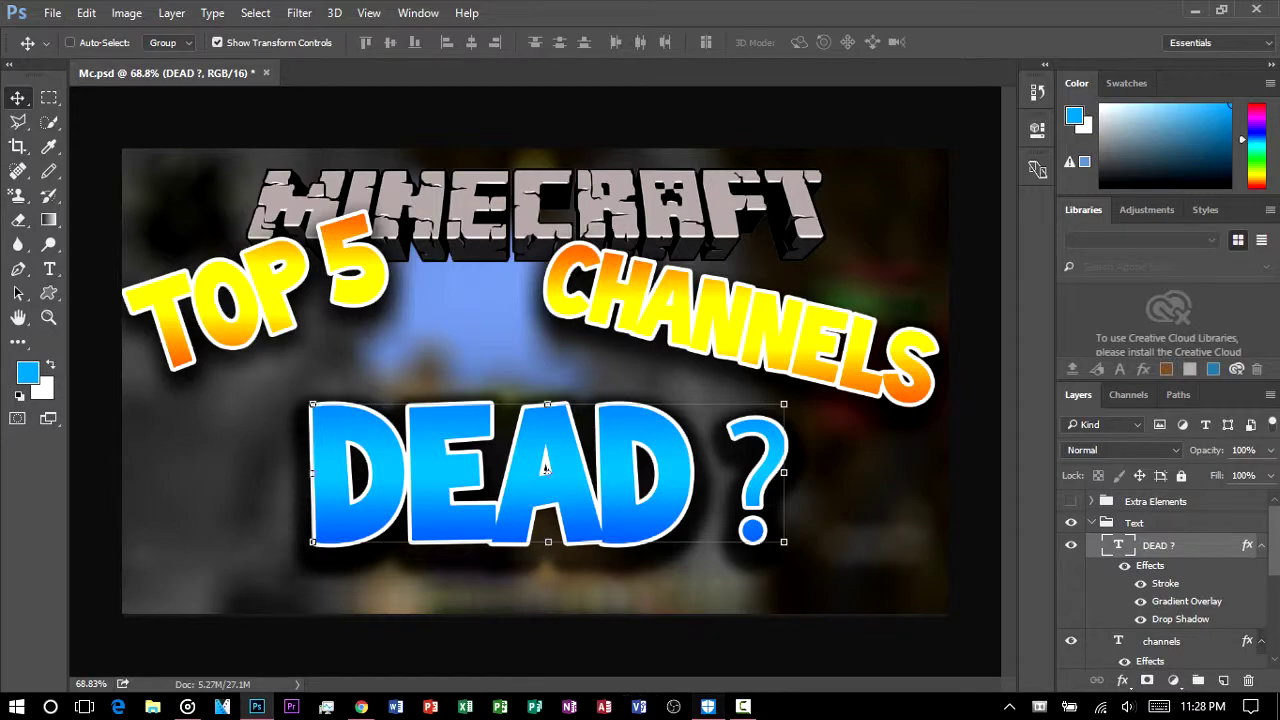
pyautogui.click(1092, 523)
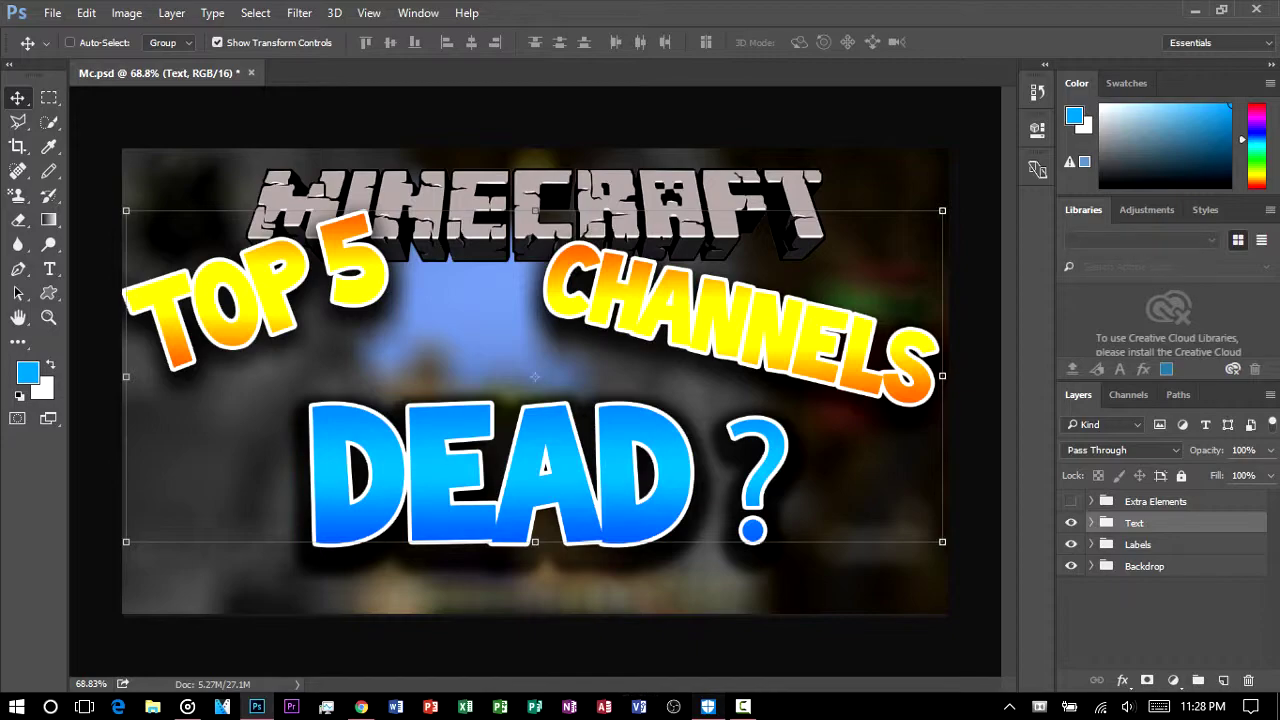
# Show the Extra Elements group again and look through its character layers and their effects.
pyautogui.click(1071, 501)
pyautogui.click(1155, 502)
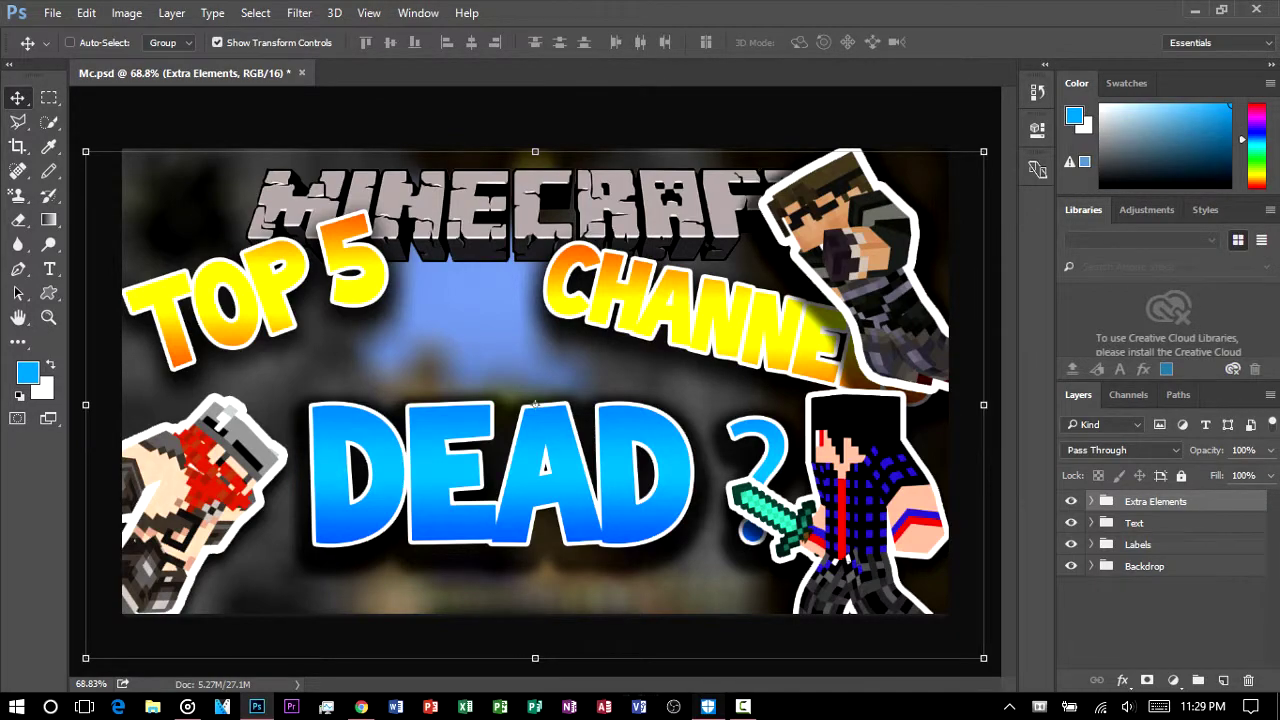
pyautogui.click(1091, 501)
pyautogui.scroll(-5, 1165, 580)
pyautogui.scroll(5, 1165, 580)
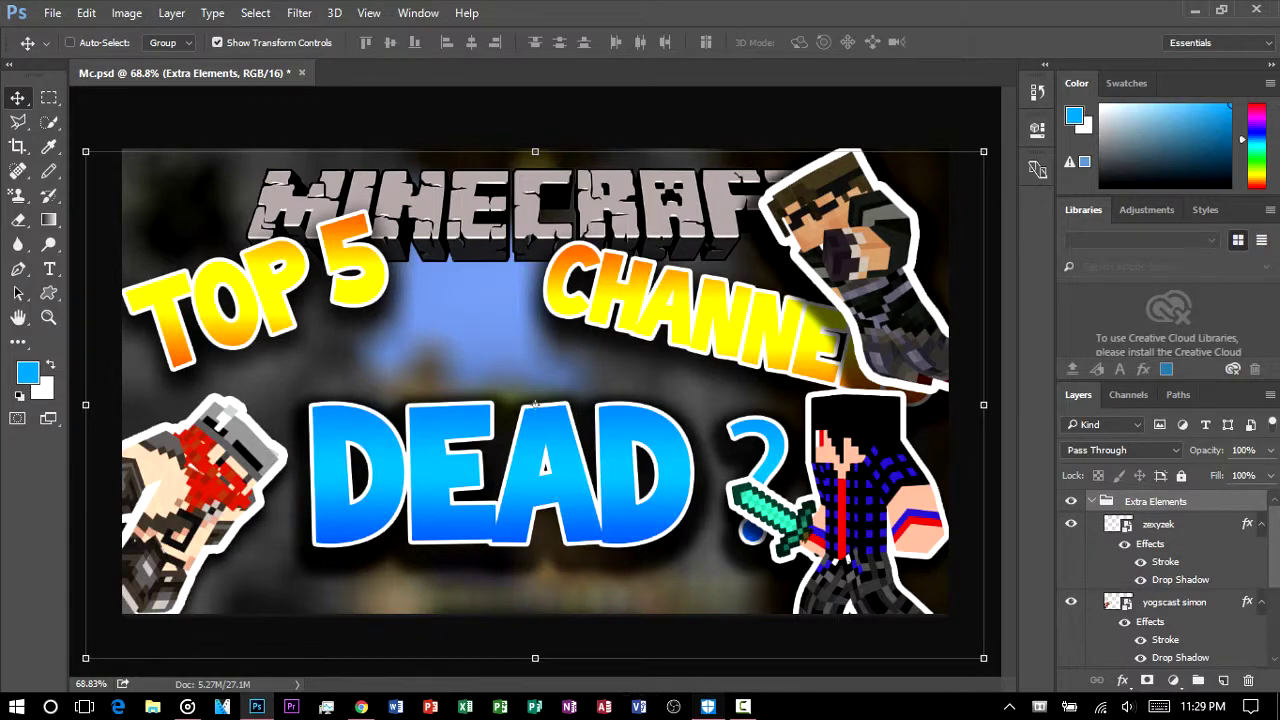
pyautogui.click(1091, 501)
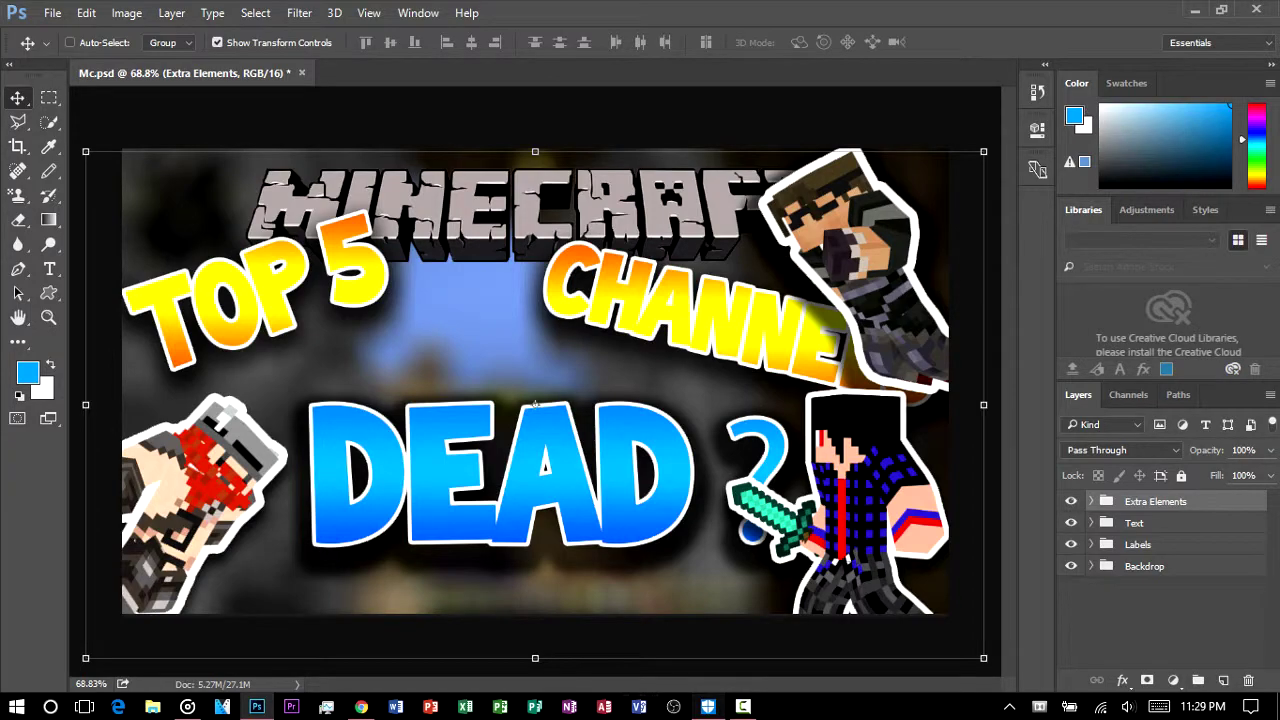
pyautogui.hotkey('alt', 'f')
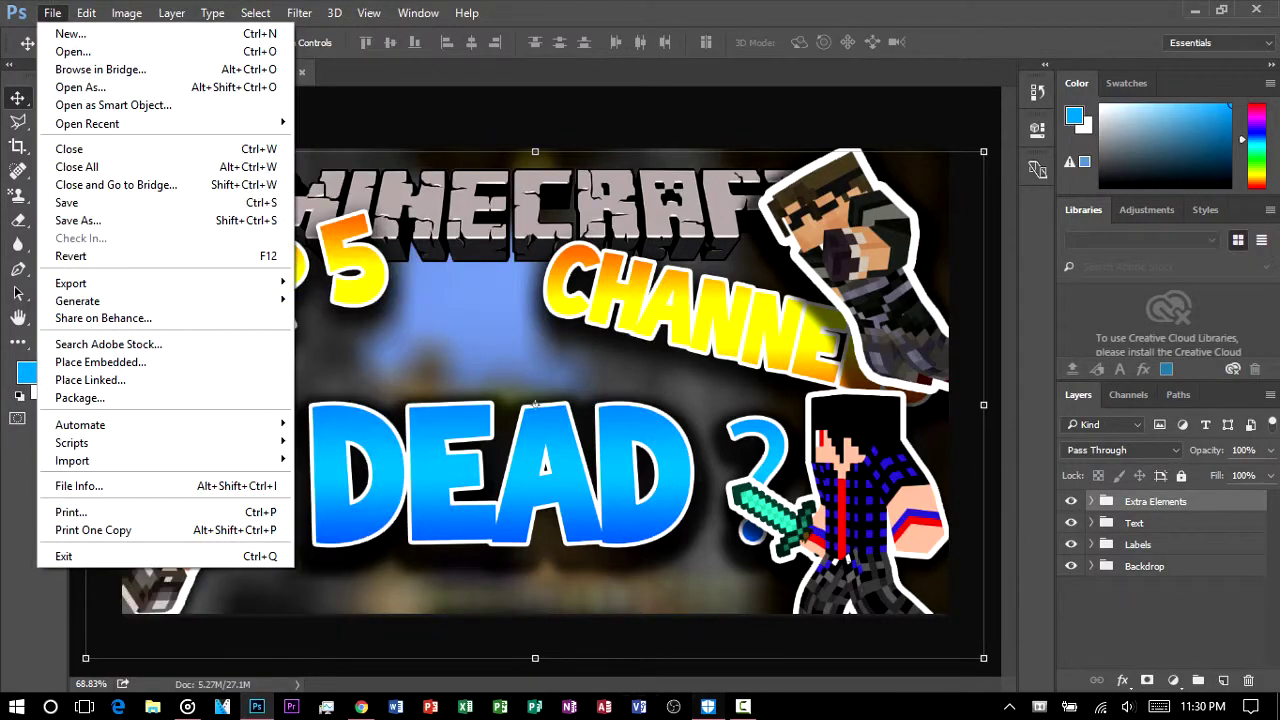
pyautogui.click(257, 707)
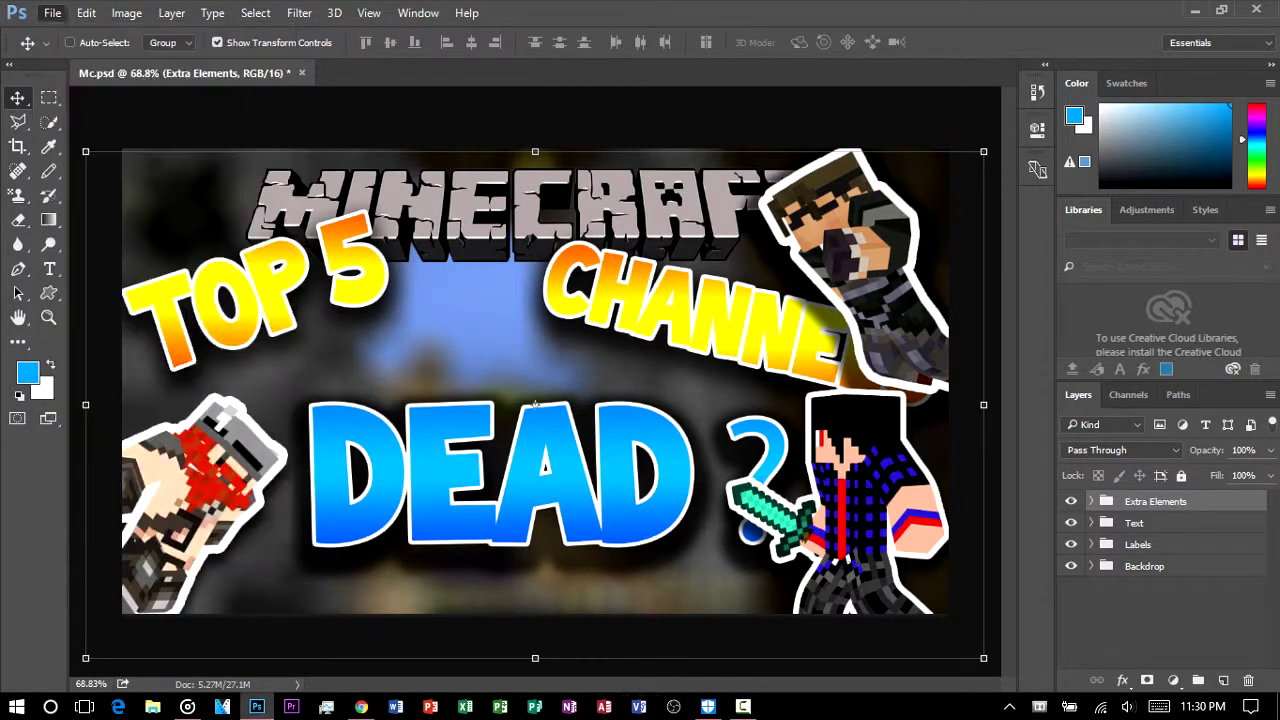
pyautogui.click(257, 707)
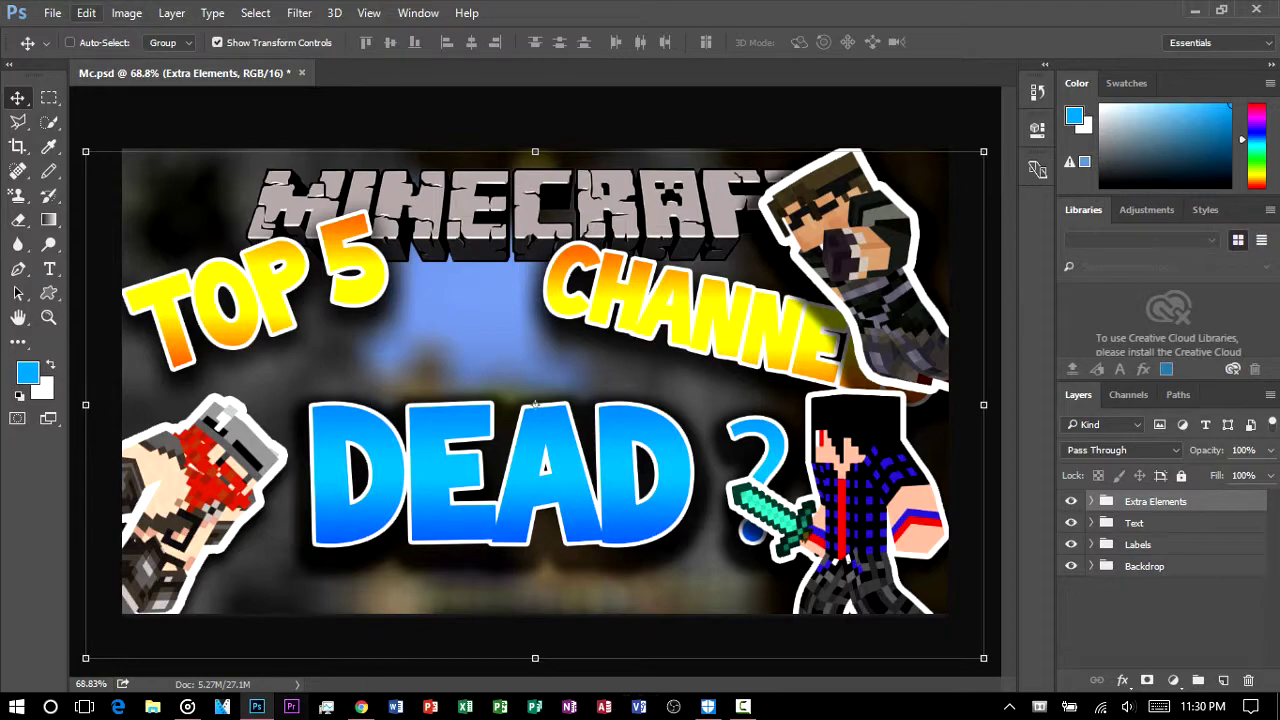
# Start a new document based on the Default Photoshop Size document type.
pyautogui.click(52, 13)
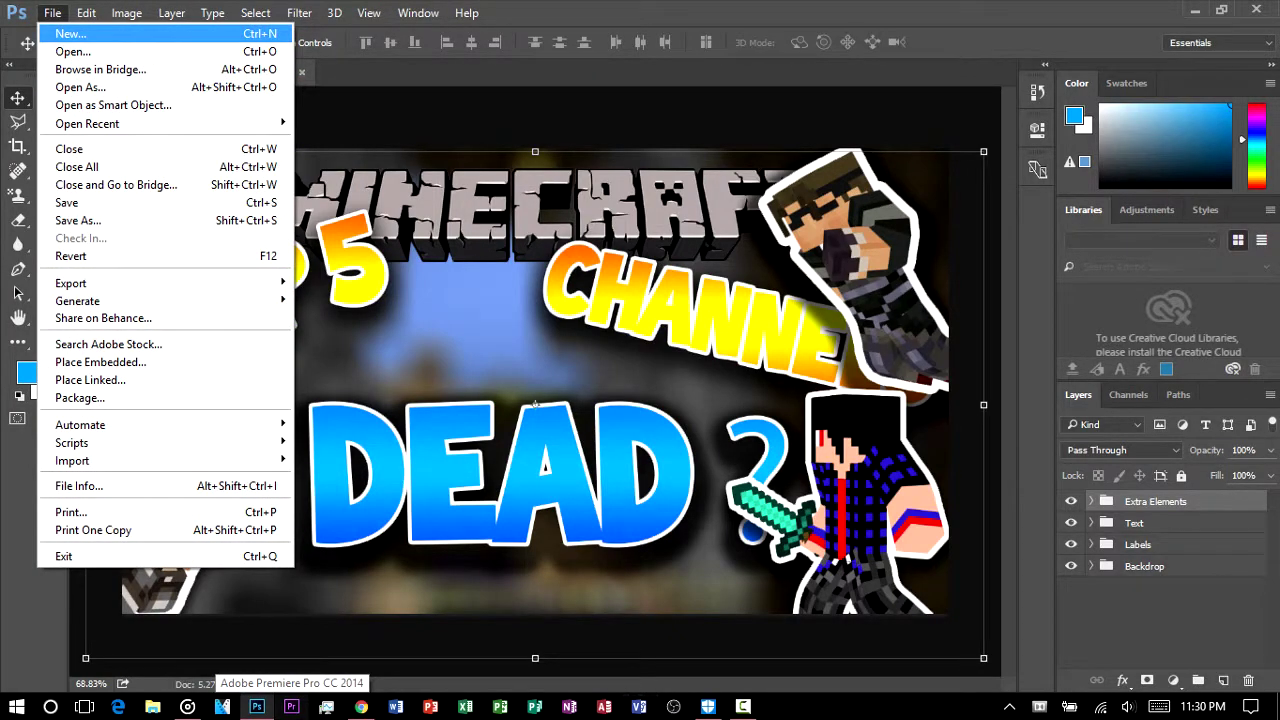
pyautogui.click(71, 34)
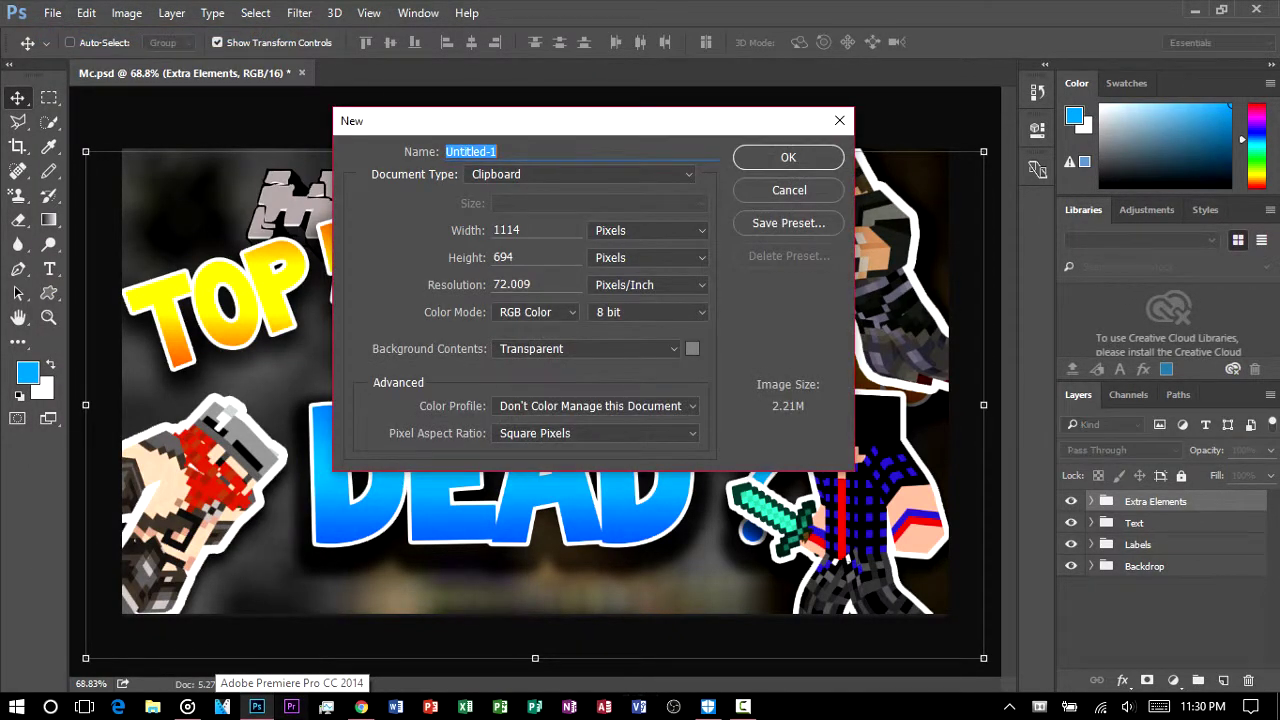
pyautogui.click(580, 175)
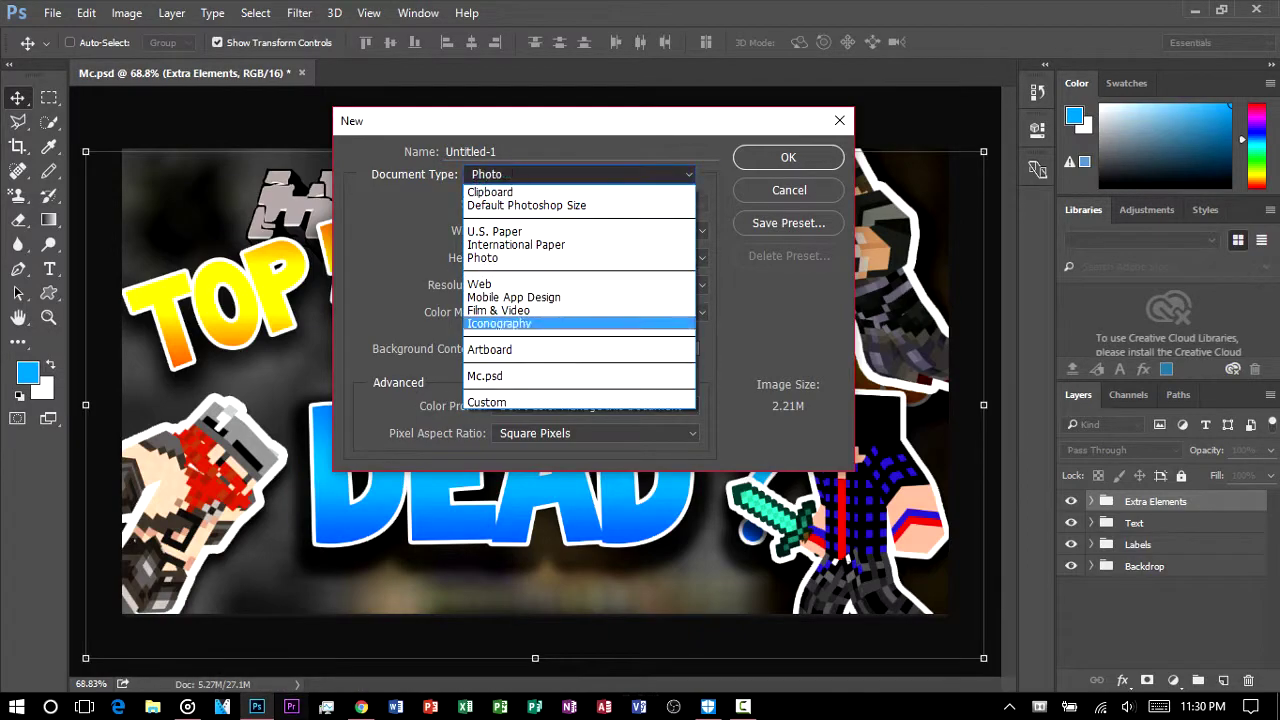
pyautogui.click(520, 192)
pyautogui.click(550, 175)
pyautogui.click(527, 206)
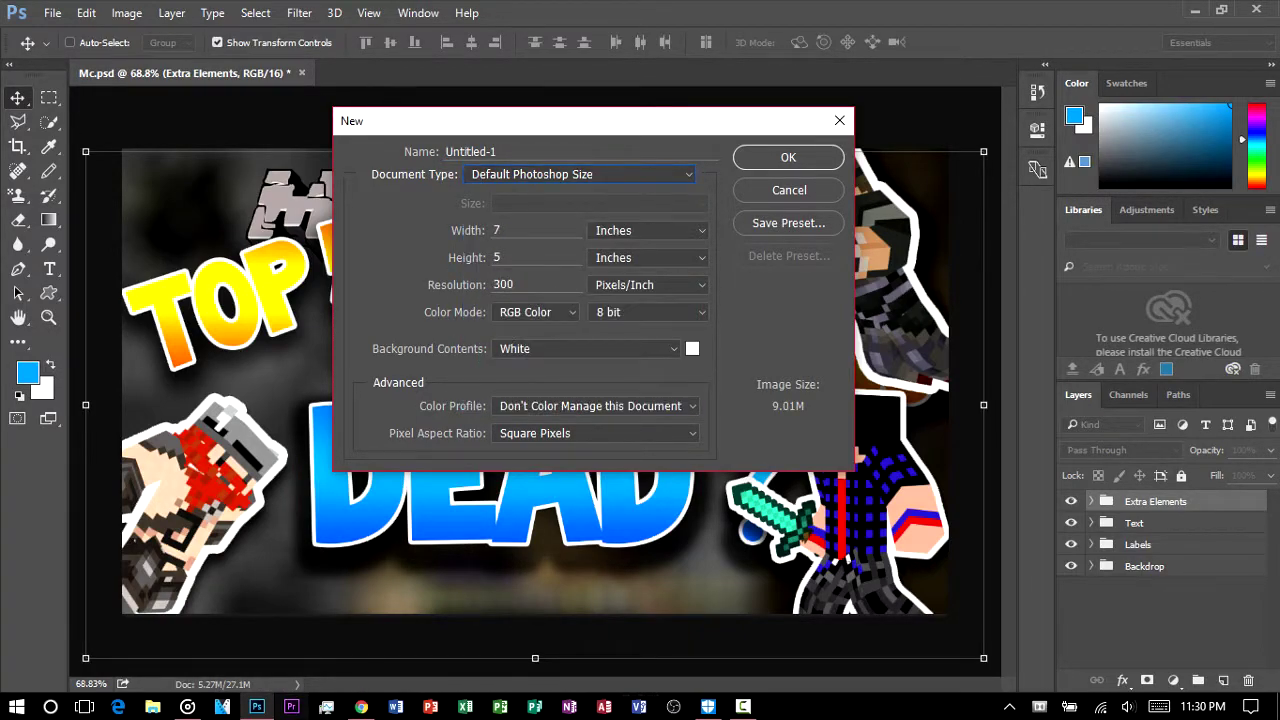
# Set the new document's units to pixels, its width to 1280 and its height to 720.
pyautogui.click(648, 231)
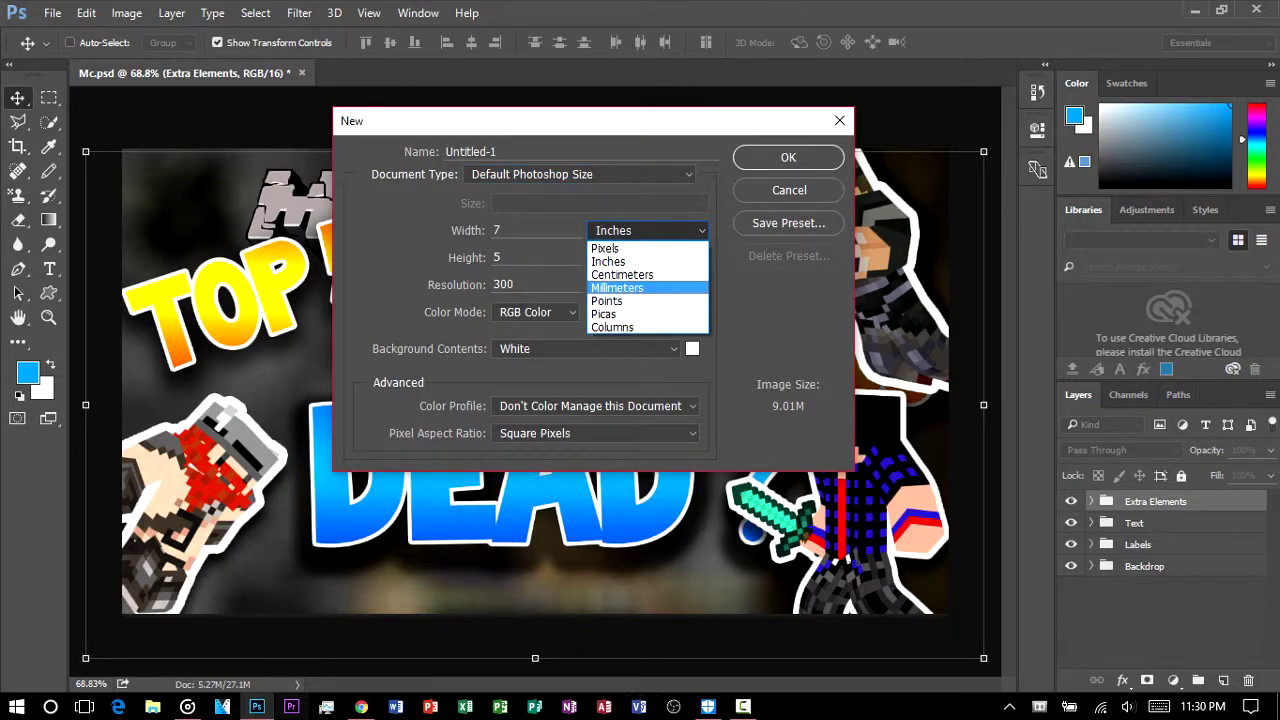
pyautogui.click(640, 248)
pyautogui.doubleClick(508, 230)
pyautogui.write('12')
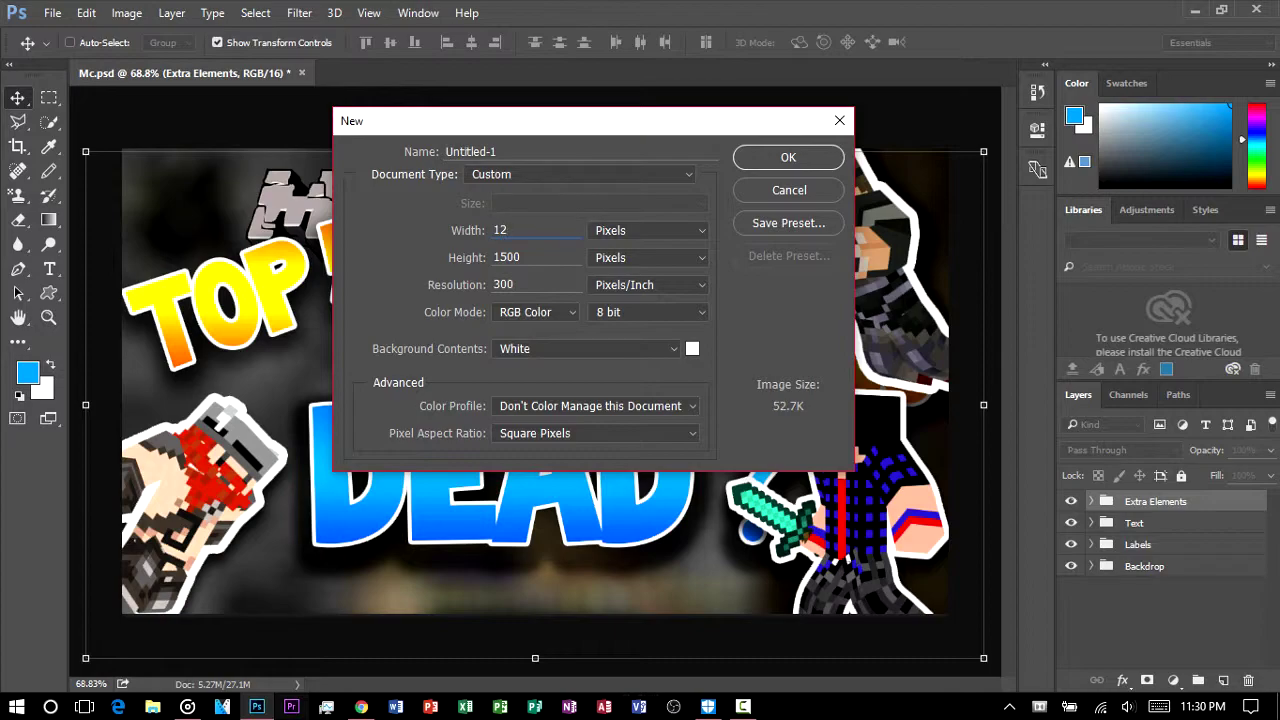
pyautogui.write('80')
pyautogui.press('Tab')
pyautogui.write('720')
# Give the new document a transparent background, a Square Pixels aspect ratio and 16 bit colour depth.
pyautogui.click(586, 349)
pyautogui.click(586, 366)
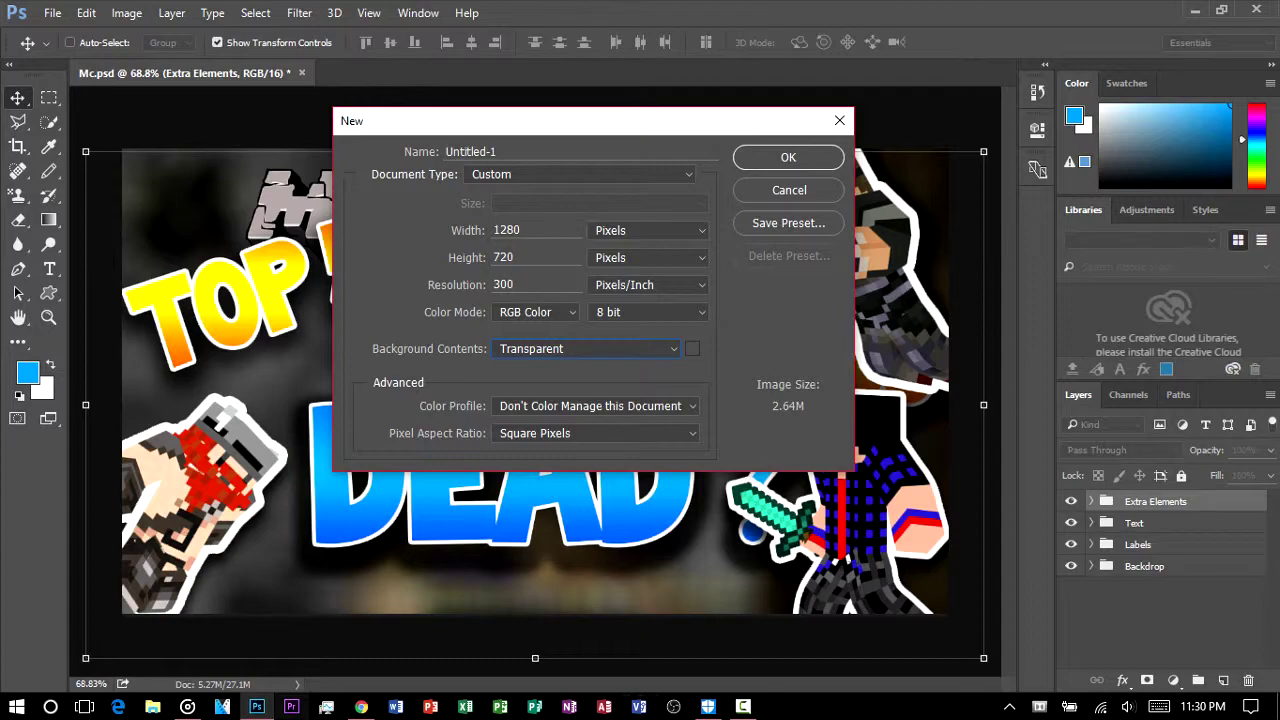
pyautogui.click(595, 433)
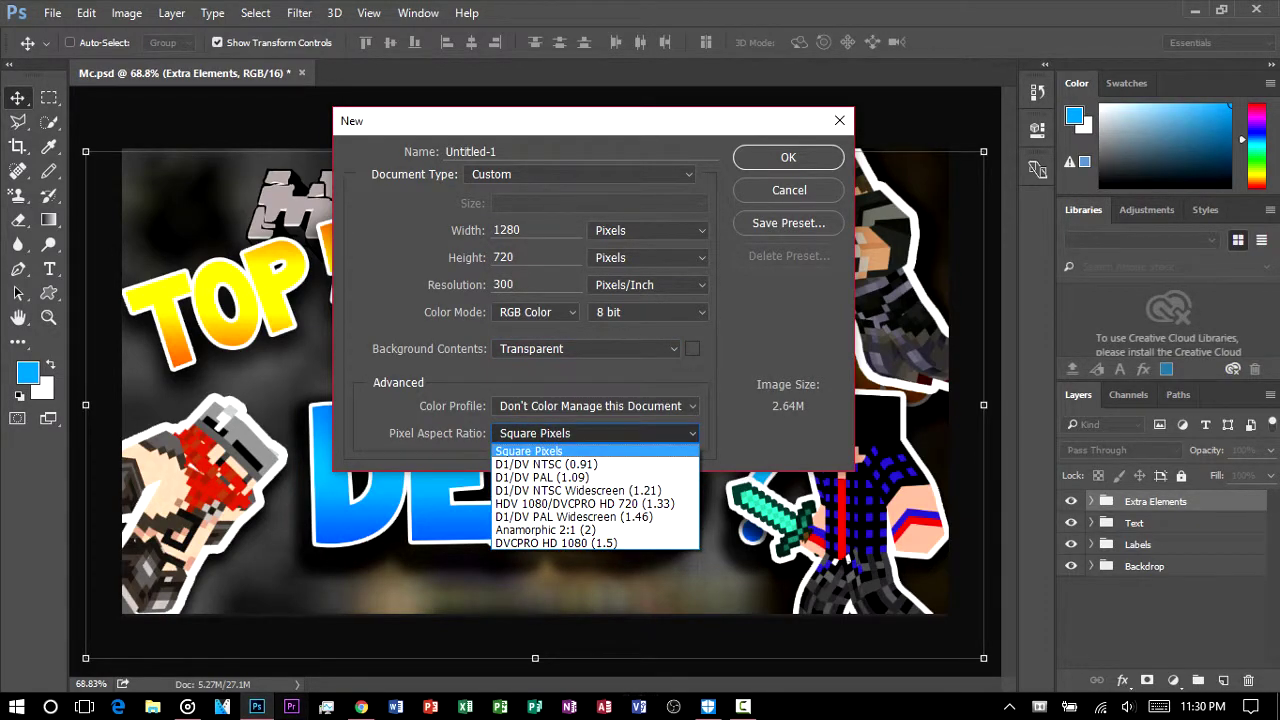
pyautogui.click(595, 450)
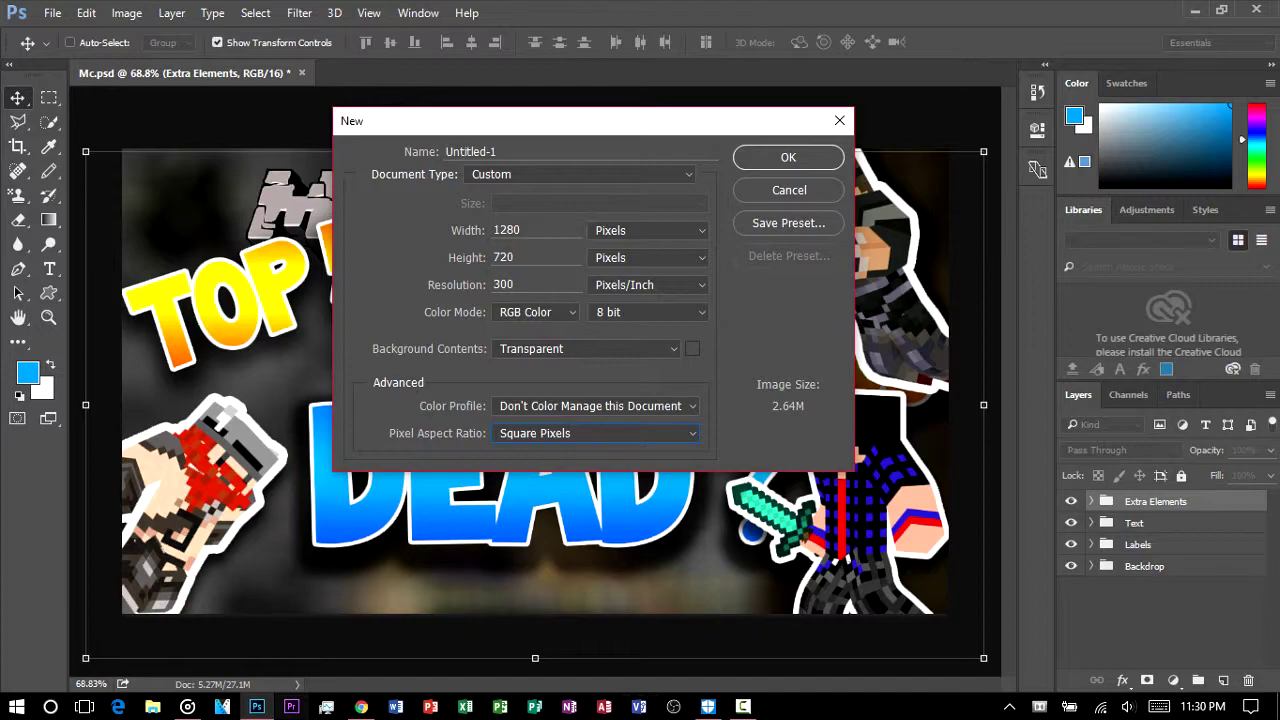
pyautogui.click(648, 312)
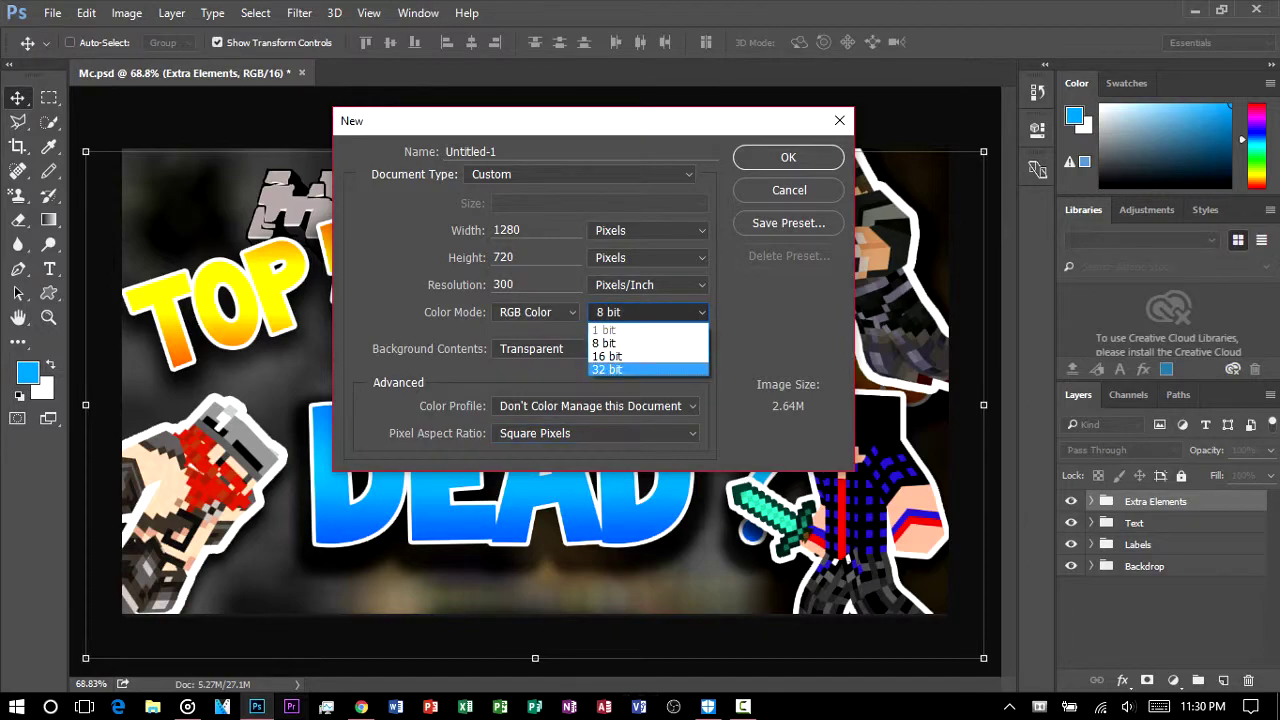
pyautogui.click(640, 356)
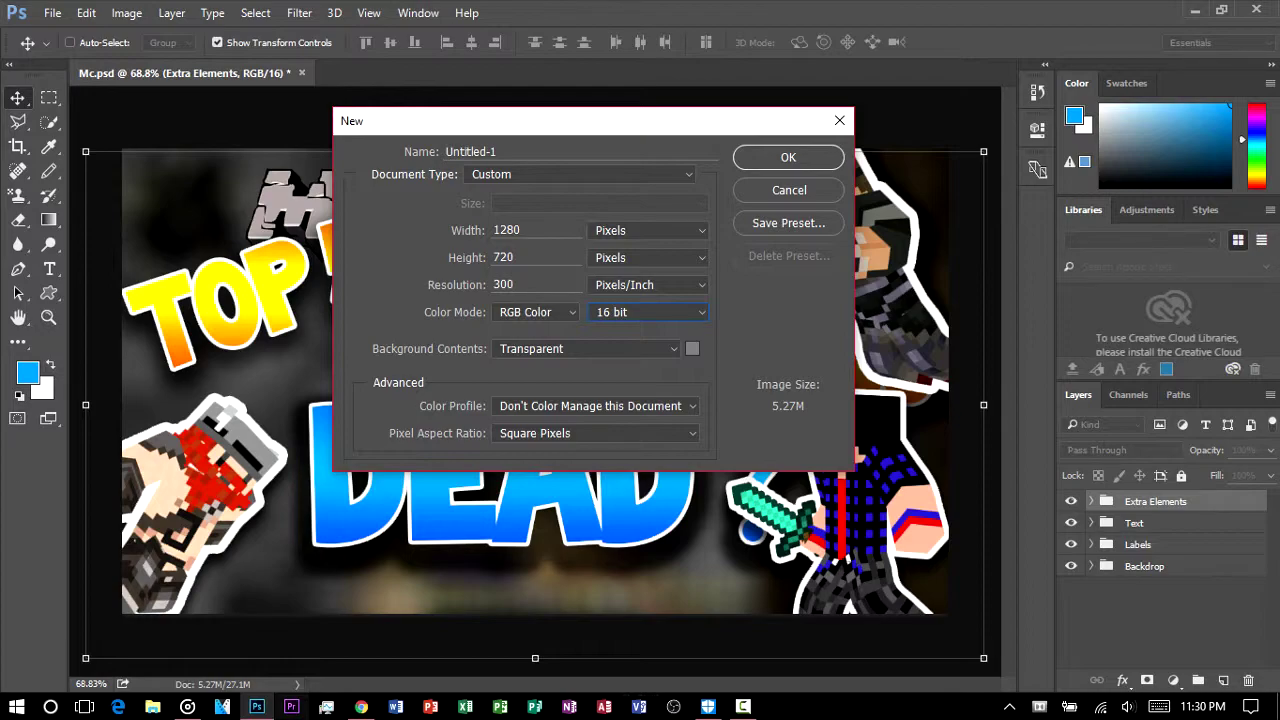
# Set the resolution to 72 pixels/inch and create the document.
pyautogui.doubleClick(504, 285)
pyautogui.write('72')
pyautogui.doubleClick(501, 285)
pyautogui.click(788, 160)
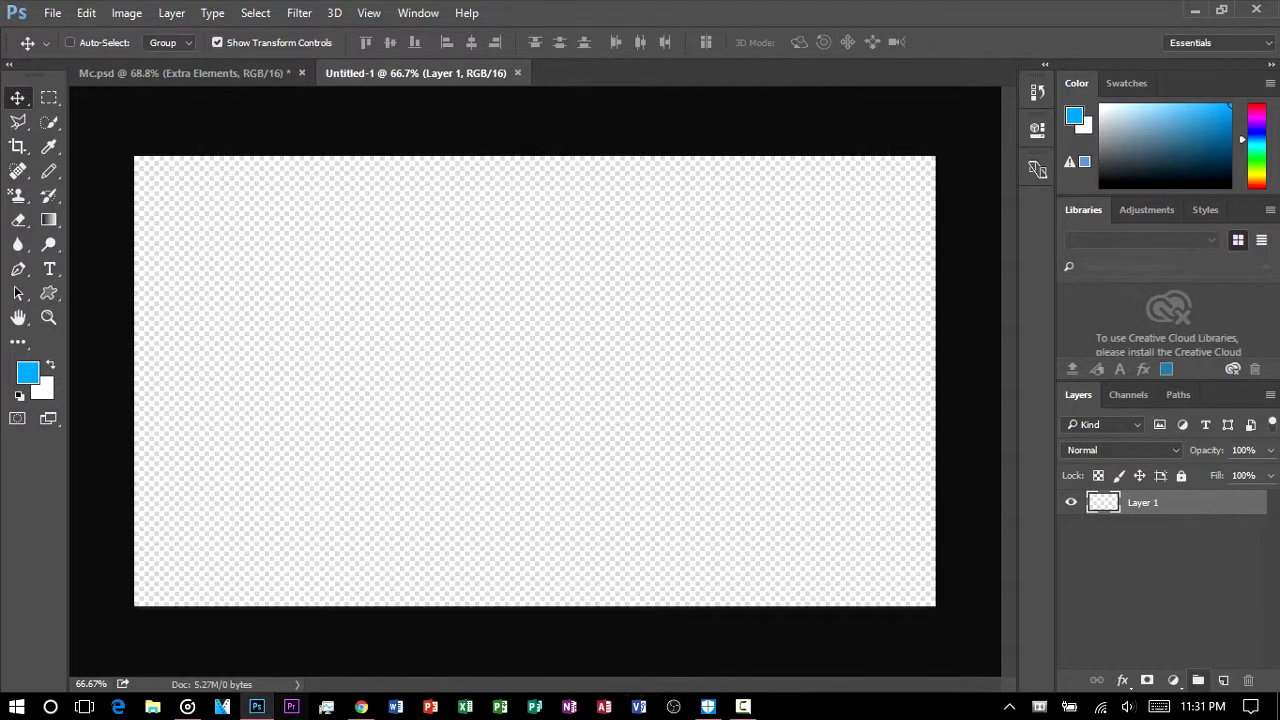
# Add four layer groups above Layer 1 and rename the lowest one Background.
pyautogui.click(1198, 680)
pyautogui.click(1198, 680)
pyautogui.click(1198, 680)
pyautogui.click(1198, 680)
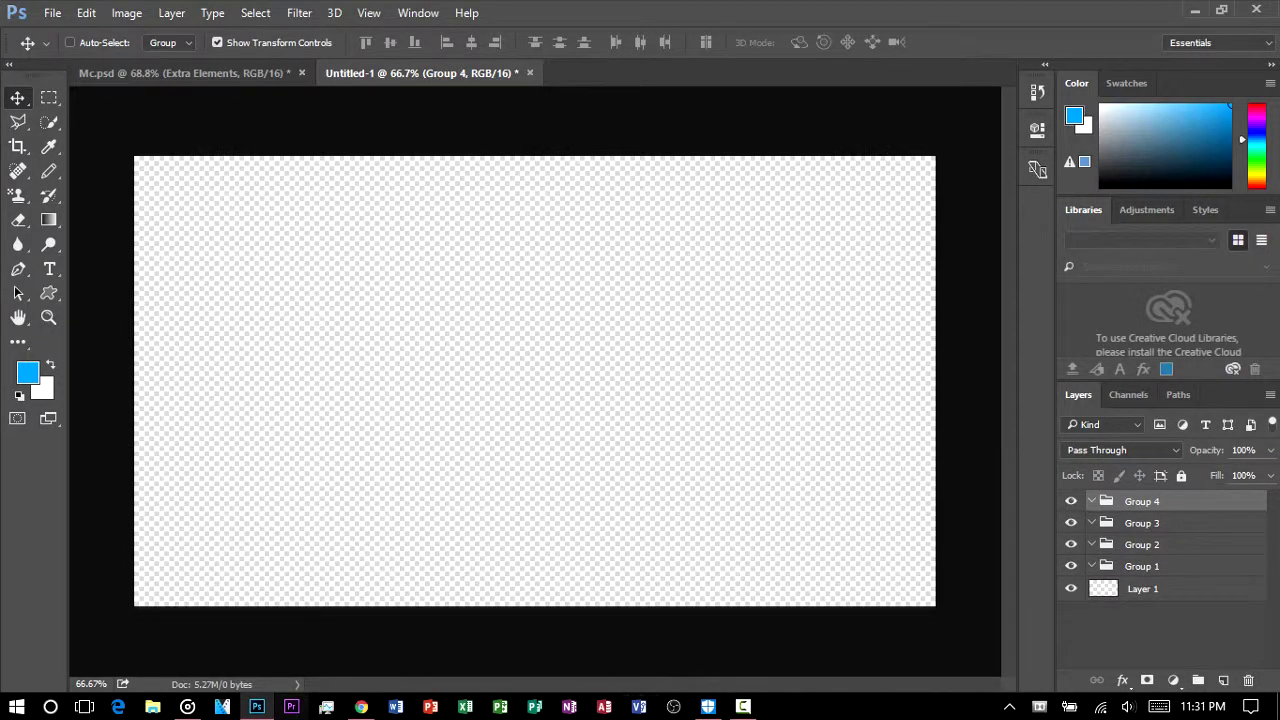
pyautogui.doubleClick(1142, 566)
pyautogui.write('Background')
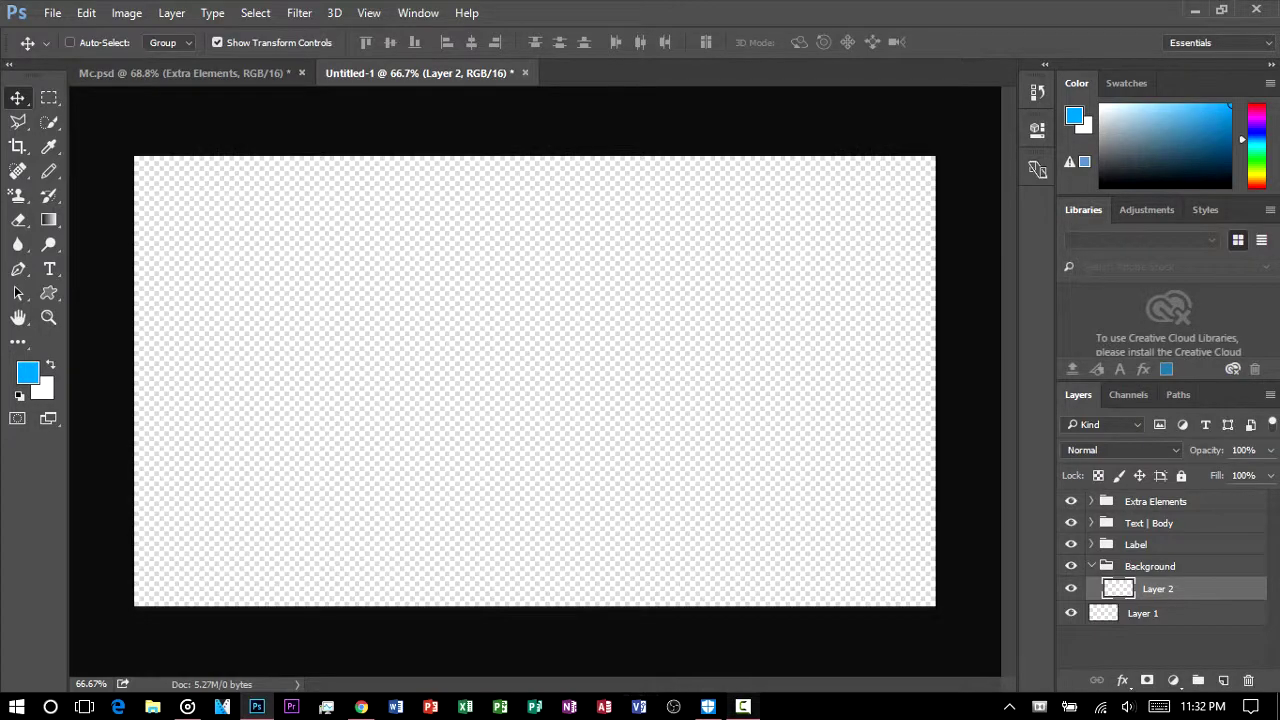
# Place Image2.jpg from the videos readyto up folder as an embedded image in the Background group, keeping its default size.
pyautogui.click(185, 73)
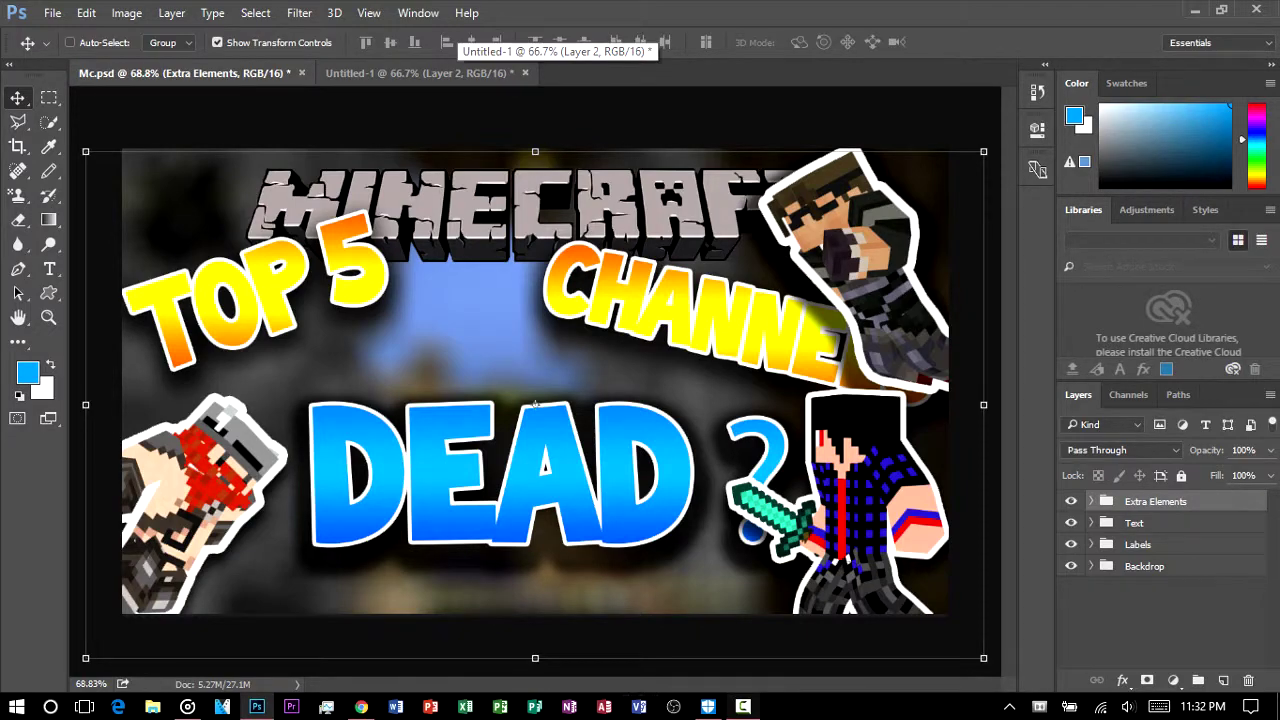
pyautogui.click(440, 73)
pyautogui.click(52, 13)
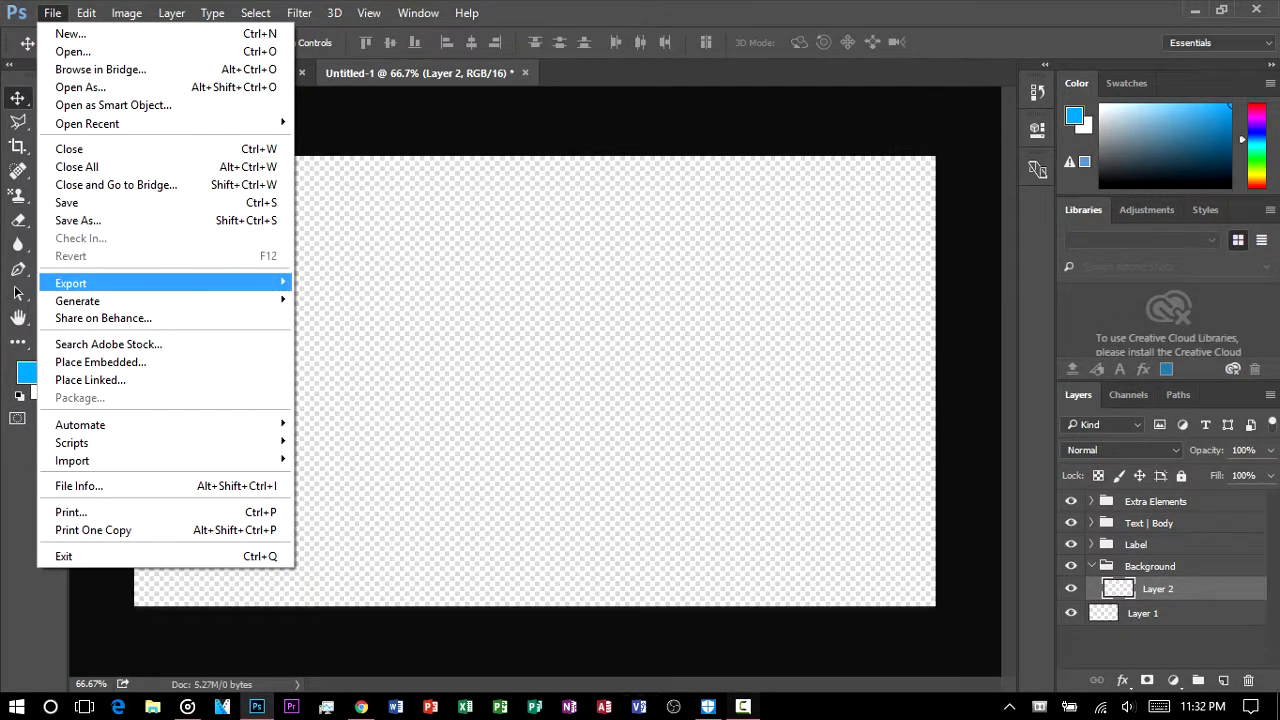
pyautogui.moveTo(71, 283)
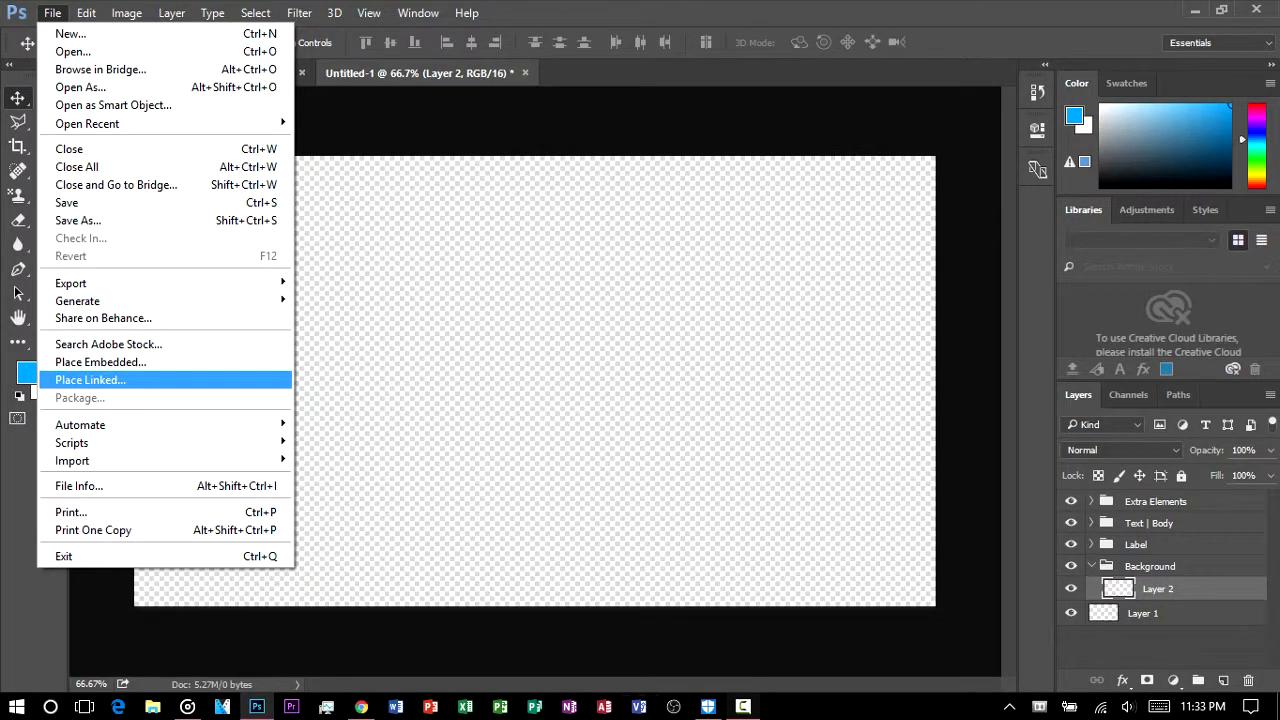
pyautogui.click(143, 362)
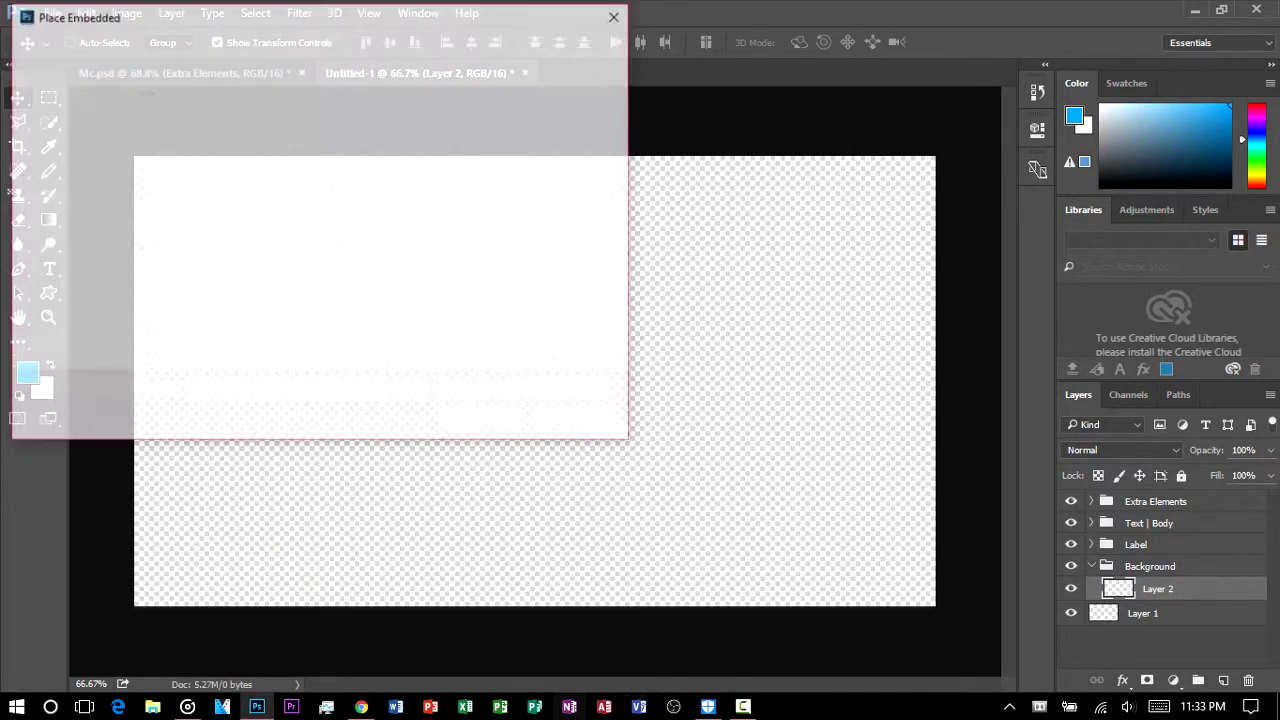
pyautogui.scroll(2, 443, 240)
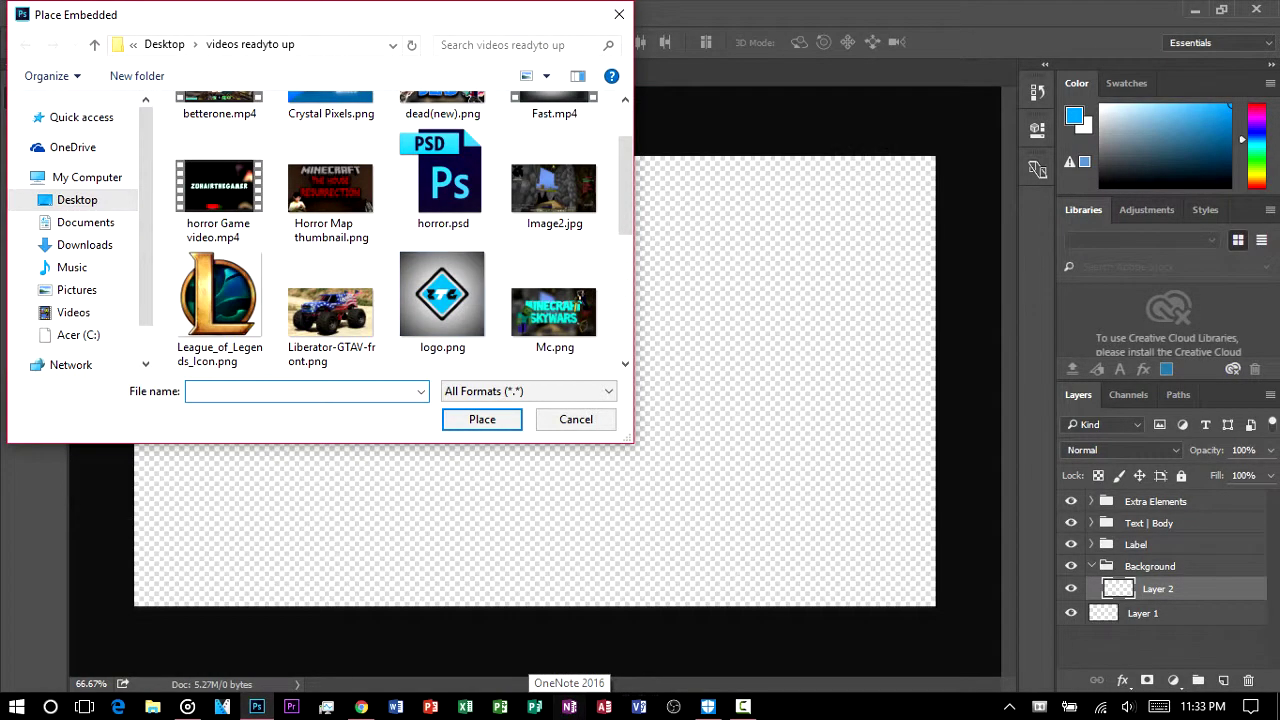
pyautogui.scroll(-3, 443, 240)
pyautogui.scroll(-1, 443, 200)
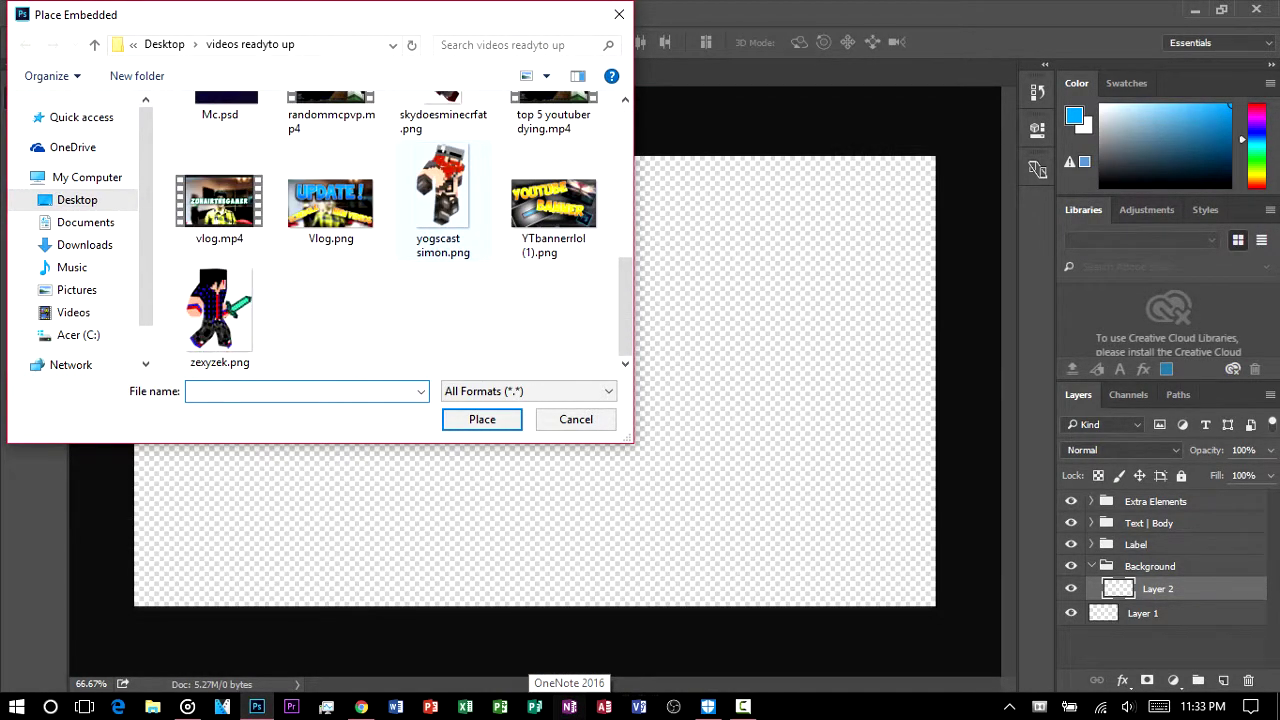
pyautogui.scroll(3, 443, 230)
pyautogui.scroll(-3, 443, 230)
pyautogui.scroll(3, 443, 230)
pyautogui.doubleClick(554, 160)
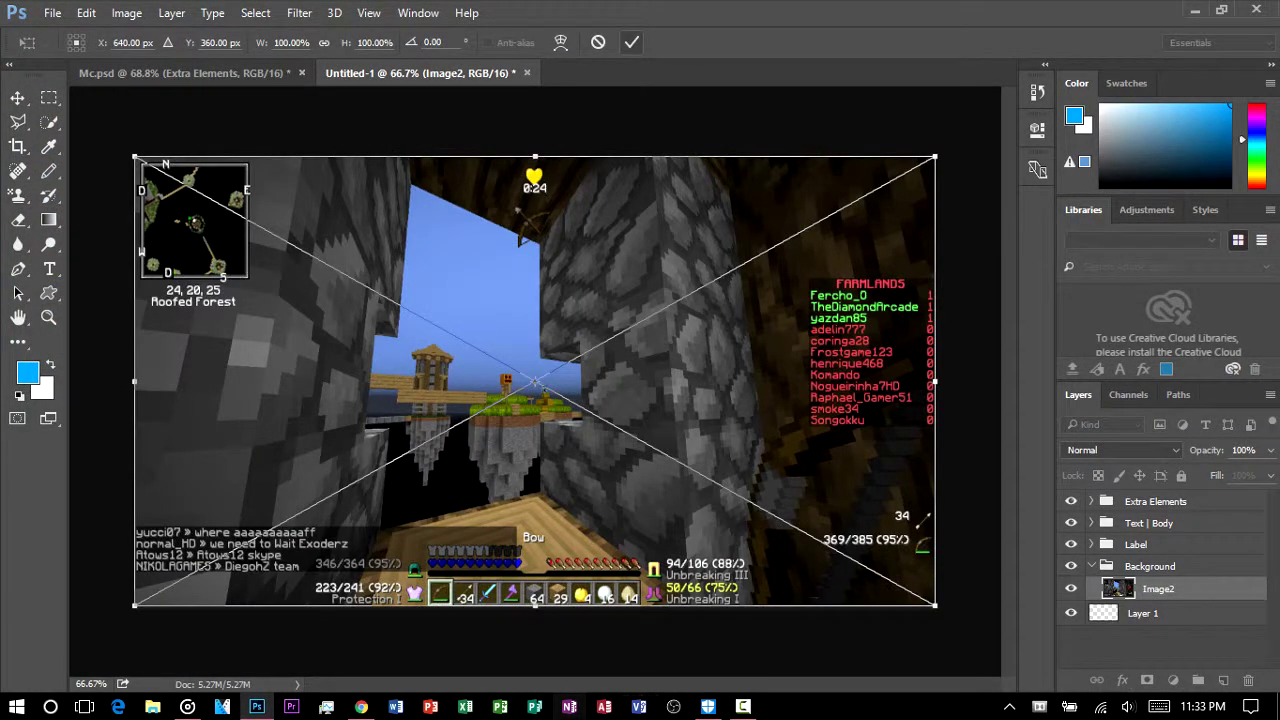
pyautogui.click(631, 42)
# Rasterize the Image2 layer and start a Lens Blur on it.
pyautogui.rightClick(1165, 589)
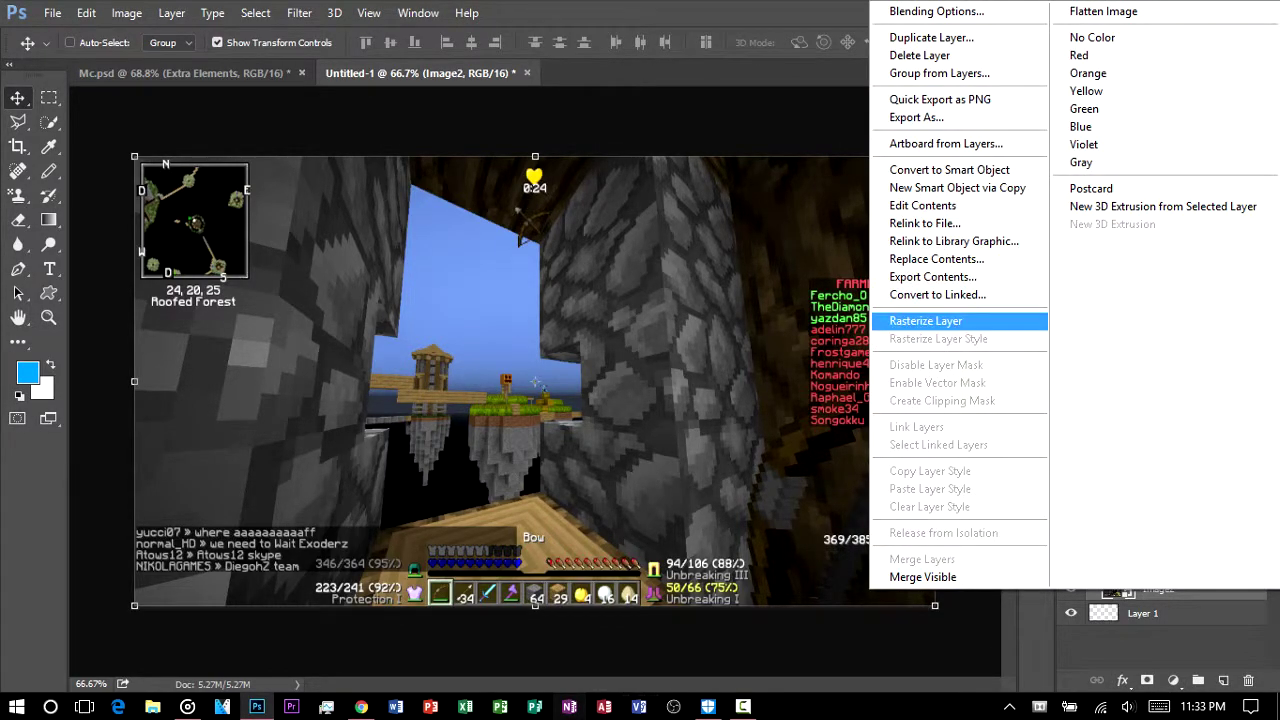
pyautogui.click(925, 321)
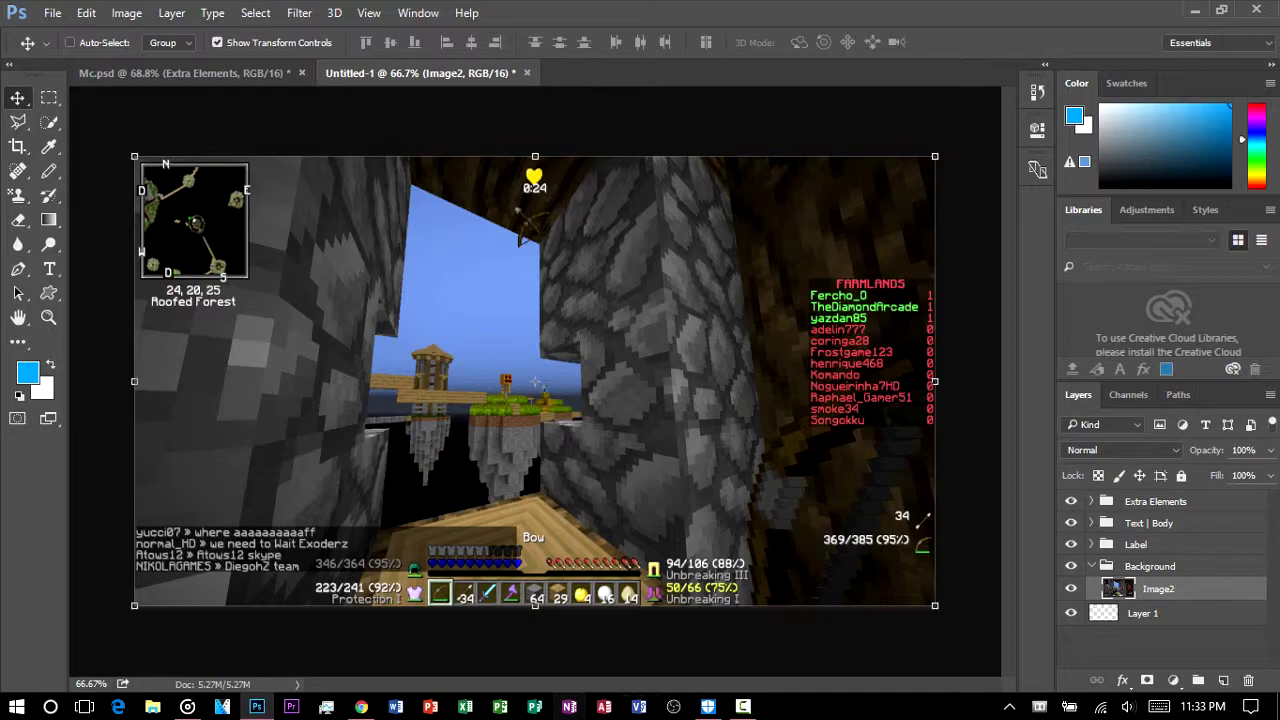
pyautogui.click(299, 12)
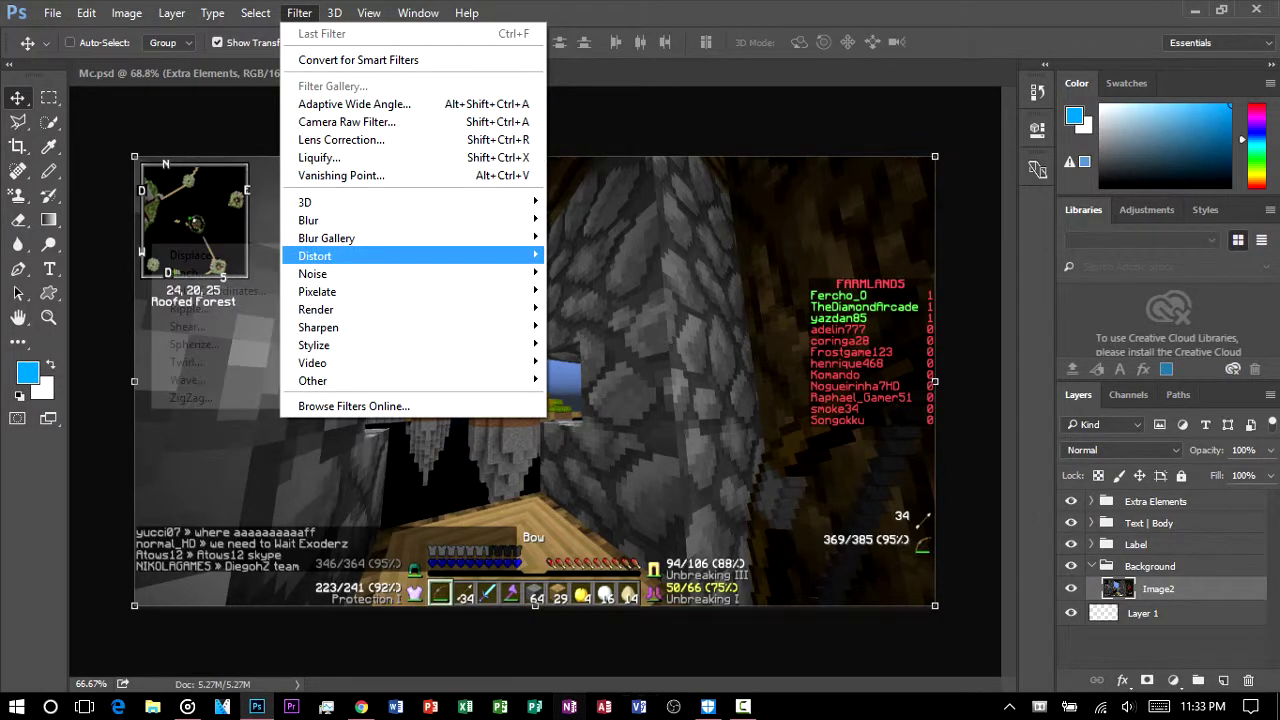
pyautogui.moveTo(340, 220)
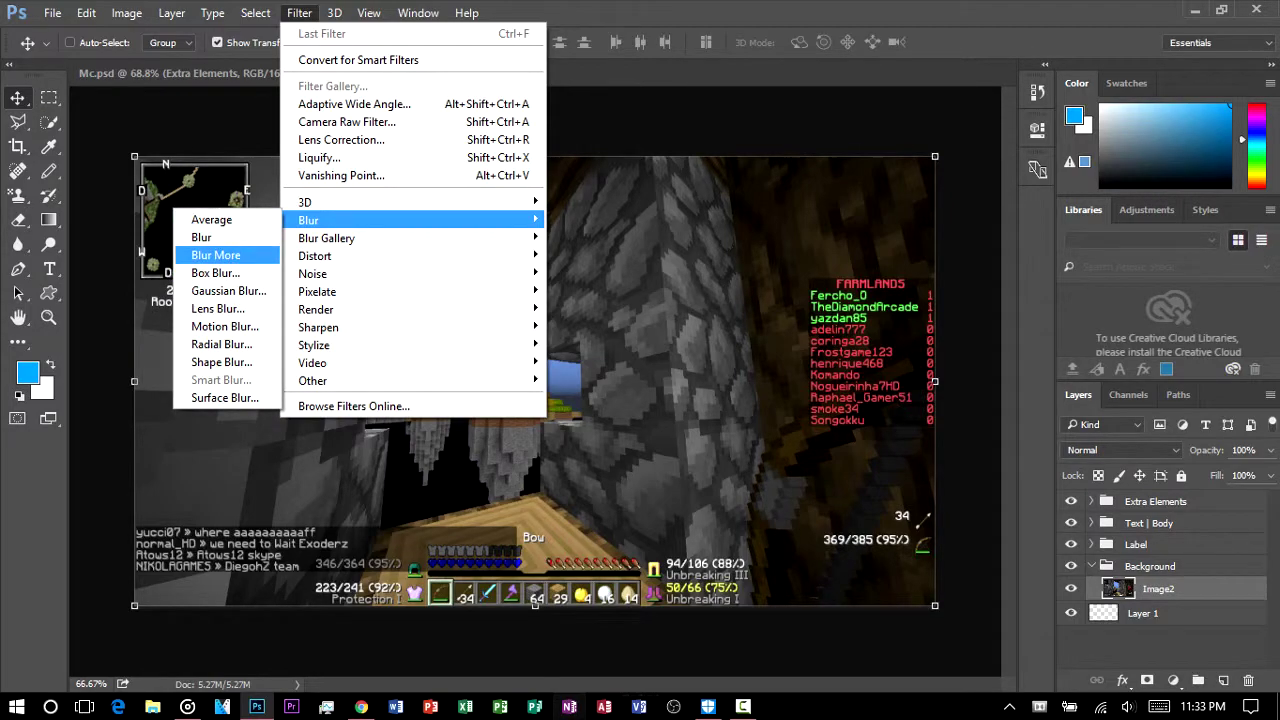
pyautogui.click(218, 308)
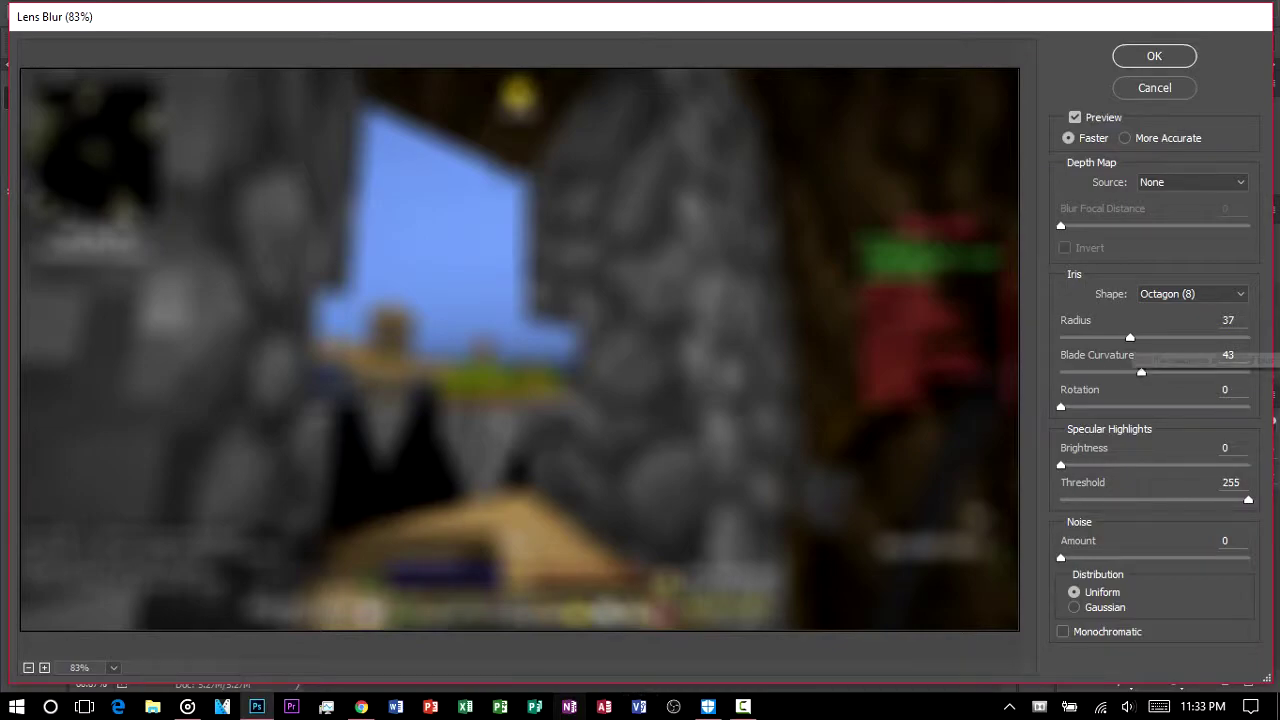
# Set the Lens Blur iris shape to Hexagon (6) and its radius to 40, and apply the blur.
pyautogui.click(1168, 295)
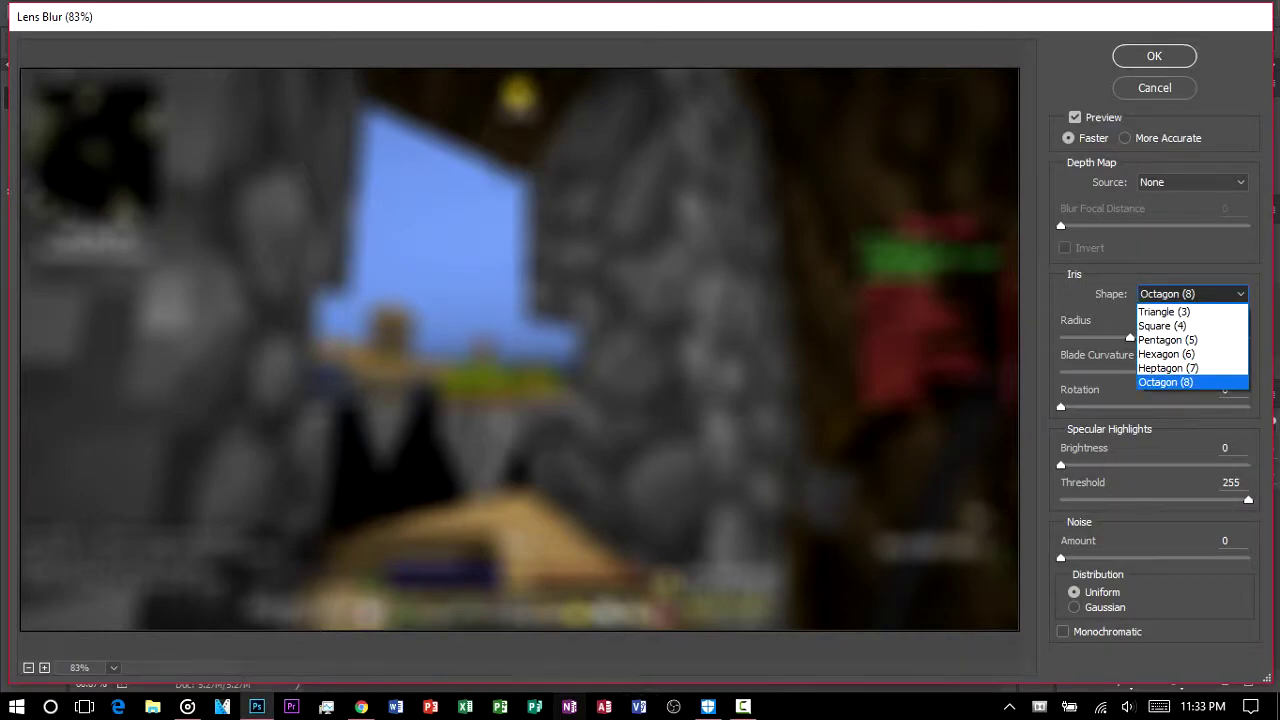
pyautogui.click(1230, 353)
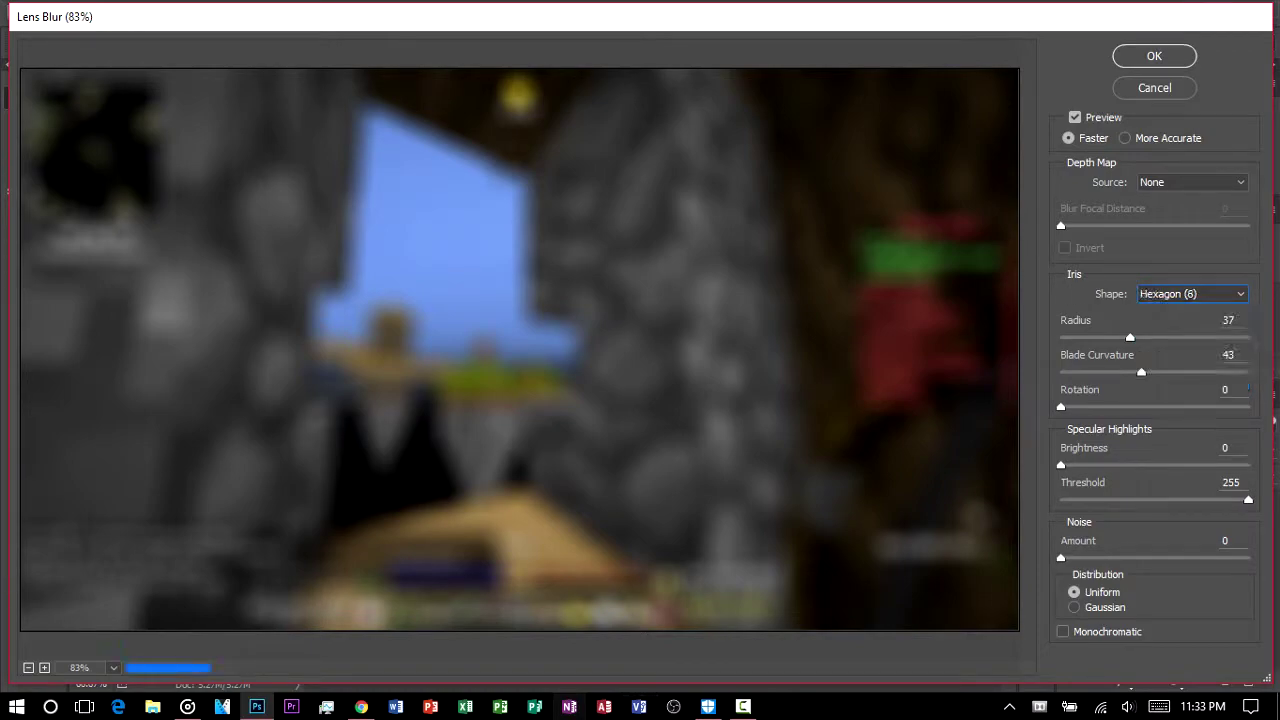
pyautogui.doubleClick(1228, 321)
pyautogui.write('40')
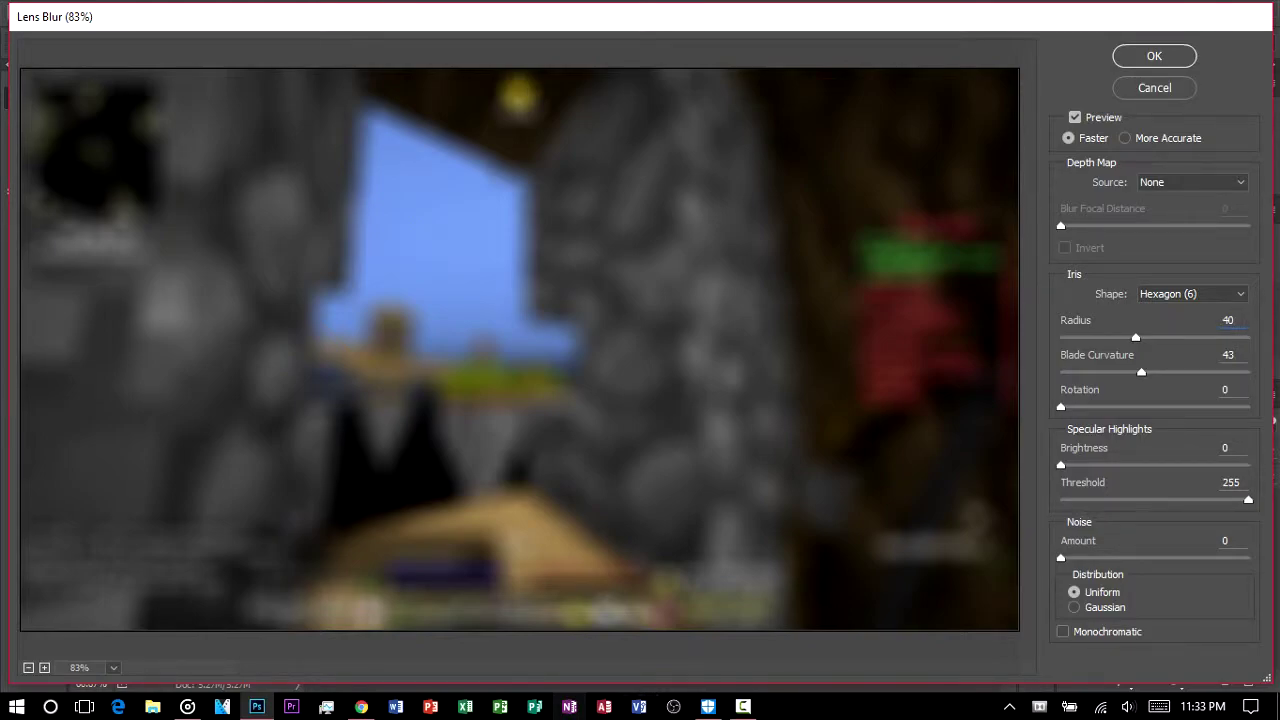
pyautogui.click(1154, 56)
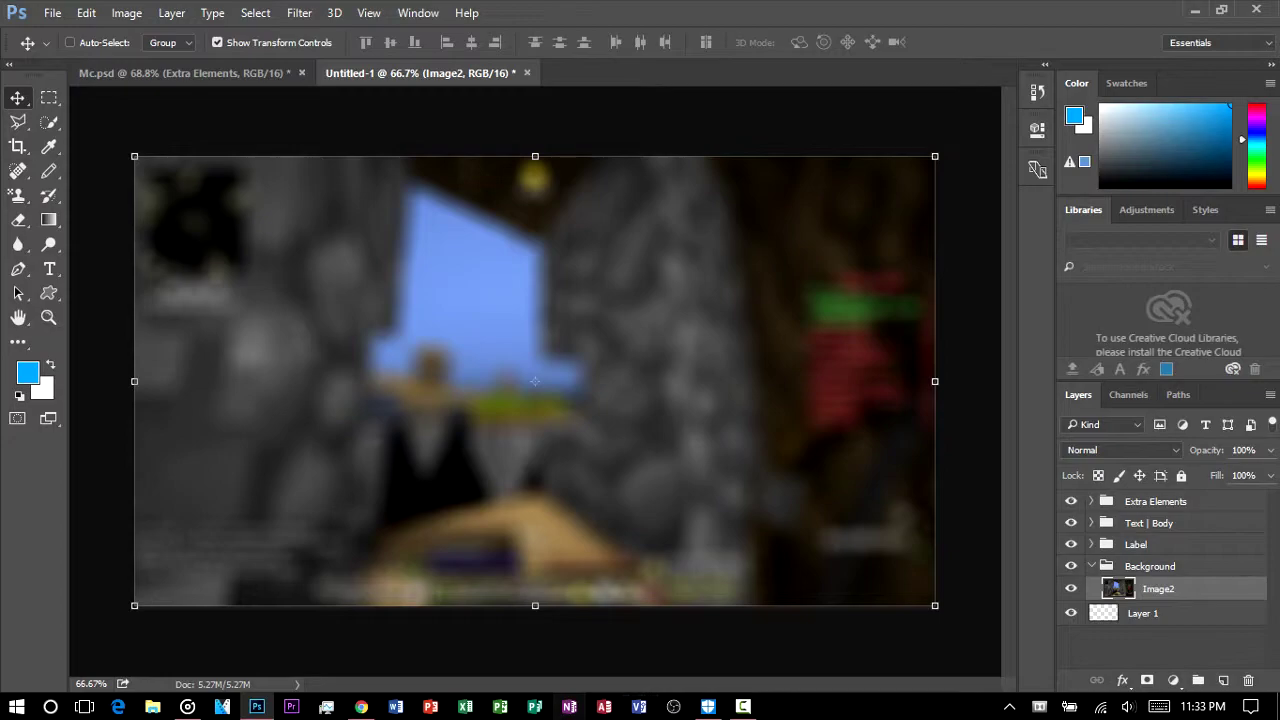
# Collapse the Background group, and select and expand the Label group.
pyautogui.click(1091, 566)
pyautogui.click(1136, 545)
pyautogui.click(1091, 545)
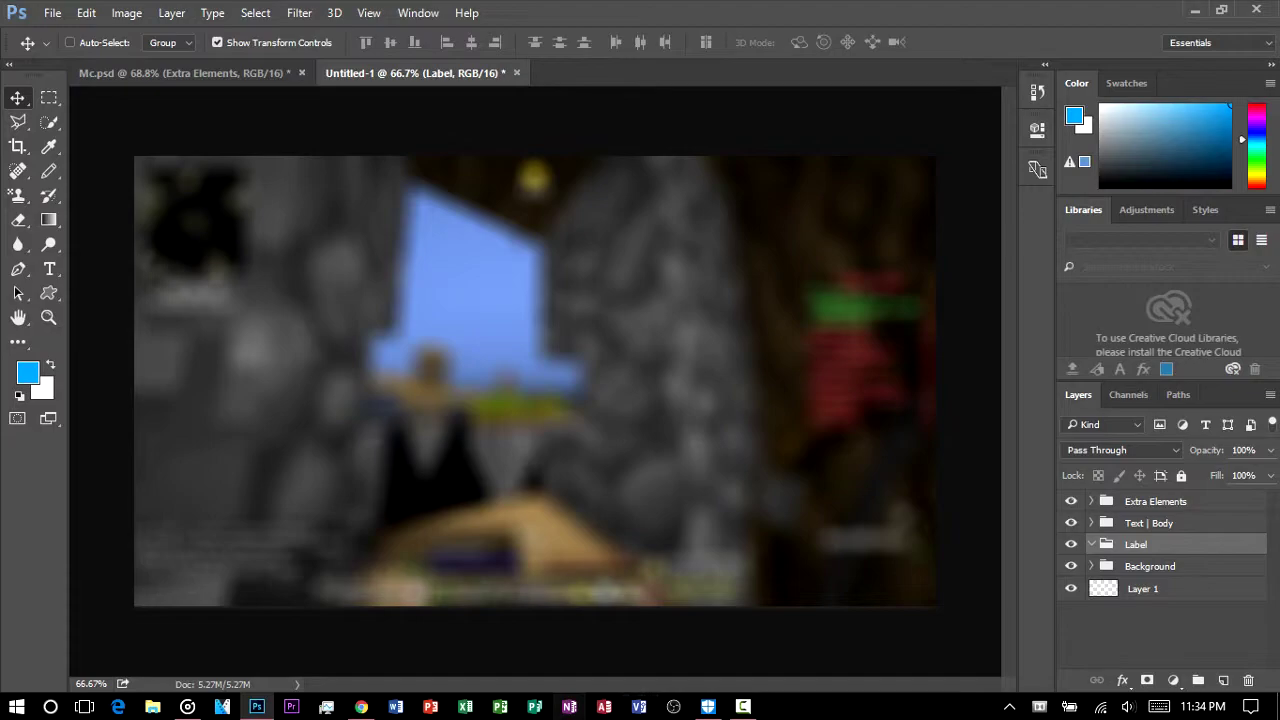
# Switch to Chrome and search Google Images for "Gta 5 logo".
pyautogui.click(361, 706)
pyautogui.scroll(3, 430, 450)
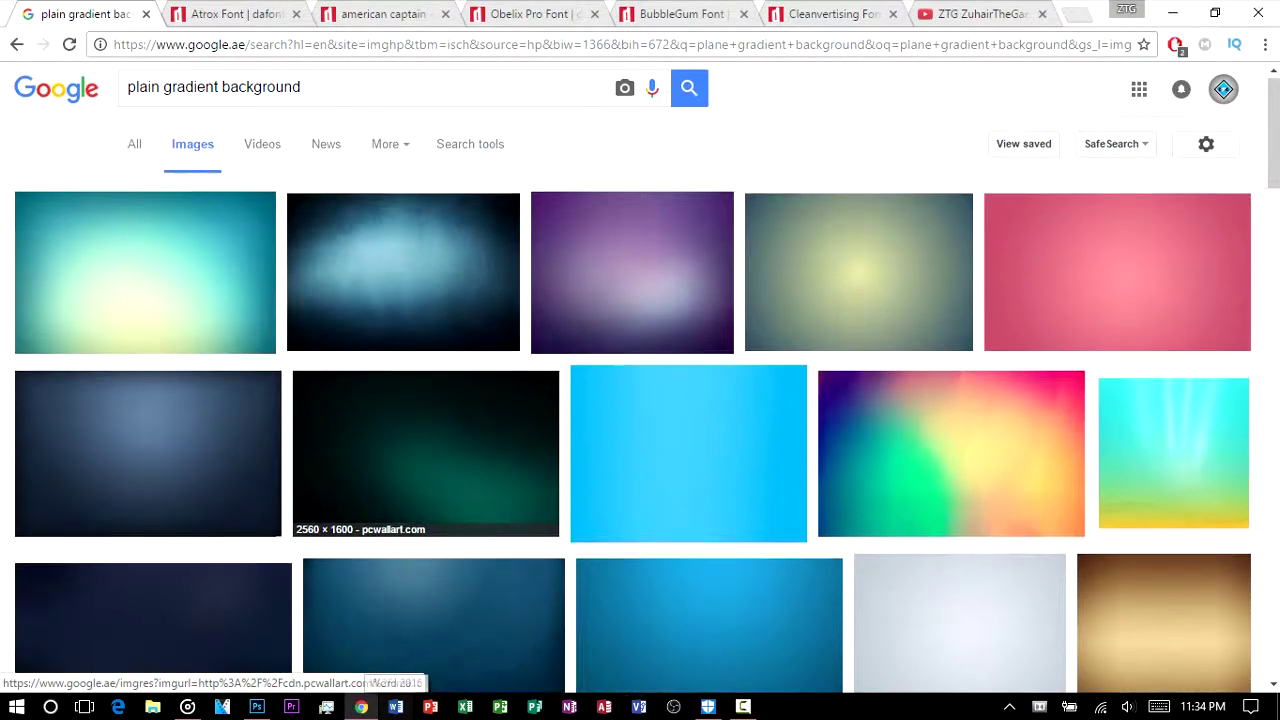
pyautogui.tripleClick(290, 88)
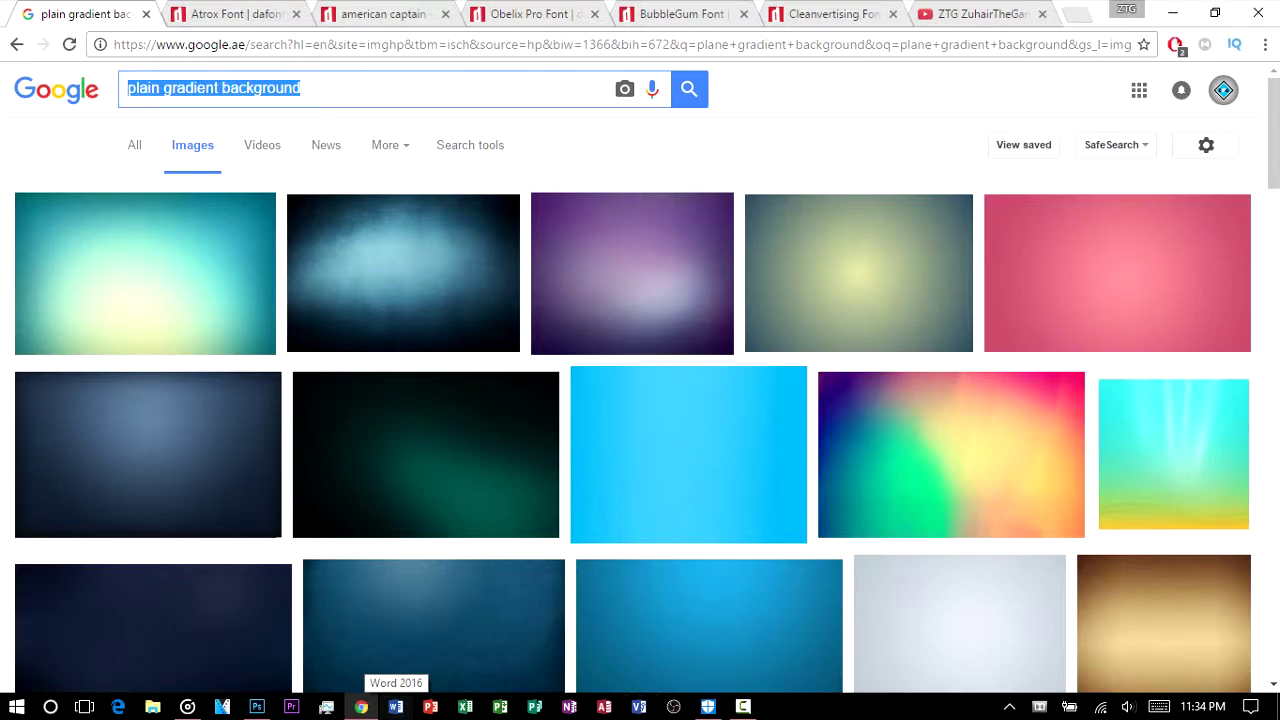
pyautogui.write('Gta 5 ')
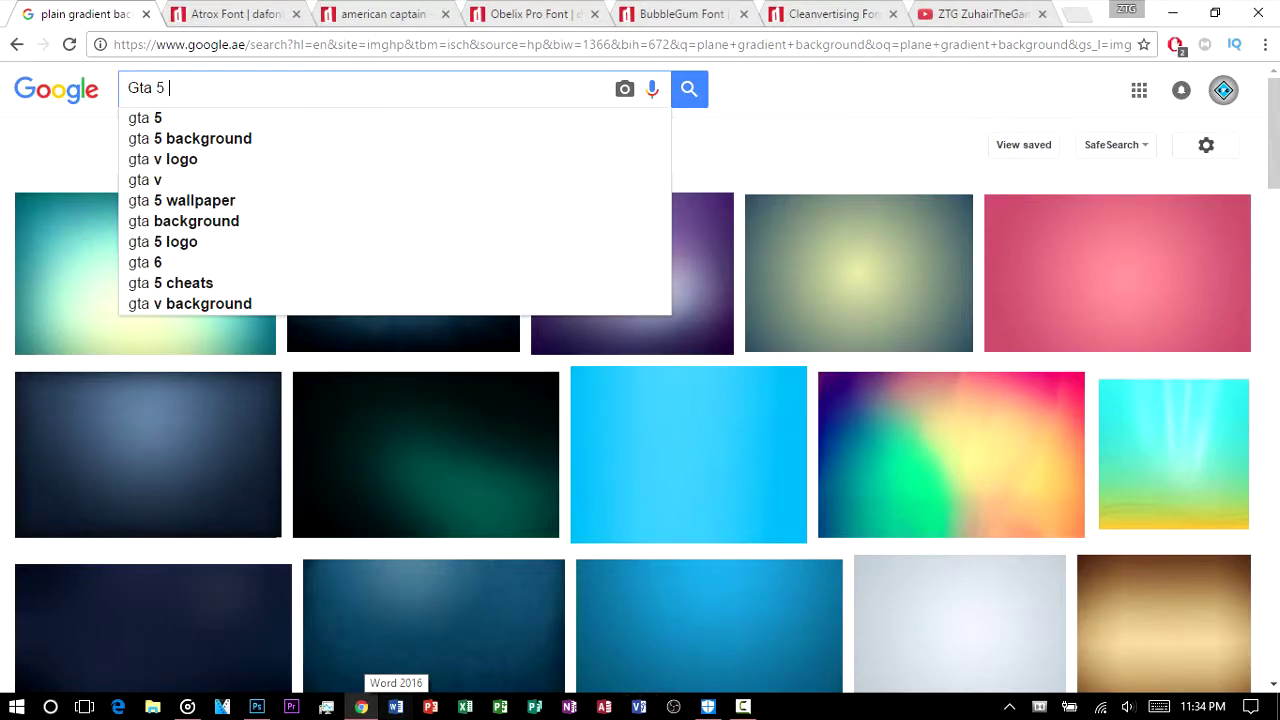
pyautogui.write('logo')
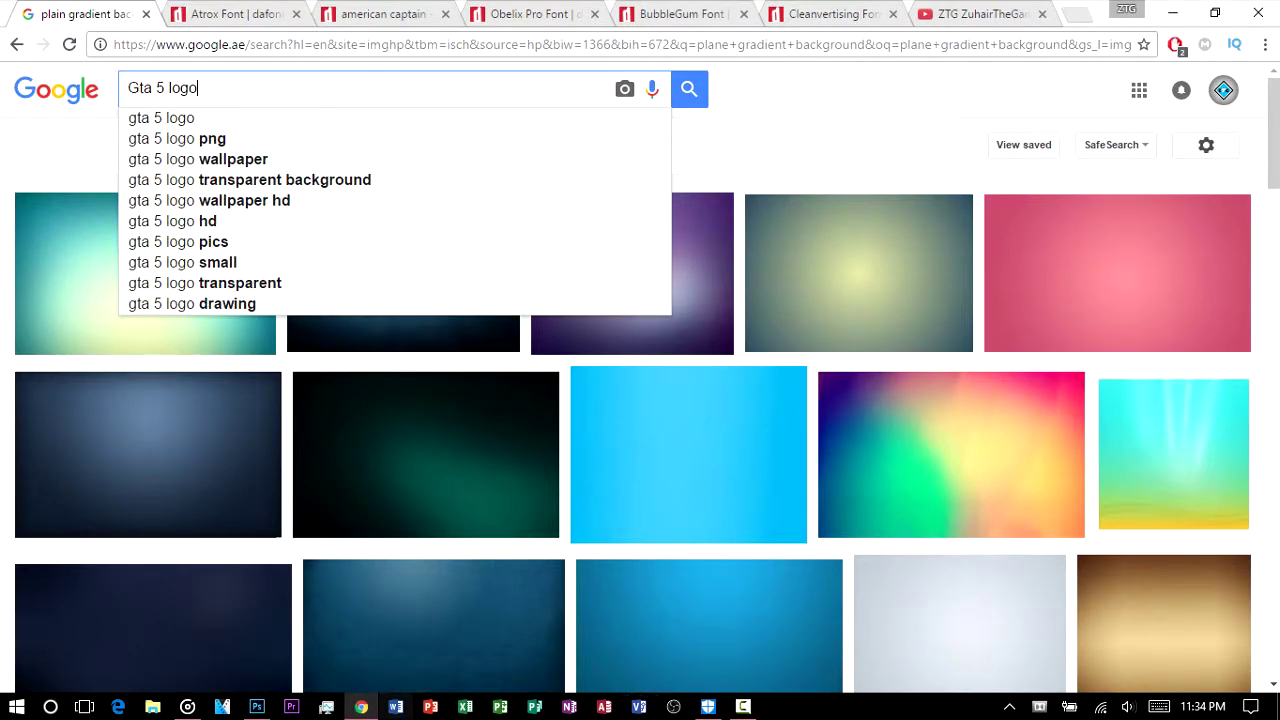
pyautogui.press('Return')
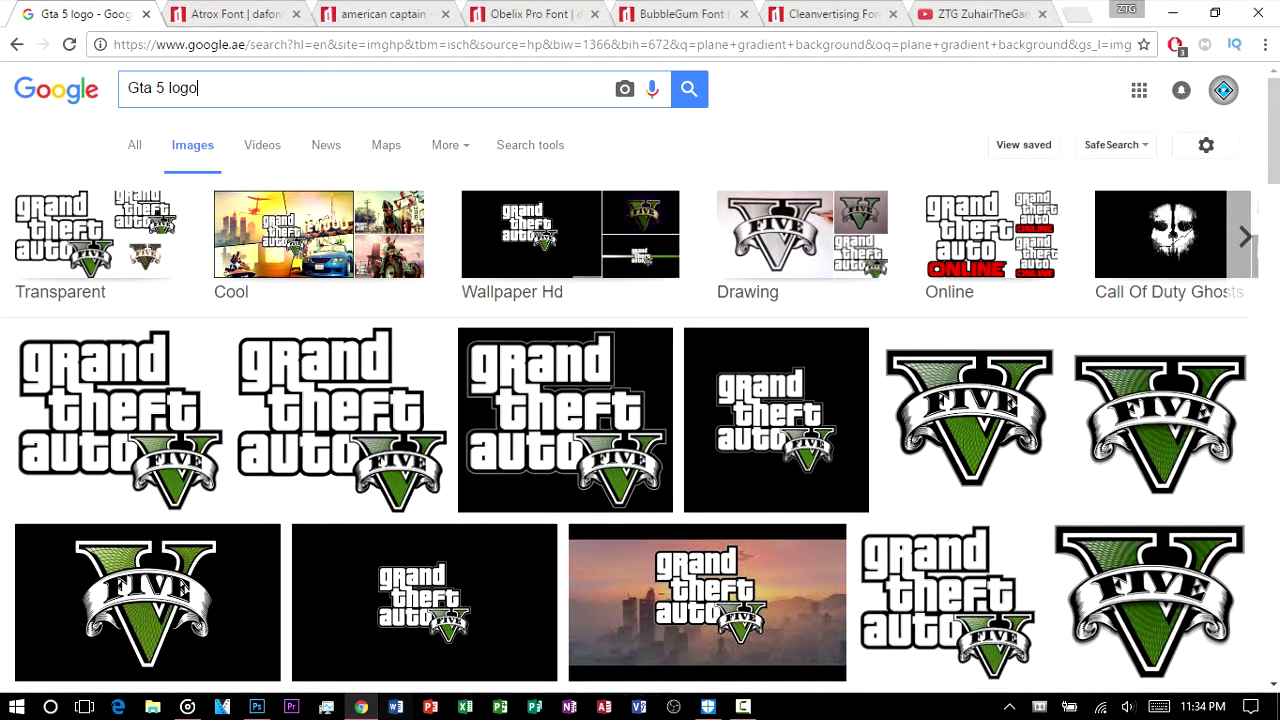
# Preview the first Grand Theft Auto Five logo result, open its image in a new tab and switch to that tab.
pyautogui.click(150, 425)
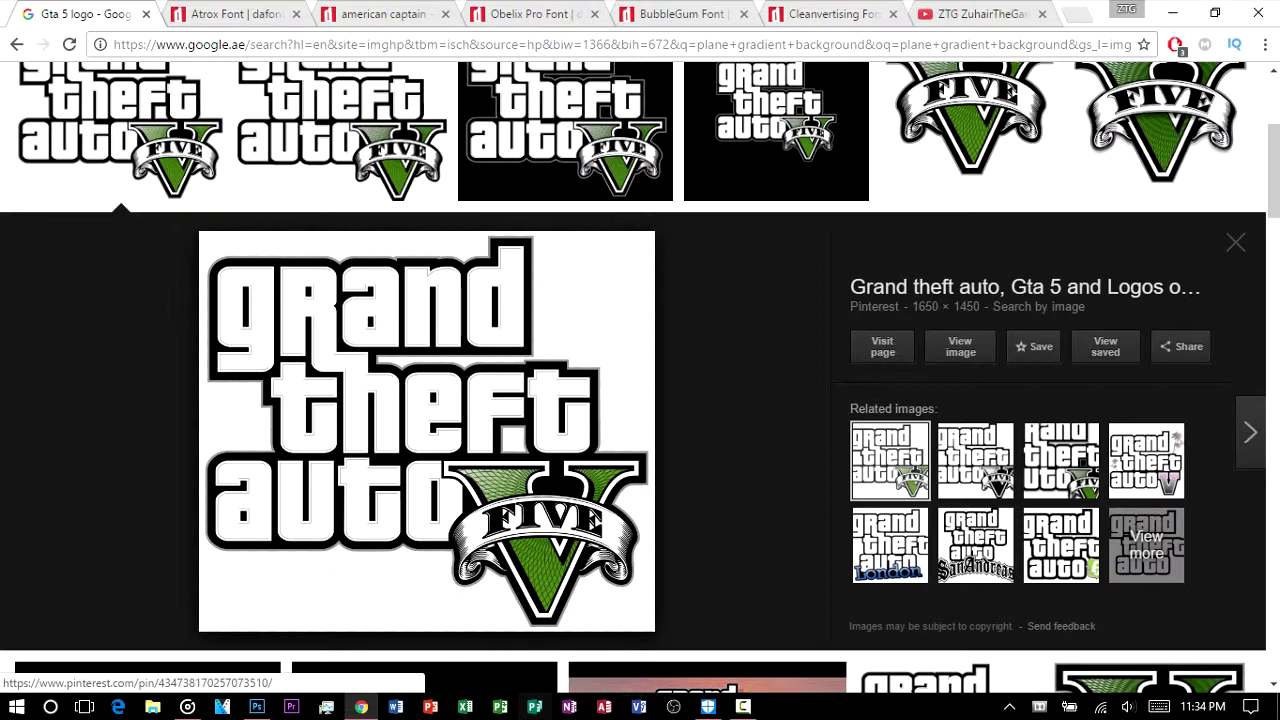
pyautogui.rightClick(556, 376)
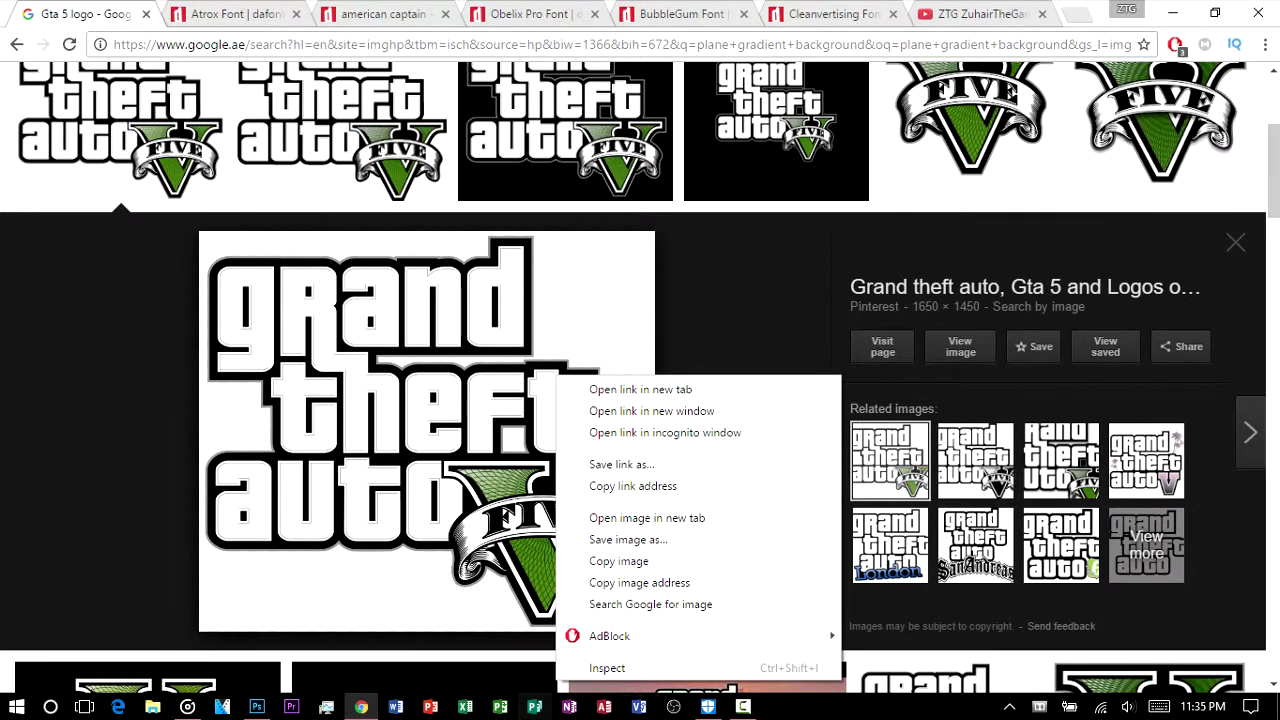
pyautogui.rightClick(780, 284)
pyautogui.rightClick(505, 328)
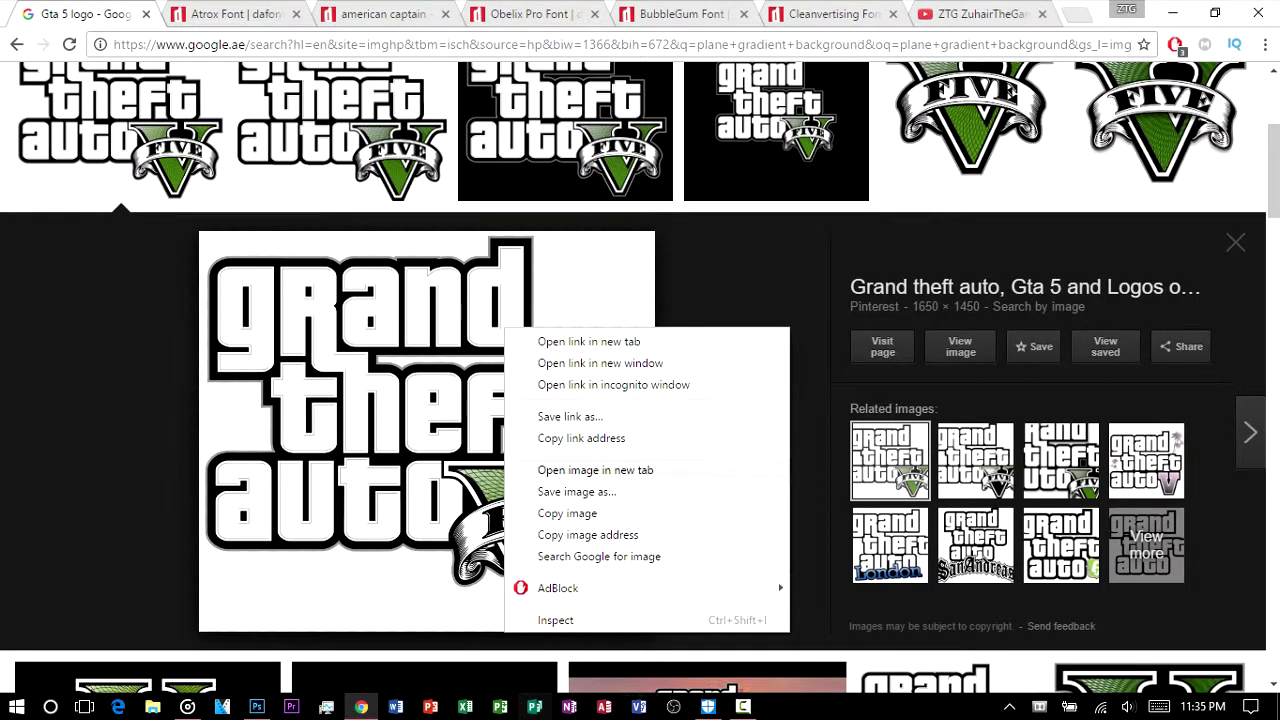
pyautogui.click(595, 470)
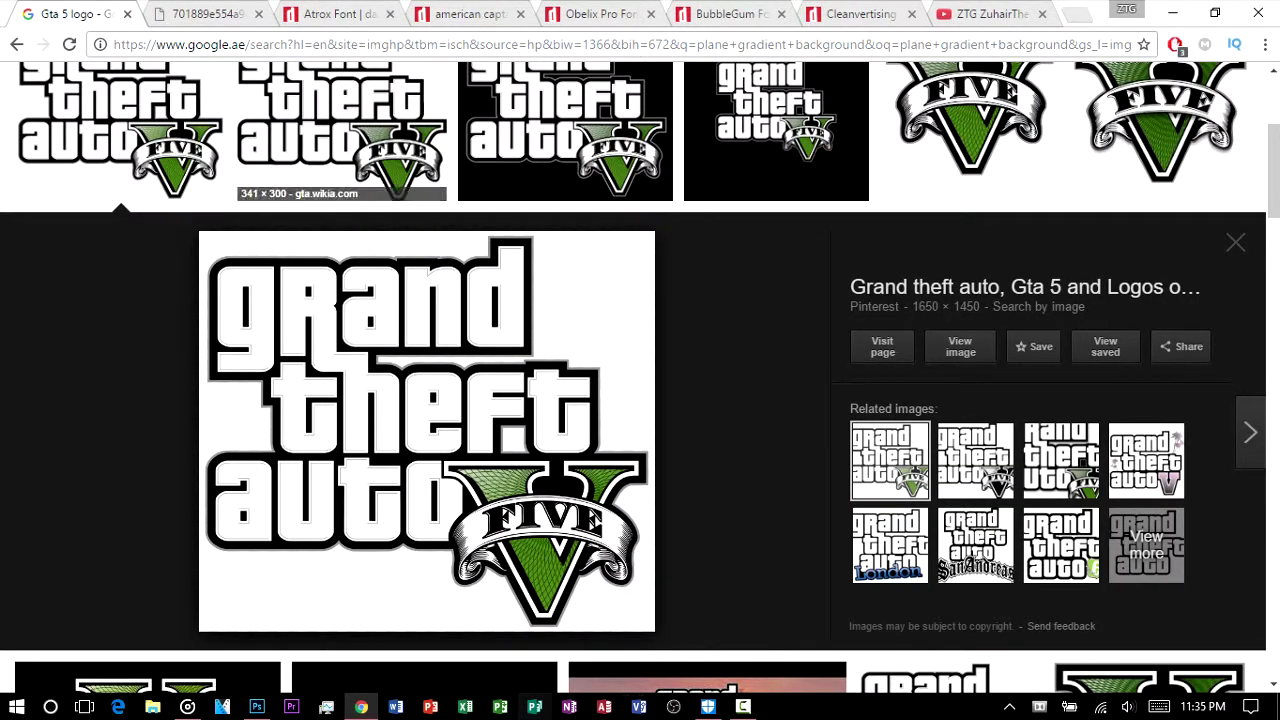
pyautogui.click(205, 14)
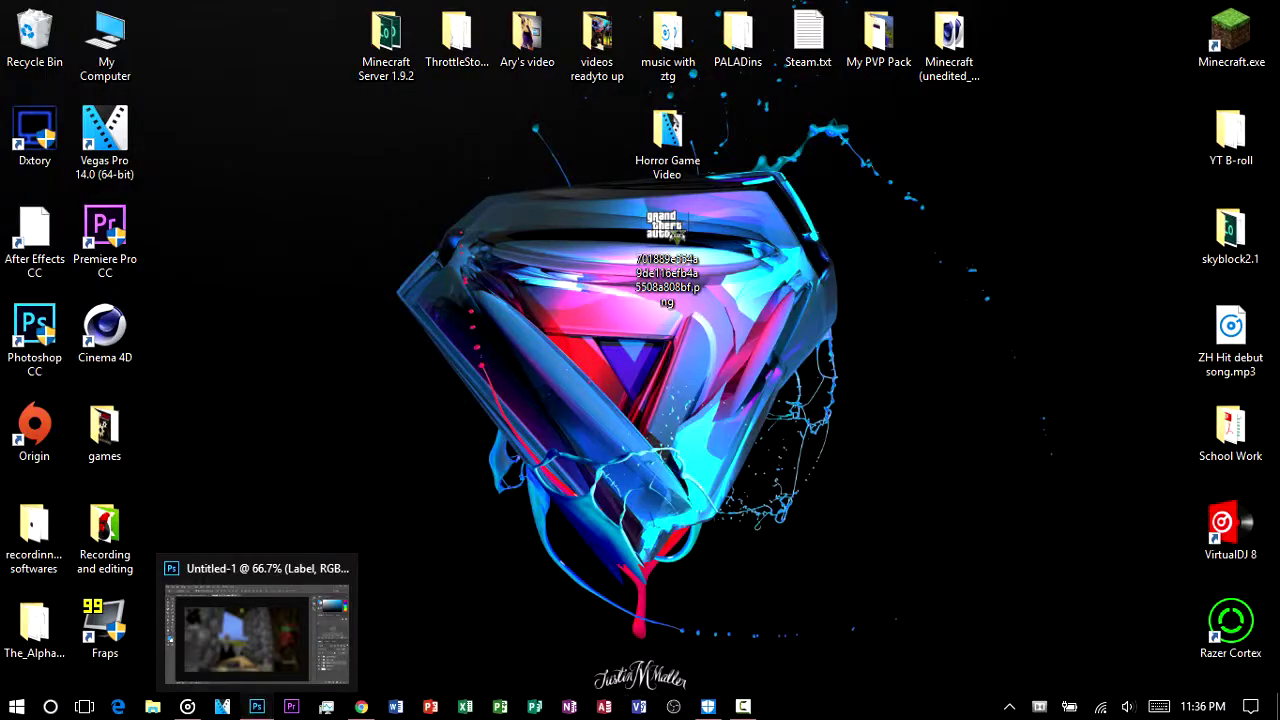
# Switch back to Photoshop and place 701889e554a9de116efb4a5508a808bf.png from the Desktop as an embedded image, keeping its default size.
pyautogui.click(257, 706)
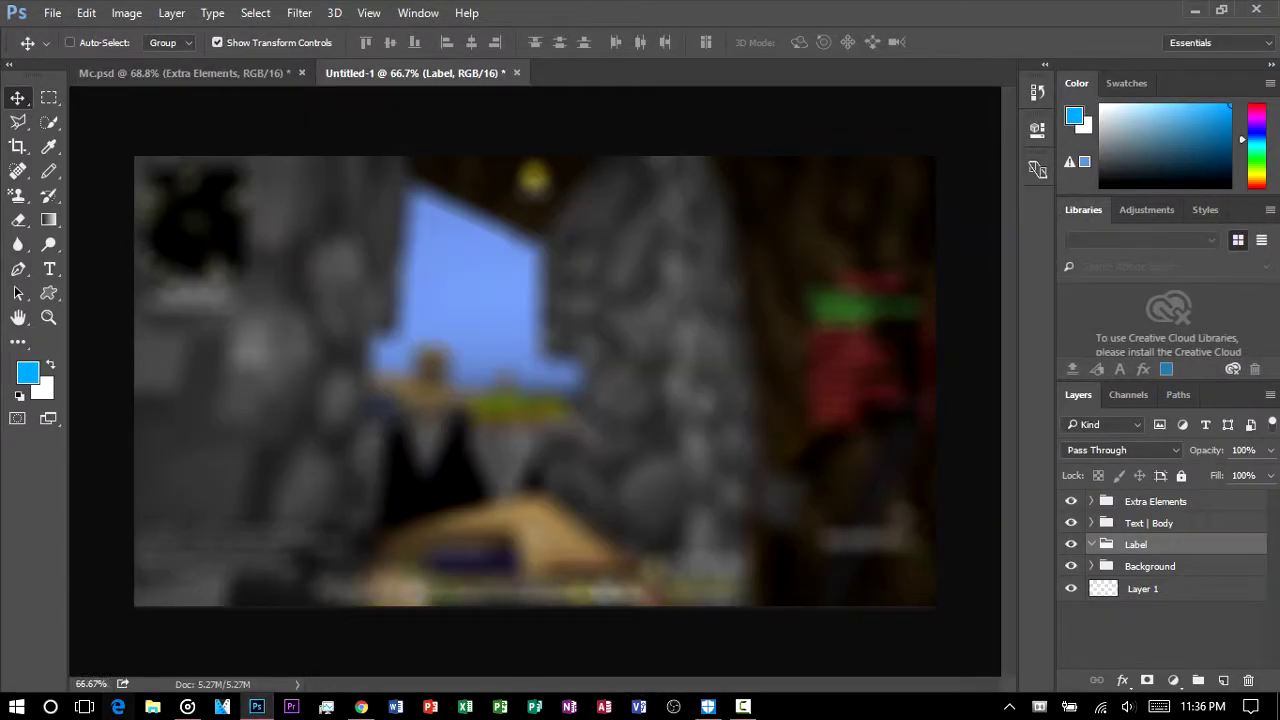
pyautogui.click(52, 12)
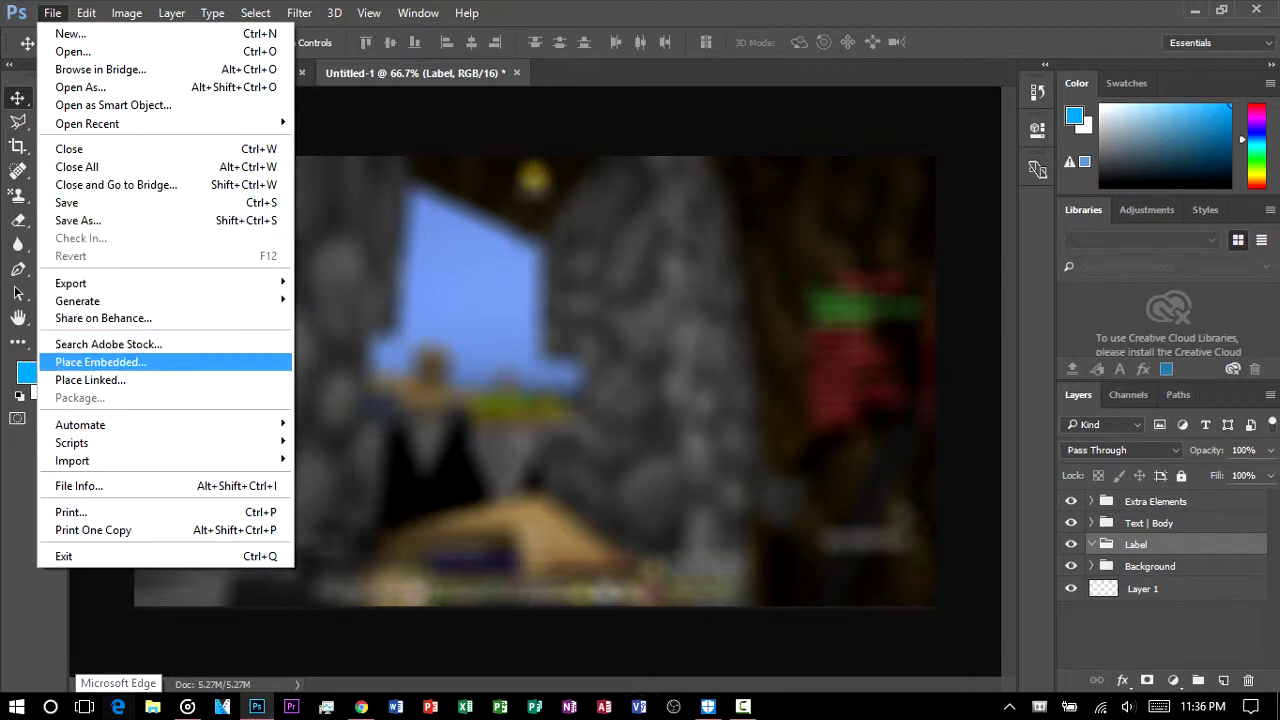
pyautogui.click(100, 362)
pyautogui.scroll(-5, 390, 235)
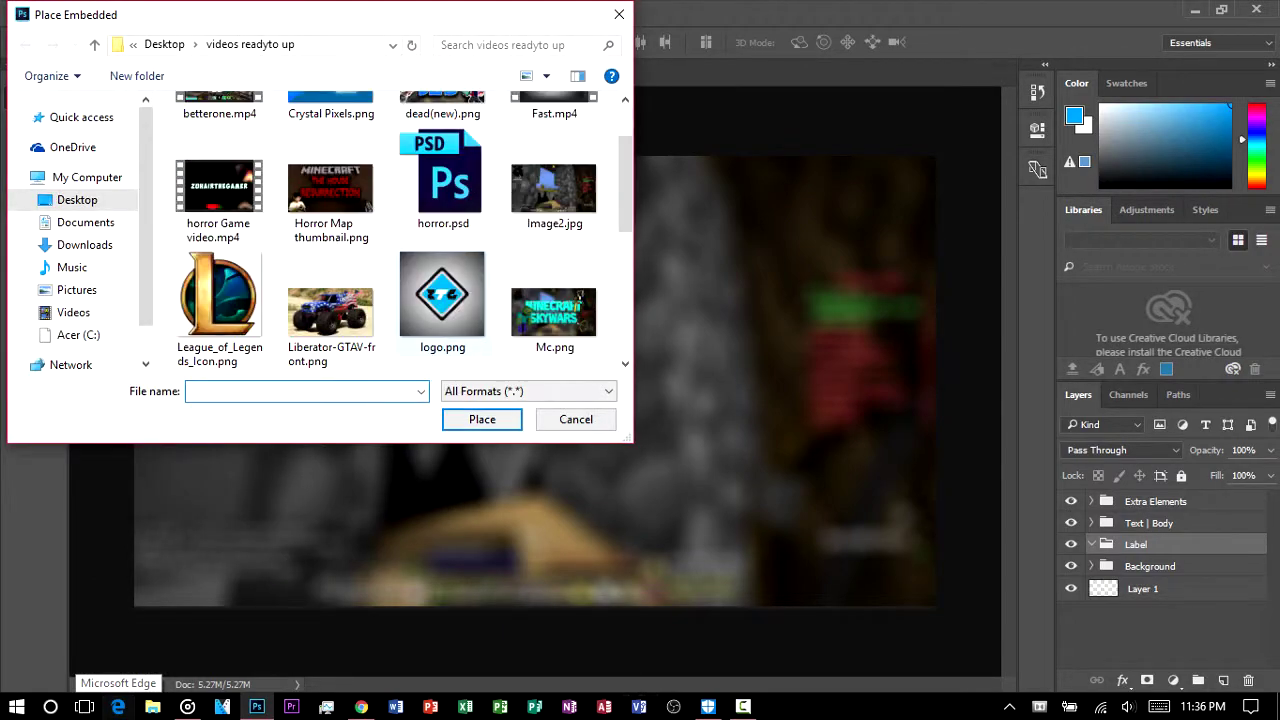
pyautogui.click(77, 200)
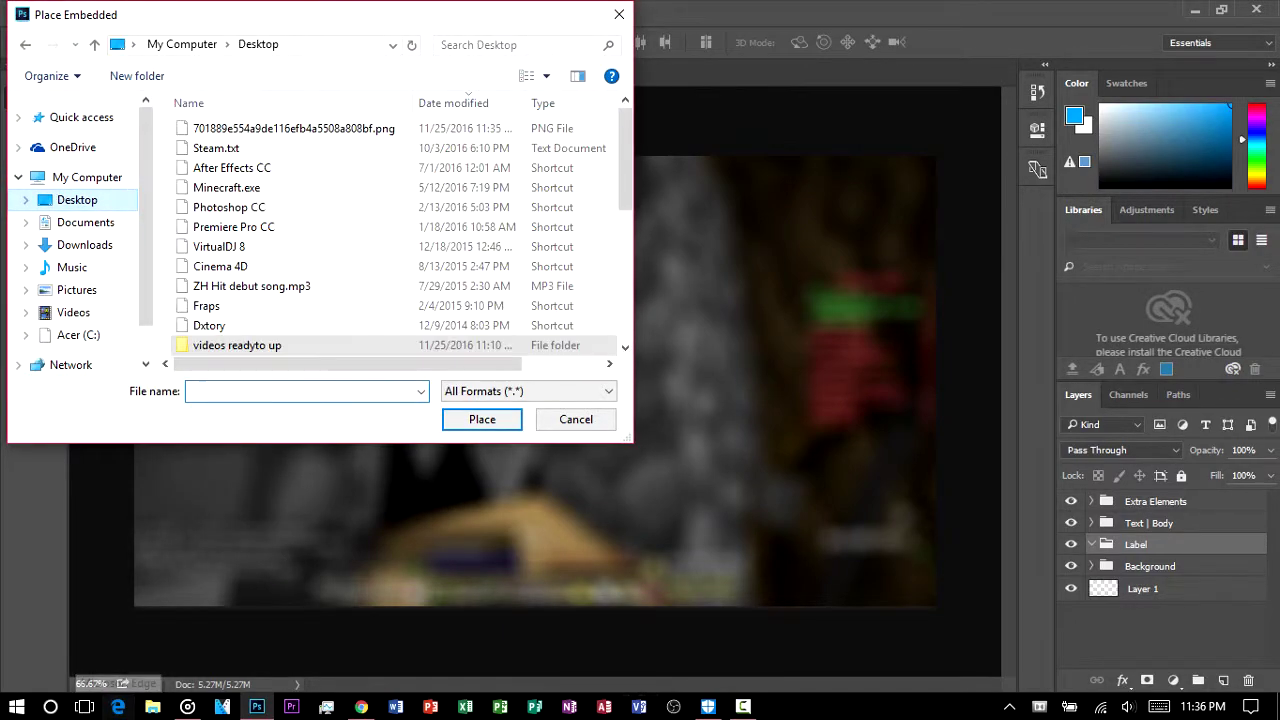
pyautogui.click(529, 391)
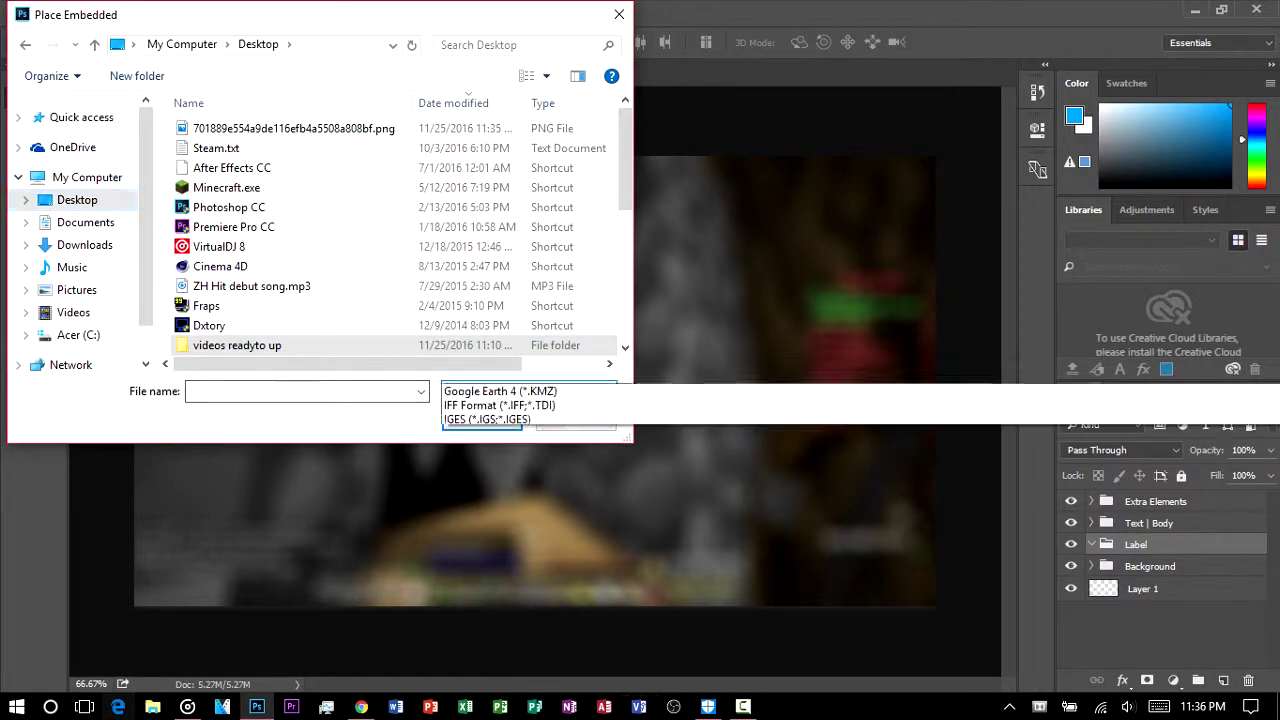
pyautogui.click(306, 128)
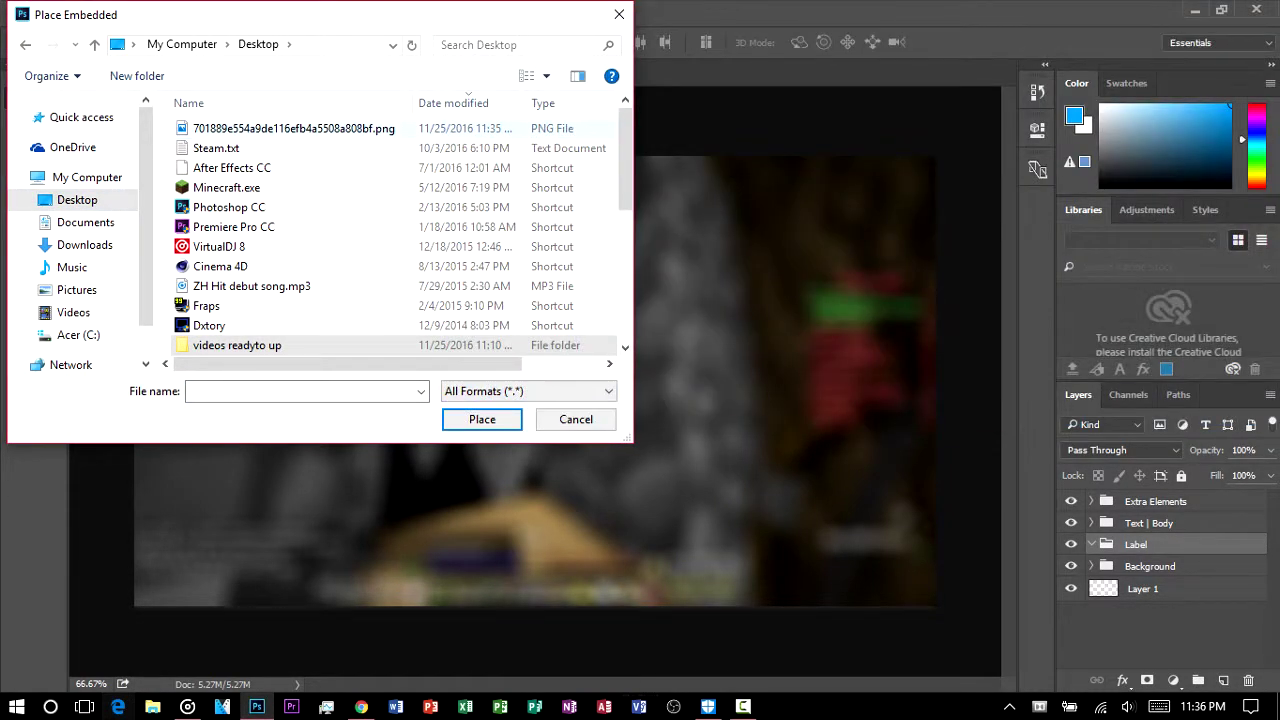
pyautogui.doubleClick(306, 128)
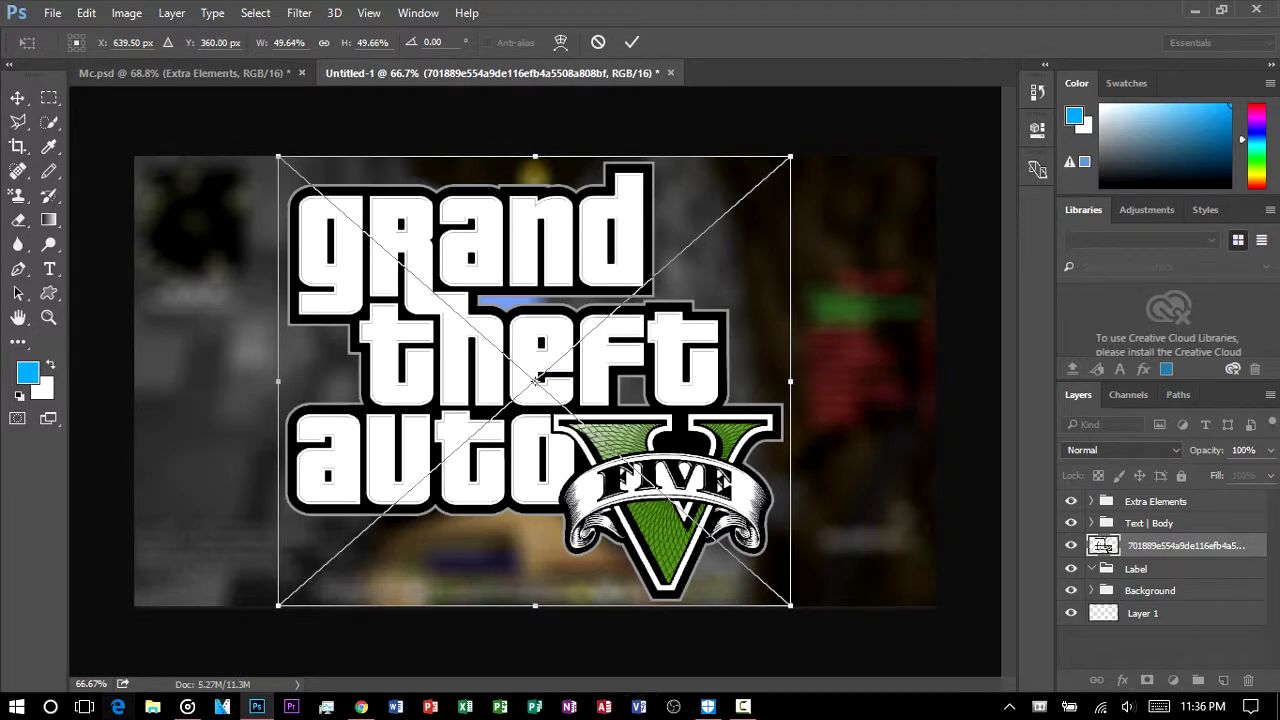
pyautogui.click(632, 42)
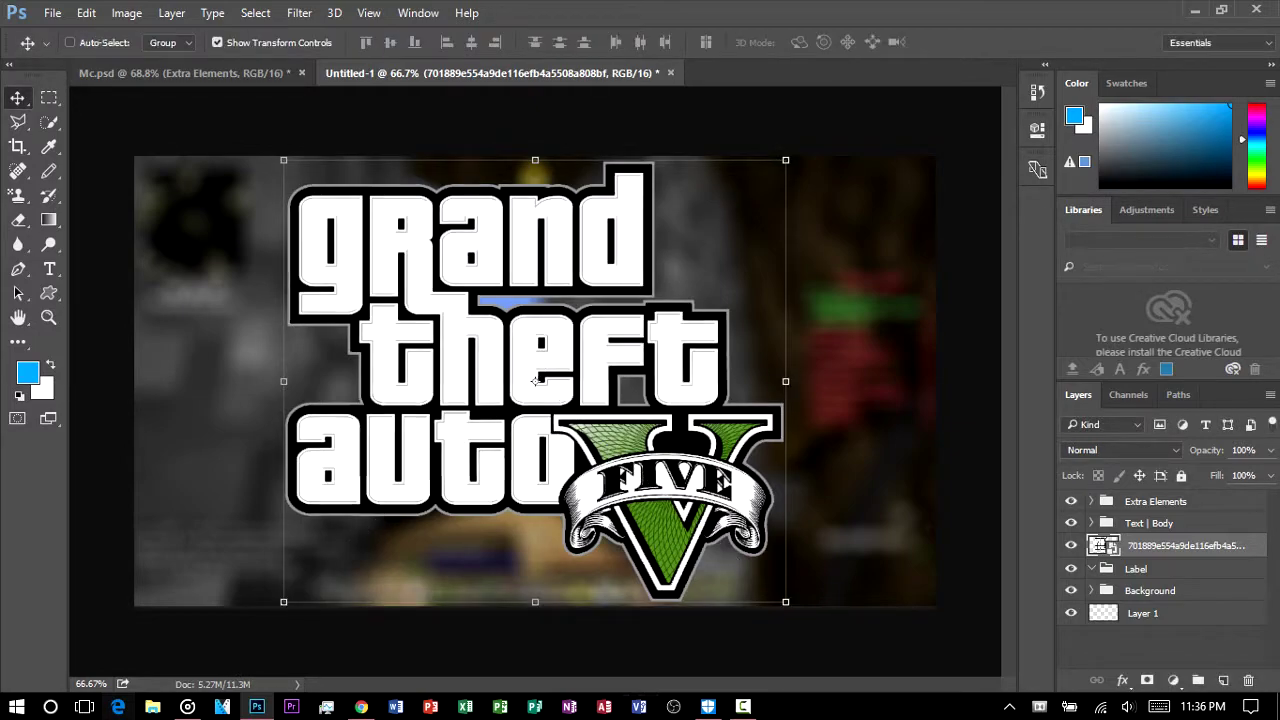
# Scale the Grand Theft Auto Five logo down near the canvas's upper left, then move its layer into the Label group and collapse the group.
pyautogui.moveTo(786, 160); pyautogui.dragTo(629, 298)
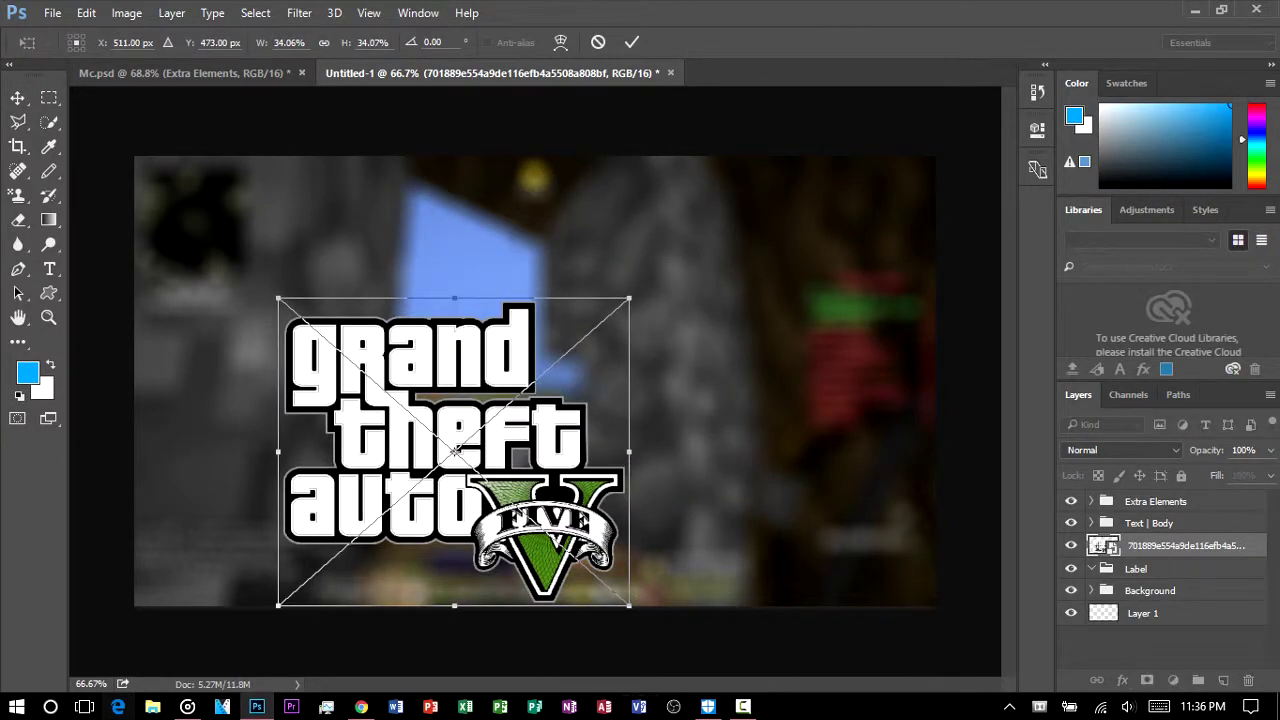
pyautogui.moveTo(518, 514); pyautogui.dragTo(469, 351)
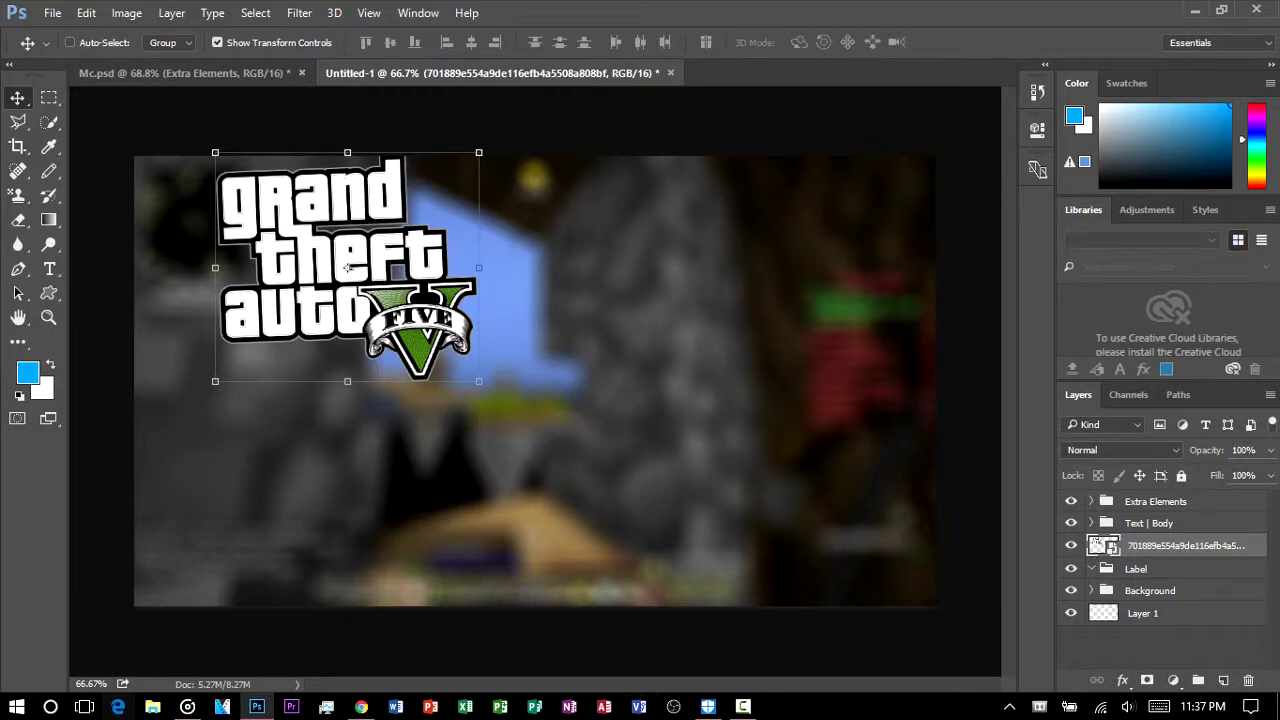
pyautogui.moveTo(1186, 546); pyautogui.dragTo(1184, 572)
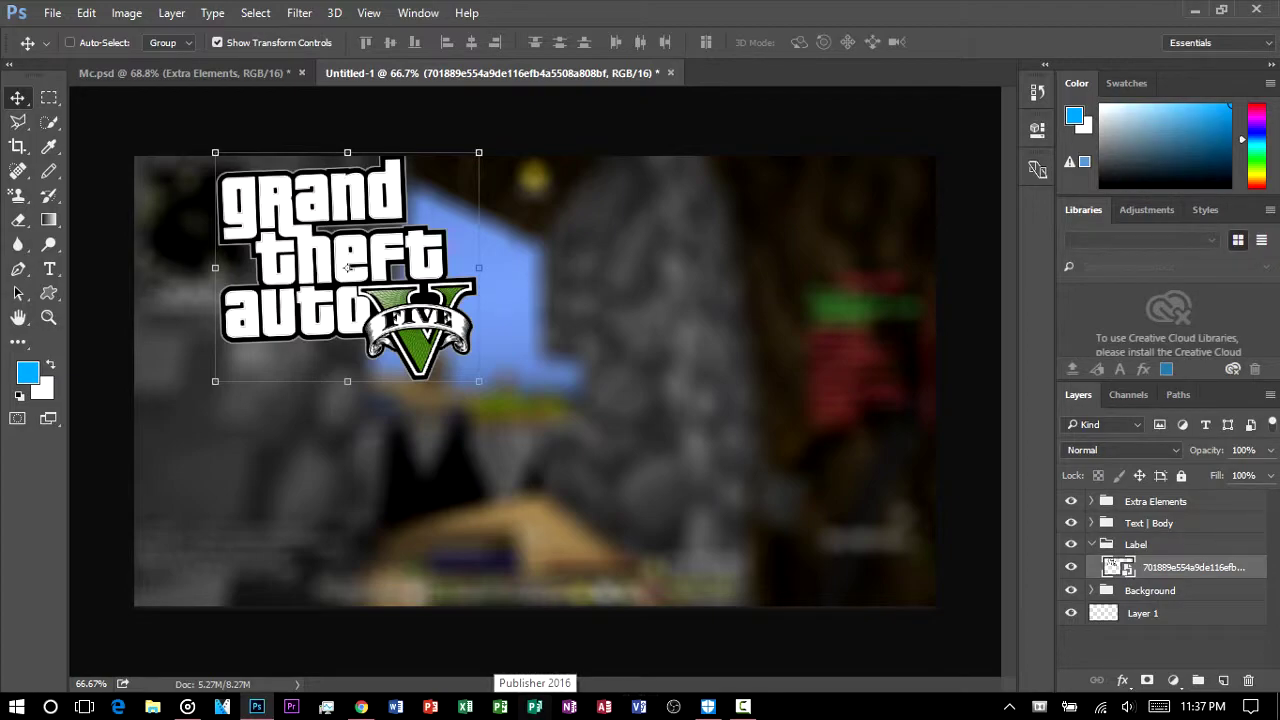
pyautogui.click(1137, 545)
pyautogui.click(1150, 591)
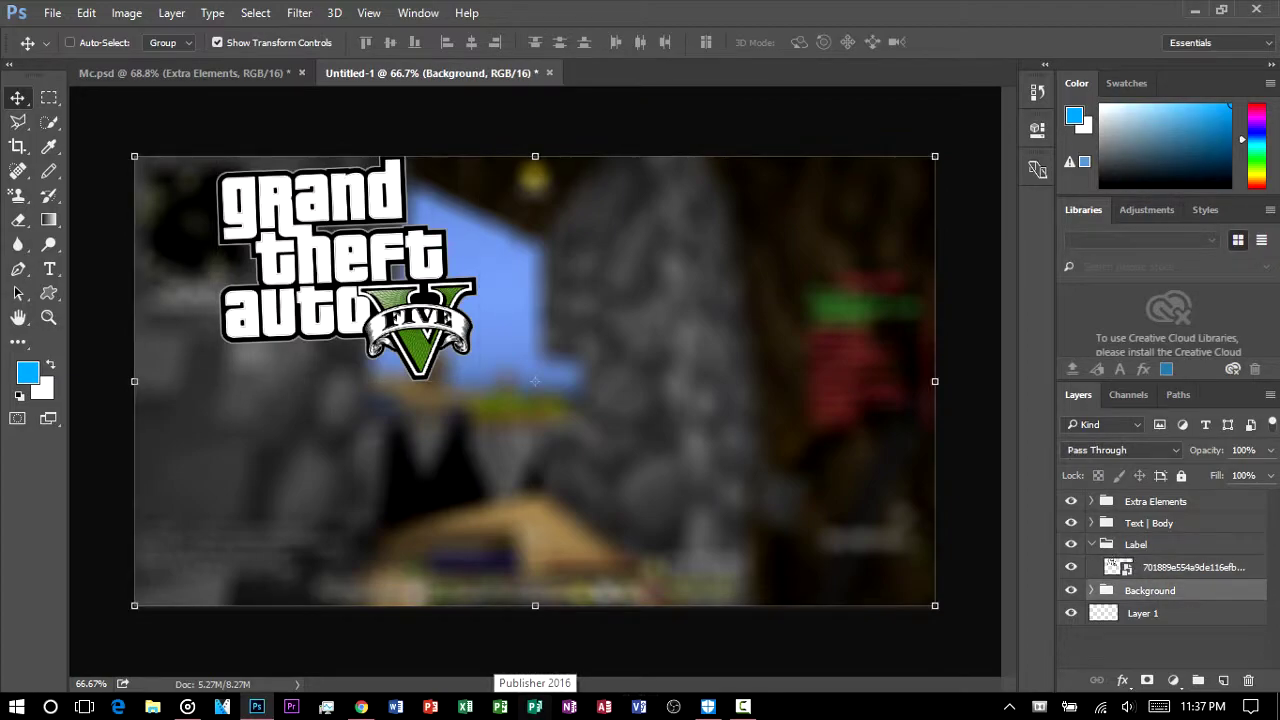
pyautogui.click(1091, 545)
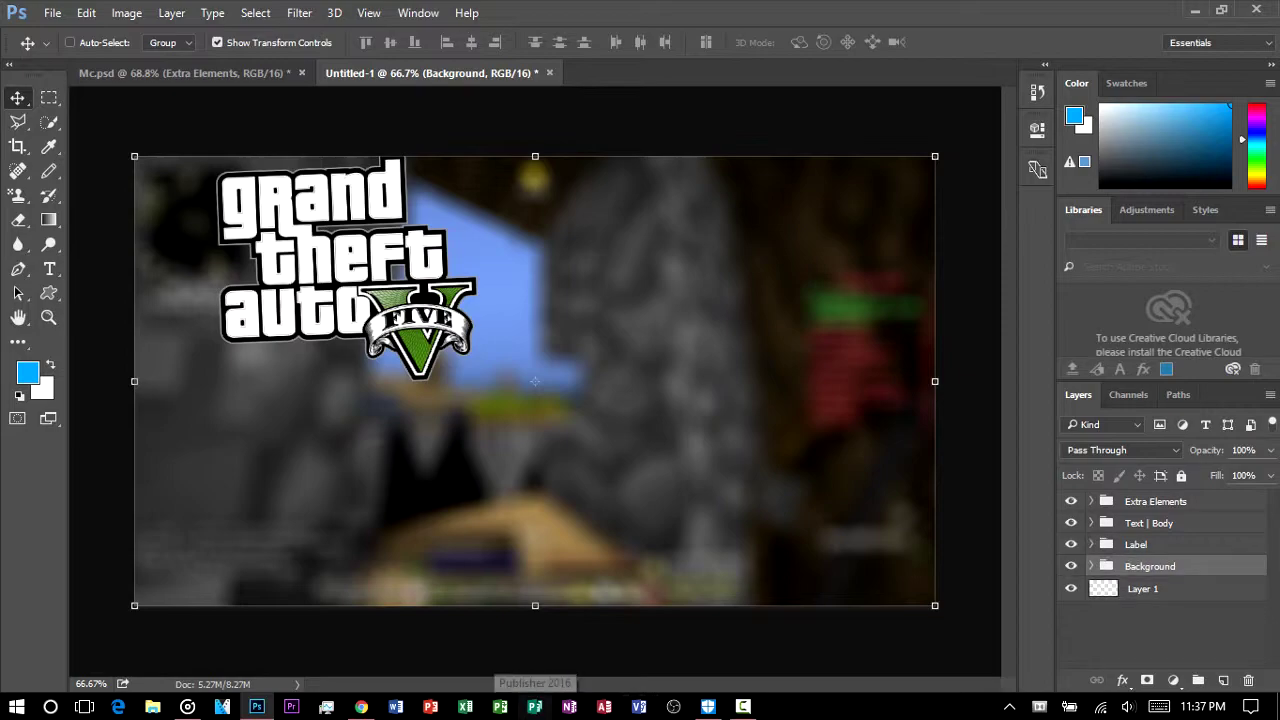
# Above the Text | Body group, add the text "FUNNY !" to the canvas and set its size to 222 pt.
pyautogui.click(1149, 523)
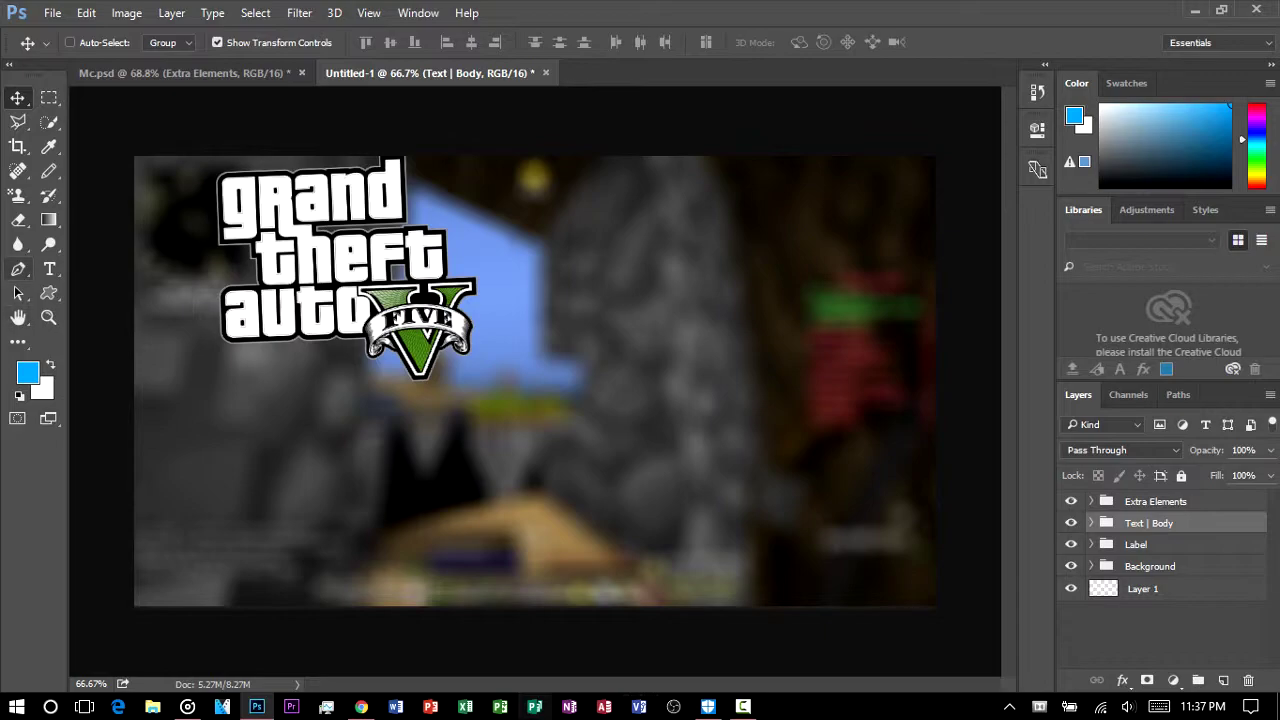
pyautogui.click(49, 269)
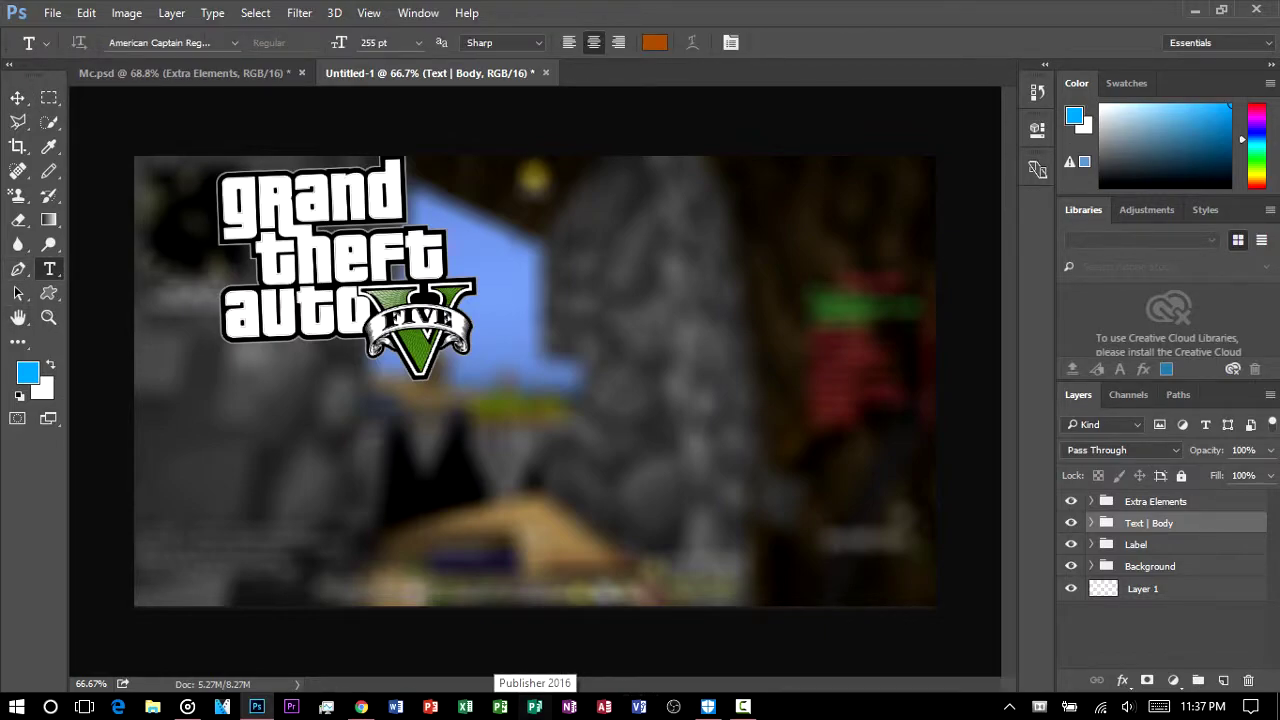
pyautogui.click(598, 311)
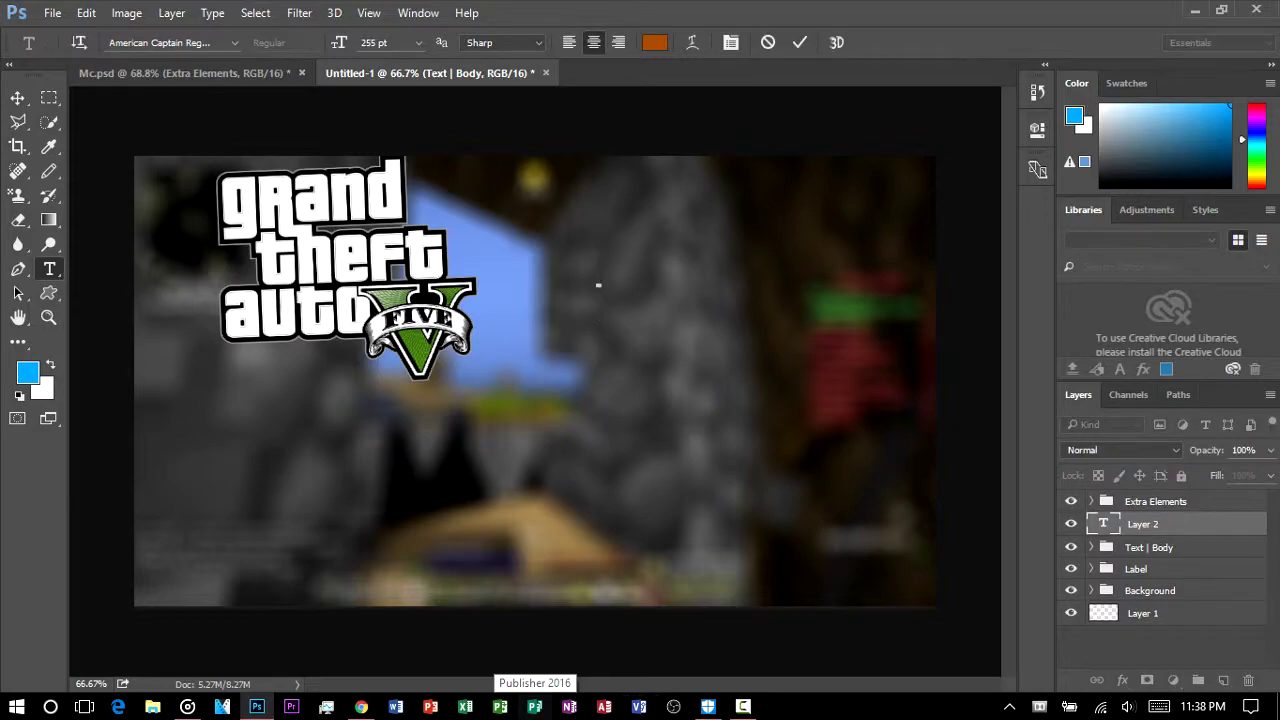
pyautogui.write('F')
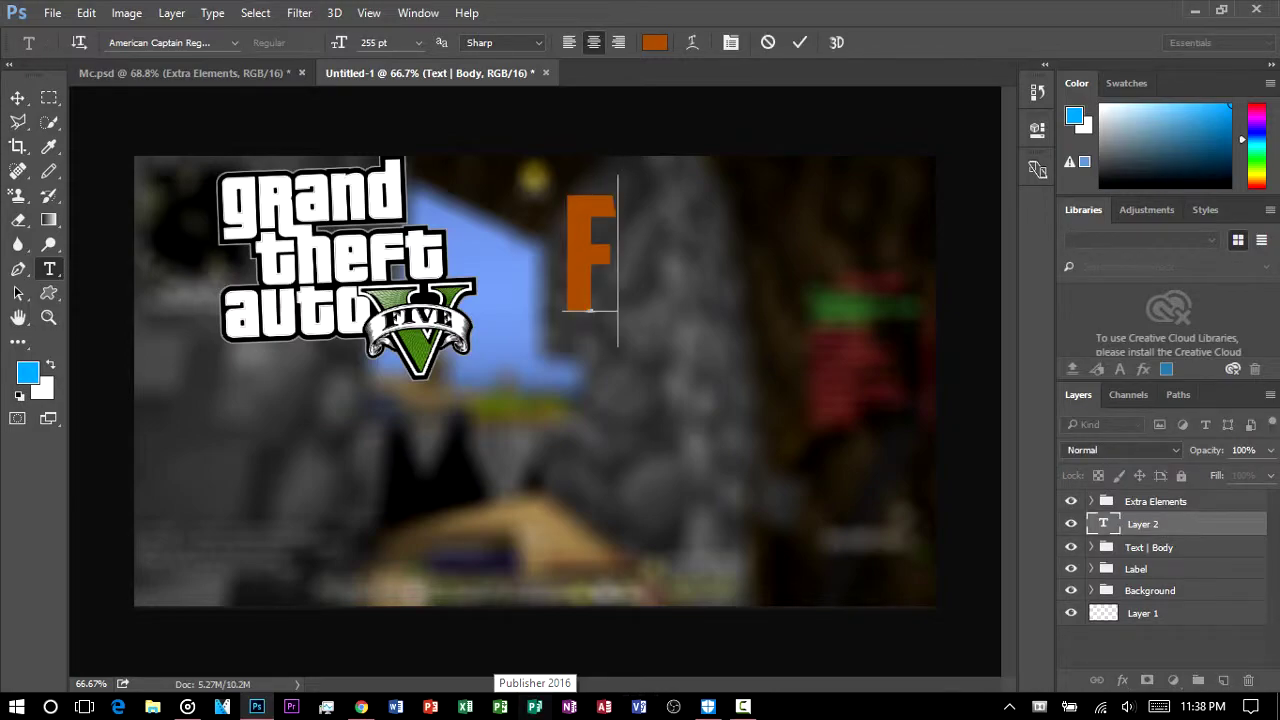
pyautogui.write('UNNY !')
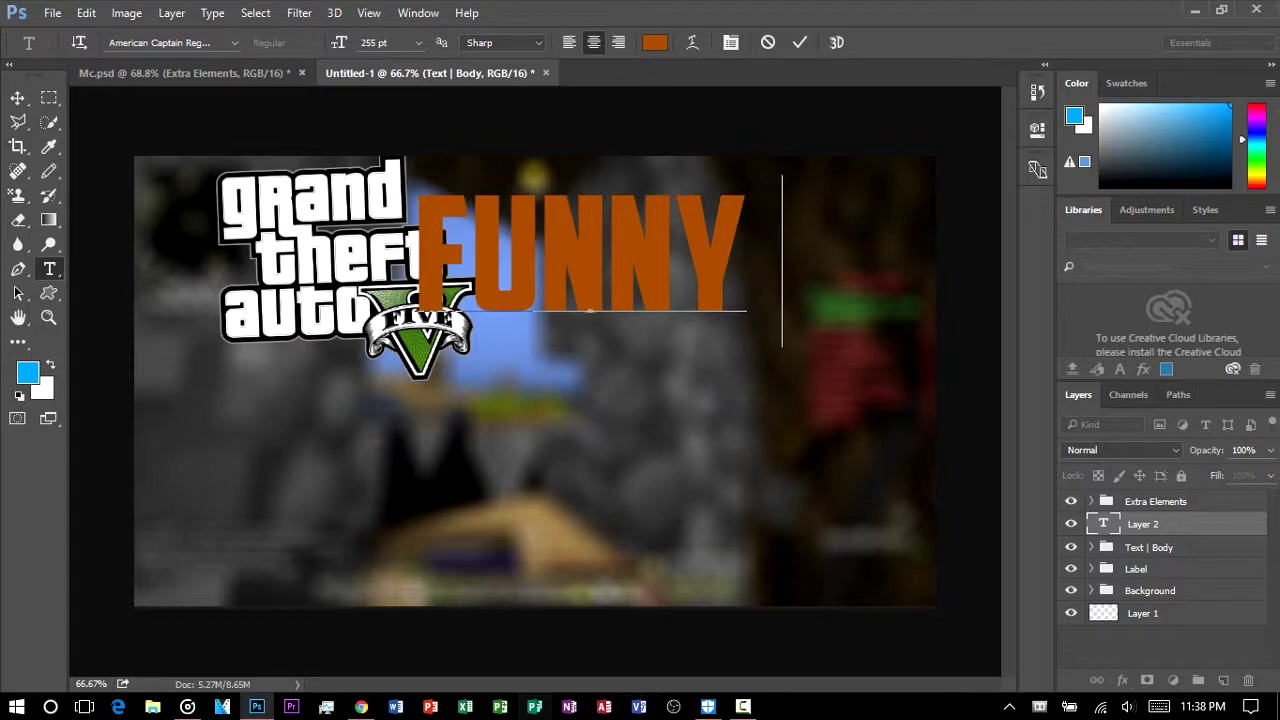
pyautogui.hotkey('ctrl', 'a')
pyautogui.moveTo(339, 43); pyautogui.dragTo(306, 43)
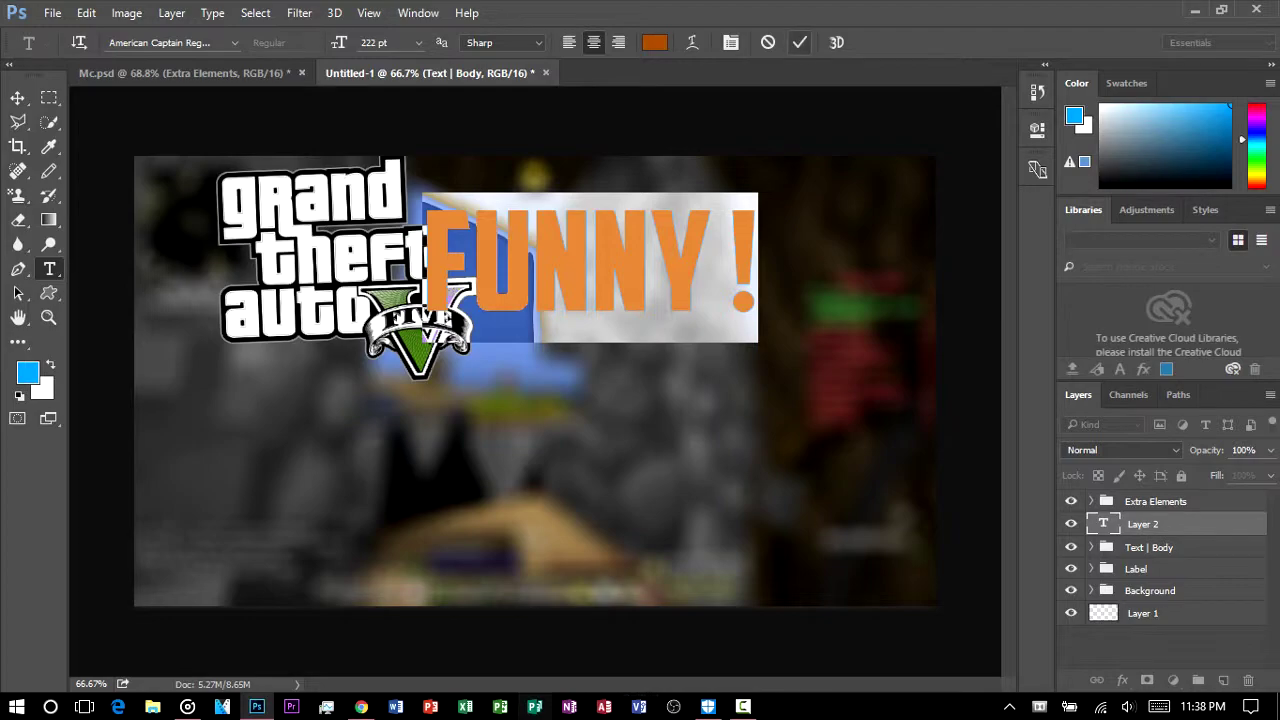
pyautogui.click(799, 42)
# Rotate the "FUNNY !" text clockwise so it slopes down beside the logo, and move its layer into the Text | Body group.
pyautogui.click(18, 98)
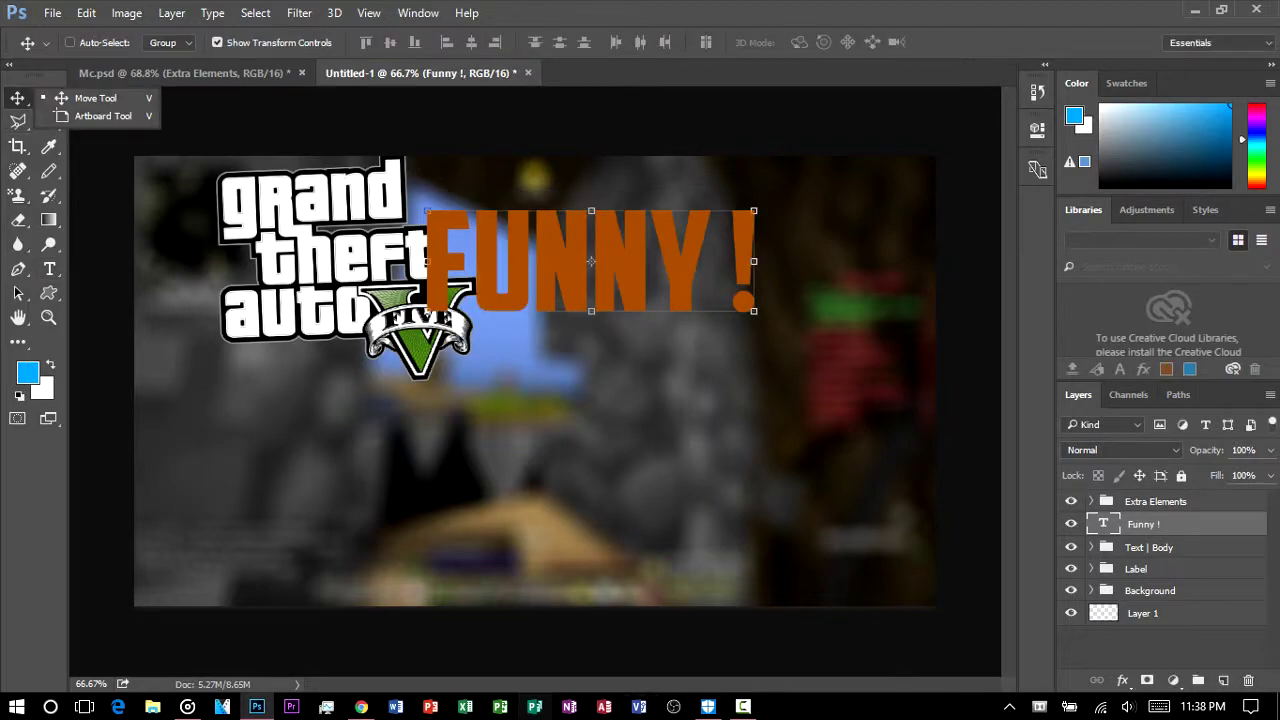
pyautogui.moveTo(752, 285); pyautogui.dragTo(777, 222)
pyautogui.moveTo(666, 240); pyautogui.dragTo(702, 249)
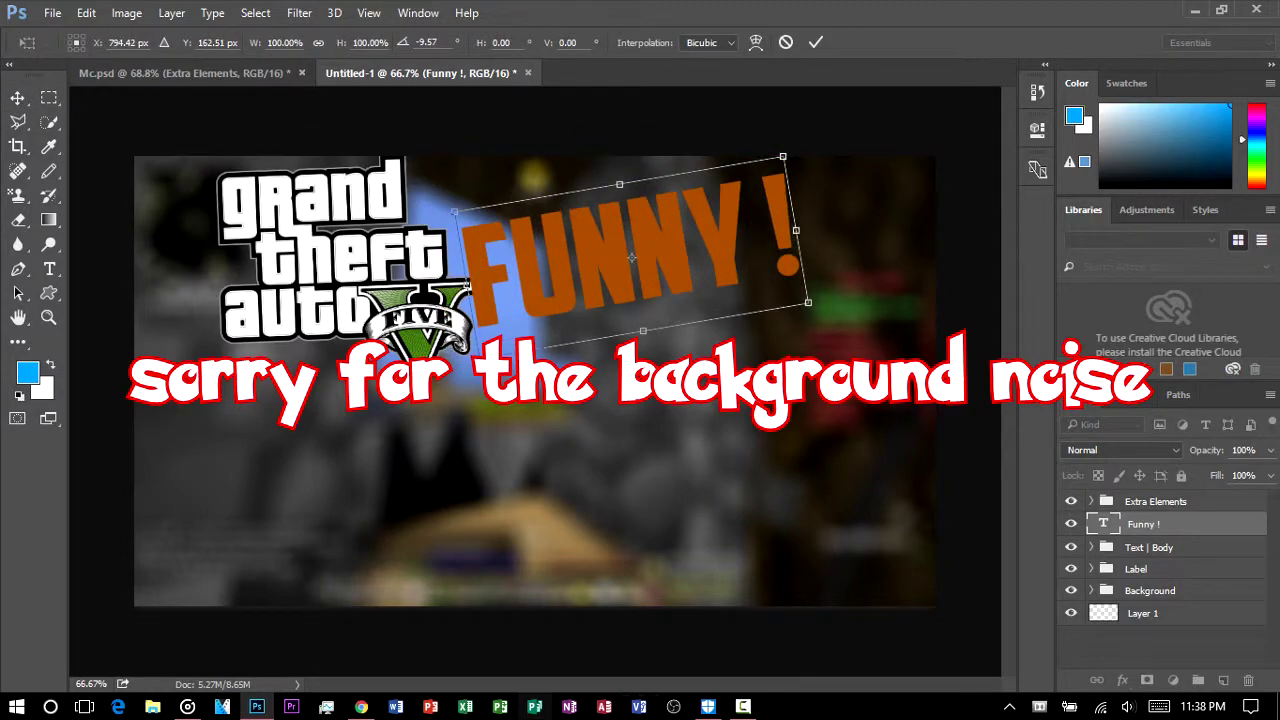
pyautogui.moveTo(812, 212); pyautogui.dragTo(819, 290)
pyautogui.moveTo(745, 266); pyautogui.dragTo(750, 266)
pyautogui.moveTo(636, 258); pyautogui.dragTo(659, 266)
pyautogui.press('Return')
pyautogui.rightClick(1152, 524)
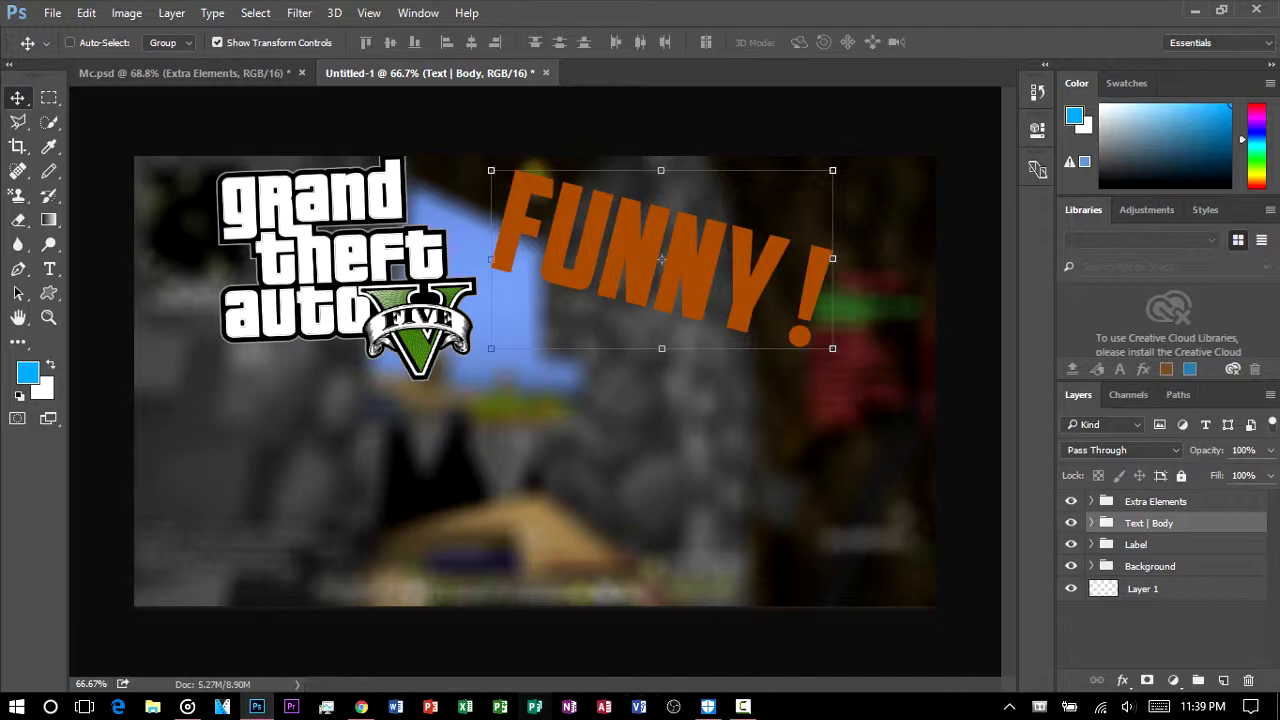
# Rotate the "FUNNY !" text slightly counterclockwise to soften its downward slope.
pyautogui.hotkey('ctrl', 't')
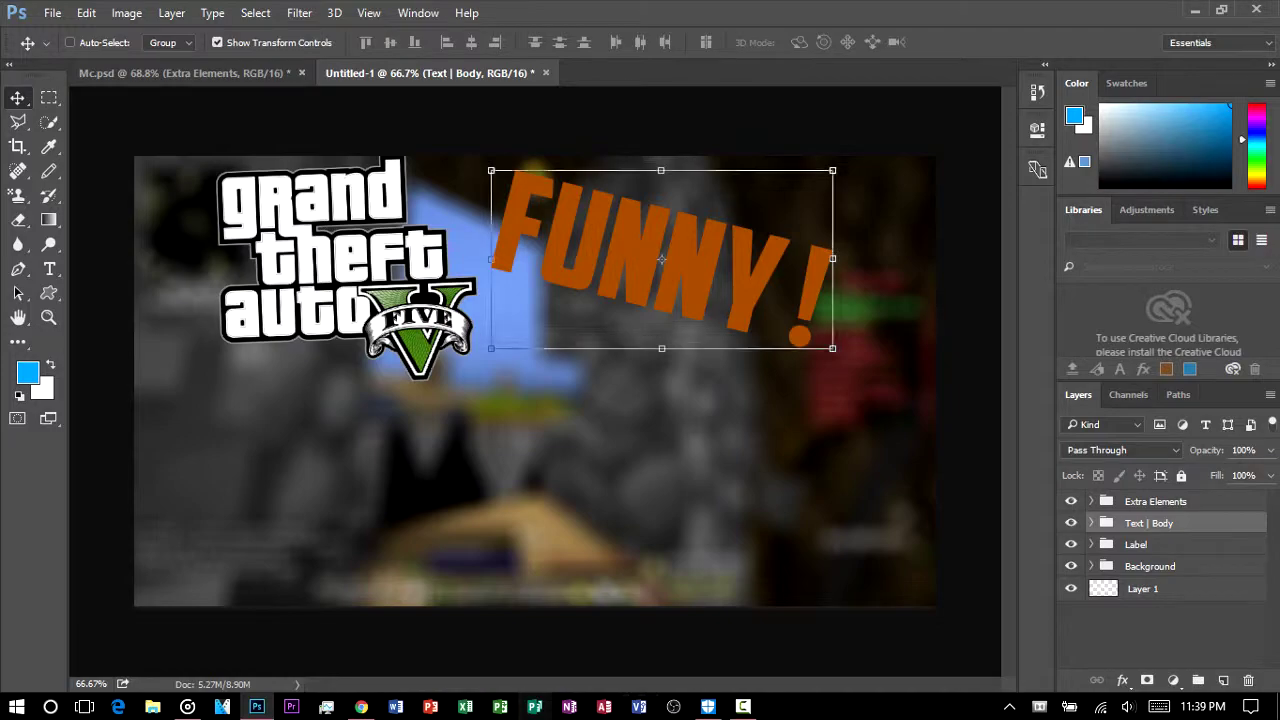
pyautogui.moveTo(852, 286); pyautogui.dragTo(851, 278)
pyautogui.click(816, 42)
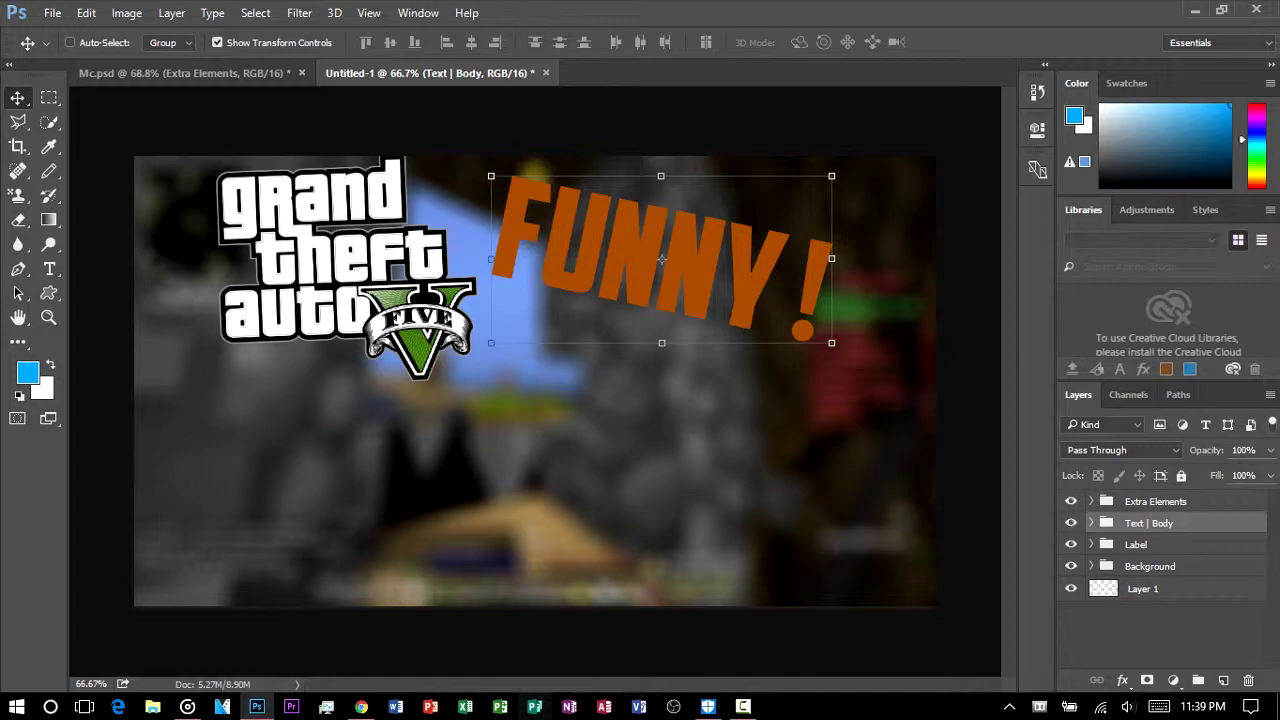
# Expand the Text | Body group and enable a Drop Shadow on the Funny ! layer with its preset settings.
pyautogui.click(1091, 523)
pyautogui.click(1158, 545)
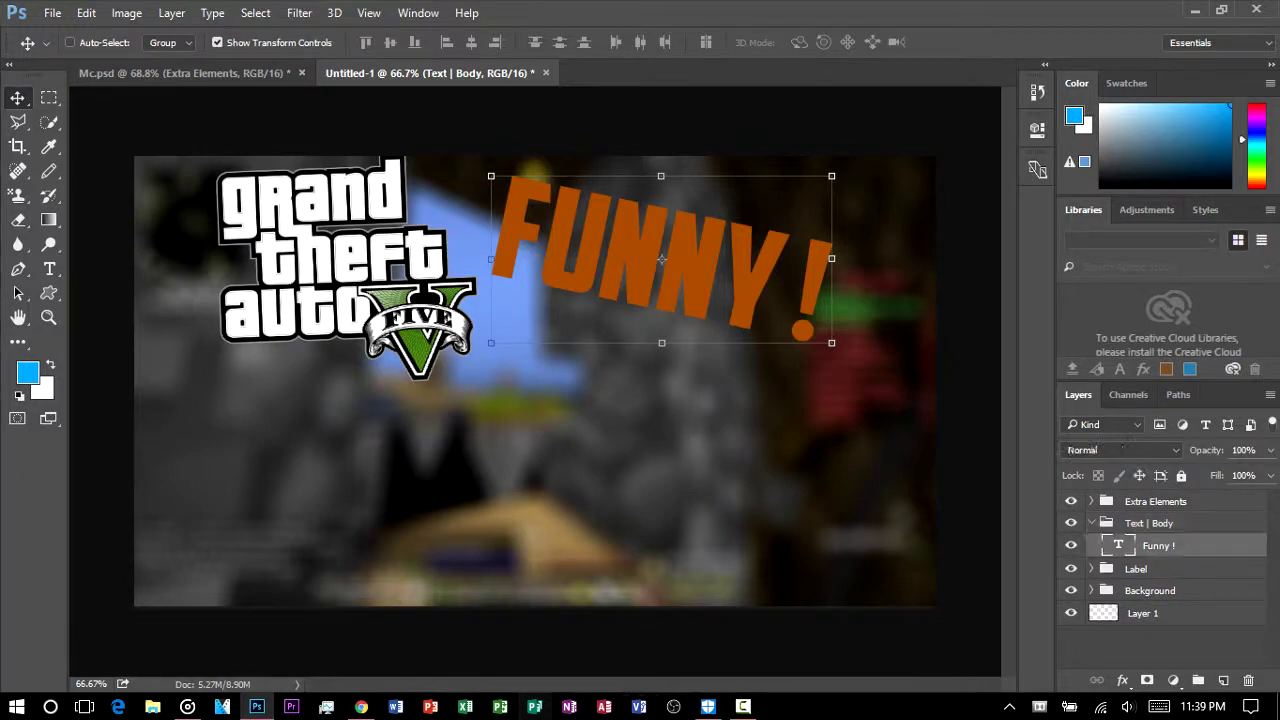
pyautogui.rightClick(1160, 545)
pyautogui.click(822, 143)
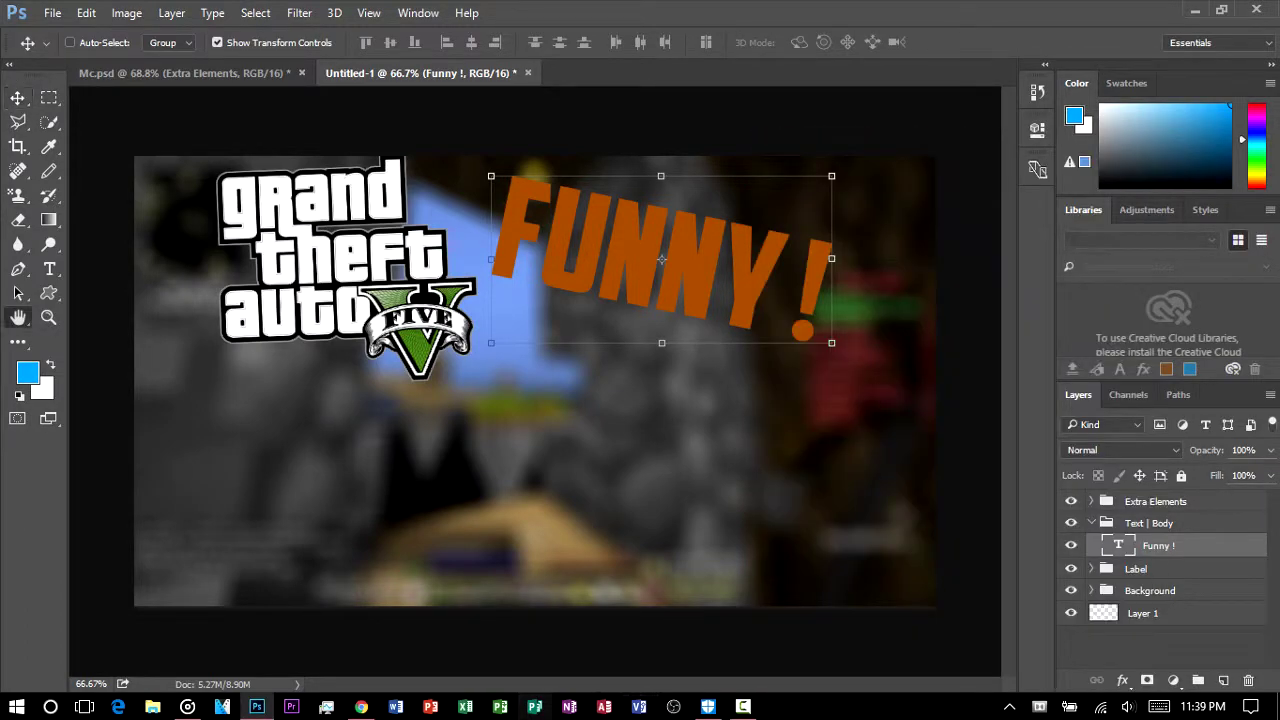
pyautogui.moveTo(449, 251); pyautogui.dragTo(338, 228)
pyautogui.click(184, 566)
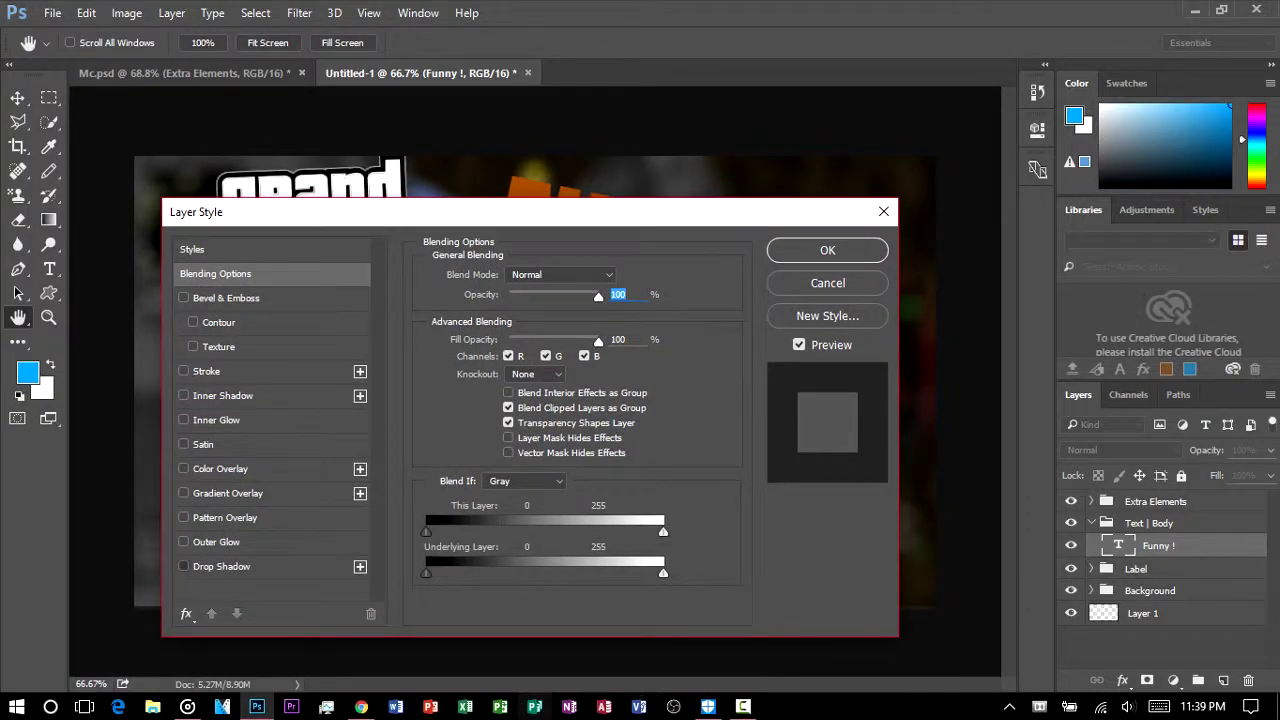
pyautogui.moveTo(400, 211); pyautogui.dragTo(496, 130)
pyautogui.click(318, 485)
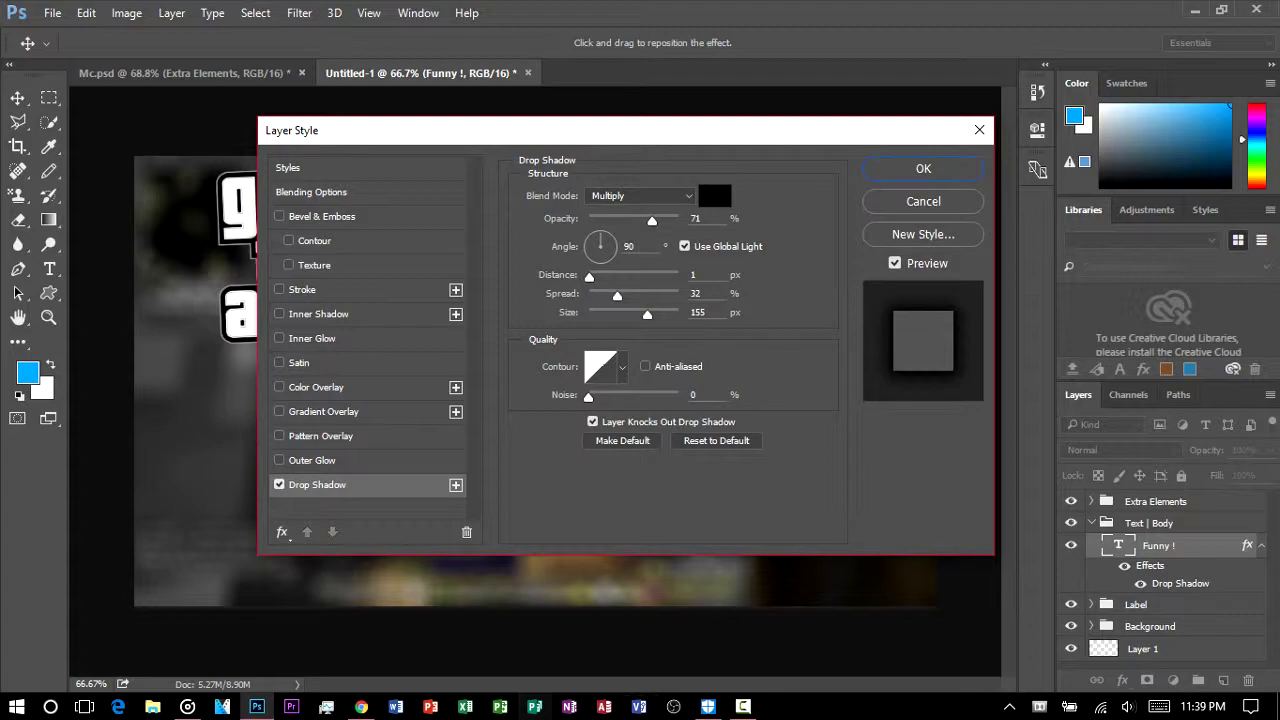
# Add a white 5 px outside Stroke to the Funny ! layer and apply the layer style.
pyautogui.click(302, 290)
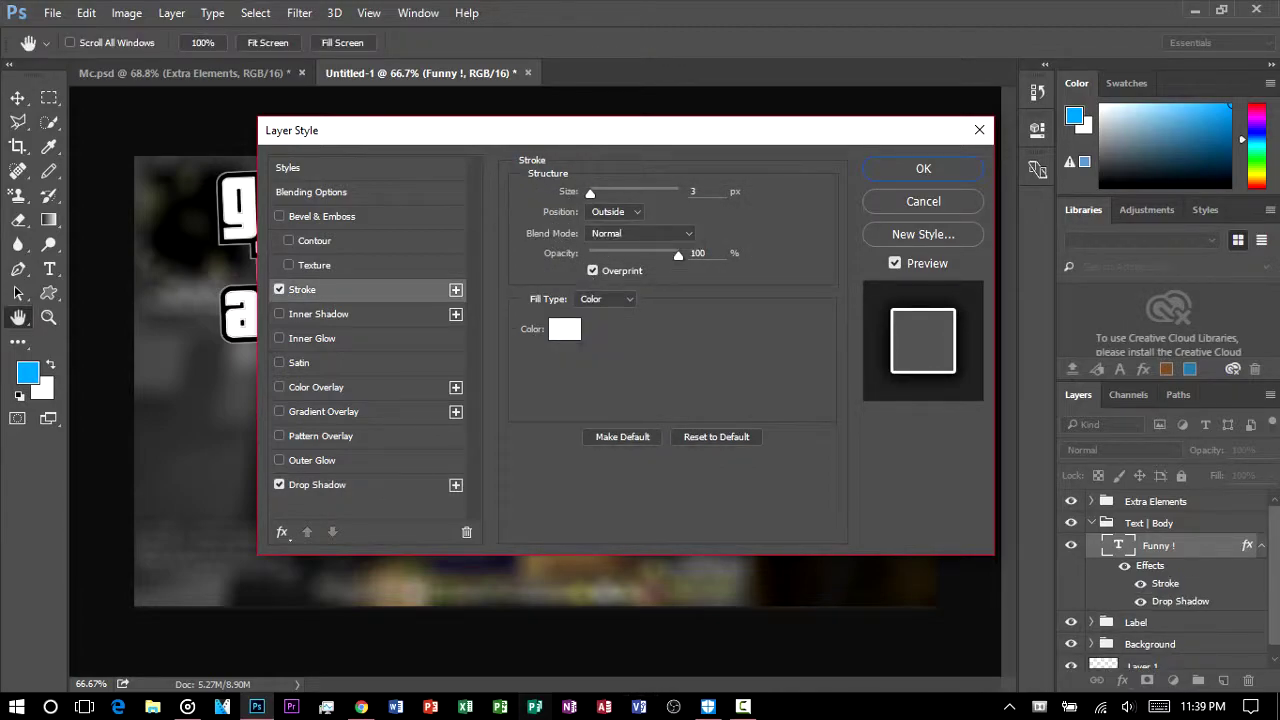
pyautogui.doubleClick(695, 191)
pyautogui.write('5')
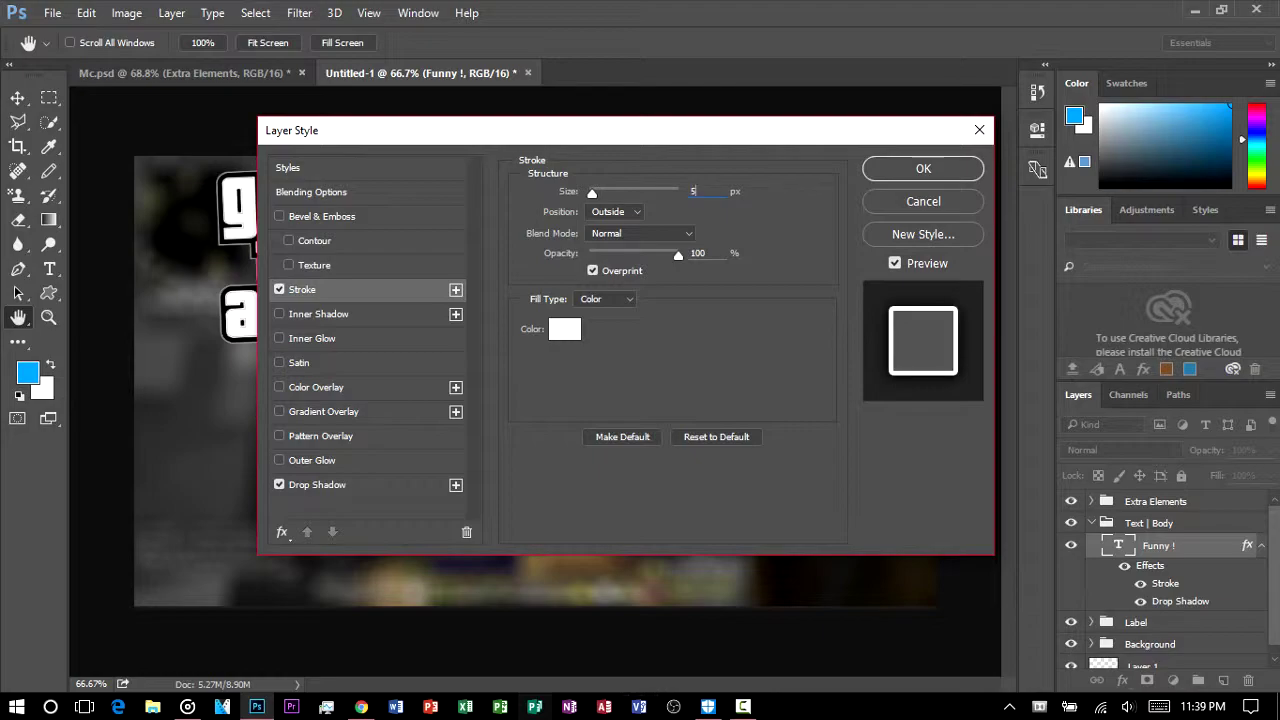
pyautogui.press('Return')
pyautogui.press('v')
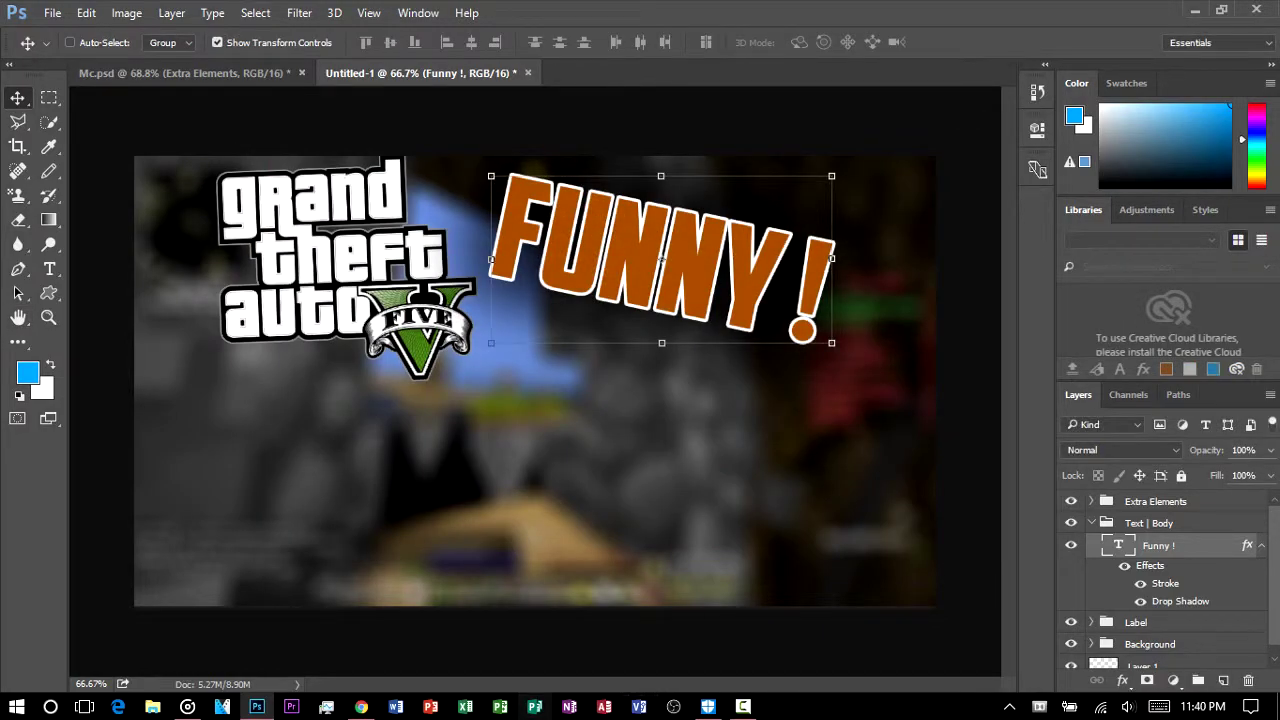
# Apply an Orange, Yellow, Orange Gradient Overlay to the Funny ! layer and nudge the text slightly up and to the right.
pyautogui.rightClick(1196, 546)
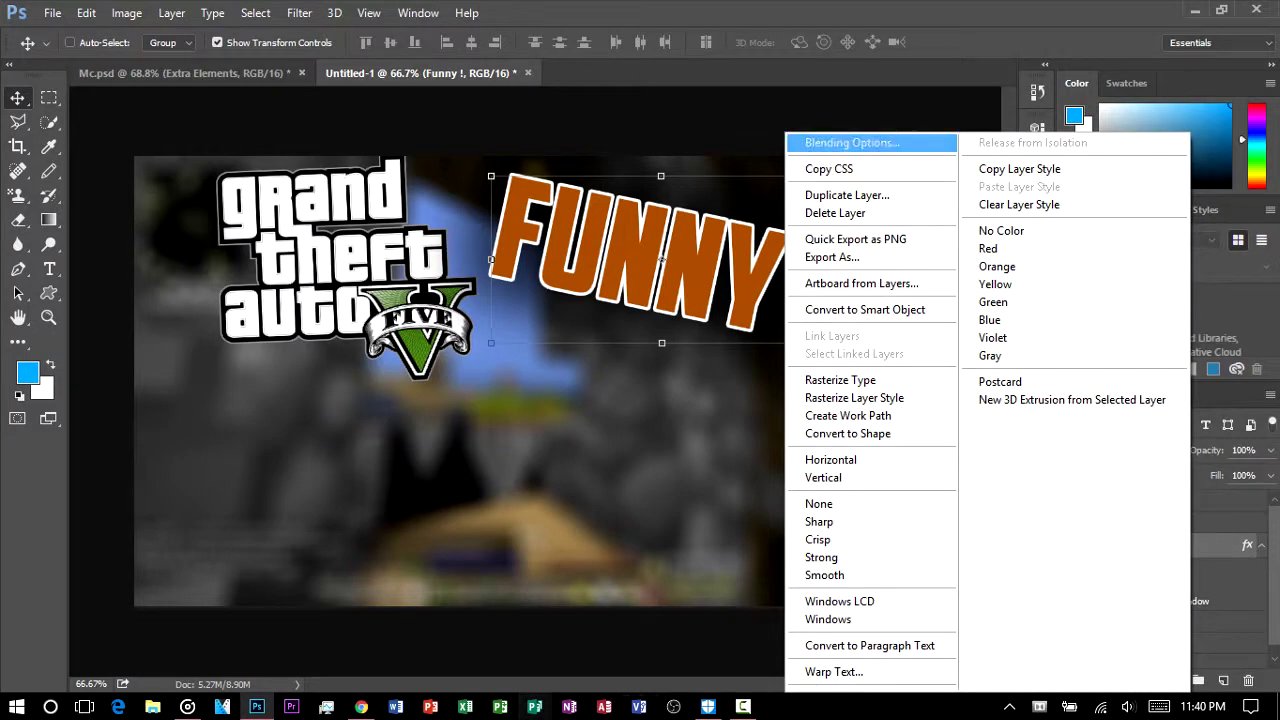
pyautogui.click(846, 143)
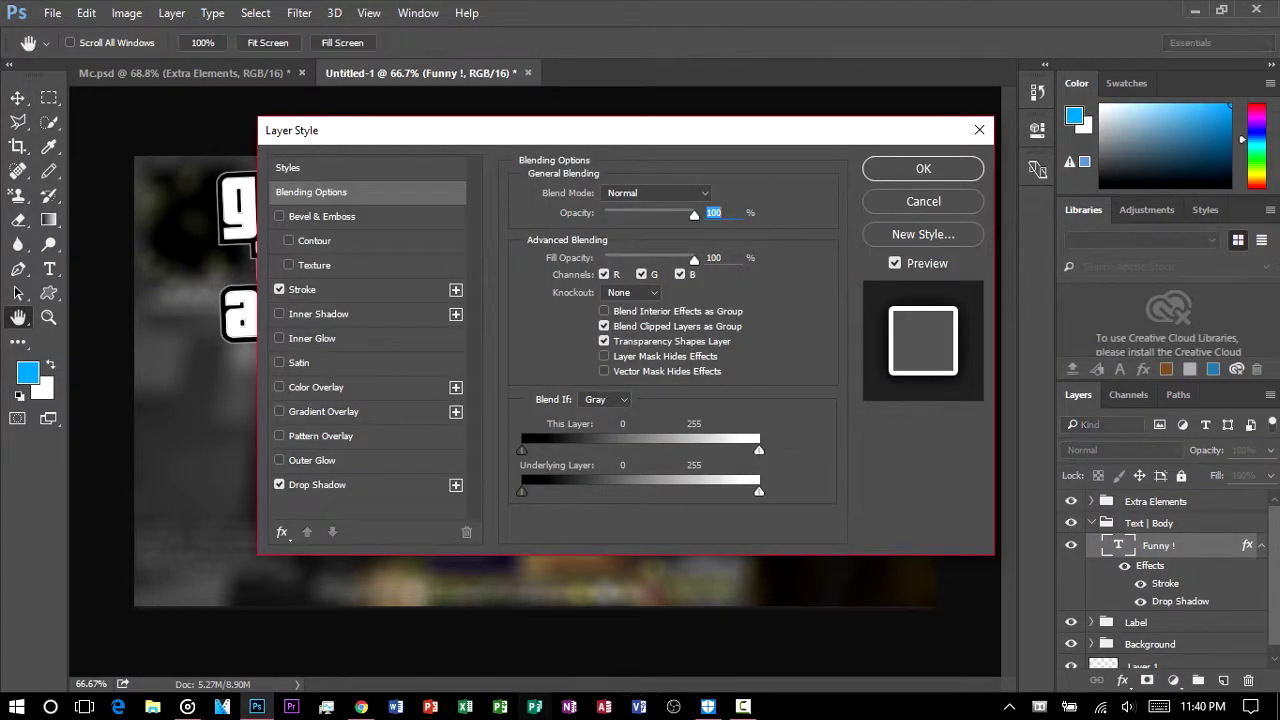
pyautogui.click(324, 412)
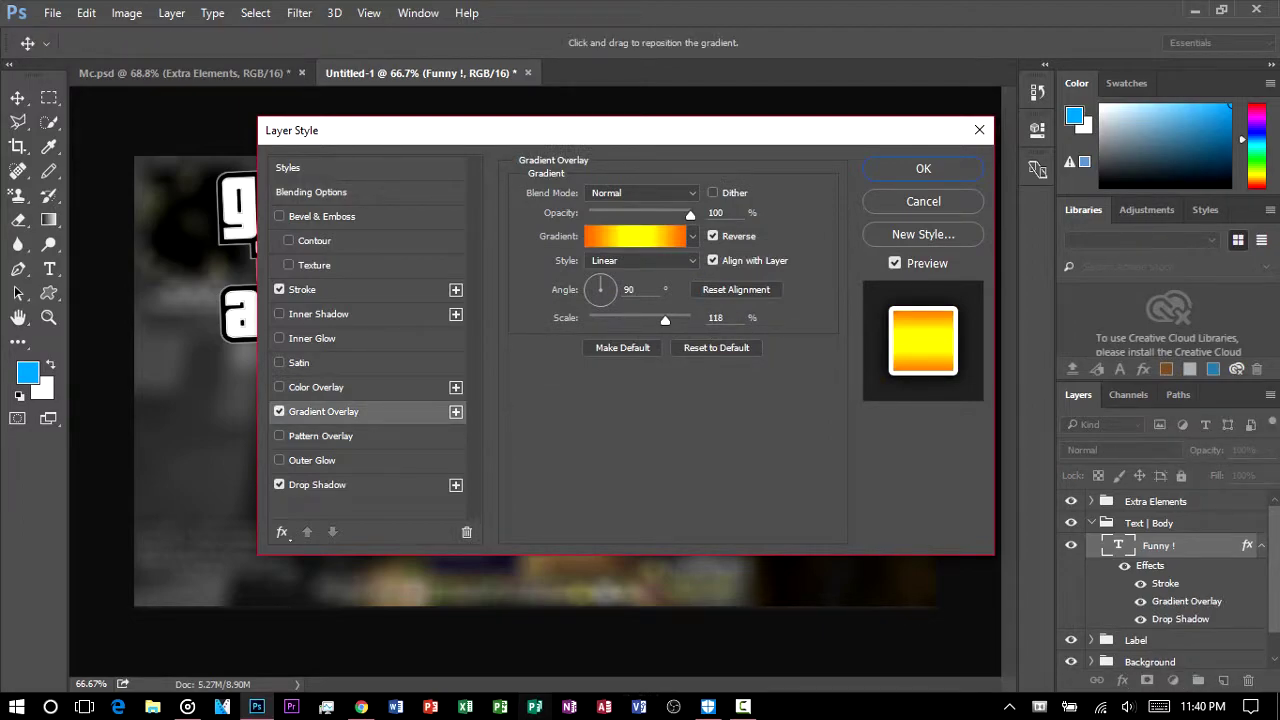
pyautogui.click(650, 236)
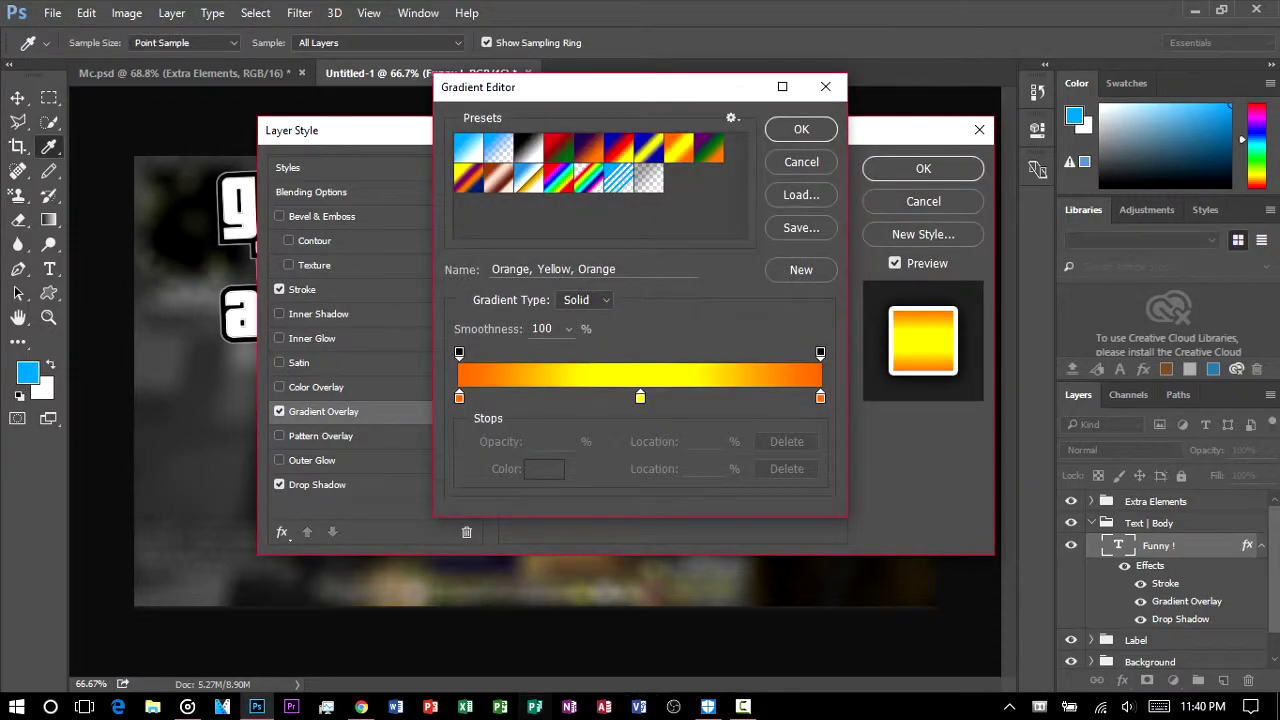
pyautogui.click(801, 129)
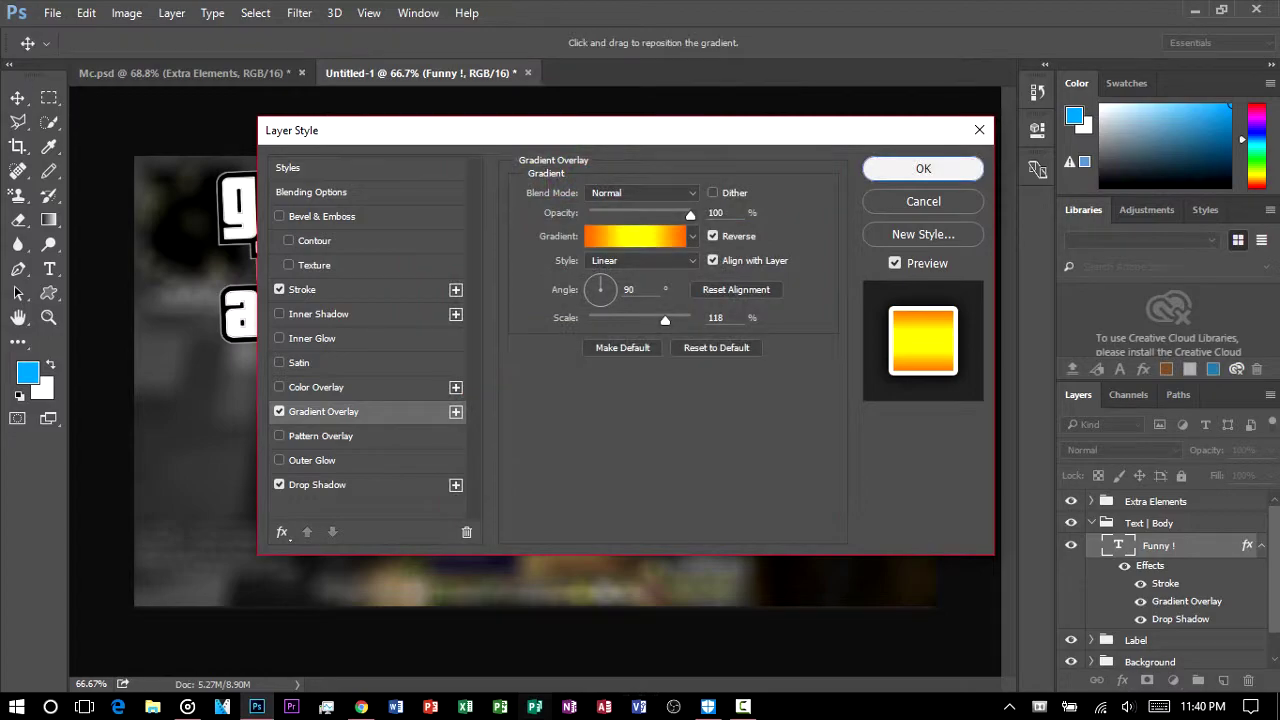
pyautogui.click(923, 168)
pyautogui.moveTo(662, 259); pyautogui.dragTo(673, 251)
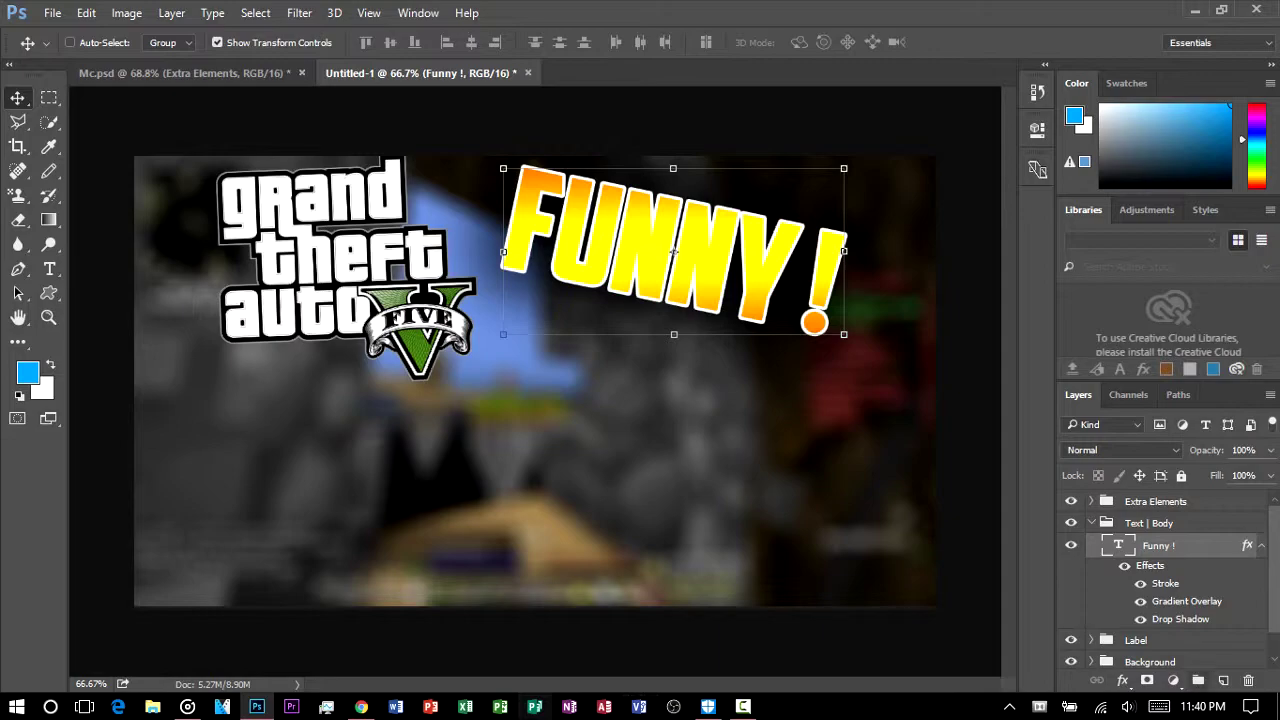
# Add a new text layer in the Text | Body group reading "MOMENTS" at 243 pt in the lower half of the canvas.
pyautogui.click(1223, 680)
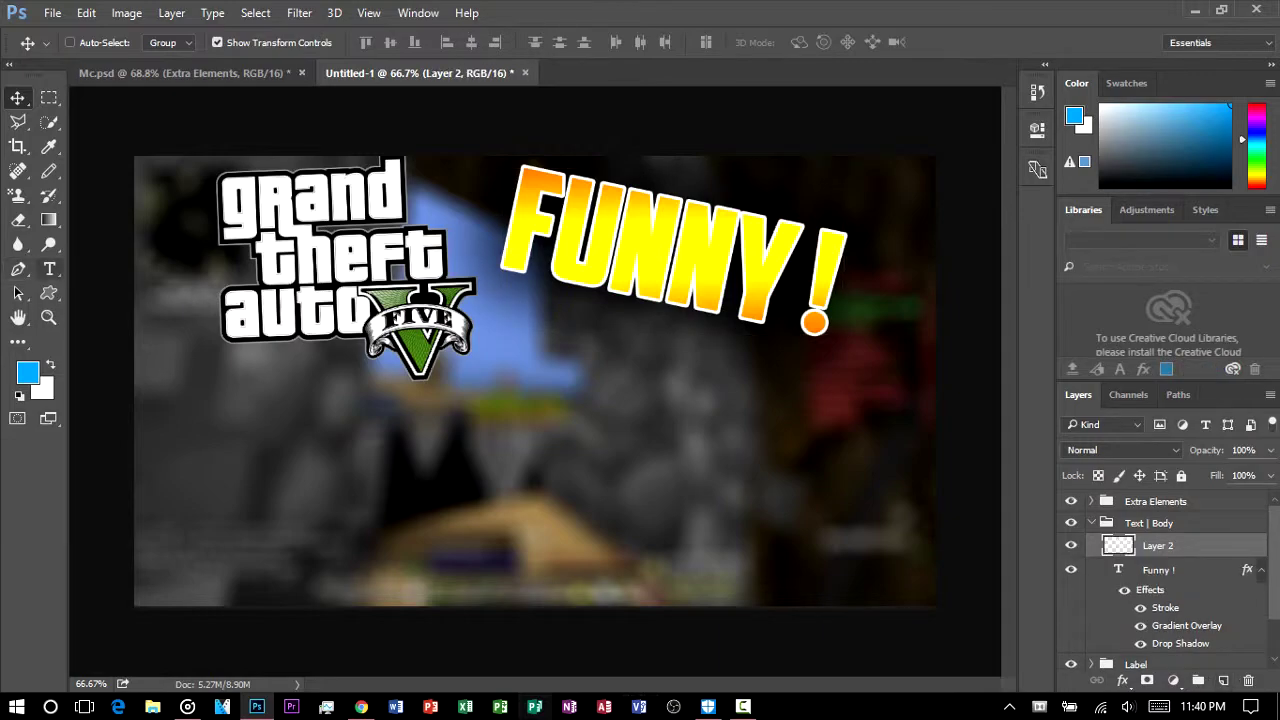
pyautogui.click(49, 268)
pyautogui.click(430, 510)
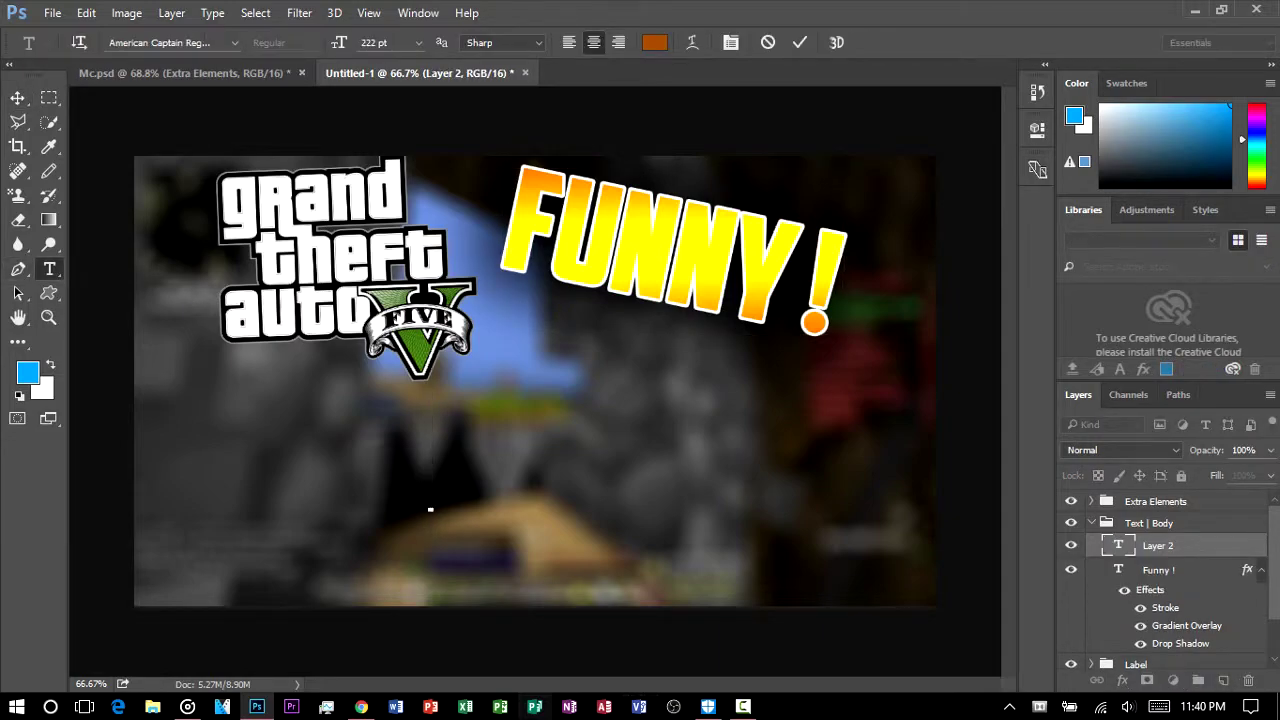
pyautogui.moveTo(430, 510)
pyautogui.mouseDown()
pyautogui.moveTo(346, 537)
pyautogui.moveTo(557, 537)
pyautogui.moveTo(541, 543)
pyautogui.mouseUp()
pyautogui.moveTo(339, 43); pyautogui.dragTo(360, 43)
pyautogui.moveTo(540, 543); pyautogui.dragTo(528, 553)
pyautogui.write('MOMENTS')
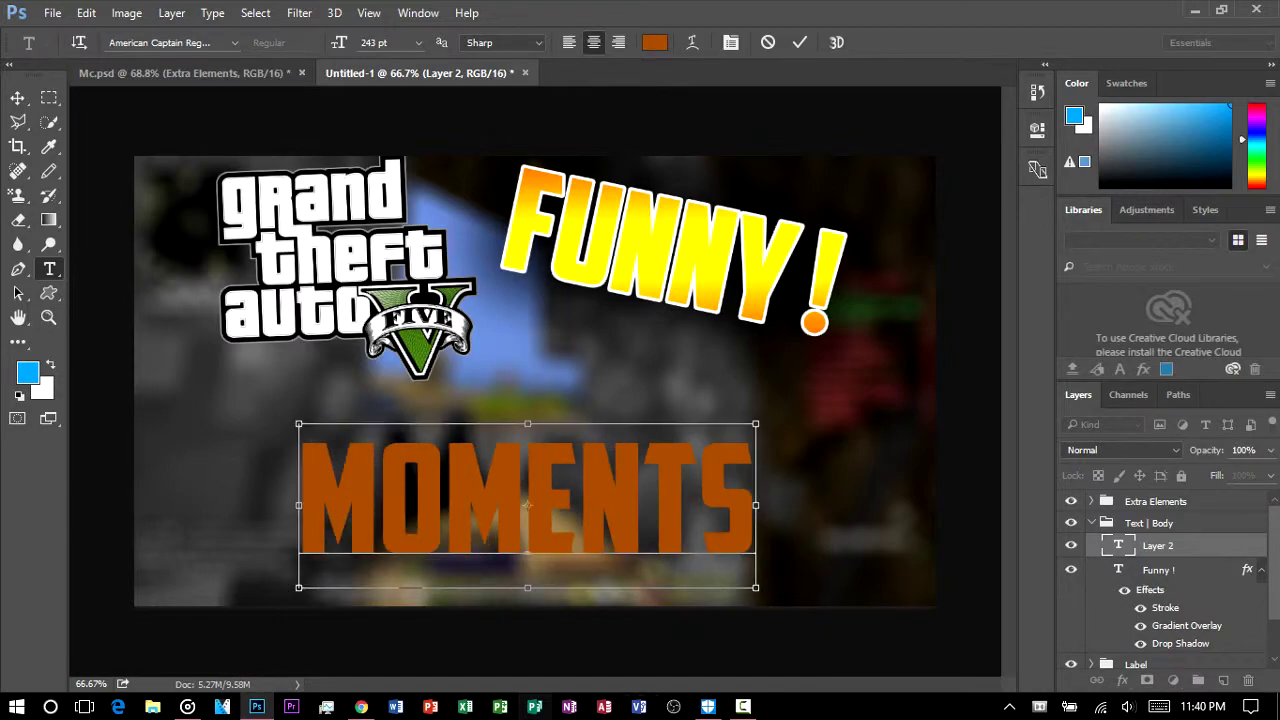
# Enlarge the "MOMENTS" text to 310 pt and move it down to the canvas's bottom edge.
pyautogui.hotkey('ctrl', 'a')
pyautogui.moveTo(339, 43)
pyautogui.mouseDown()
pyautogui.moveTo(394, 43)
pyautogui.moveTo(324, 43)
pyautogui.mouseUp()
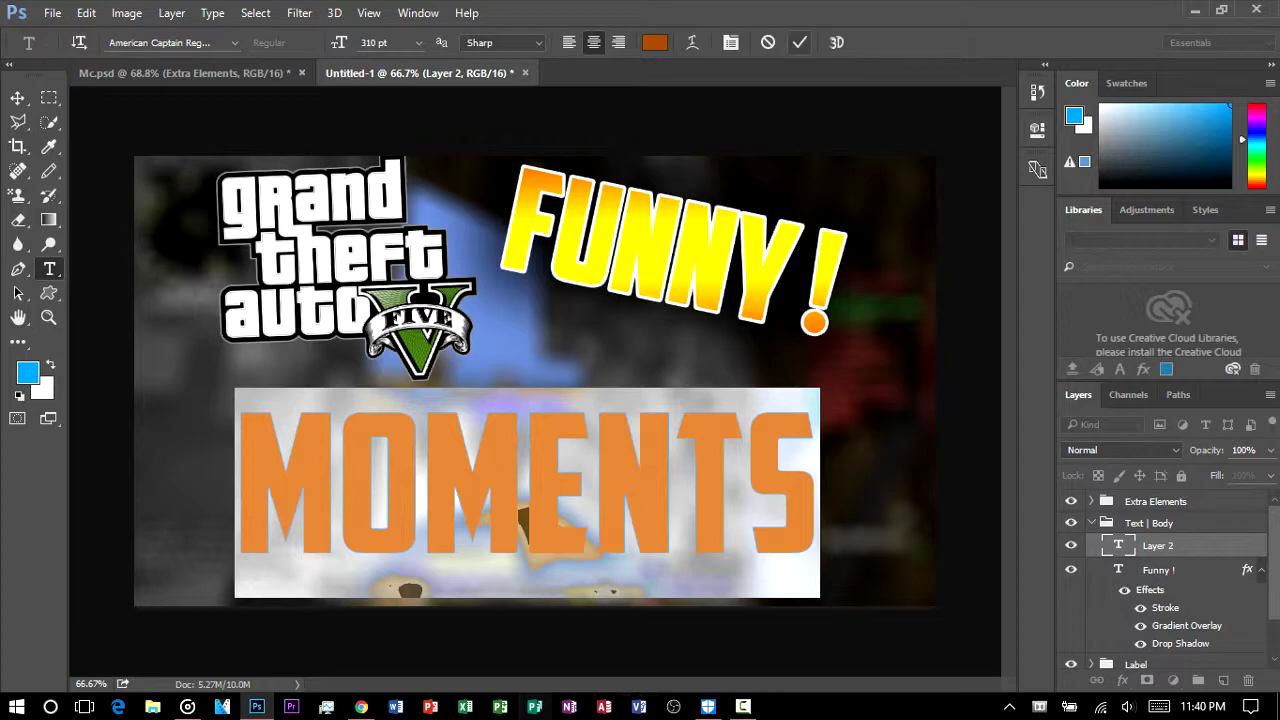
pyautogui.click(799, 43)
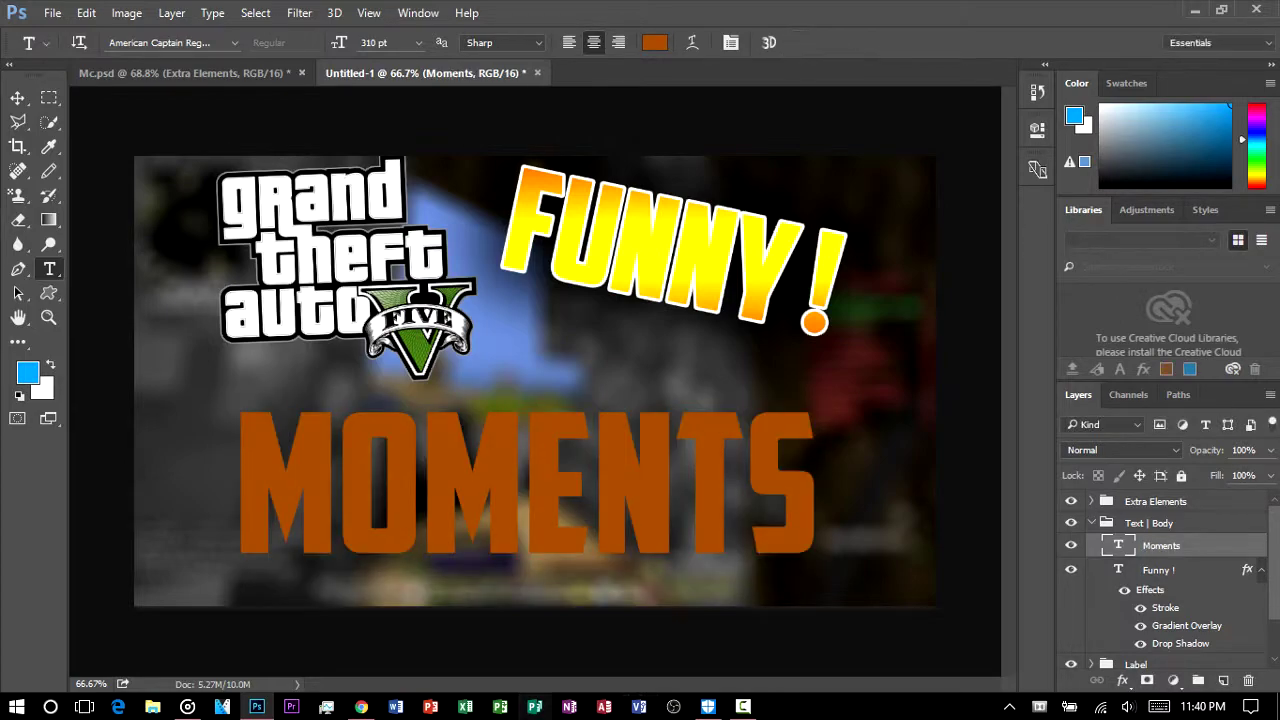
pyautogui.click(18, 98)
pyautogui.moveTo(590, 471); pyautogui.dragTo(599, 517)
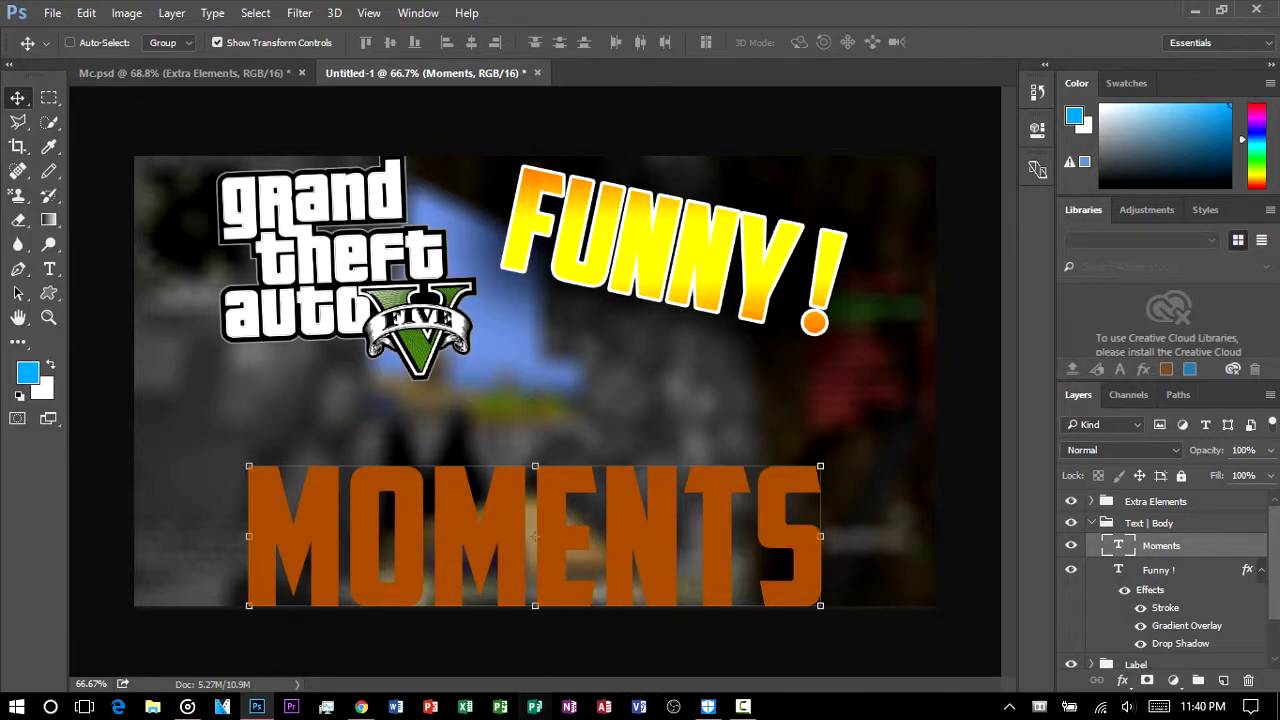
# Add a Drop Shadow, a white 5 px outside Stroke and a Gradient Overlay to the Moments layer.
pyautogui.rightClick(1159, 546)
pyautogui.click(816, 142)
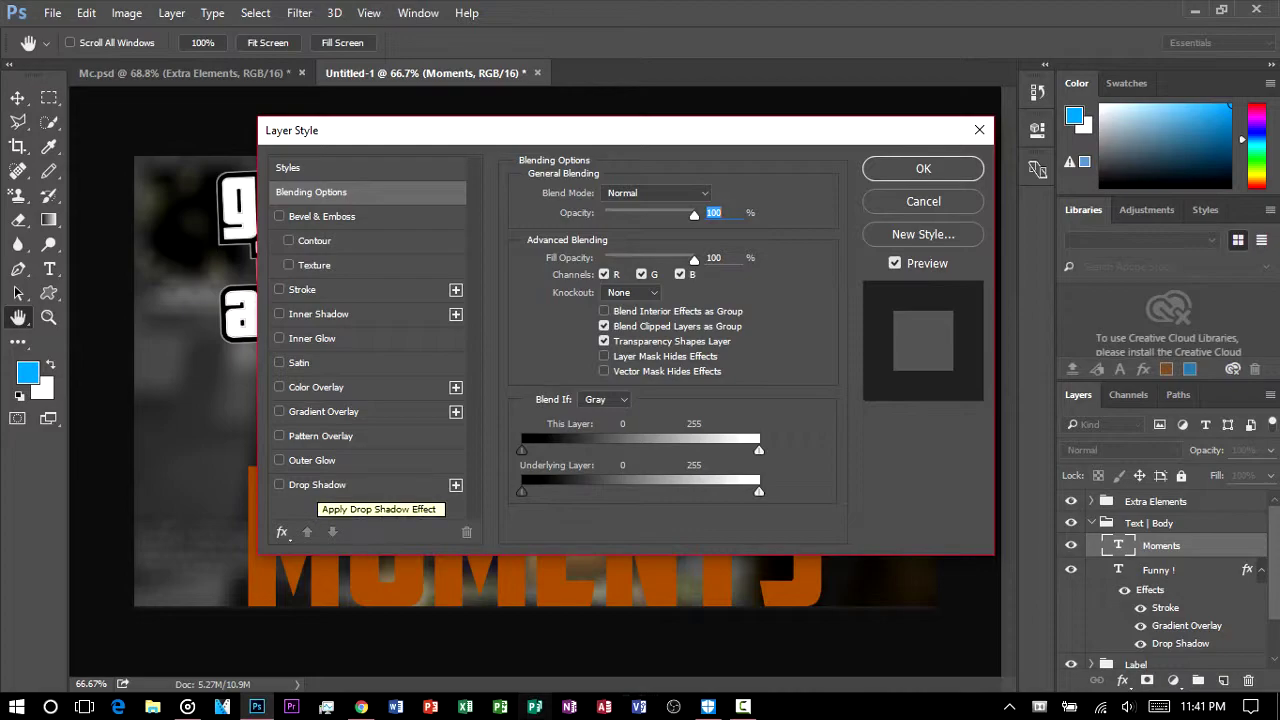
pyautogui.click(317, 484)
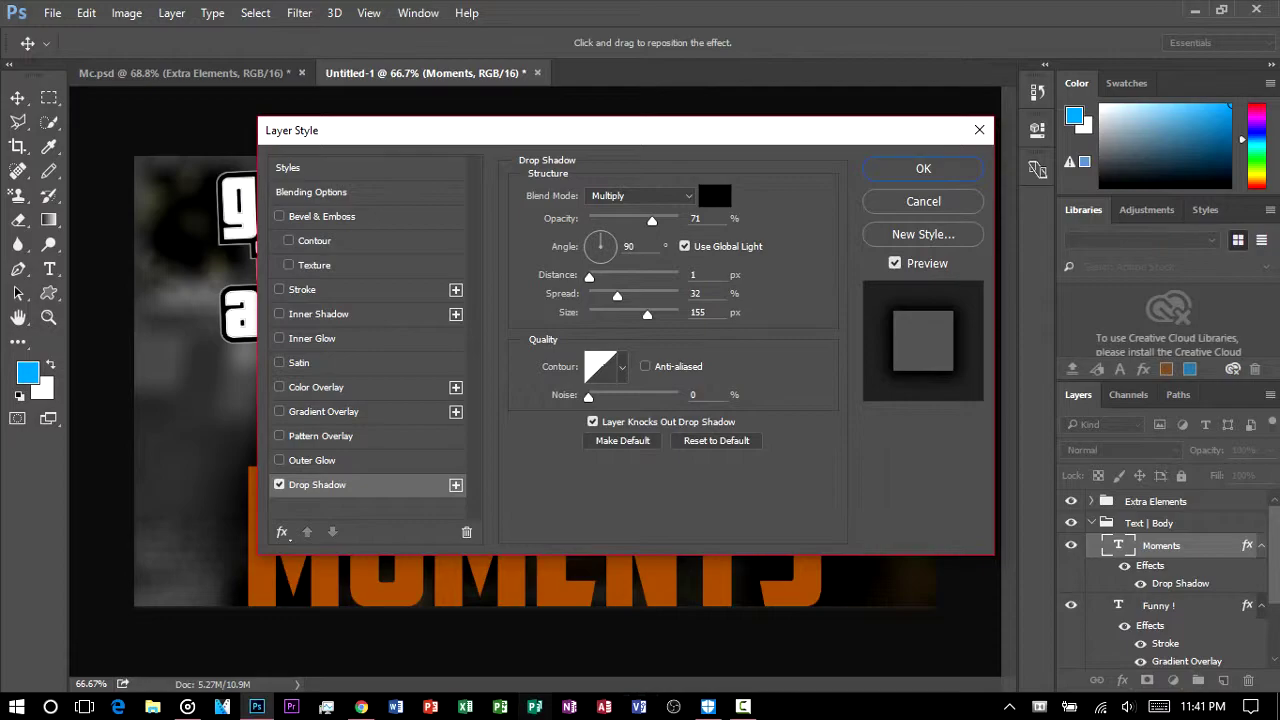
pyautogui.click(302, 290)
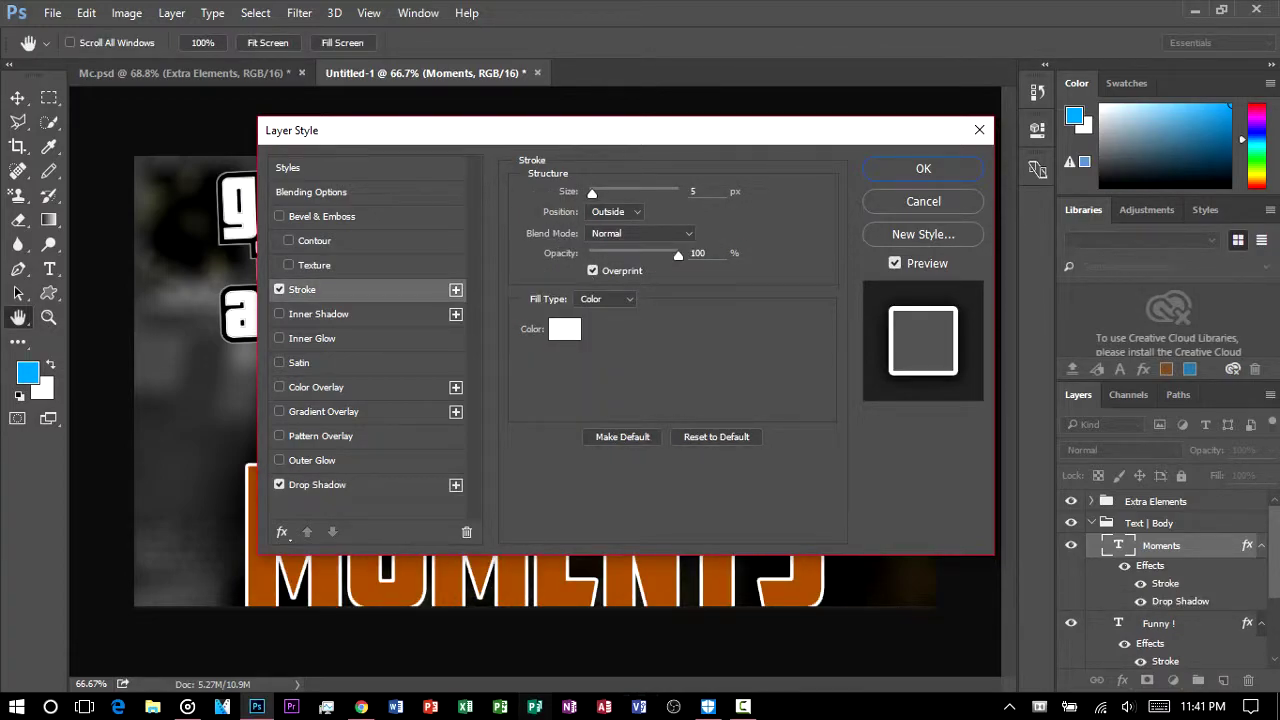
pyautogui.click(323, 411)
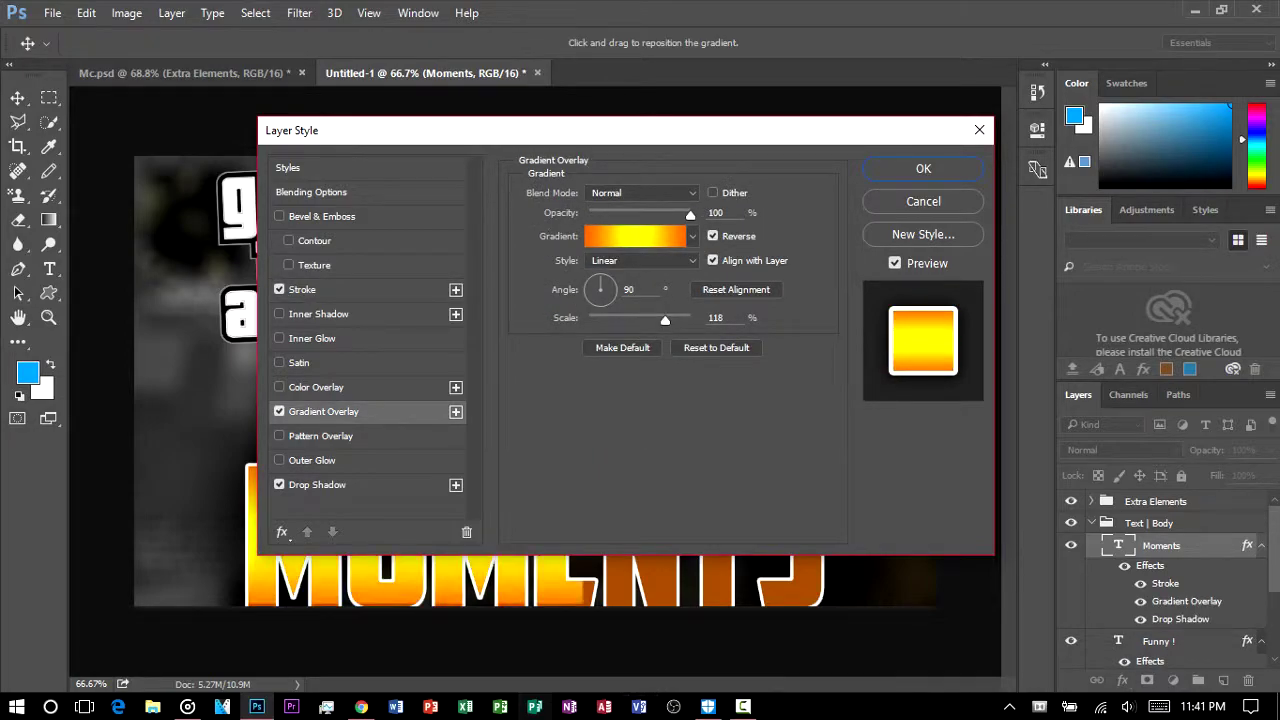
# Edit the Gradient Overlay's gradient and recolour its starting colour stop from orange to the blue #0099ff.
pyautogui.click(635, 236)
pyautogui.doubleClick(459, 398)
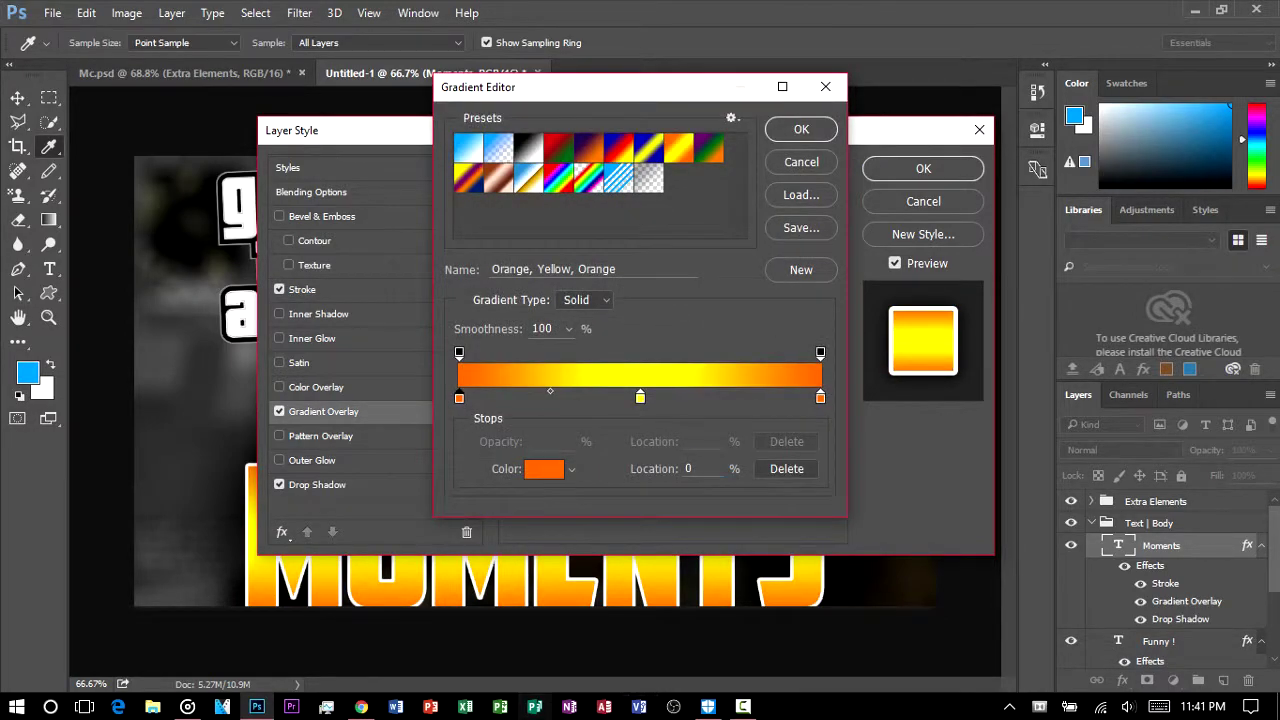
pyautogui.write('027fff')
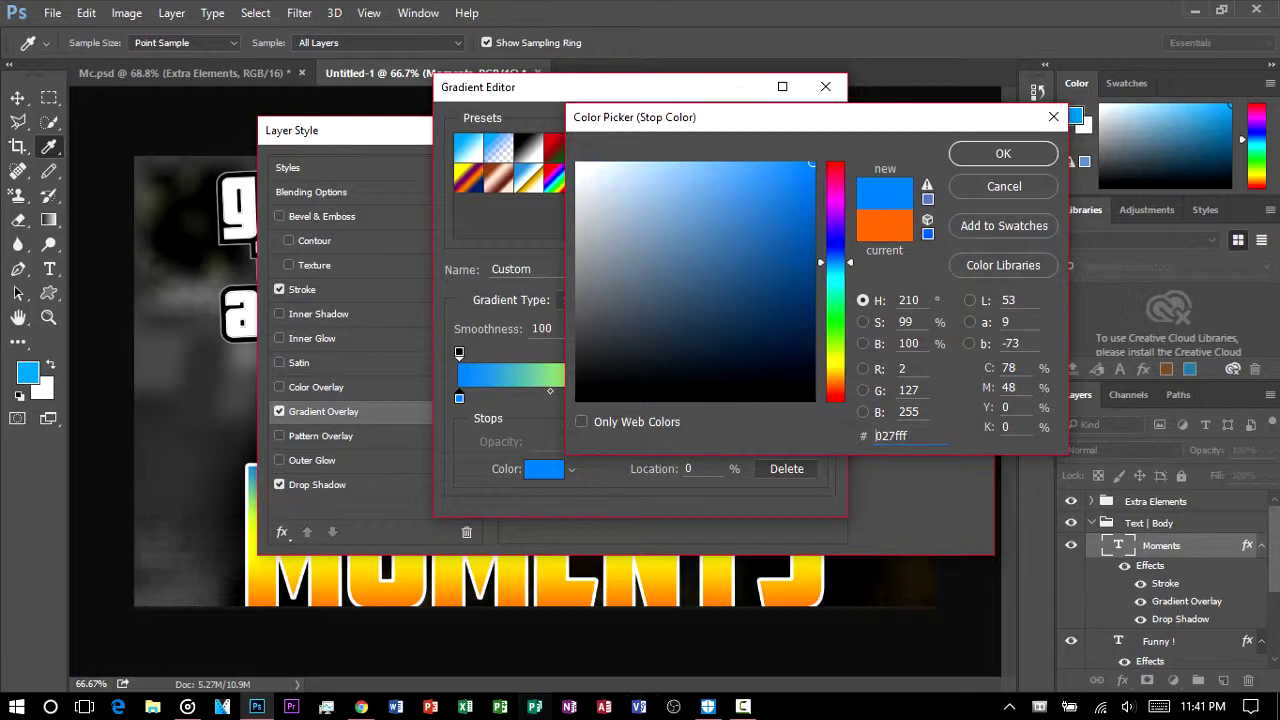
pyautogui.moveTo(836, 262); pyautogui.dragTo(836, 265)
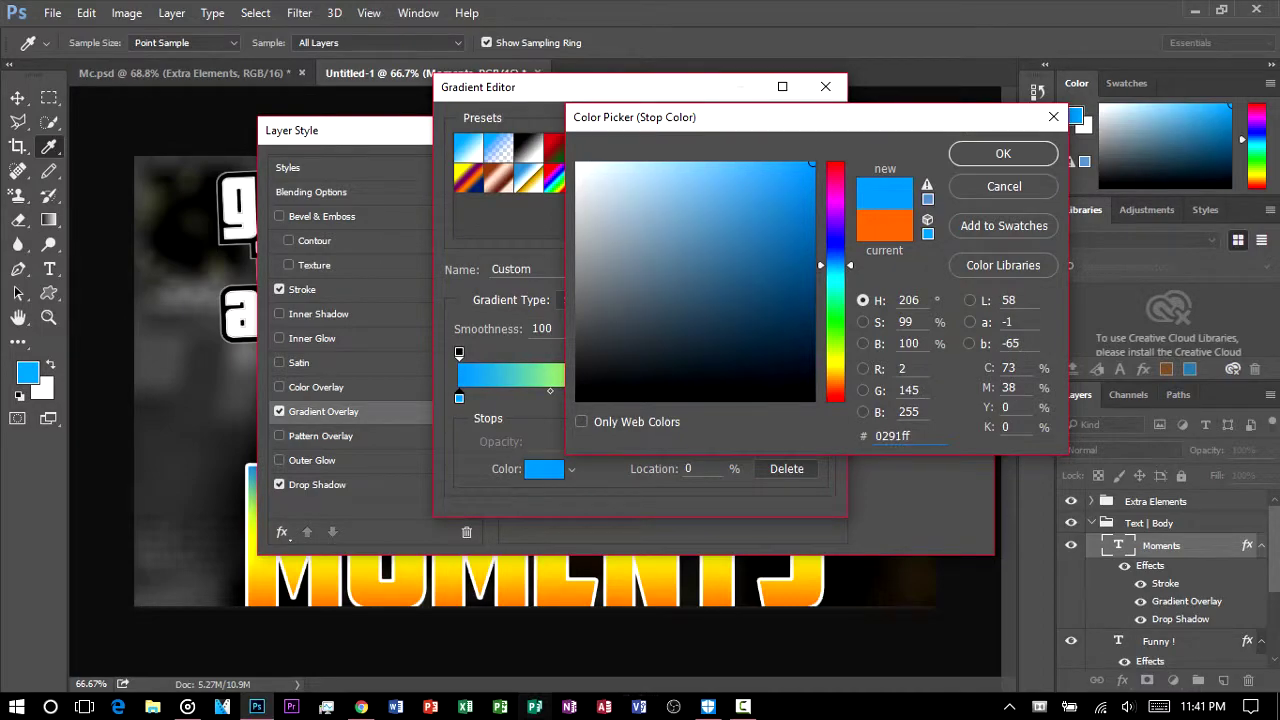
pyautogui.click(1003, 154)
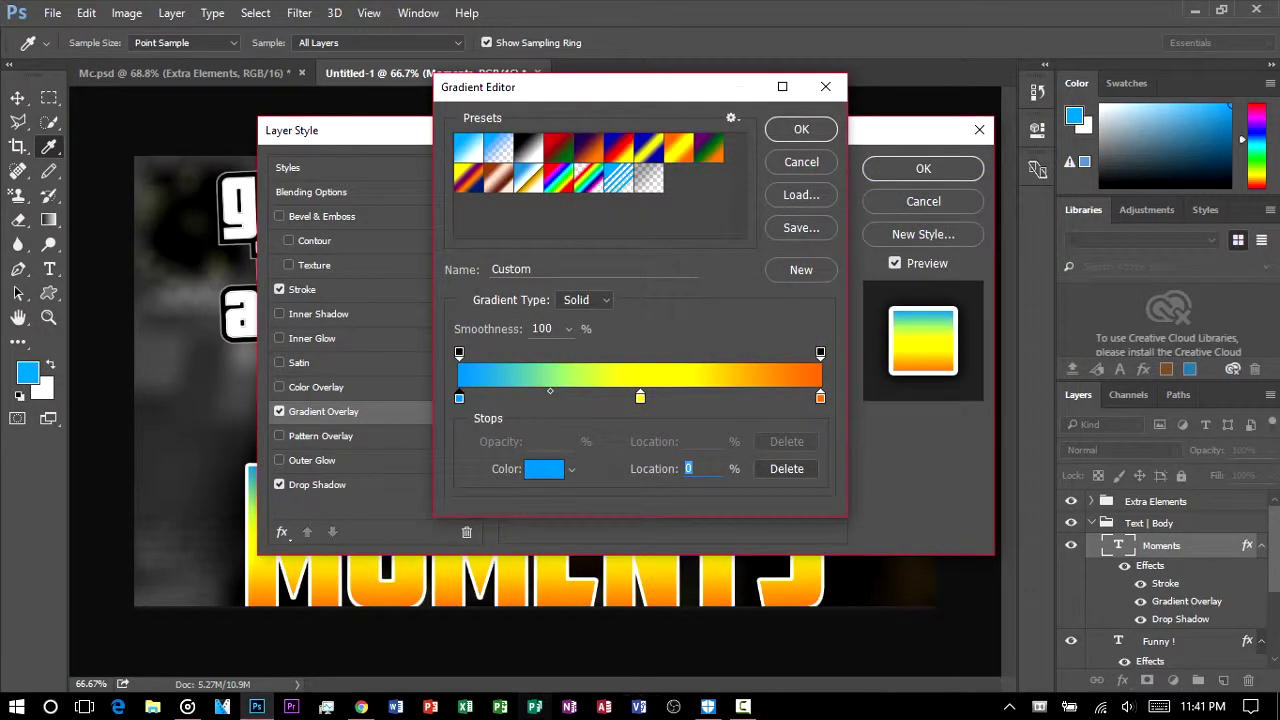
pyautogui.doubleClick(459, 398)
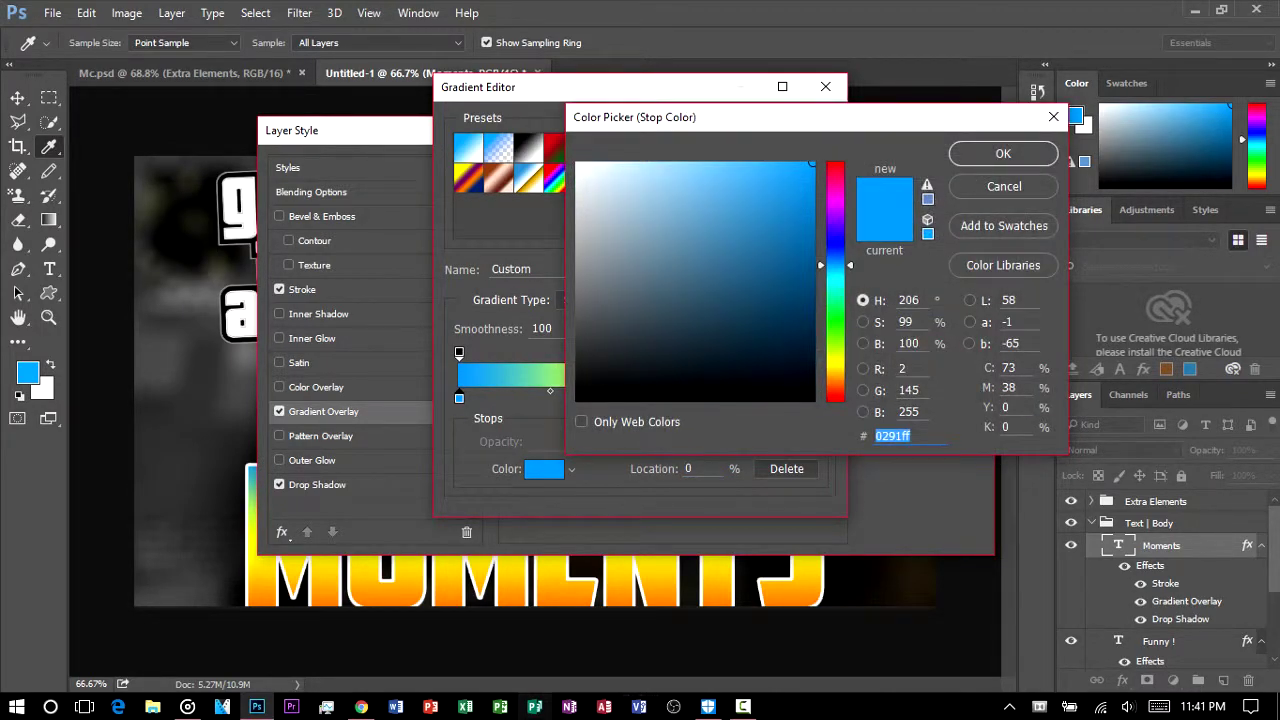
pyautogui.write('0099ff')
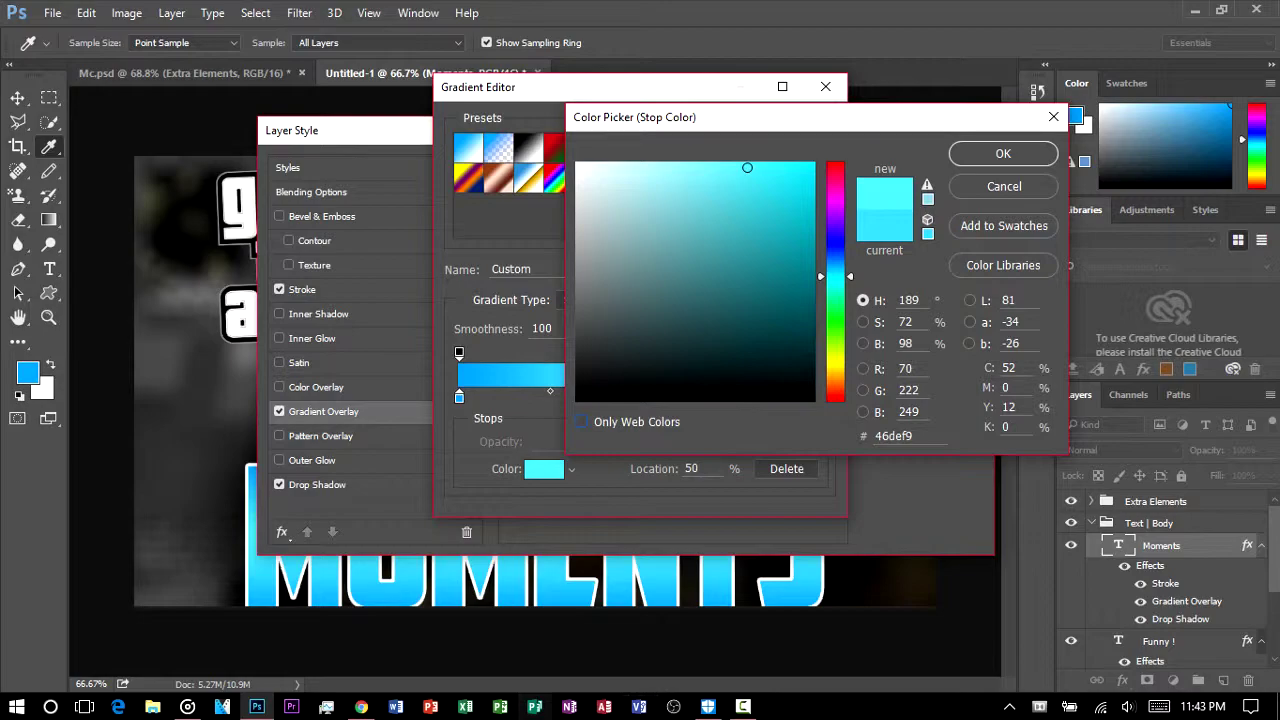
# Set the gradient's middle colour stop at 50% to the cyan #00eff6.
pyautogui.moveTo(747, 168); pyautogui.dragTo(768, 184)
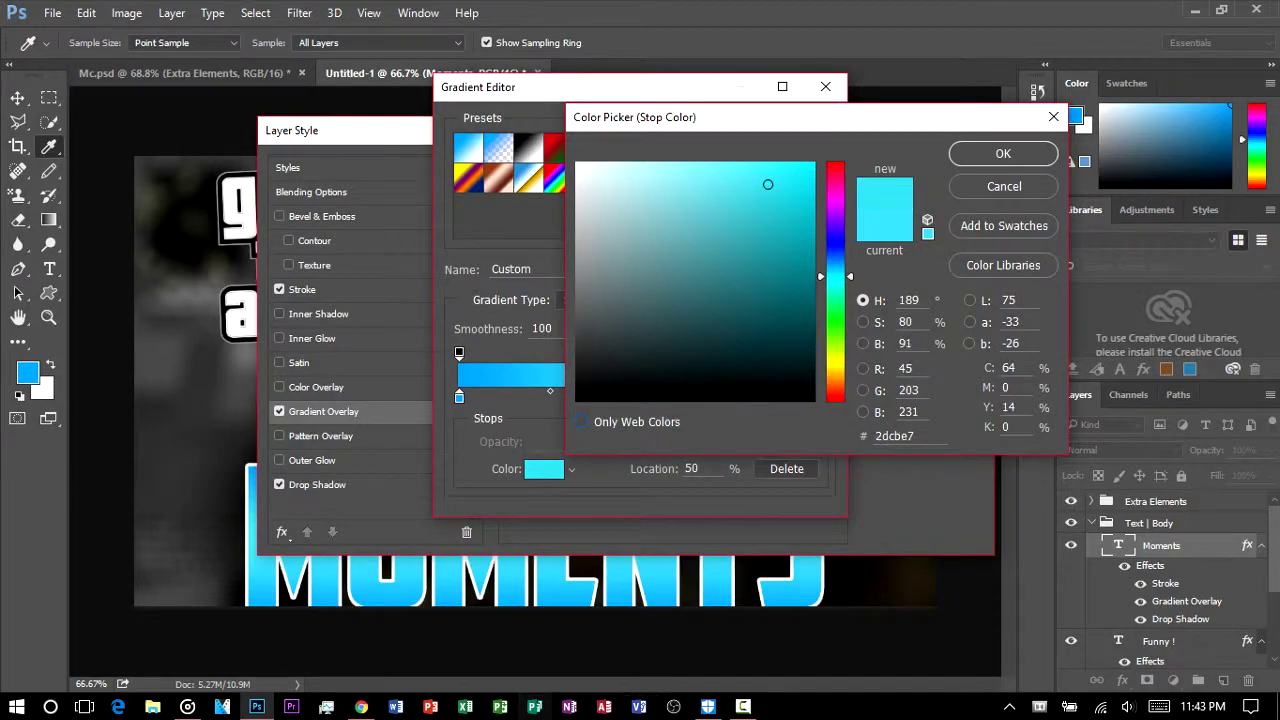
pyautogui.moveTo(836, 276); pyautogui.dragTo(836, 283)
pyautogui.click(814, 163)
pyautogui.moveTo(813, 163); pyautogui.dragTo(812, 175)
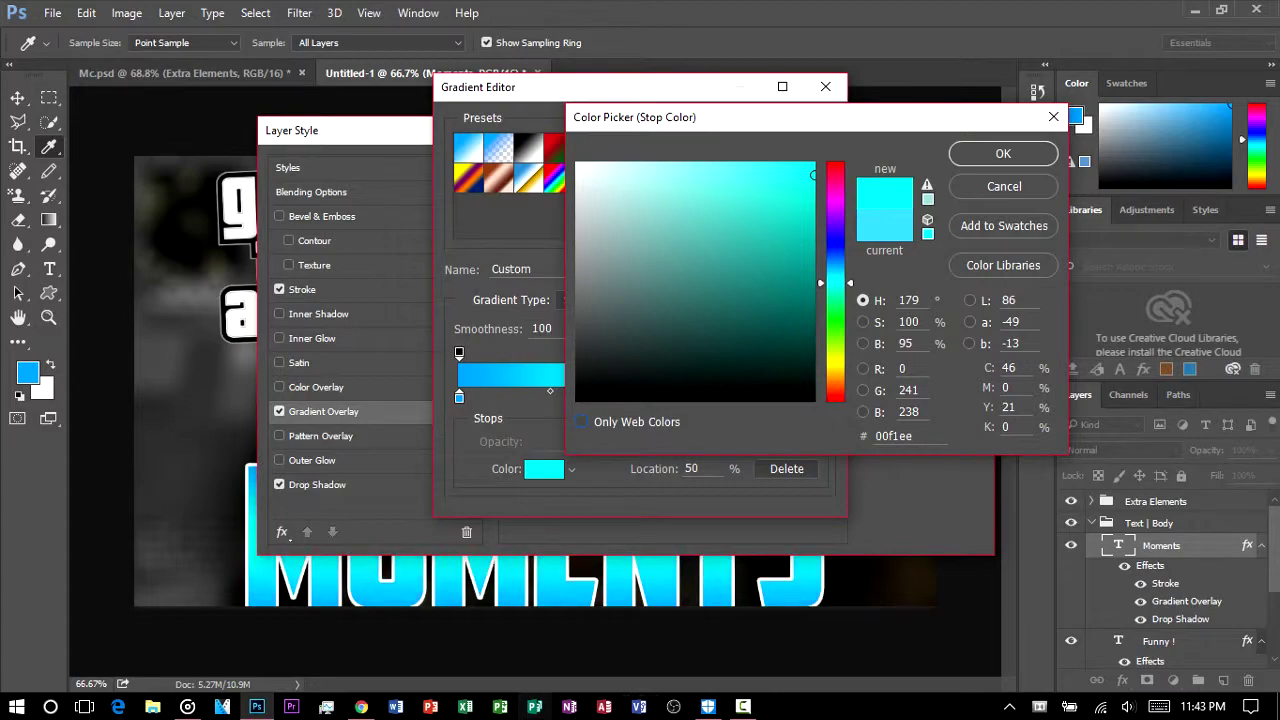
pyautogui.click(641, 204)
pyautogui.click(813, 163)
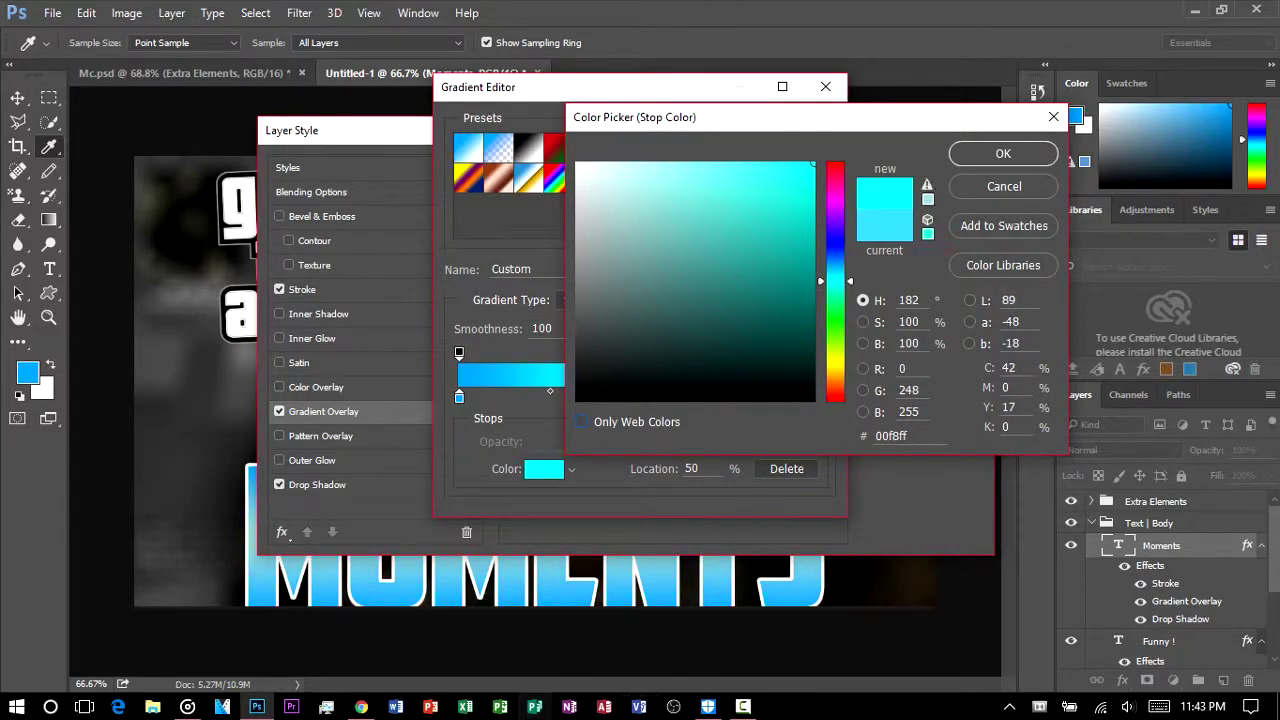
pyautogui.moveTo(814, 163)
pyautogui.mouseDown()
pyautogui.moveTo(813, 188)
pyautogui.moveTo(814, 172)
pyautogui.mouseUp()
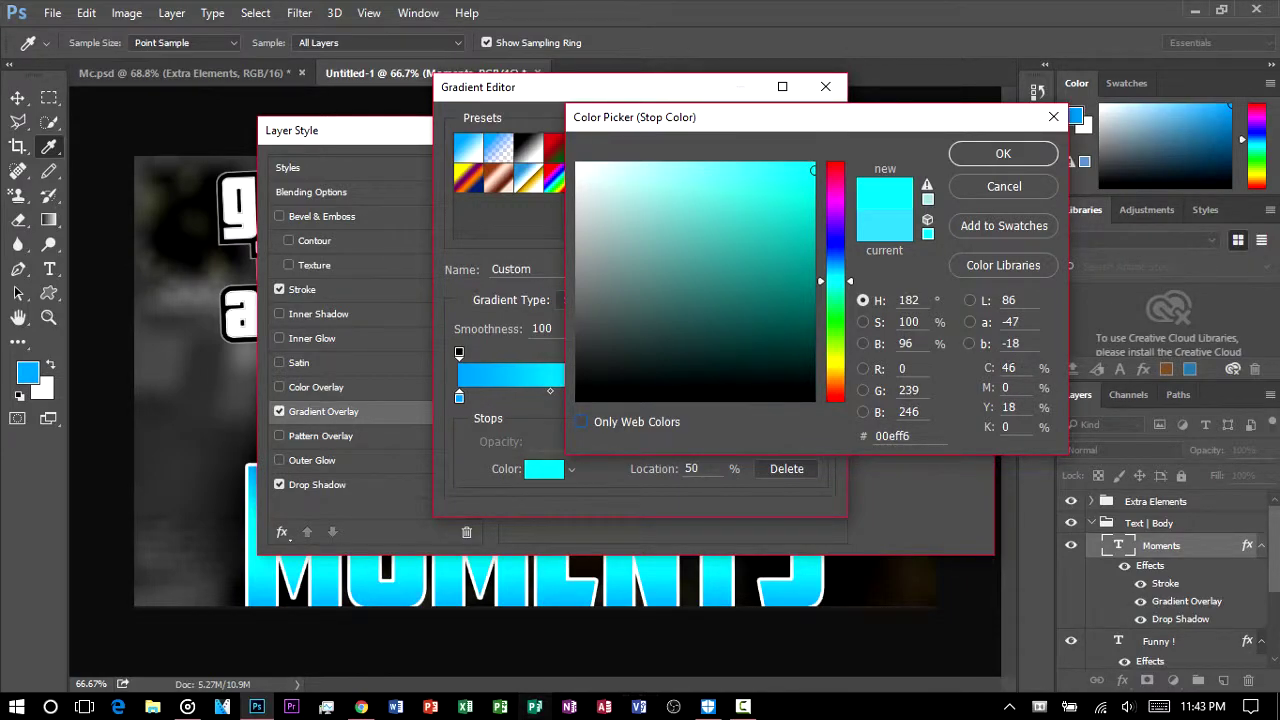
pyautogui.click(1003, 153)
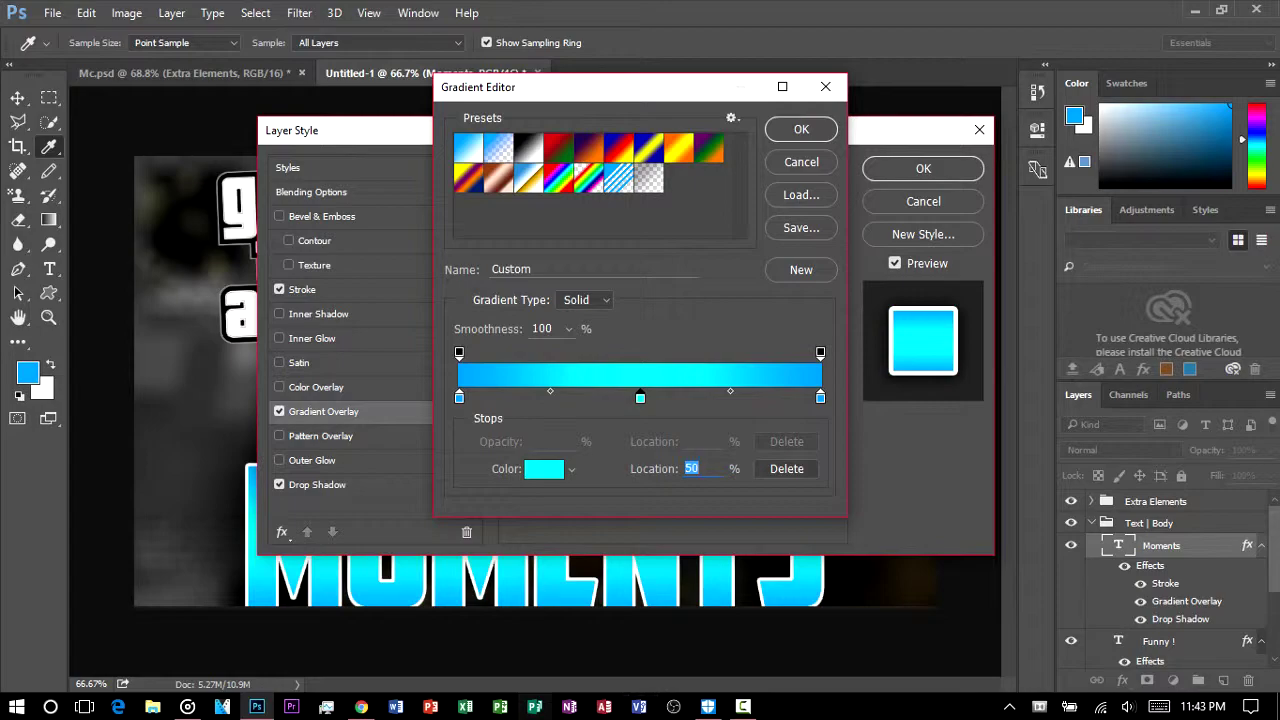
# Darken the gradient's starting colour stop at location 0% to the blue #006cff.
pyautogui.doubleClick(459, 398)
pyautogui.write('0084ff')
pyautogui.press('Return')
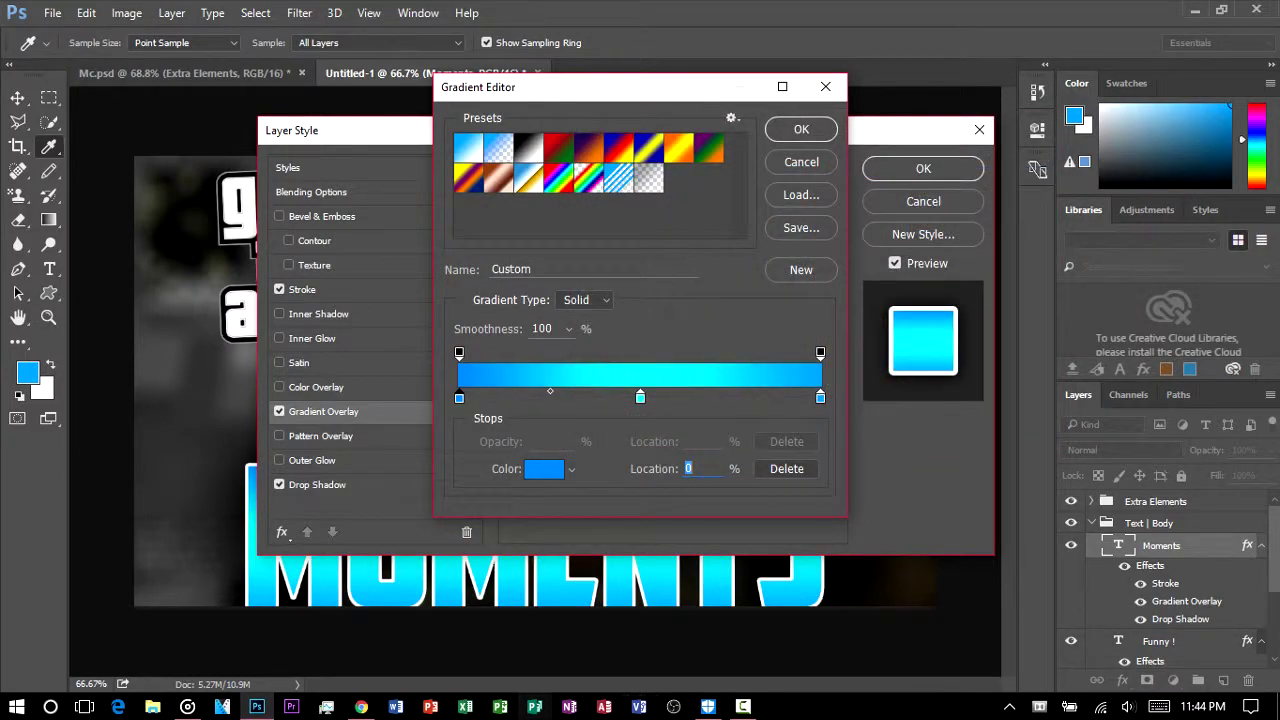
pyautogui.doubleClick(459, 398)
pyautogui.moveTo(814, 165)
pyautogui.mouseDown()
pyautogui.moveTo(766, 166)
pyautogui.moveTo(815, 162)
pyautogui.mouseUp()
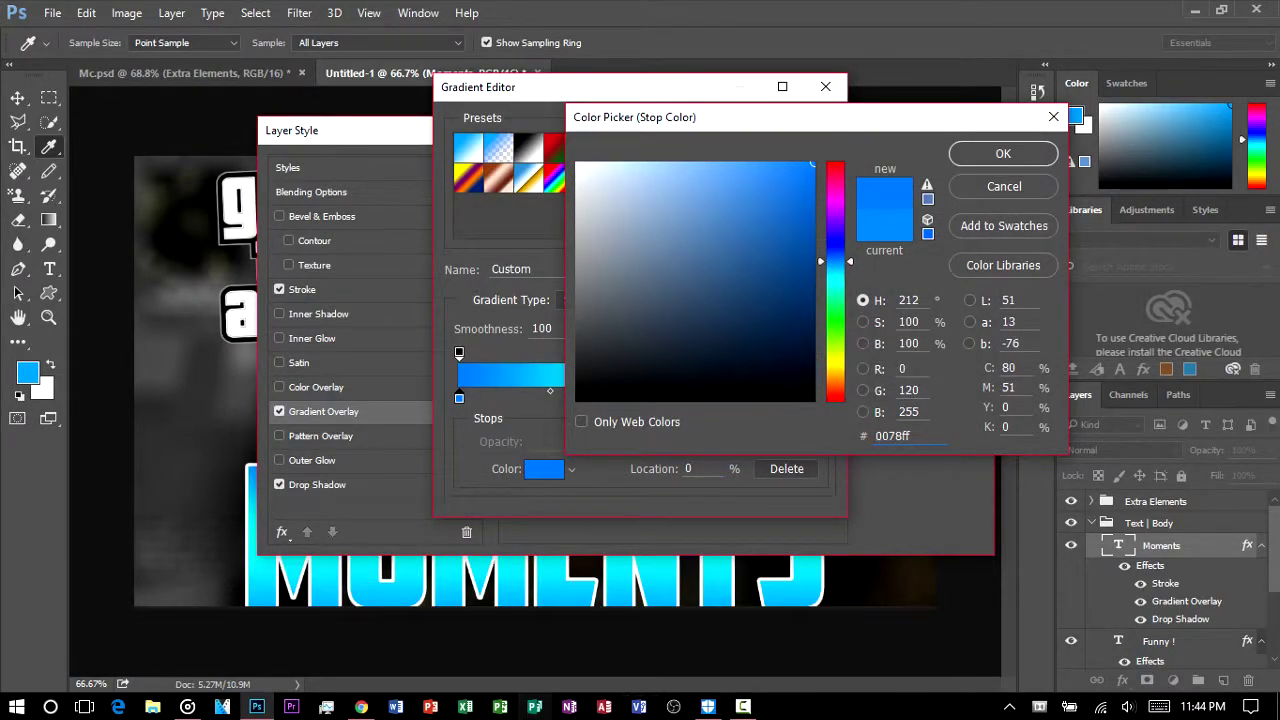
pyautogui.click(1003, 153)
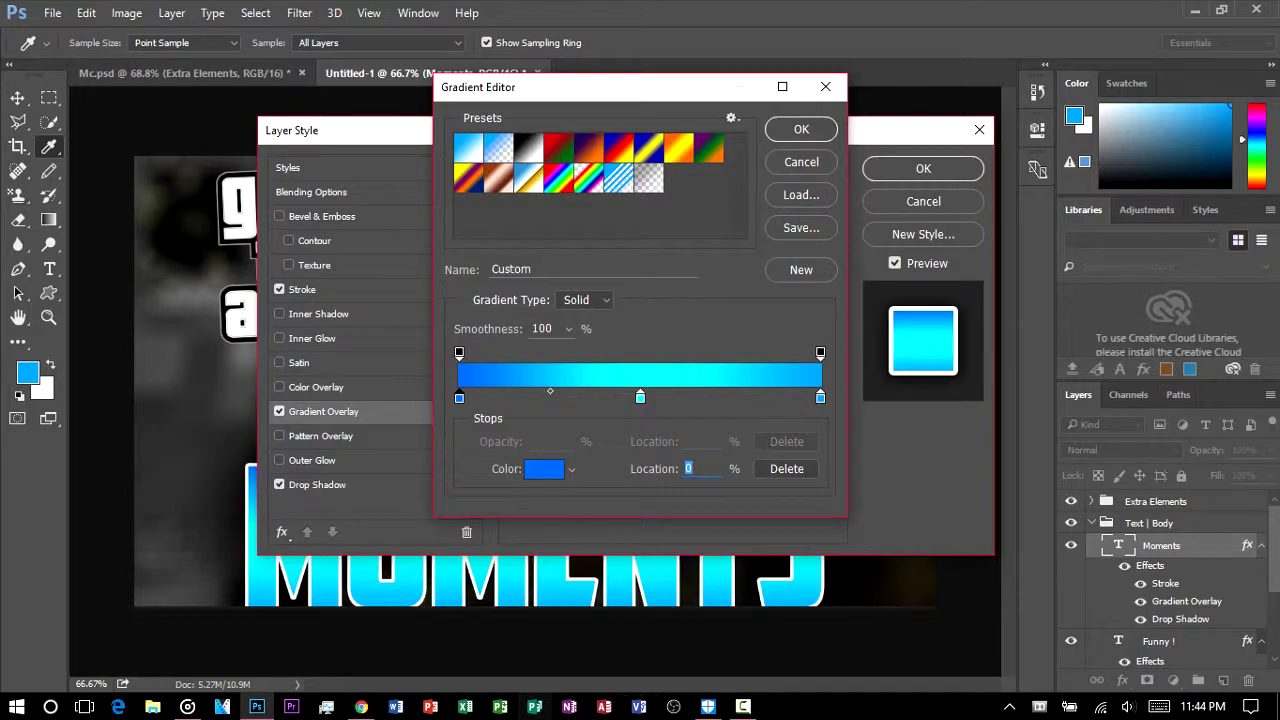
pyautogui.doubleClick(459, 398)
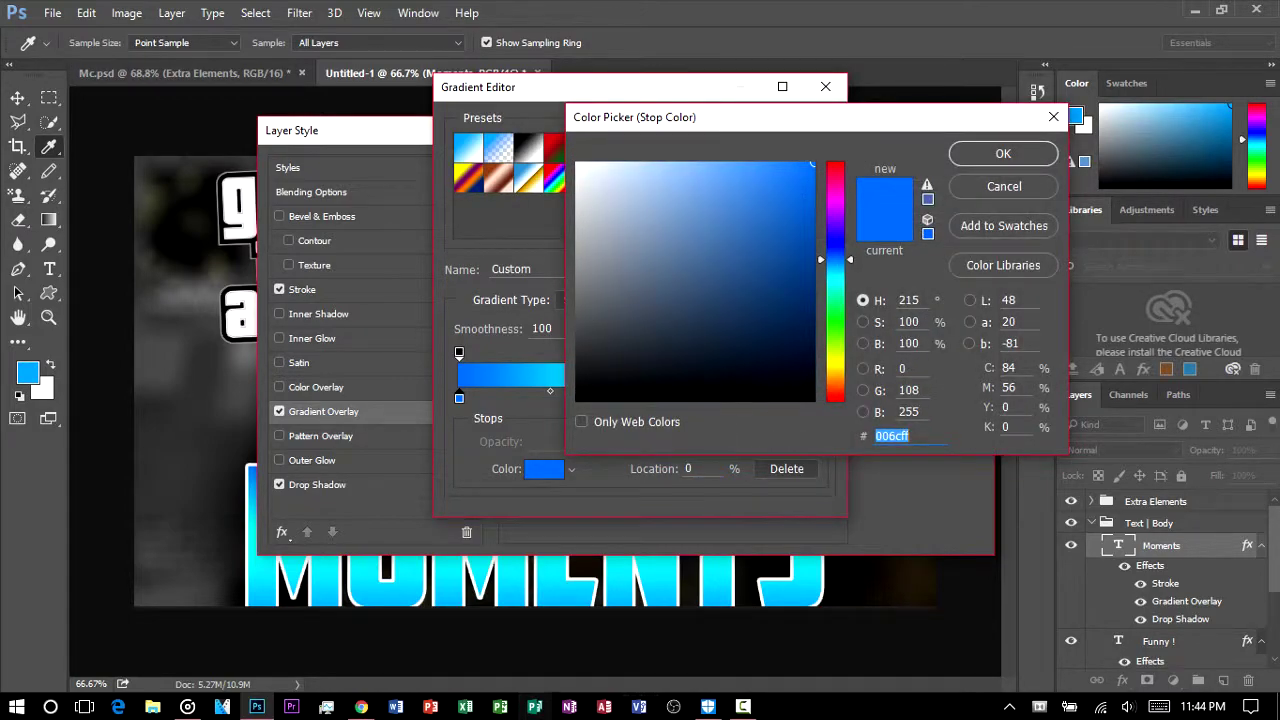
pyautogui.press('Return')
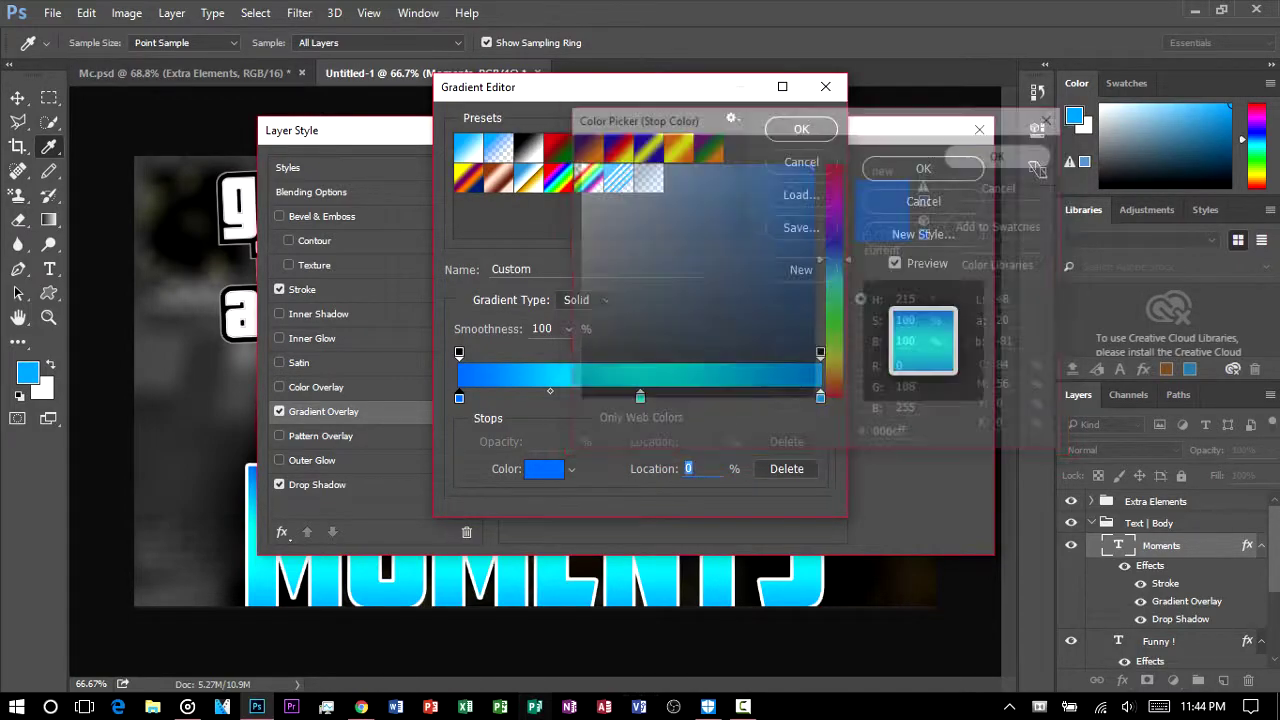
# Set the gradient's end colour stop at 100% to #006cff and accept the custom gradient.
pyautogui.doubleClick(820, 398)
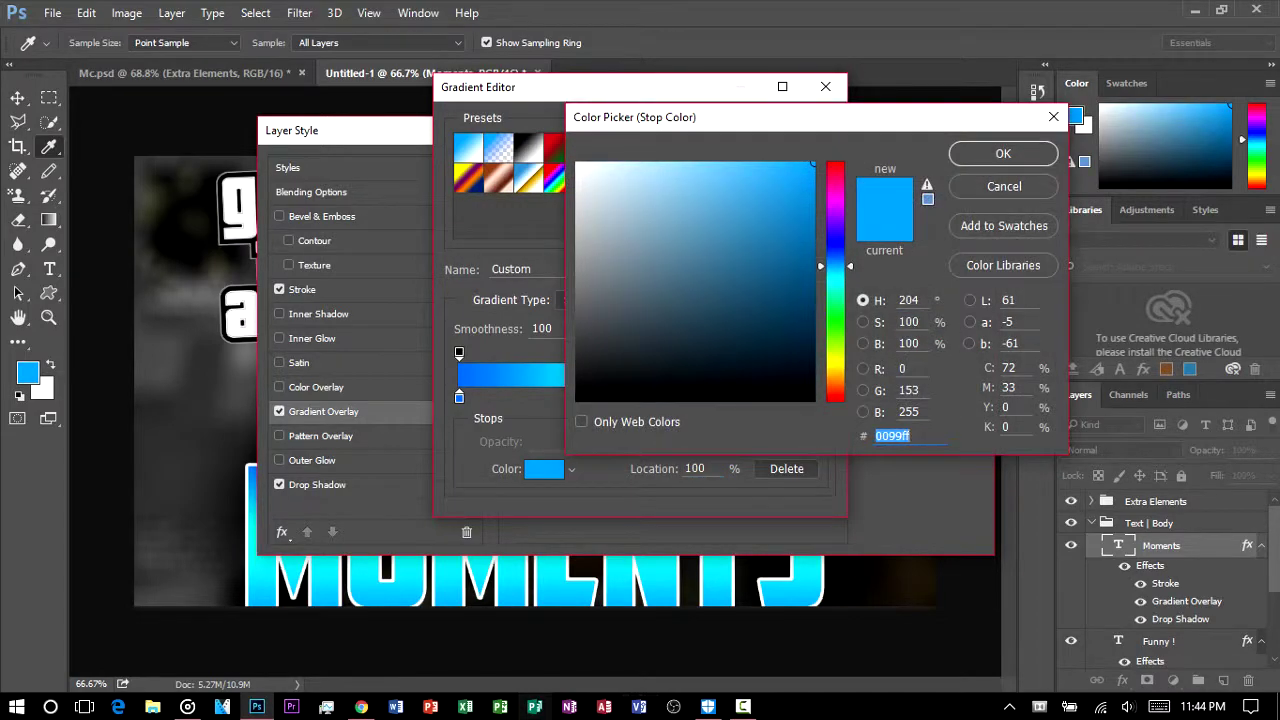
pyautogui.write('006cff')
pyautogui.press('Return')
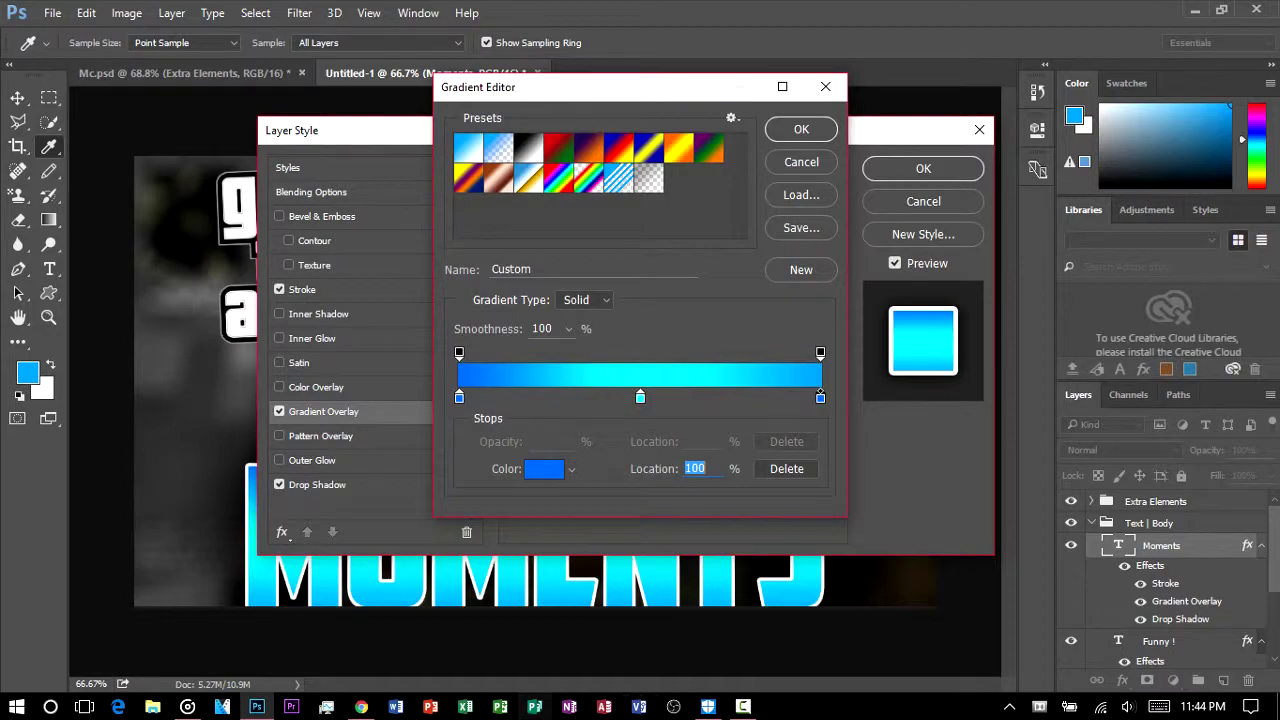
pyautogui.press('Return')
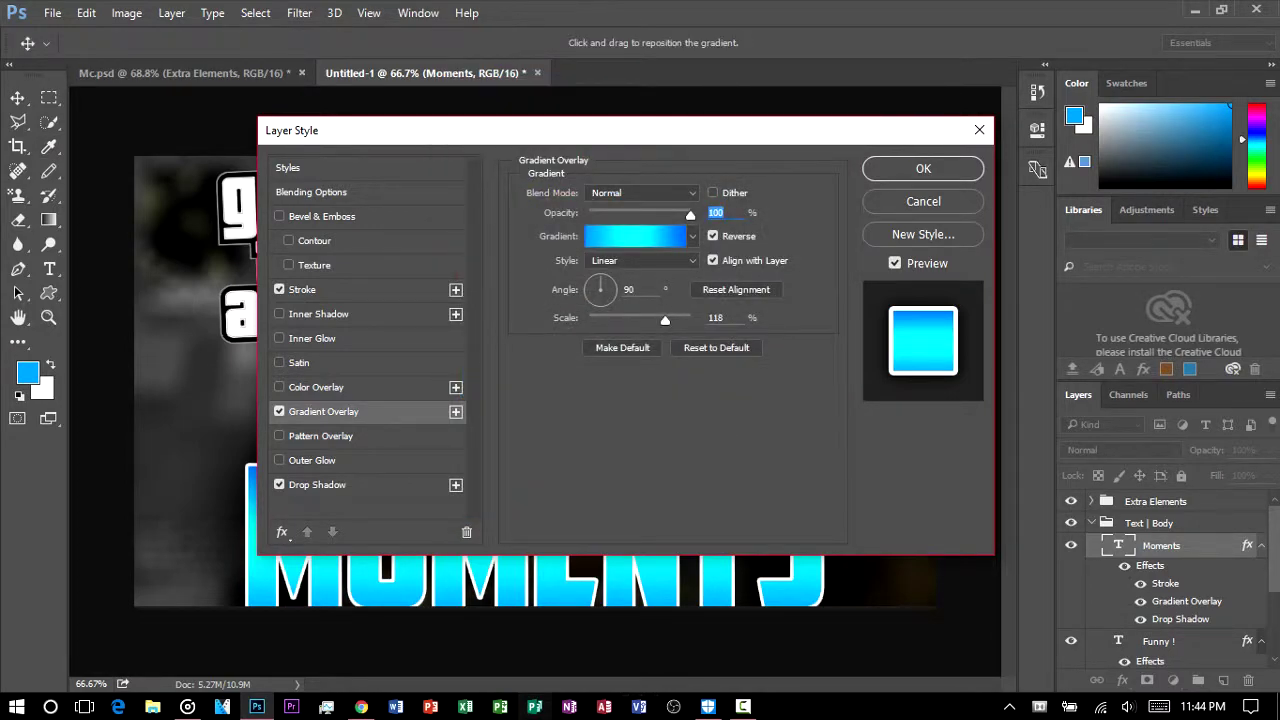
# Set the Gradient Overlay's scale to 107% and apply the layer style to the Moments layer.
pyautogui.moveTo(665, 320); pyautogui.dragTo(650, 320)
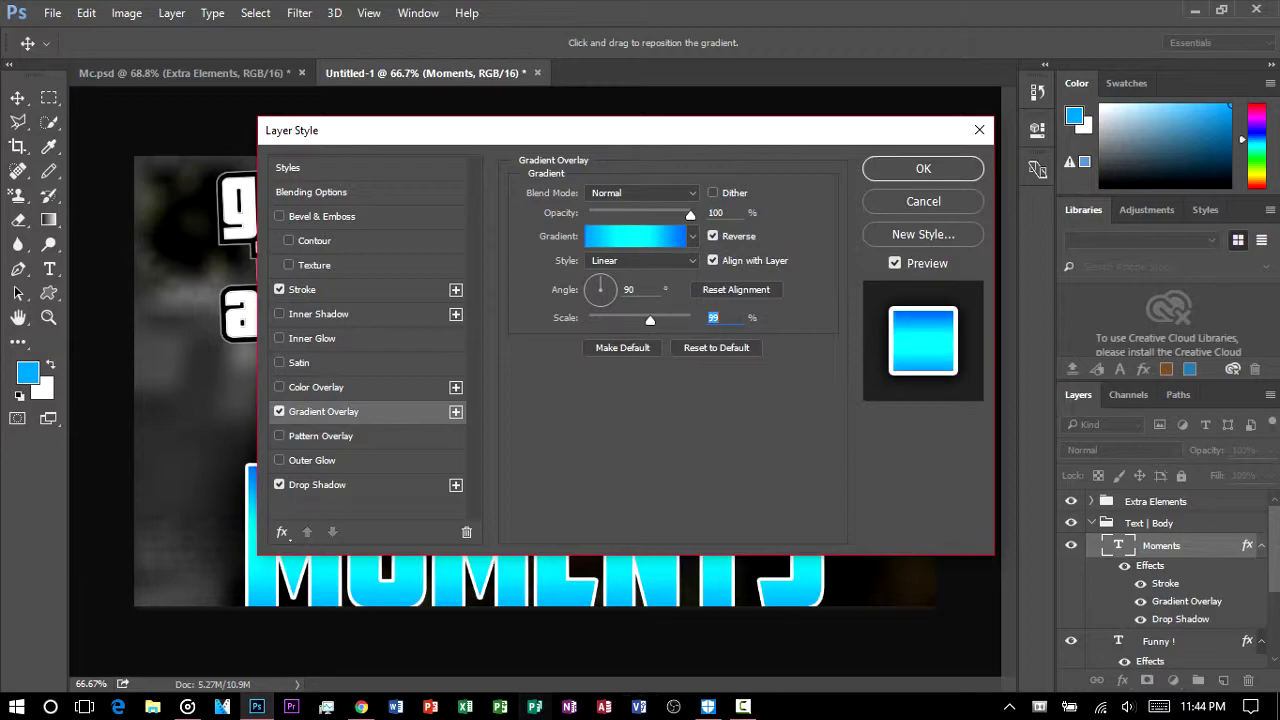
pyautogui.moveTo(650, 320)
pyautogui.mouseDown()
pyautogui.moveTo(620, 320)
pyautogui.moveTo(660, 320)
pyautogui.moveTo(631, 320)
pyautogui.mouseUp()
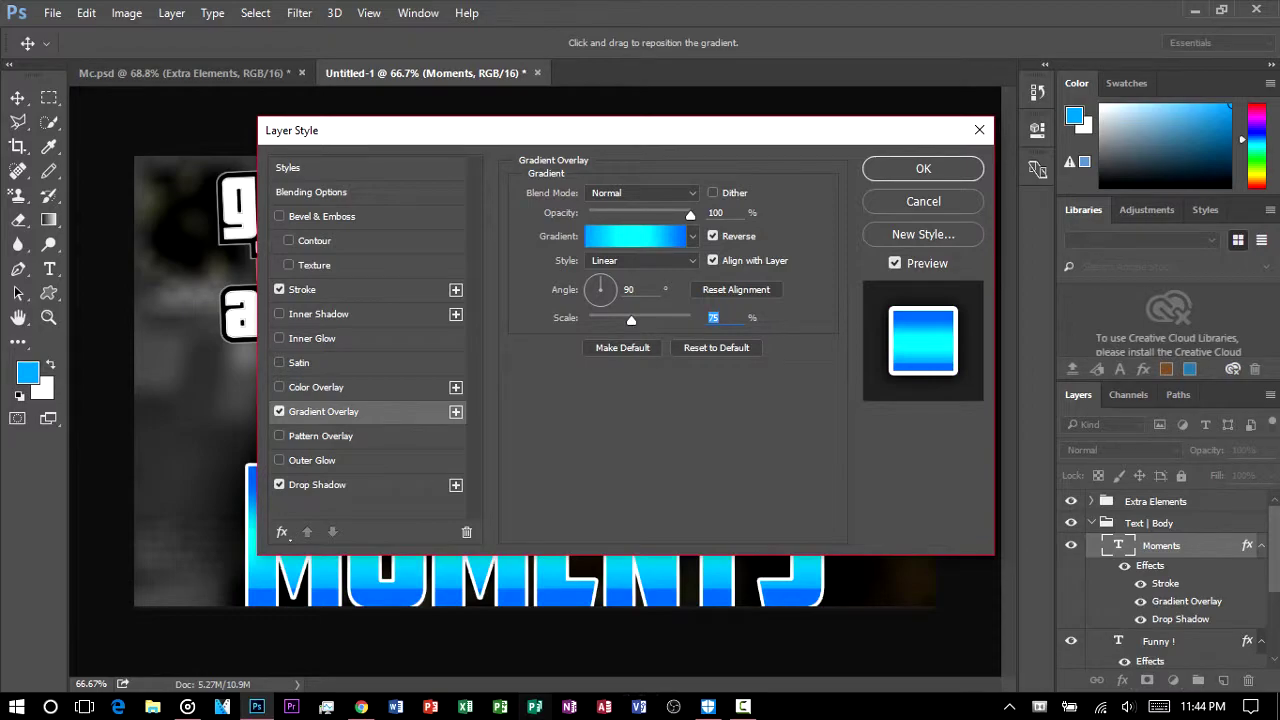
pyautogui.moveTo(631, 320); pyautogui.dragTo(657, 320)
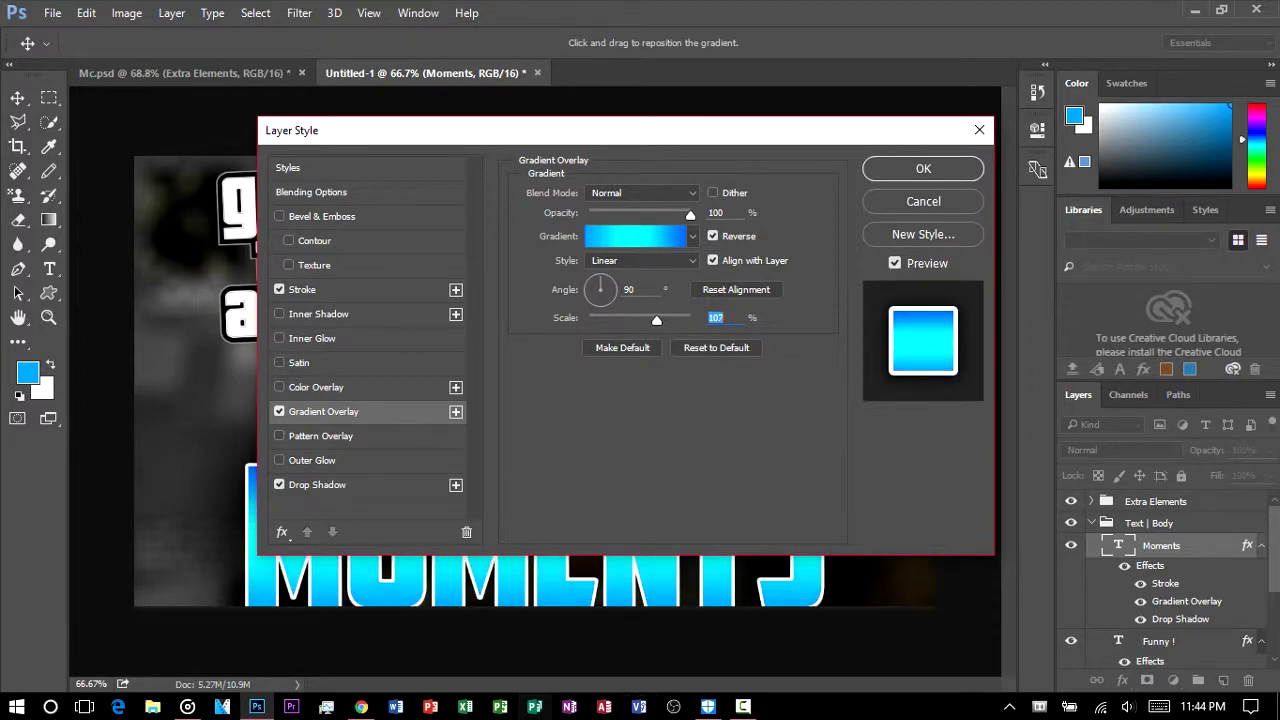
pyautogui.click(923, 168)
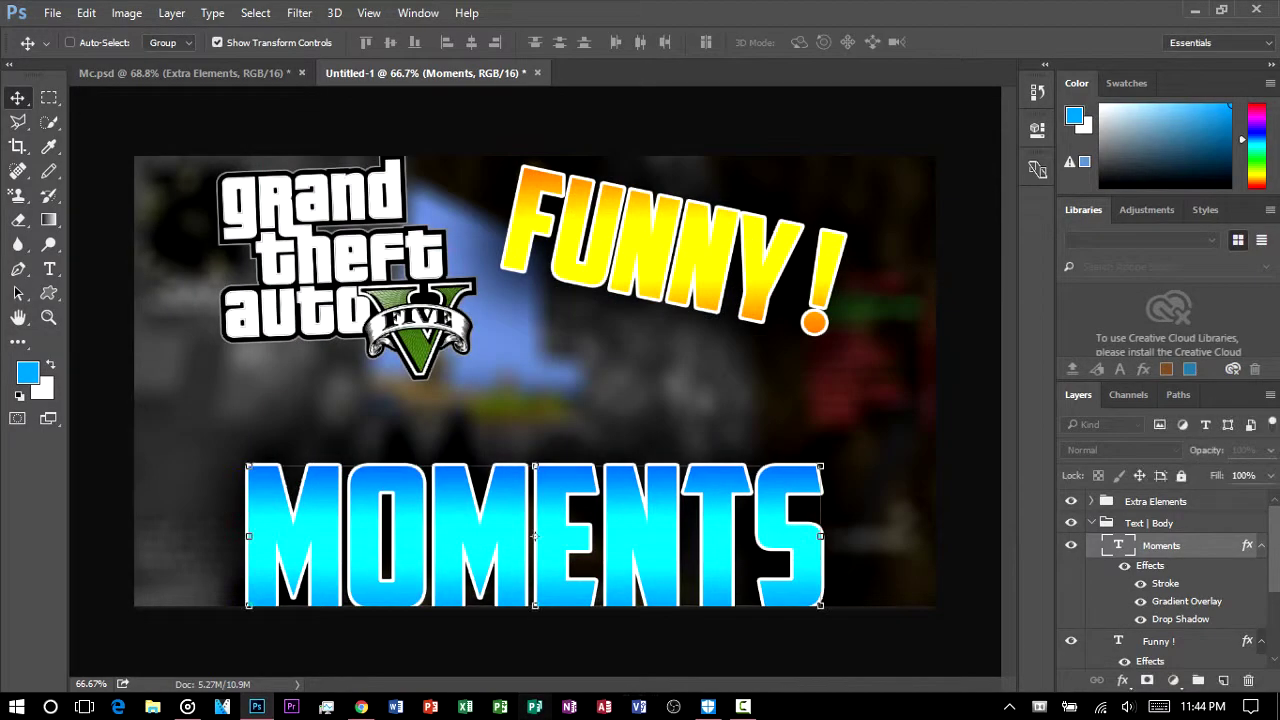
# Move the "MOMENTS" text slightly up from the canvas's bottom edge, collapse the Text | Body group and expand the Extra Elements group.
pyautogui.moveTo(558, 543); pyautogui.dragTo(559, 515)
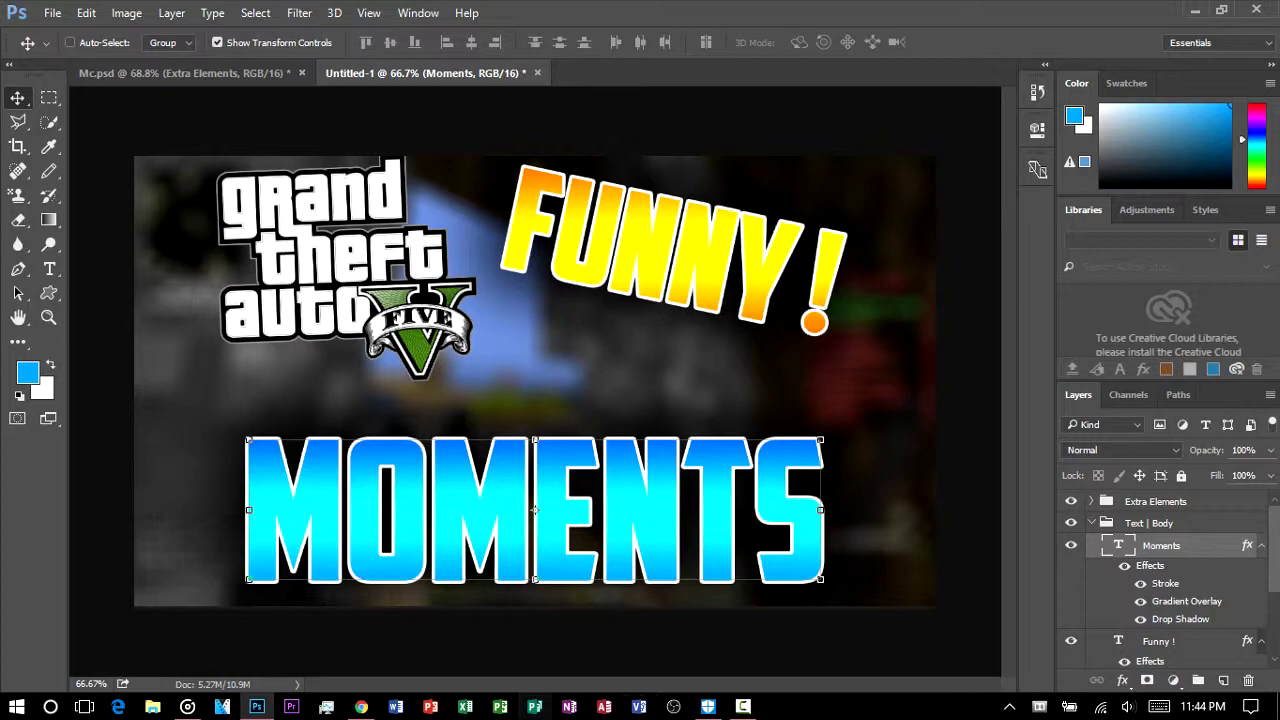
pyautogui.click(1091, 523)
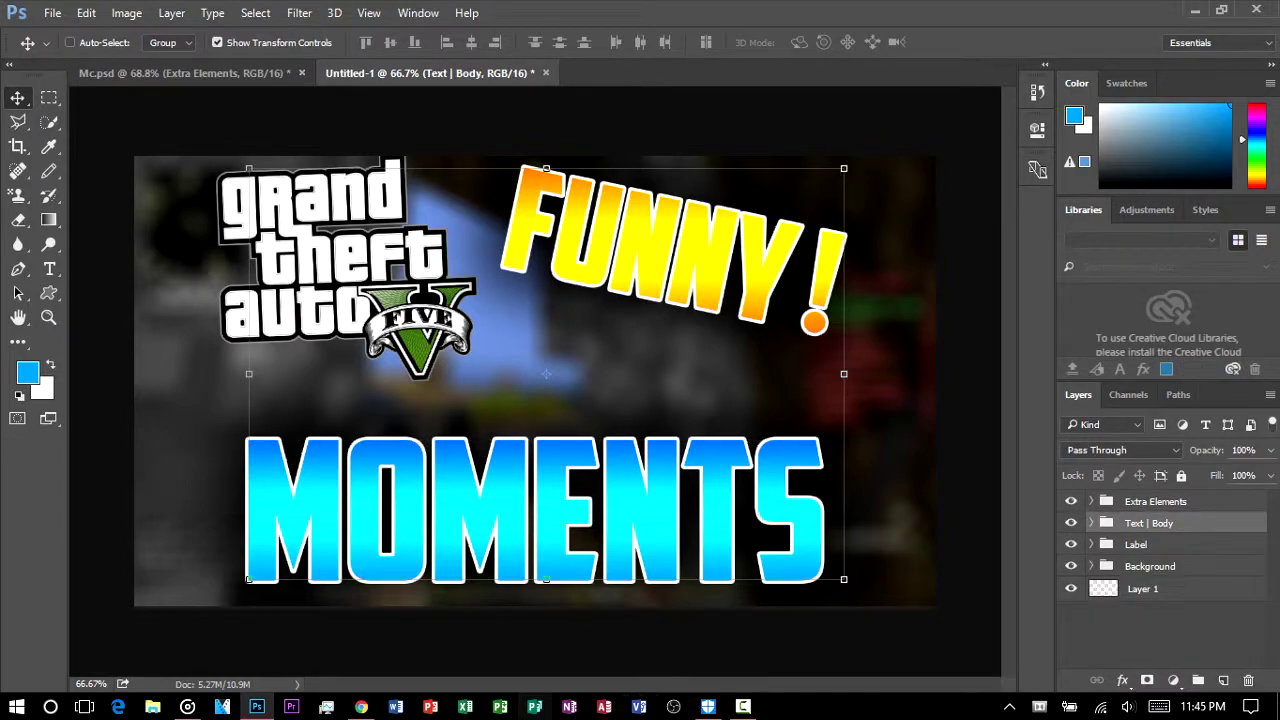
pyautogui.click(1156, 502)
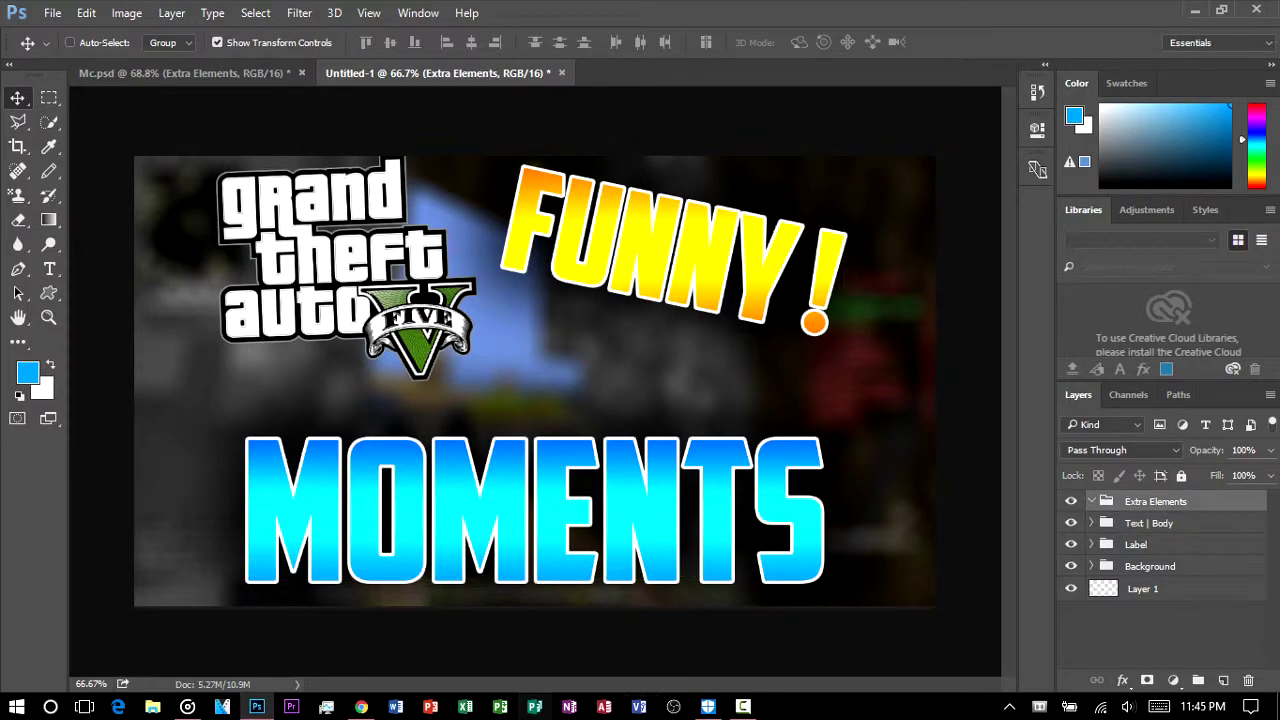
# Switch to Chrome, close the GTA logo image tab and select the "Gta 5 logo" query in Google Images for replacement.
pyautogui.click(361, 706)
pyautogui.scroll(3, 640, 380)
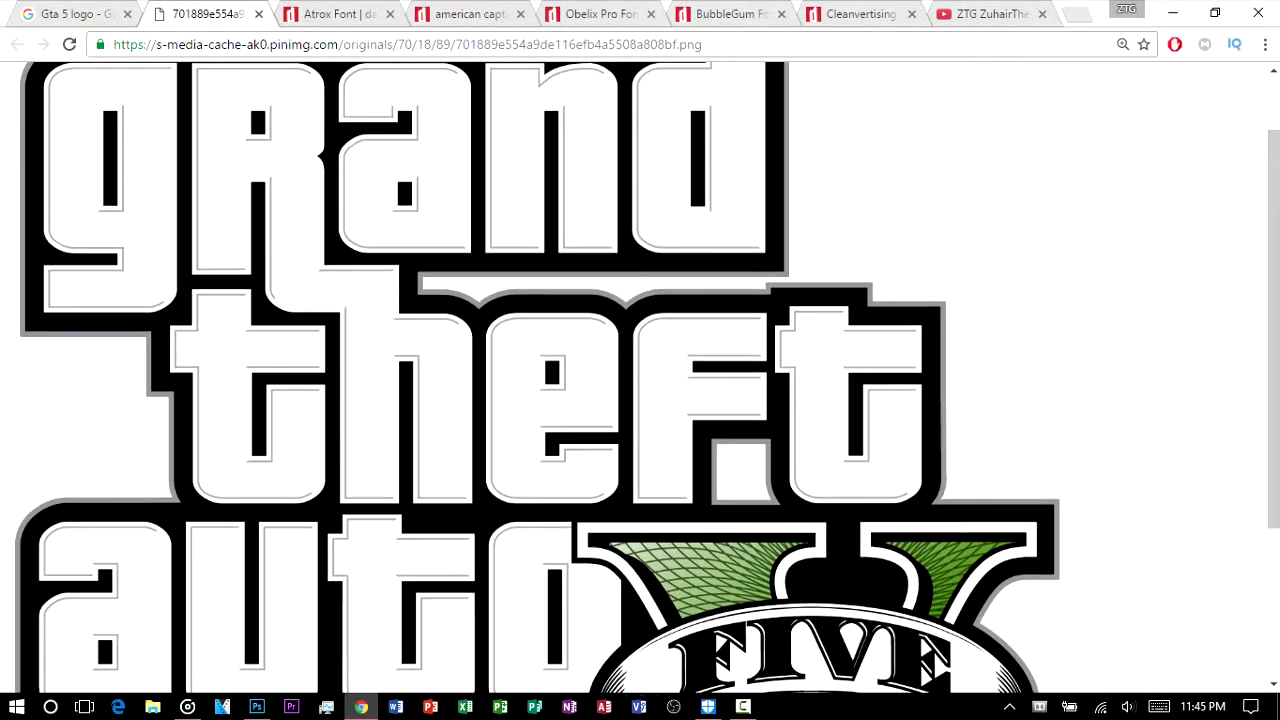
pyautogui.click(259, 14)
pyautogui.click(76, 14)
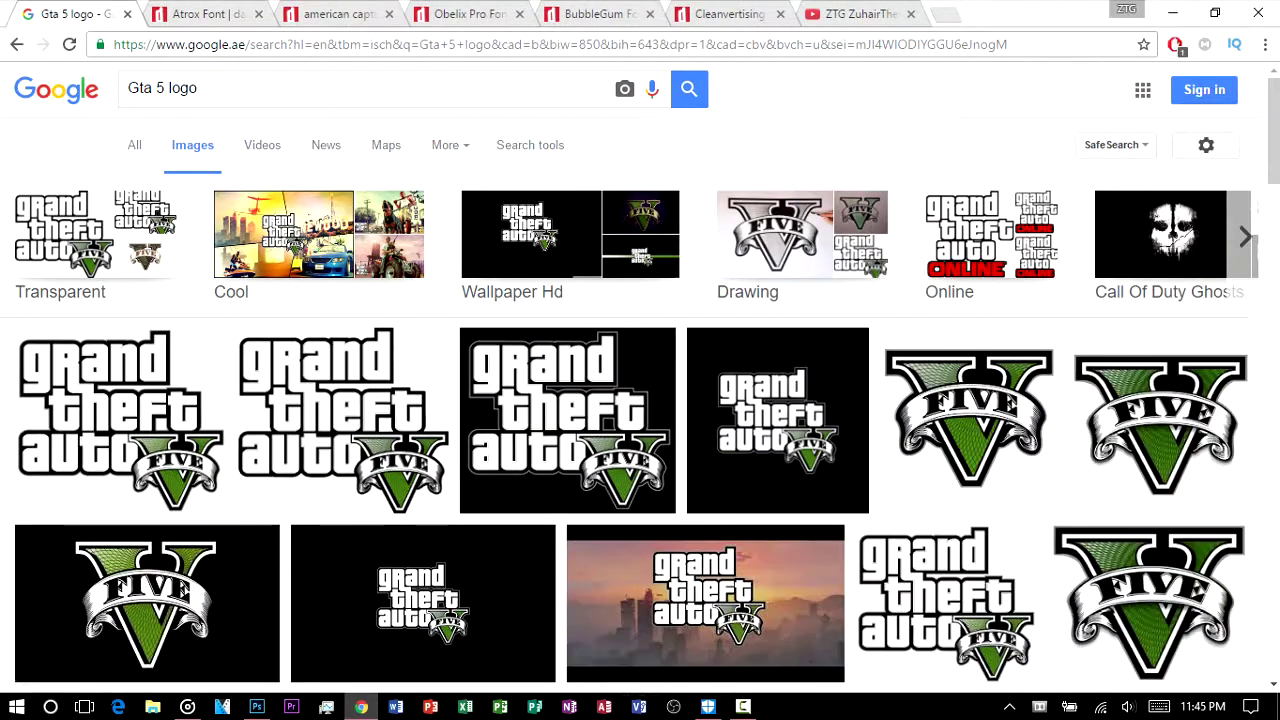
pyautogui.tripleClick(170, 89)
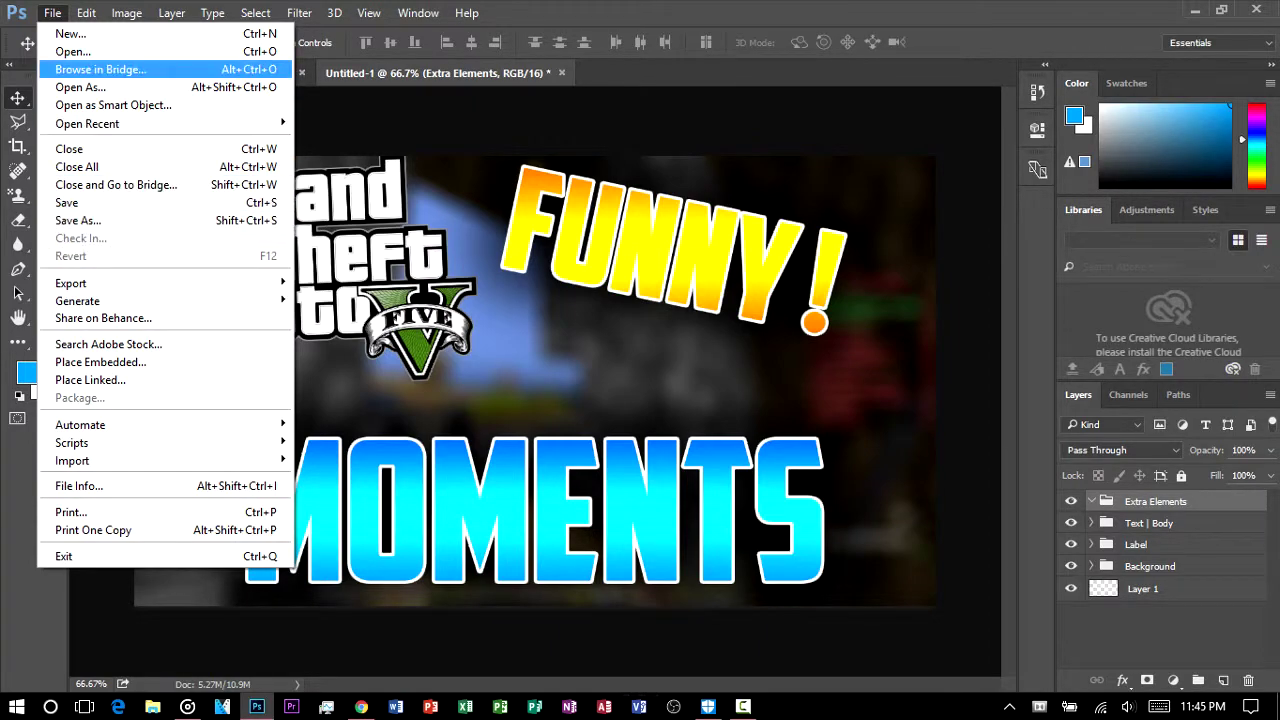
# Place the 756dRAt.png car image from the desktop as an embedded object in the thumbnail.
pyautogui.click(100, 362)
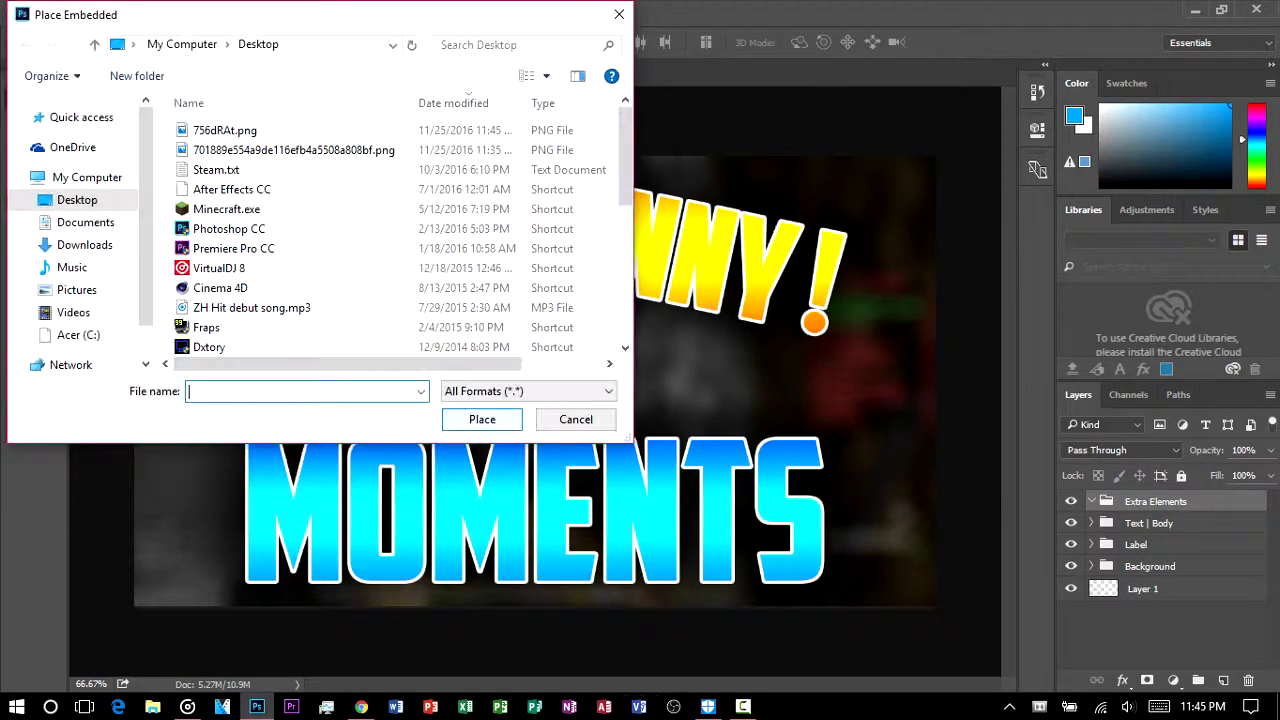
pyautogui.scroll(-6, 400, 229)
pyautogui.scroll(6, 400, 229)
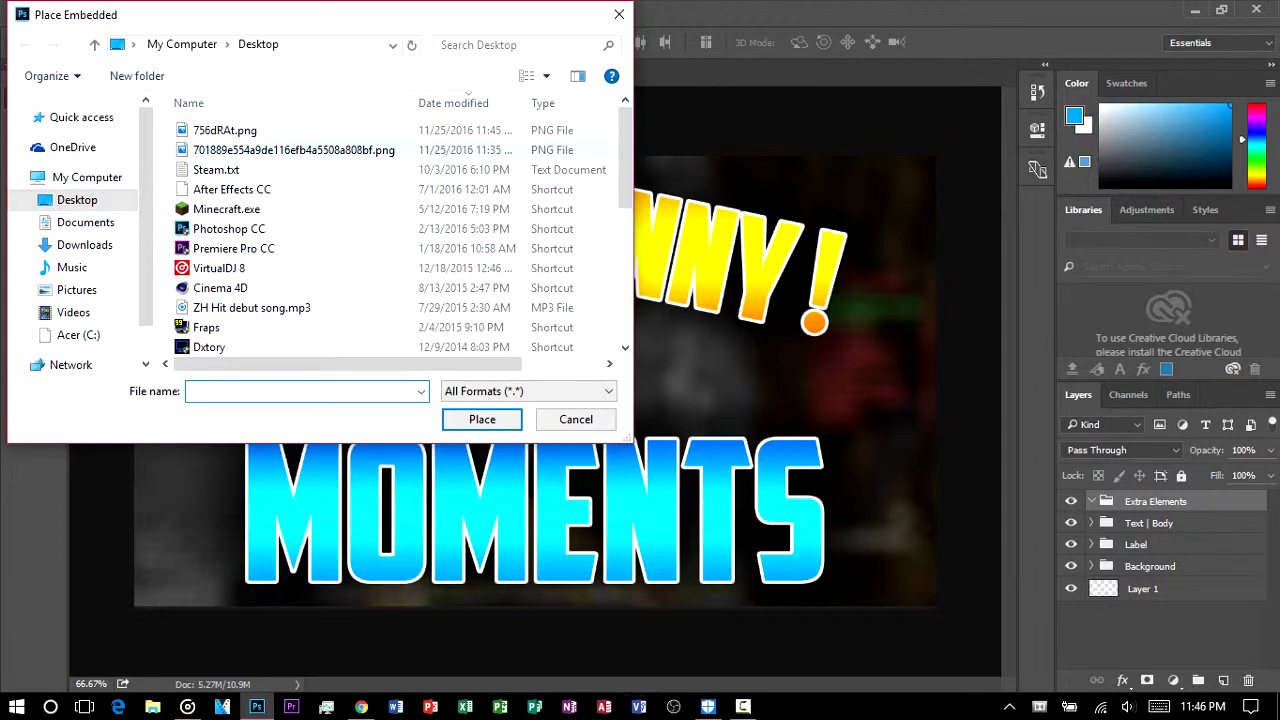
pyautogui.doubleClick(240, 130)
# Scale the placed car to about 93%, position it near the canvas's right edge below "FUNNY !" and apply the transform.
pyautogui.moveTo(664, 310); pyautogui.dragTo(873, 257)
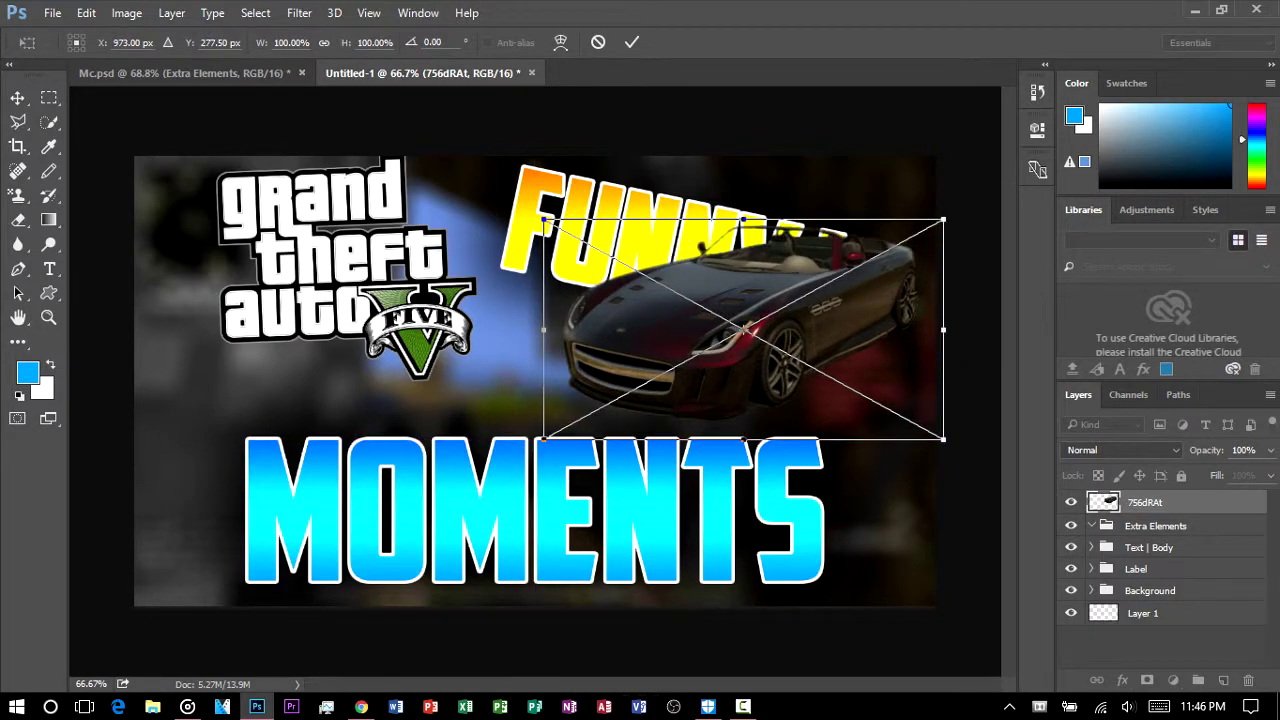
pyautogui.moveTo(943, 219); pyautogui.dragTo(915, 235)
pyautogui.moveTo(841, 335); pyautogui.dragTo(864, 315)
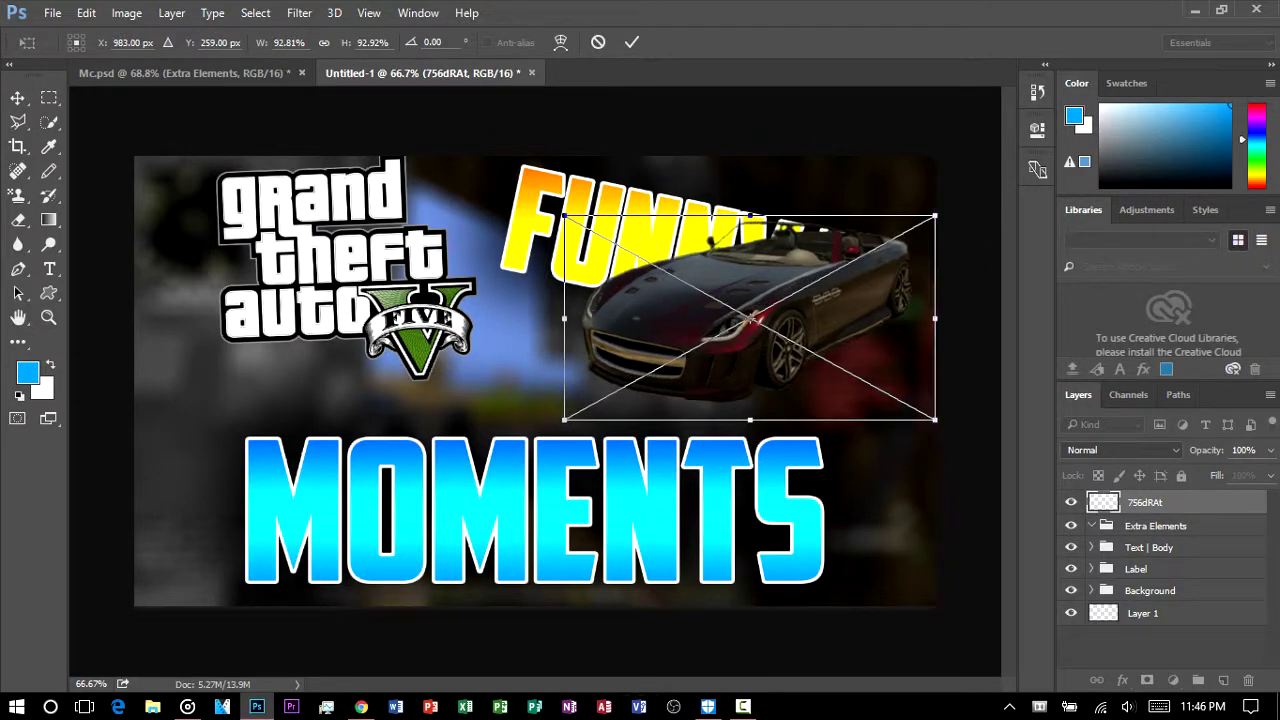
pyautogui.click(632, 42)
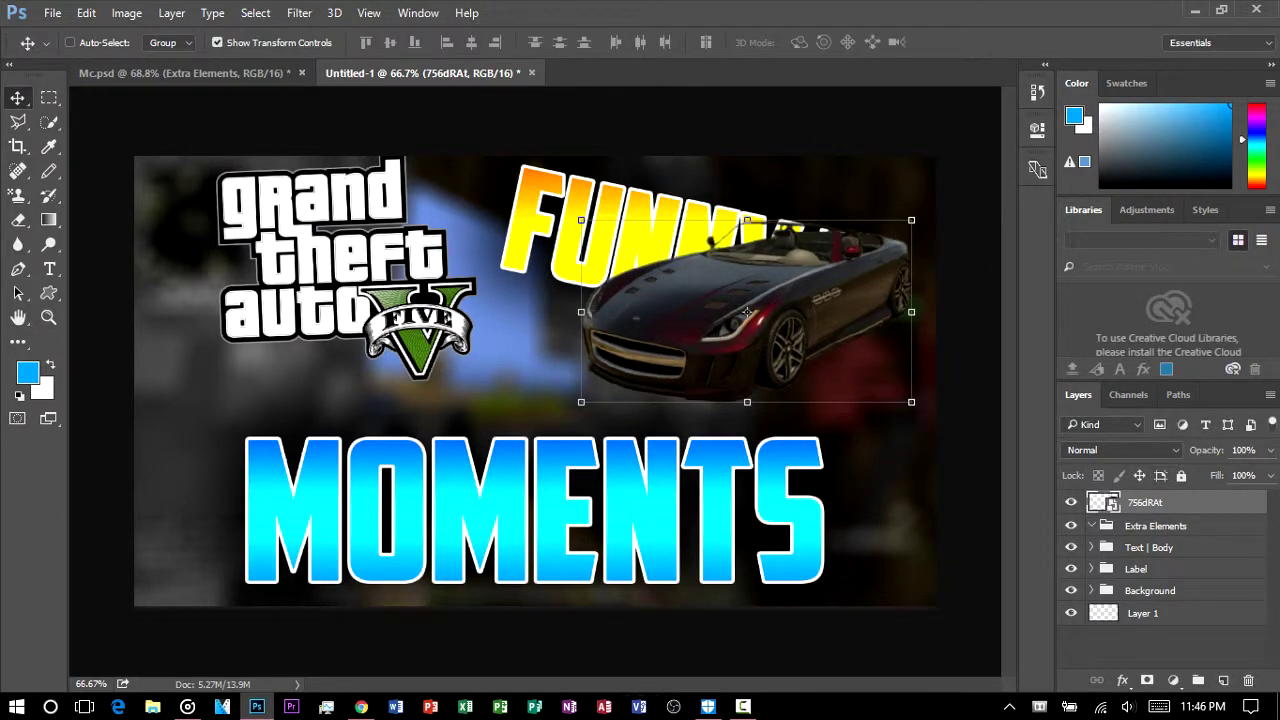
# Put the 756dRAt layer in the Extra Elements group and give it a Drop Shadow and a 5 px white outside Stroke.
pyautogui.rightClick(1180, 524)
pyautogui.click(840, 115)
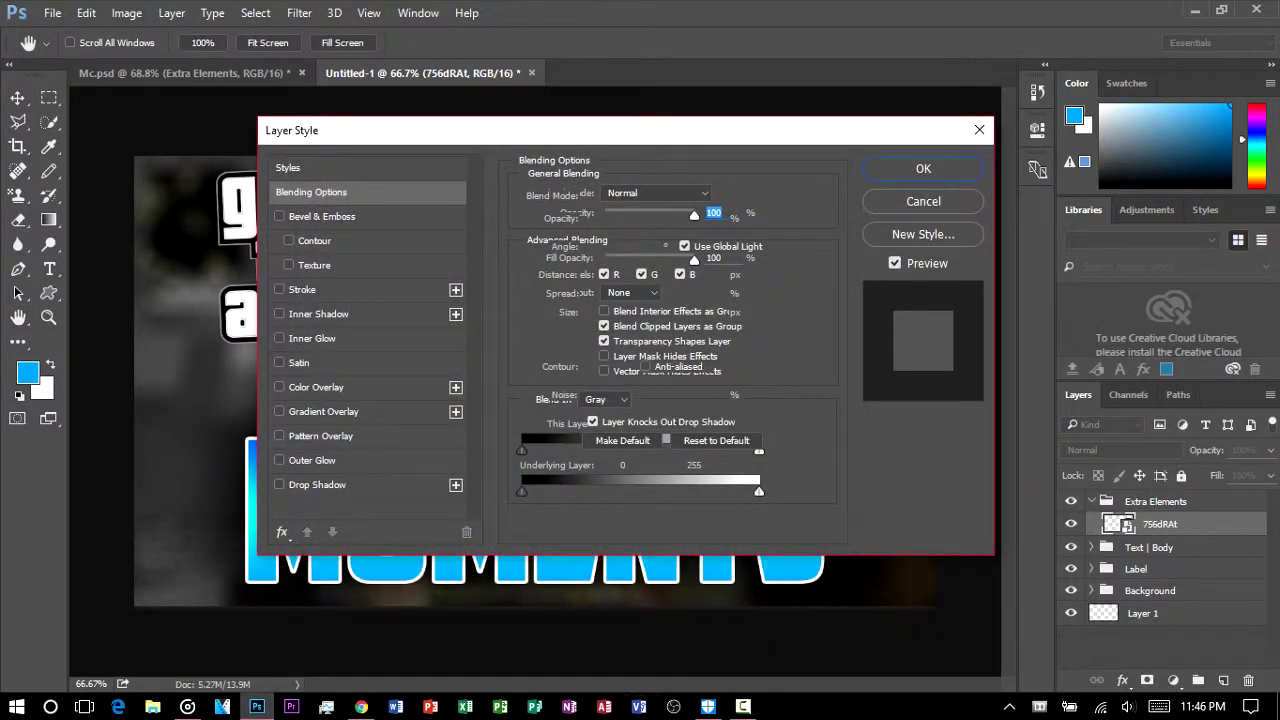
pyautogui.click(317, 484)
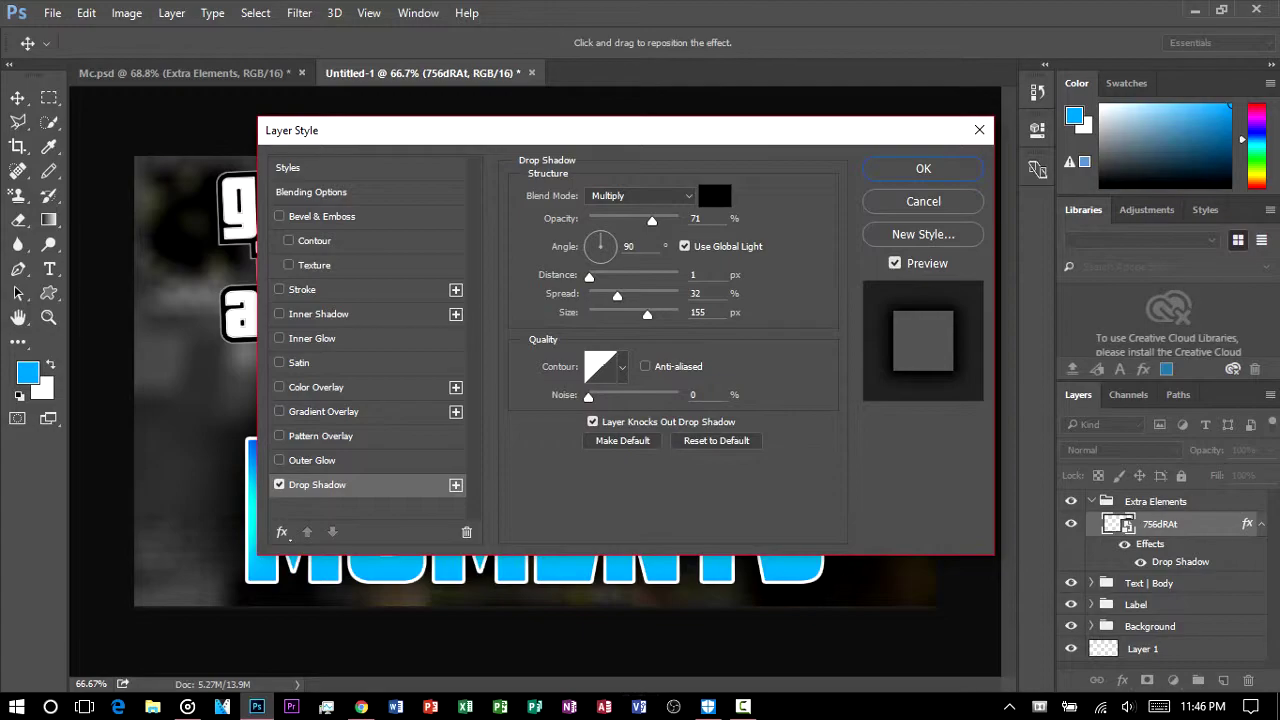
pyautogui.click(302, 290)
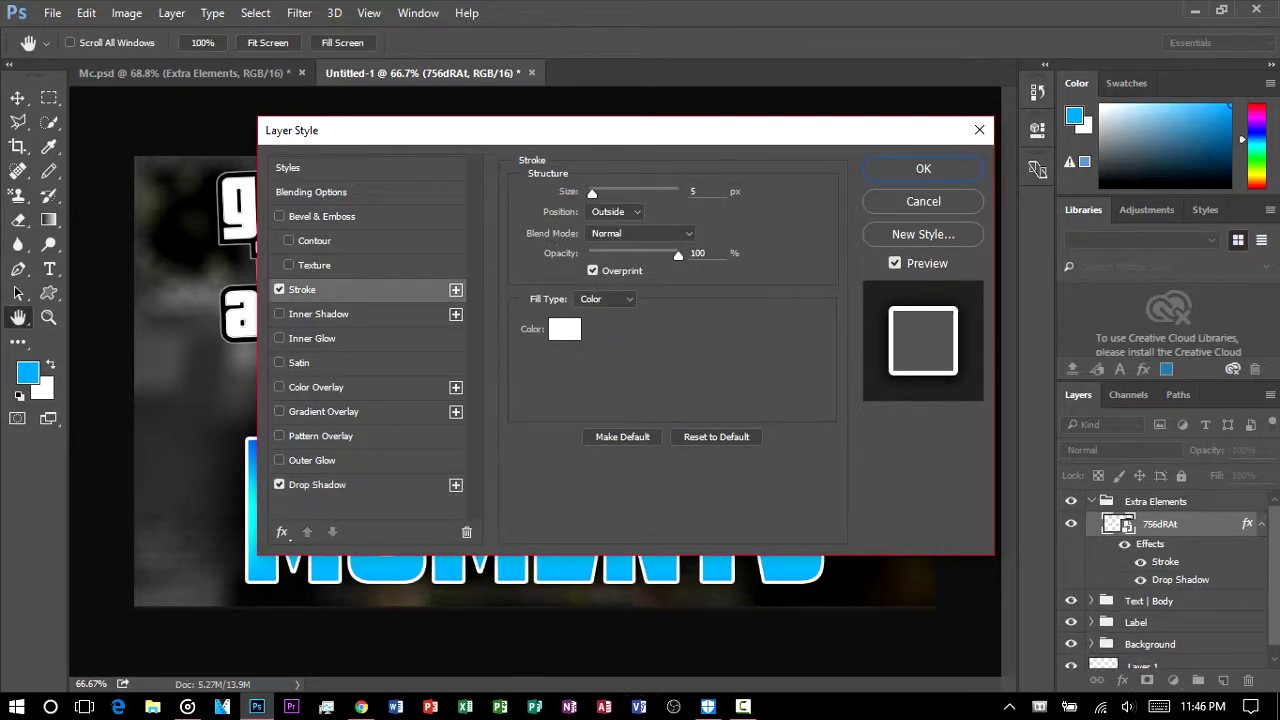
pyautogui.click(923, 168)
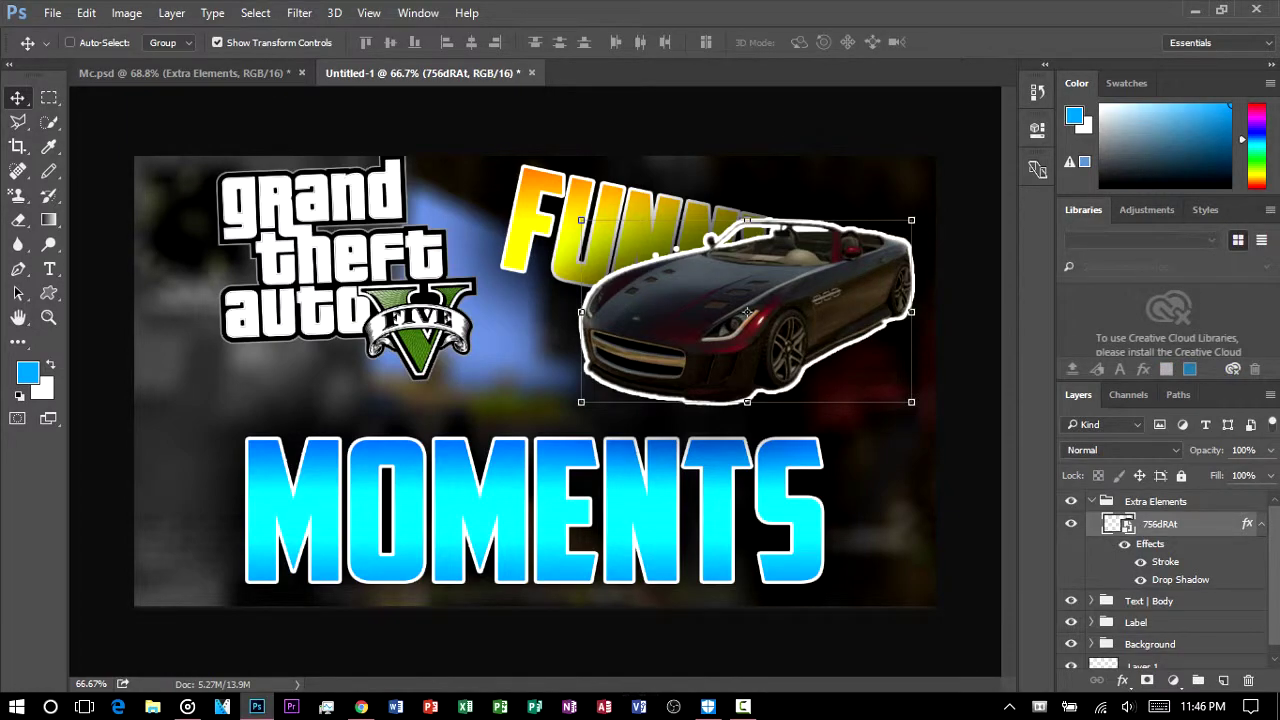
# Switch to Chrome, open Google and search images for "michael gtav tranparey".
pyautogui.click(361, 706)
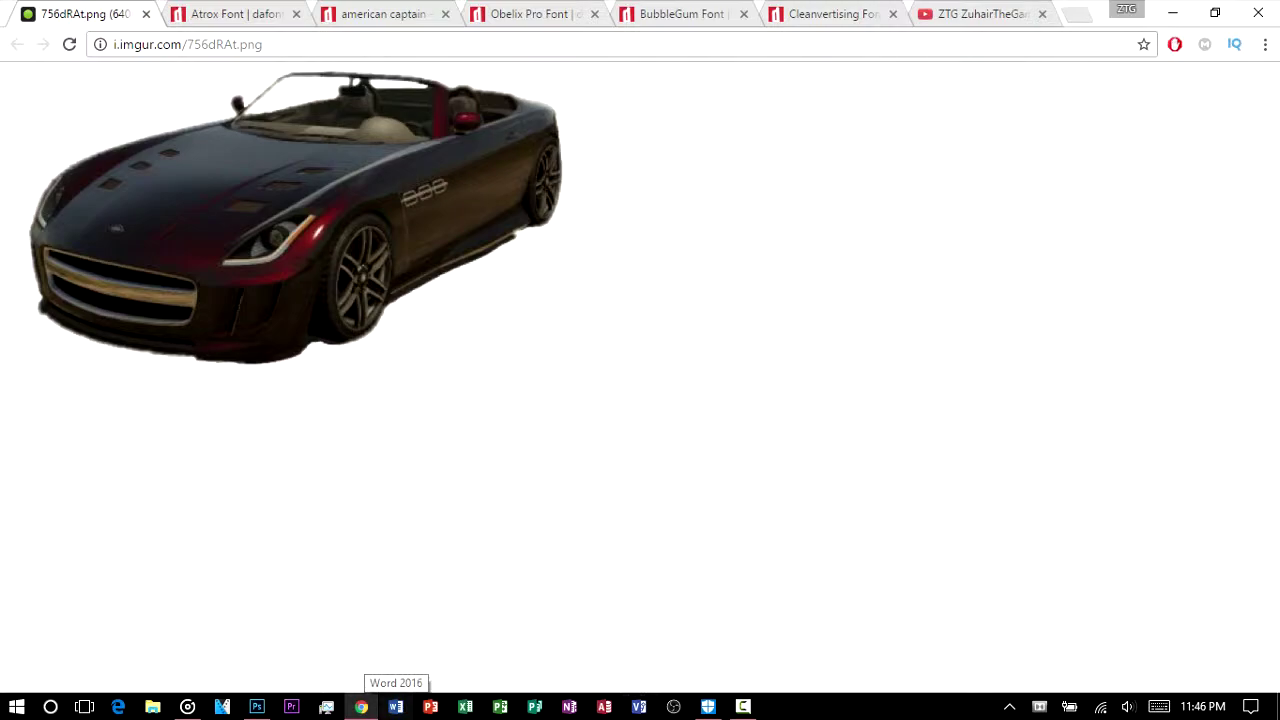
pyautogui.hotkey('ctrl', 'l')
pyautogui.write('go')
pyautogui.press('Return')
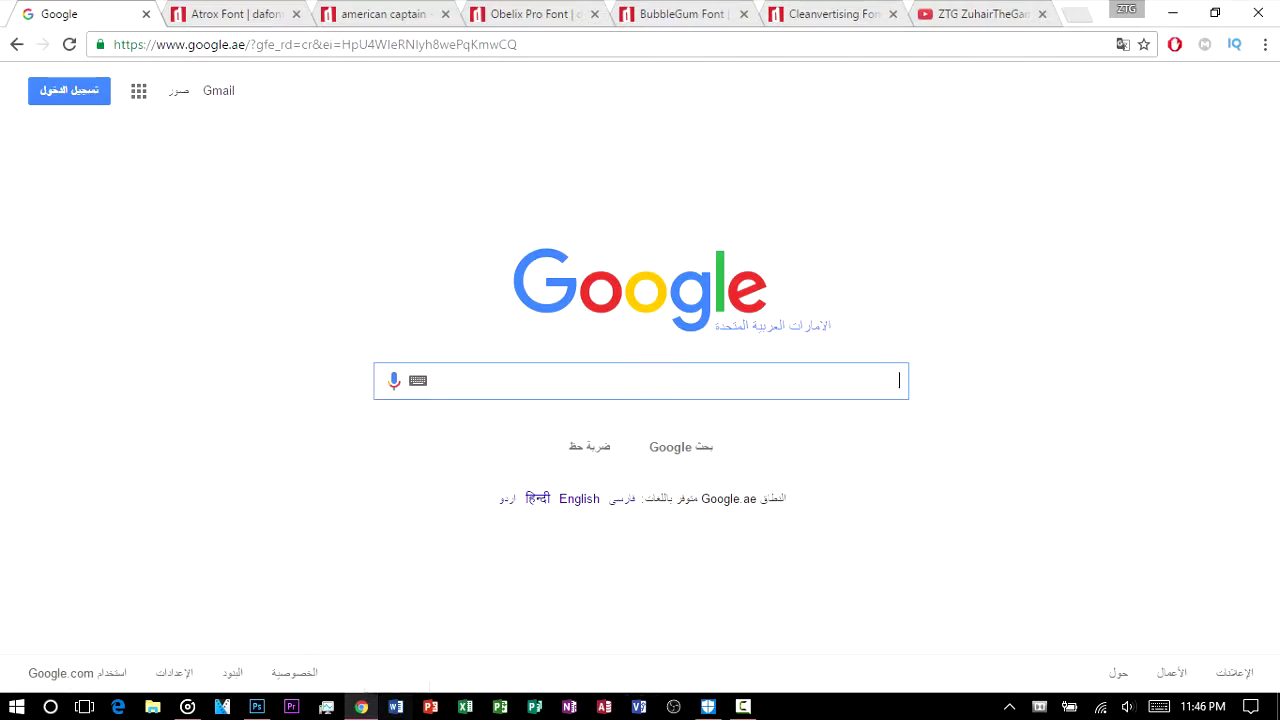
pyautogui.write('michael ')
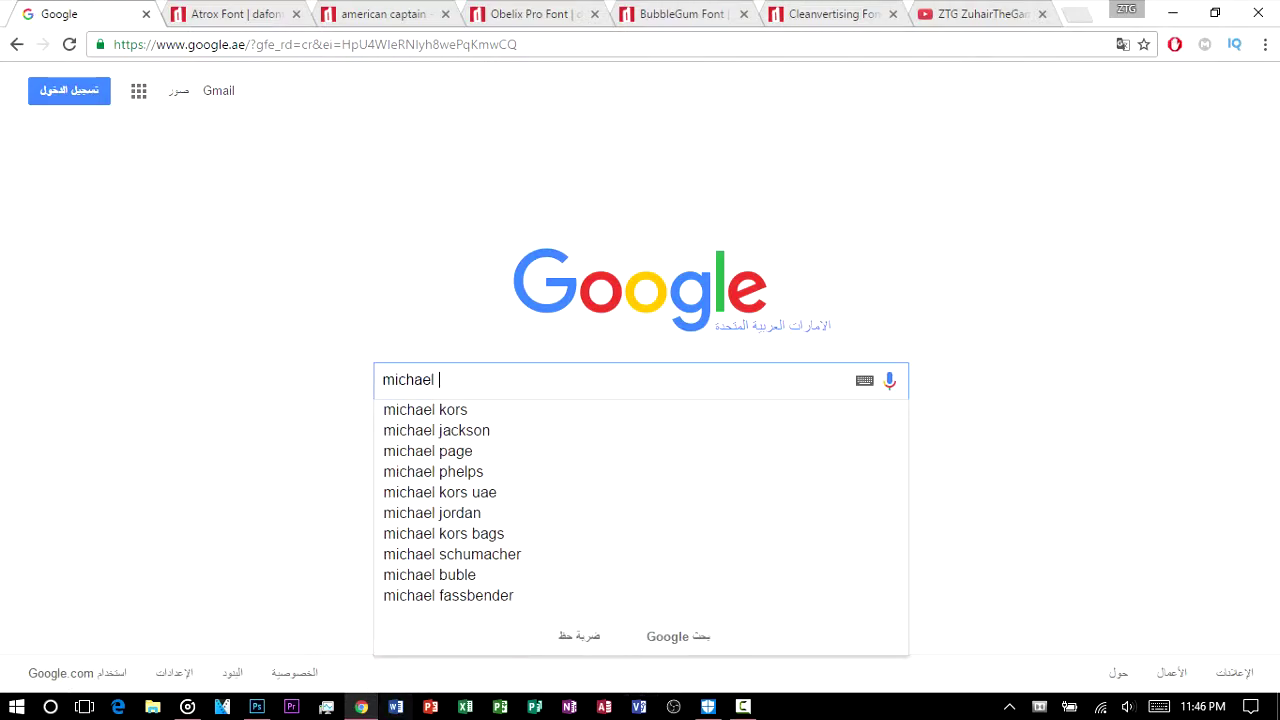
pyautogui.write('gtav')
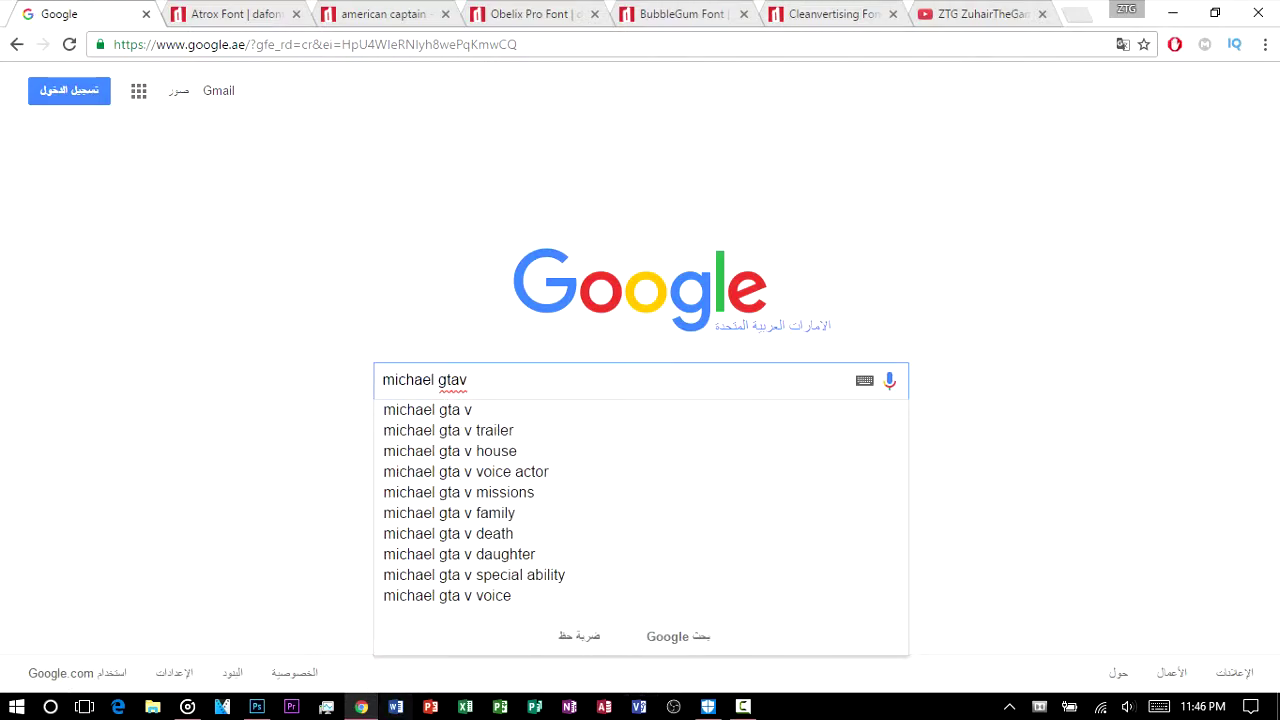
pyautogui.press('Return')
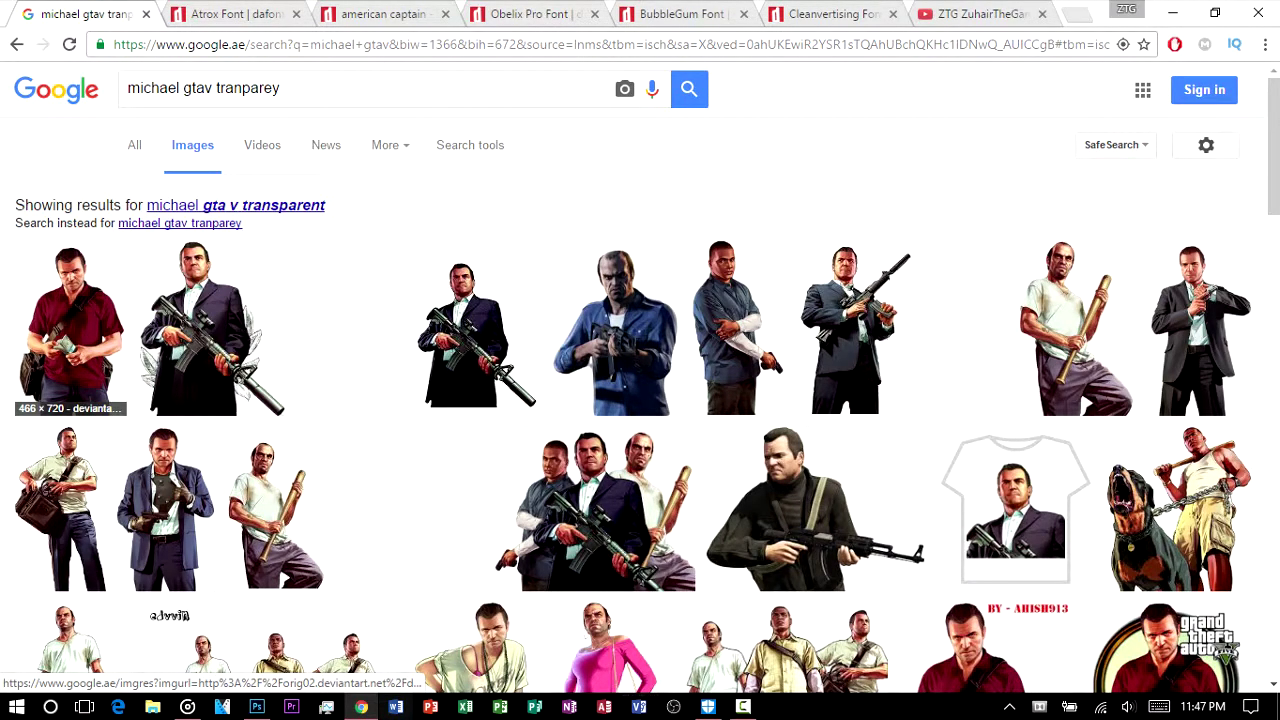
# Open the 466 × 720 DeviantArt image of Michael in the maroon shirt full size in its own tab.
pyautogui.click(78, 335)
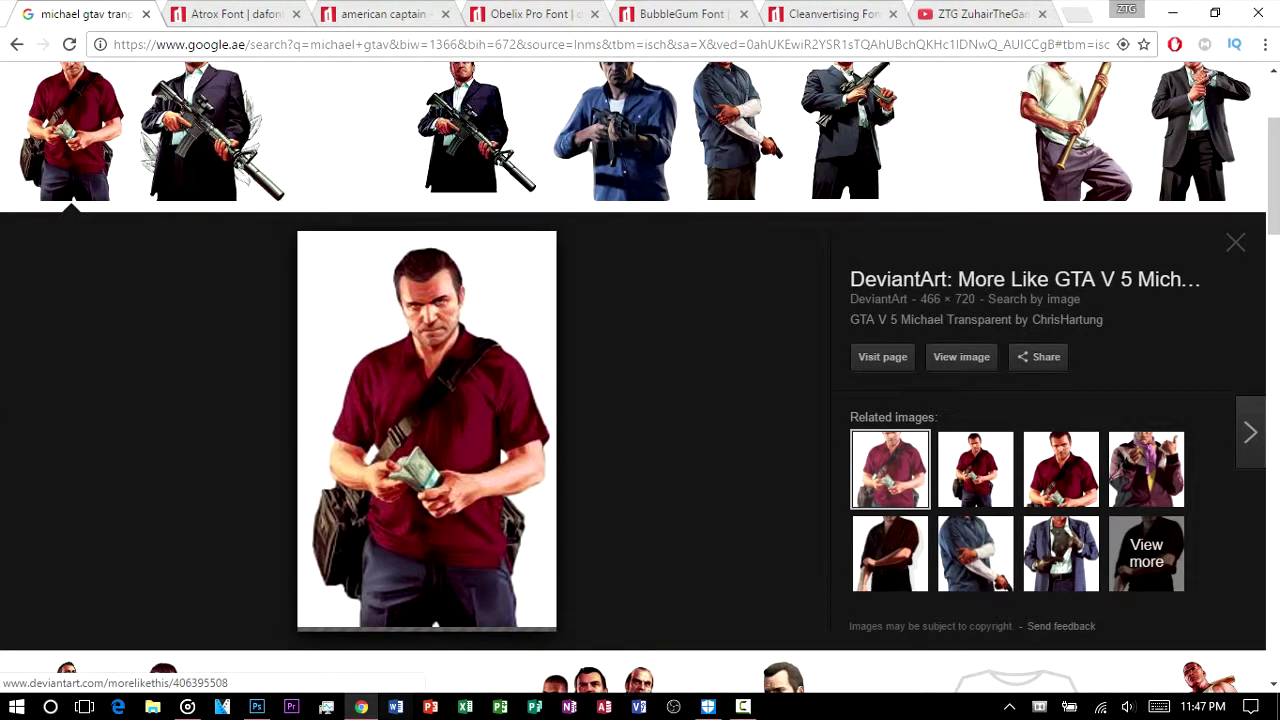
pyautogui.rightClick(420, 390)
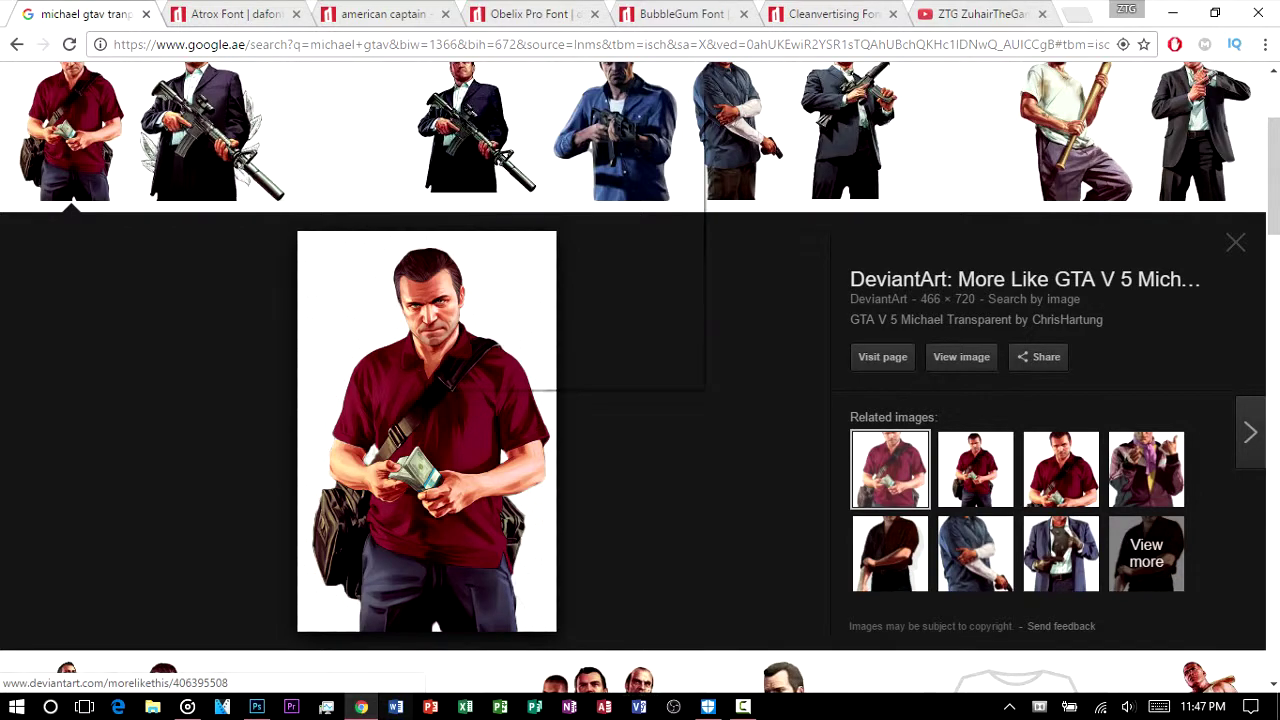
pyautogui.click(505, 226)
pyautogui.click(200, 14)
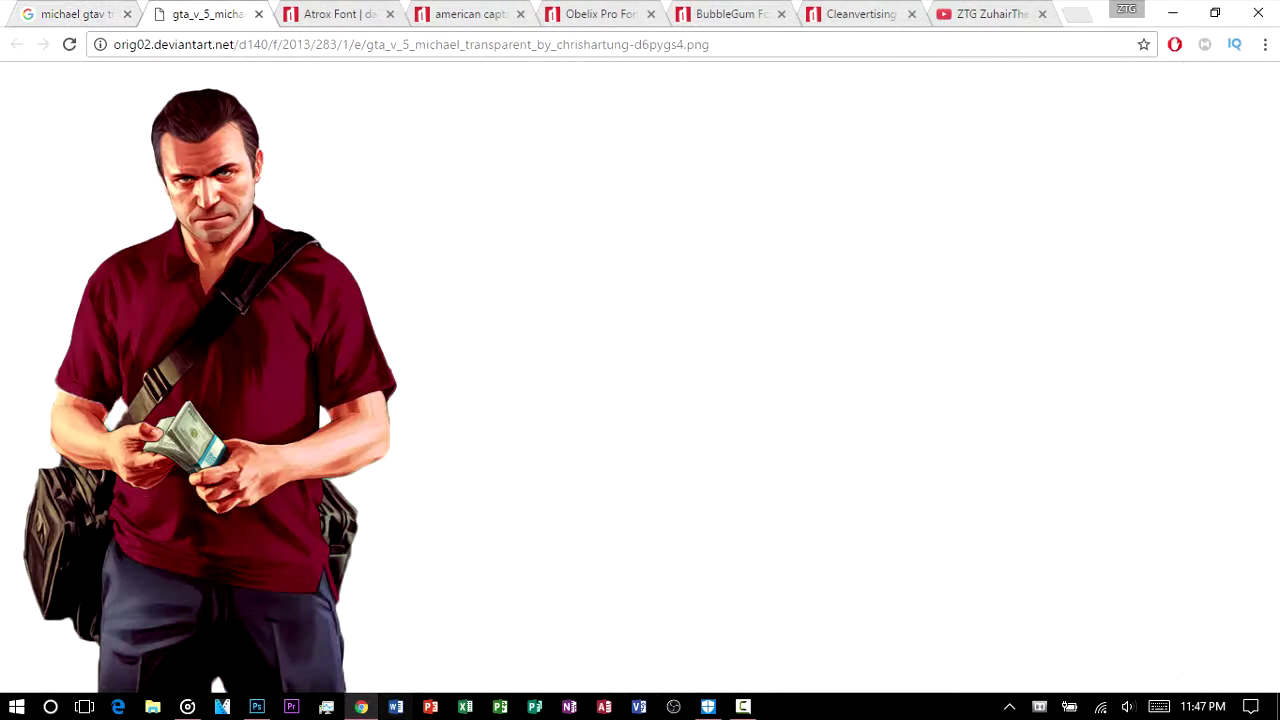
# Save the full-size Michael image from the browser to the desktop.
pyautogui.moveTo(259, 320); pyautogui.dragTo(257, 706)
pyautogui.moveTo(362, 706); pyautogui.dragTo(1277, 691)
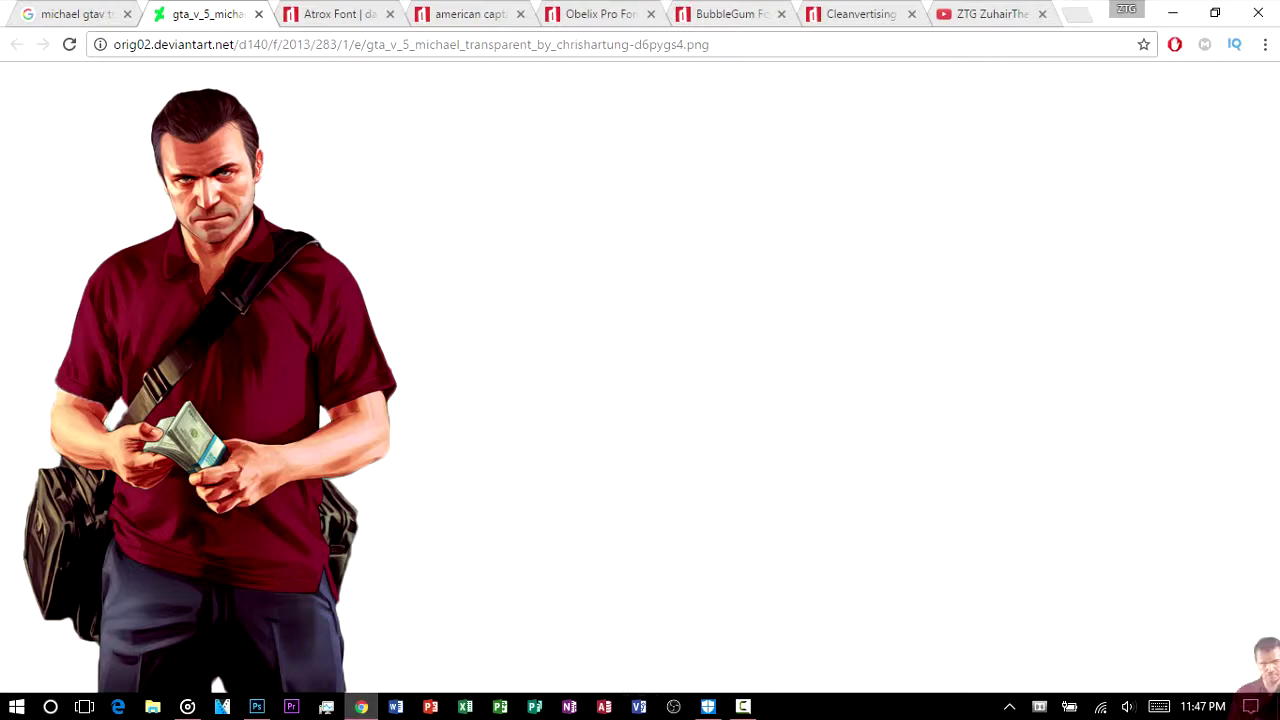
pyautogui.moveTo(1277, 700); pyautogui.dragTo(682, 305)
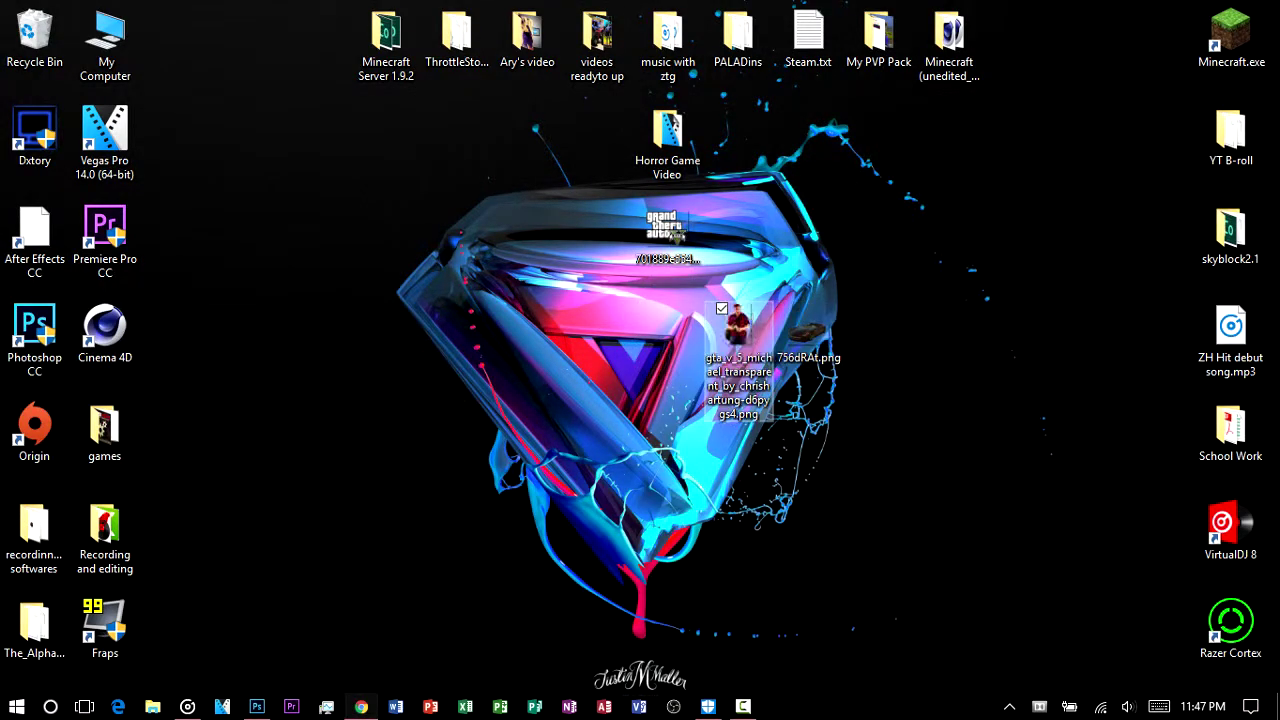
# Switch to Photoshop, add a new layer above the car in Extra Elements and place the gta_v_5_michael_transparent PNG as an embedded object.
pyautogui.click(257, 707)
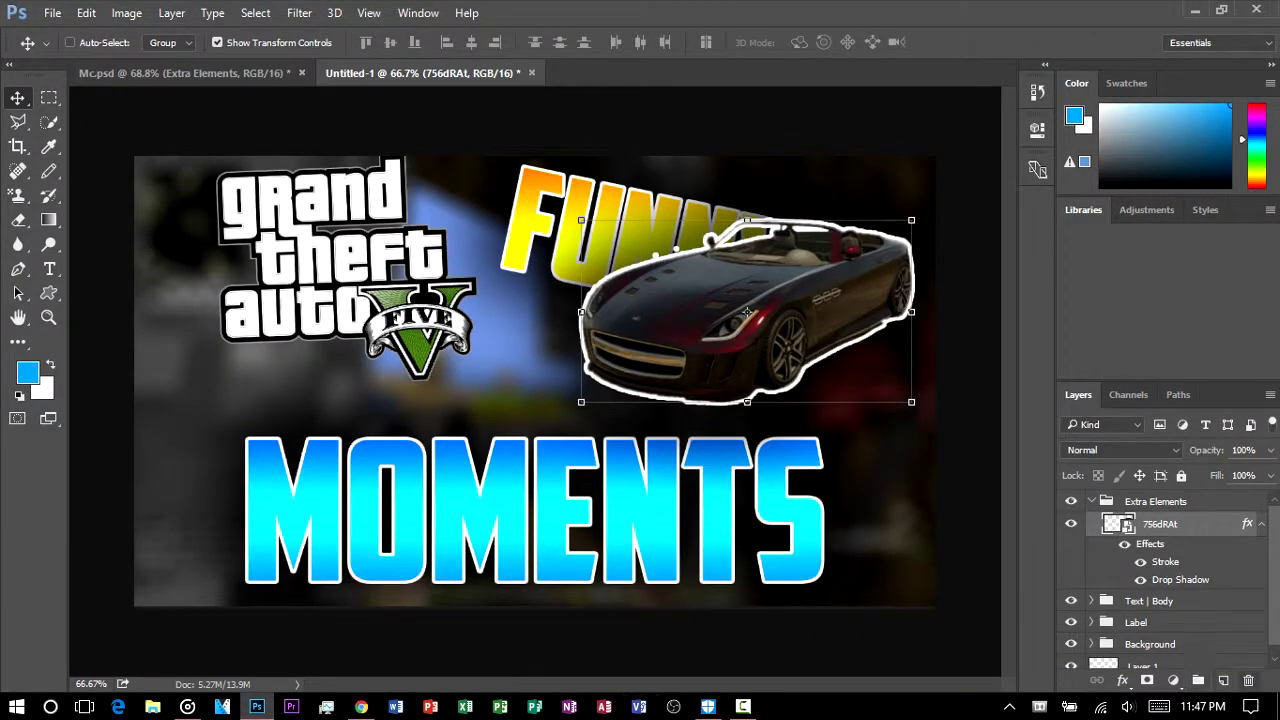
pyautogui.click(1223, 680)
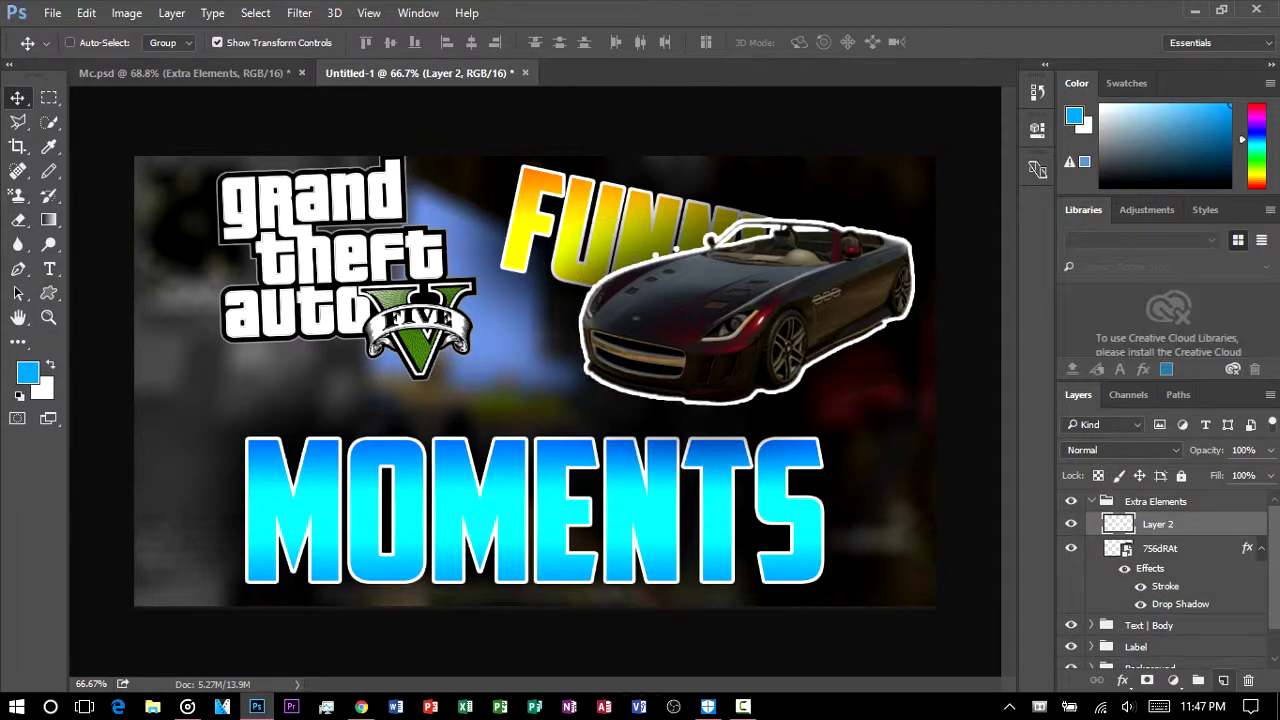
pyautogui.click(52, 13)
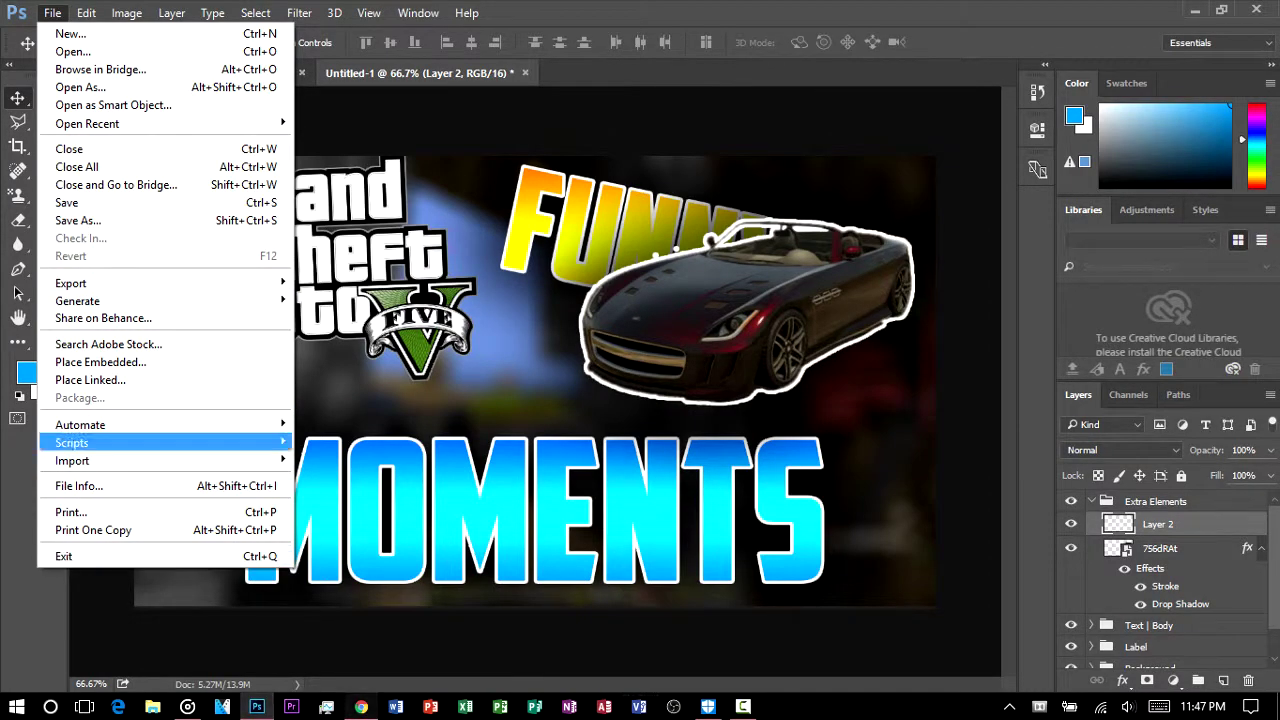
pyautogui.click(100, 362)
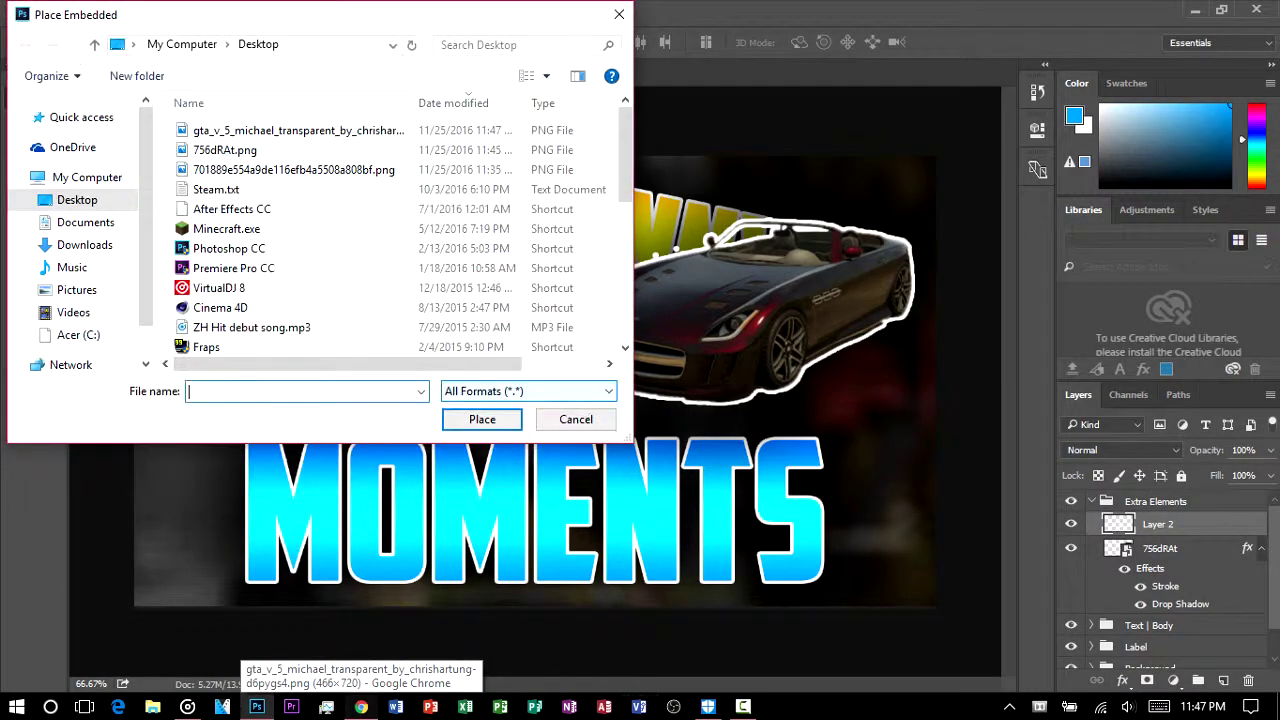
pyautogui.doubleClick(298, 131)
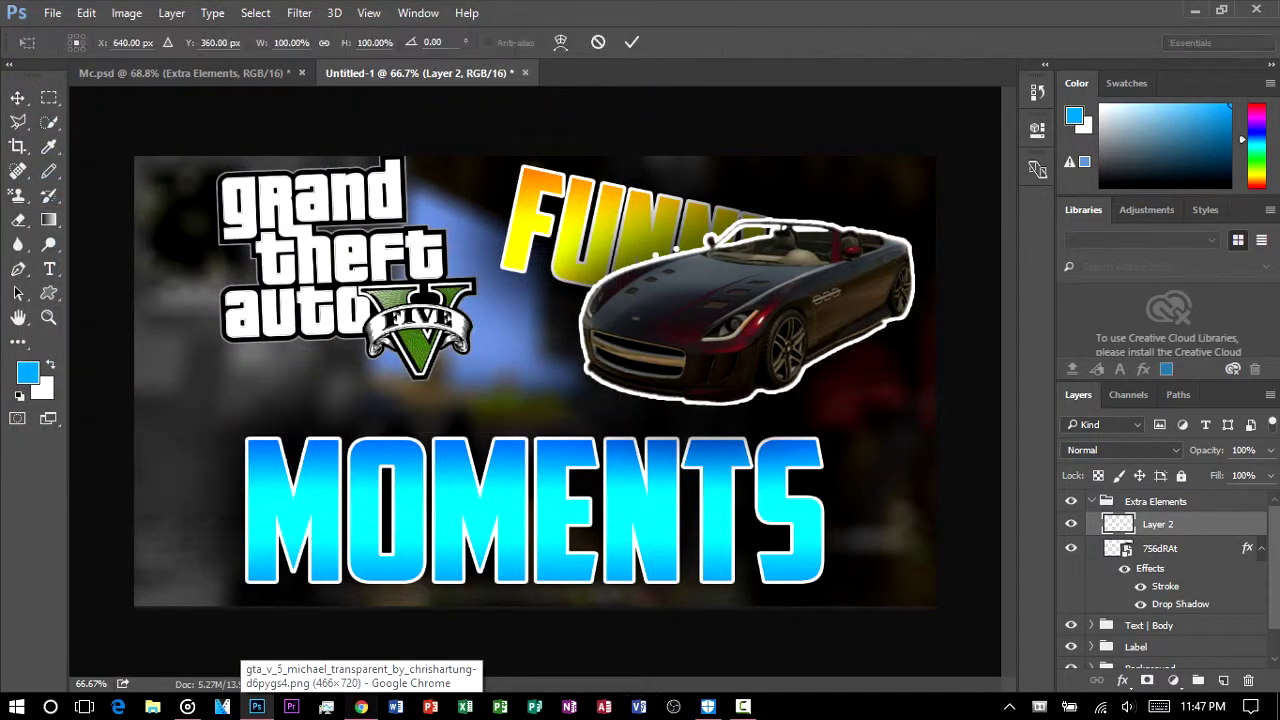
# Rotate the Michael image about 18.8°, scale it to about 86%, position it in the canvas's lower-left corner and apply the transform.
pyautogui.moveTo(650, 418); pyautogui.dragTo(277, 514)
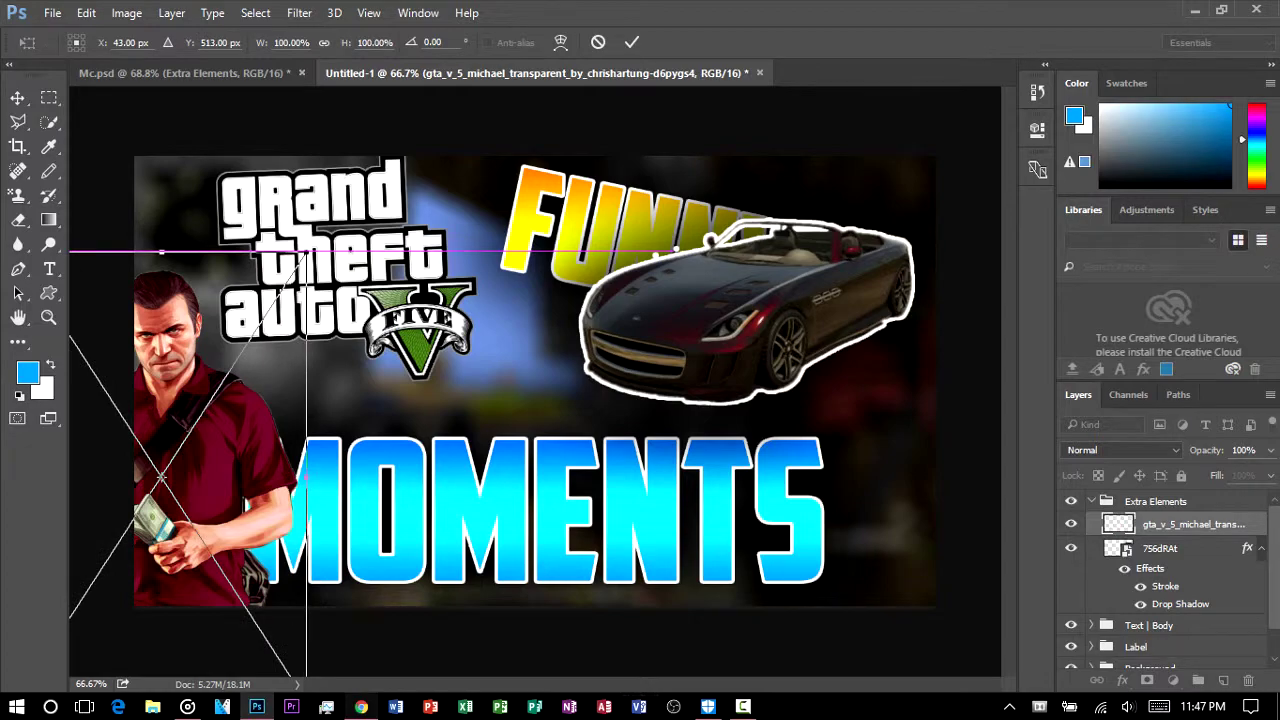
pyautogui.moveTo(374, 496); pyautogui.dragTo(357, 561)
pyautogui.moveTo(302, 523); pyautogui.dragTo(380, 545)
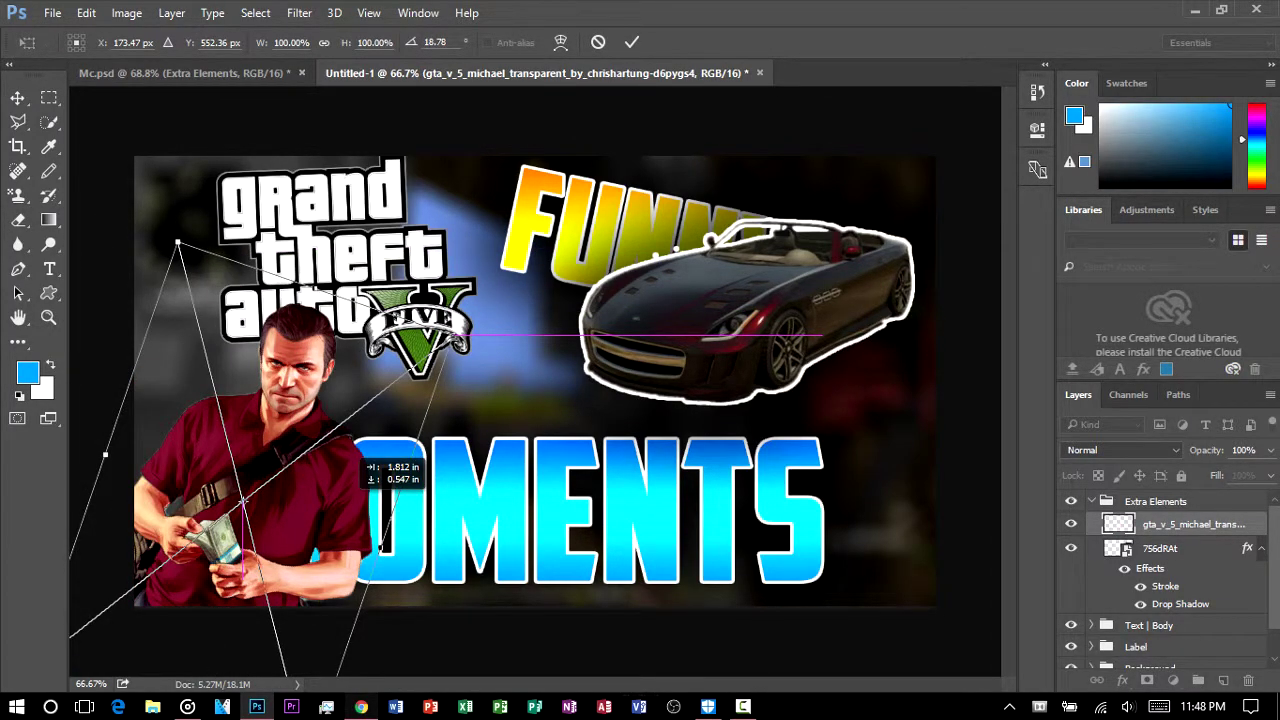
pyautogui.moveTo(350, 497); pyautogui.dragTo(350, 497)
pyautogui.moveTo(448, 338); pyautogui.dragTo(396, 381)
pyautogui.moveTo(304, 490); pyautogui.dragTo(305, 442)
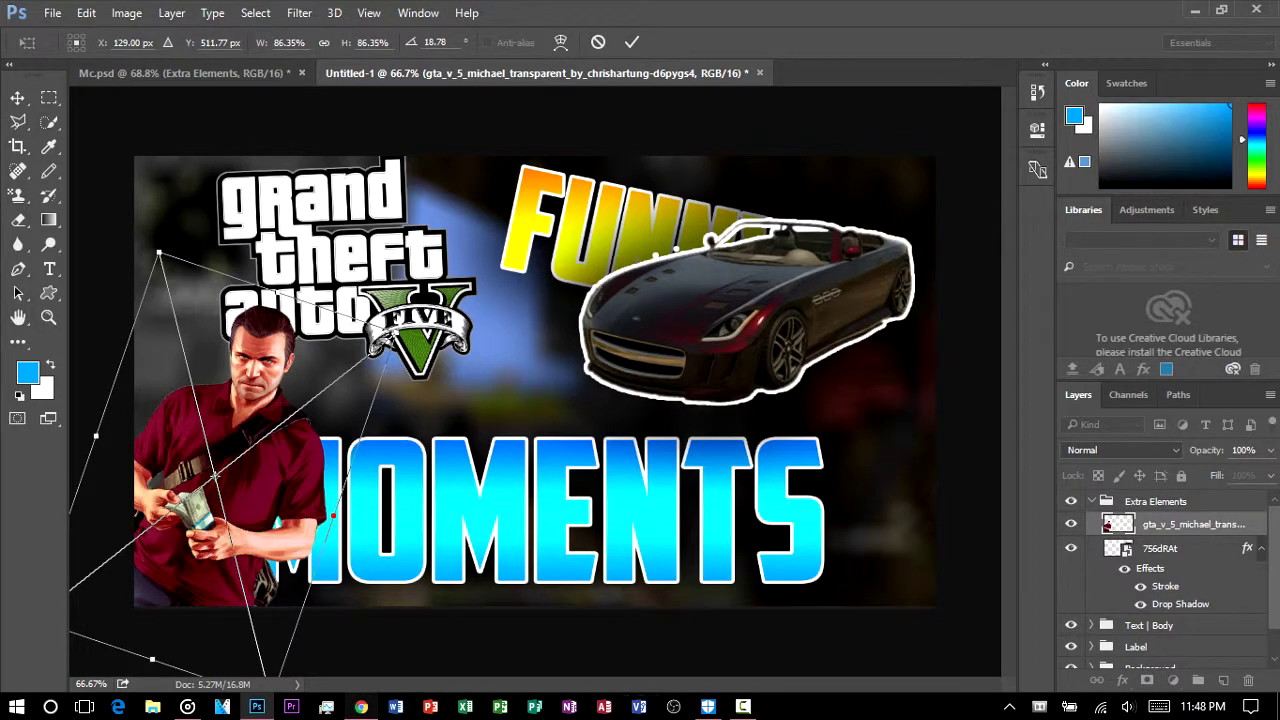
pyautogui.click(631, 42)
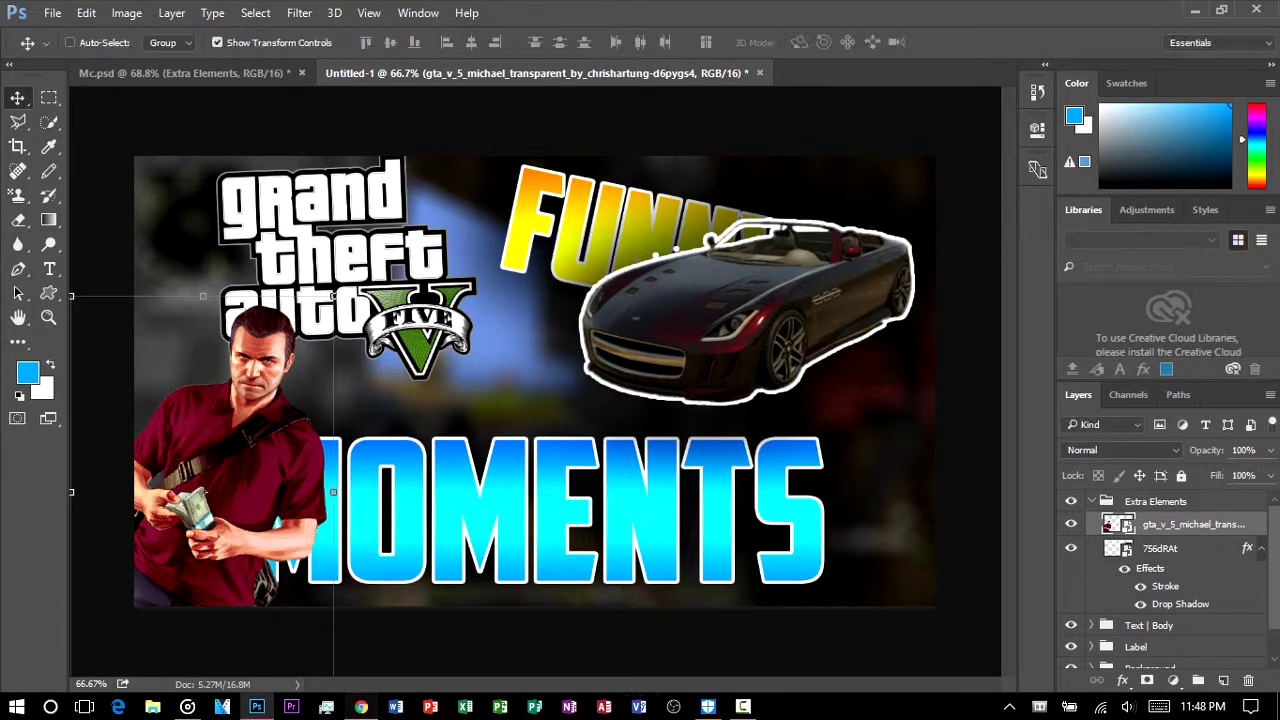
# Add a Drop Shadow to the Michael layer and collapse the Extra Elements group.
pyautogui.rightClick(1186, 524)
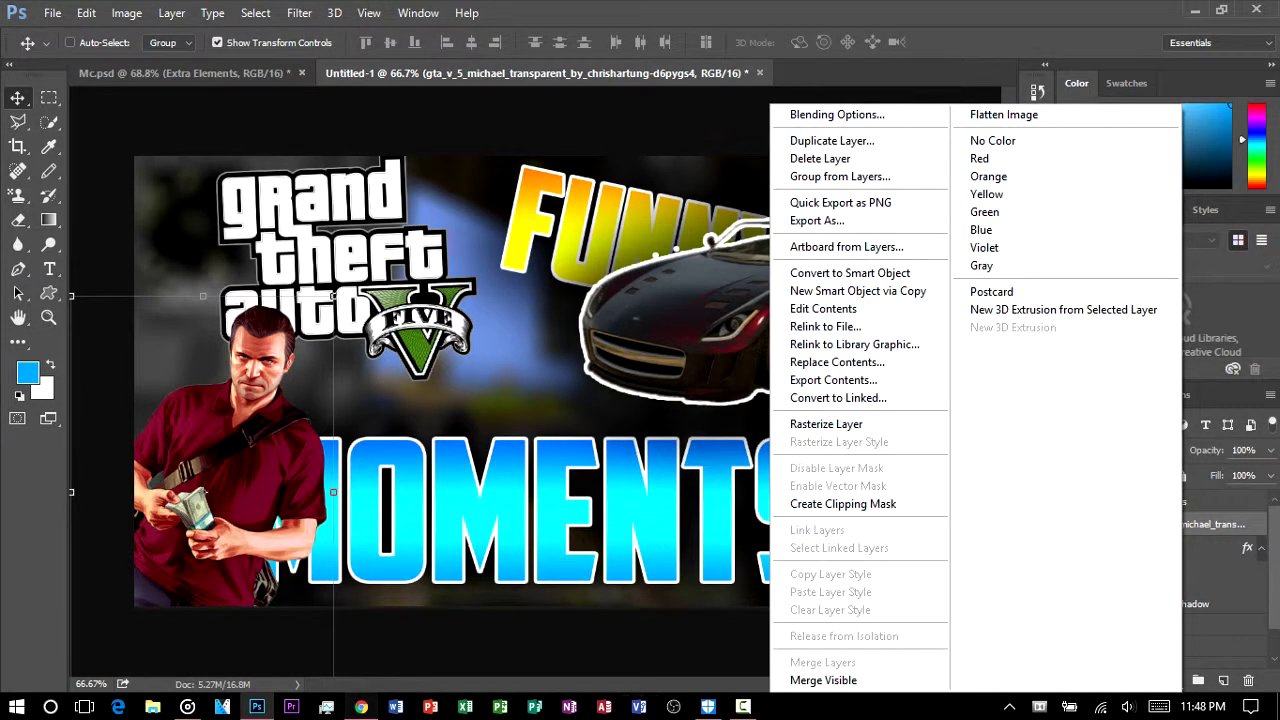
pyautogui.click(838, 115)
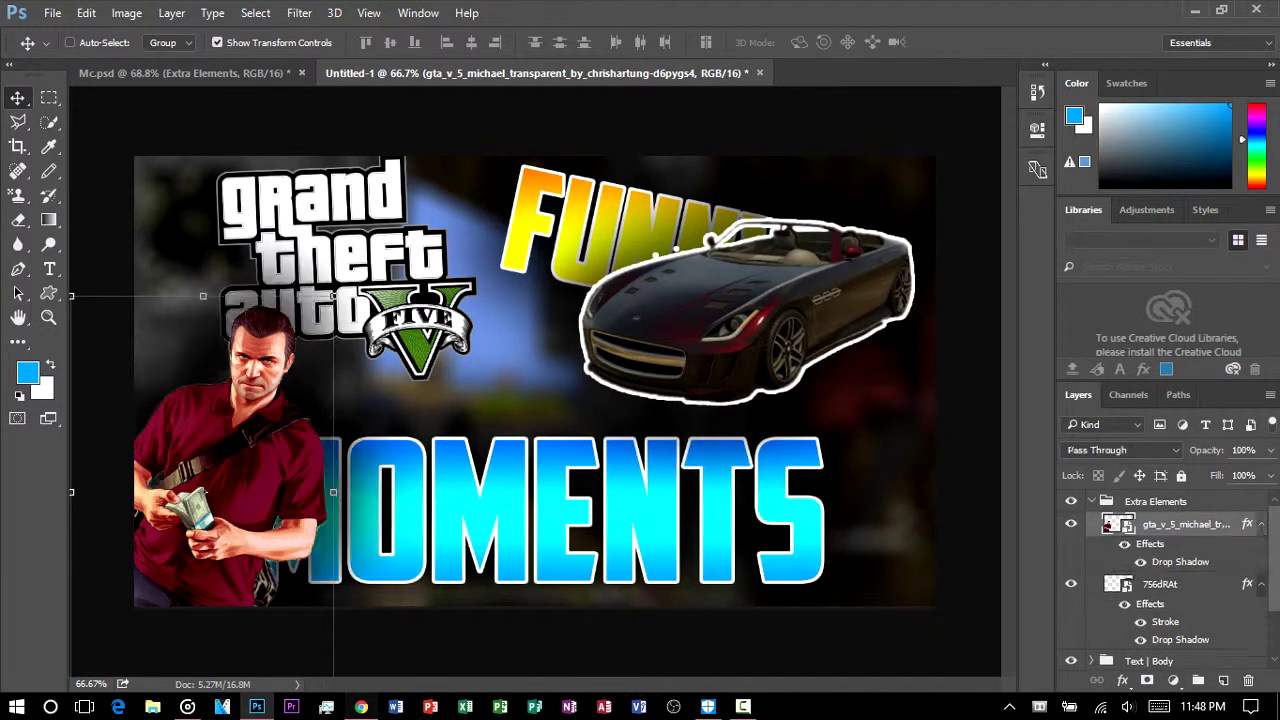
pyautogui.click(1091, 501)
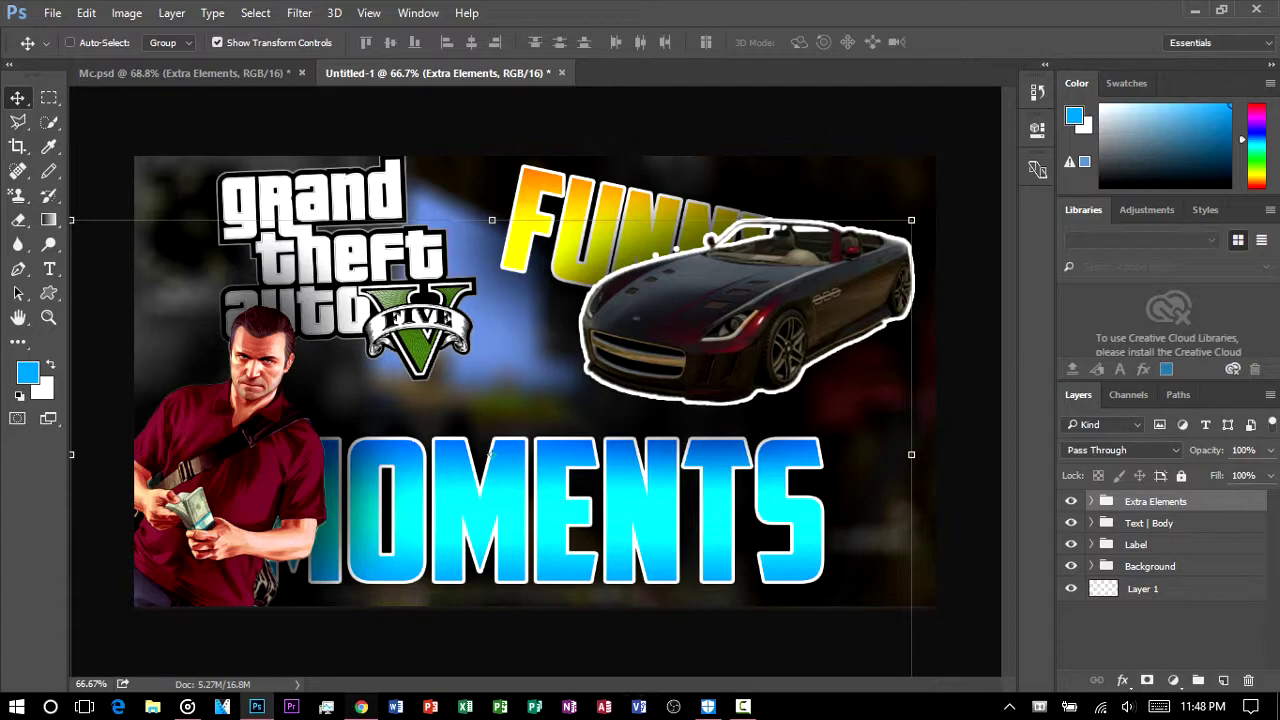
# Expand the Text | Body group and move the MOMENTS text to the right, clear of the Michael image.
pyautogui.click(1149, 523)
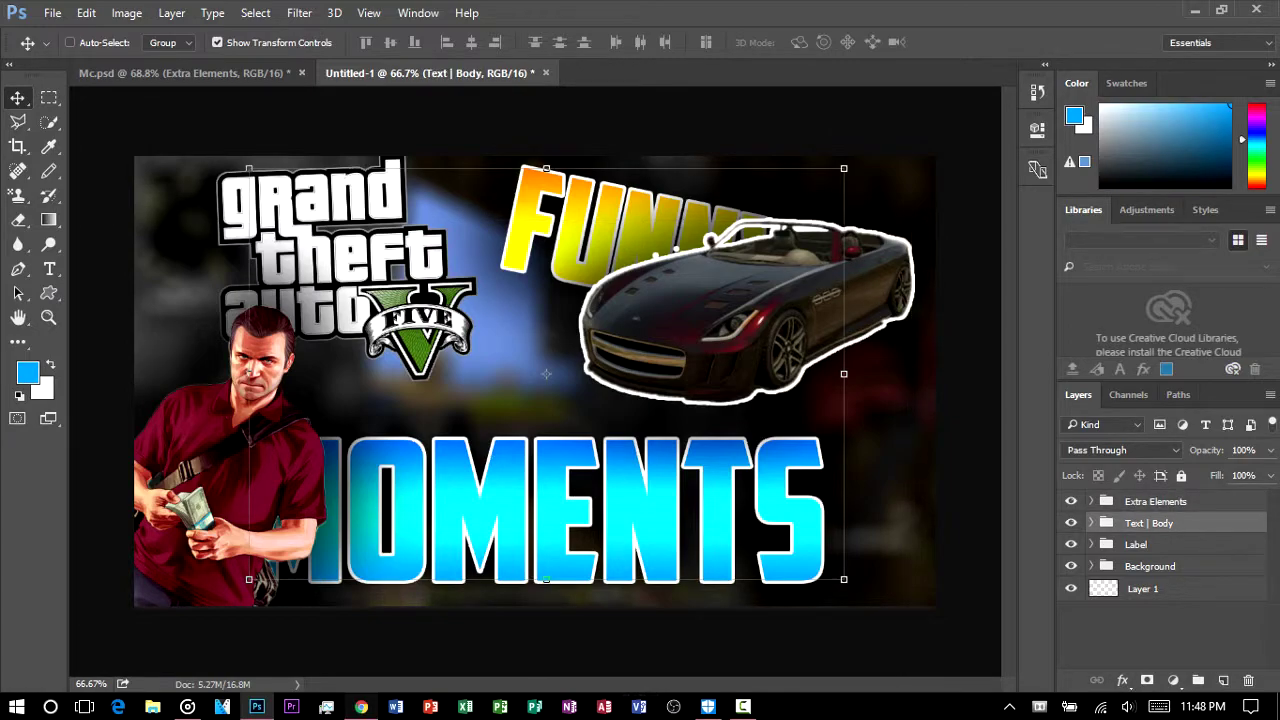
pyautogui.click(1091, 523)
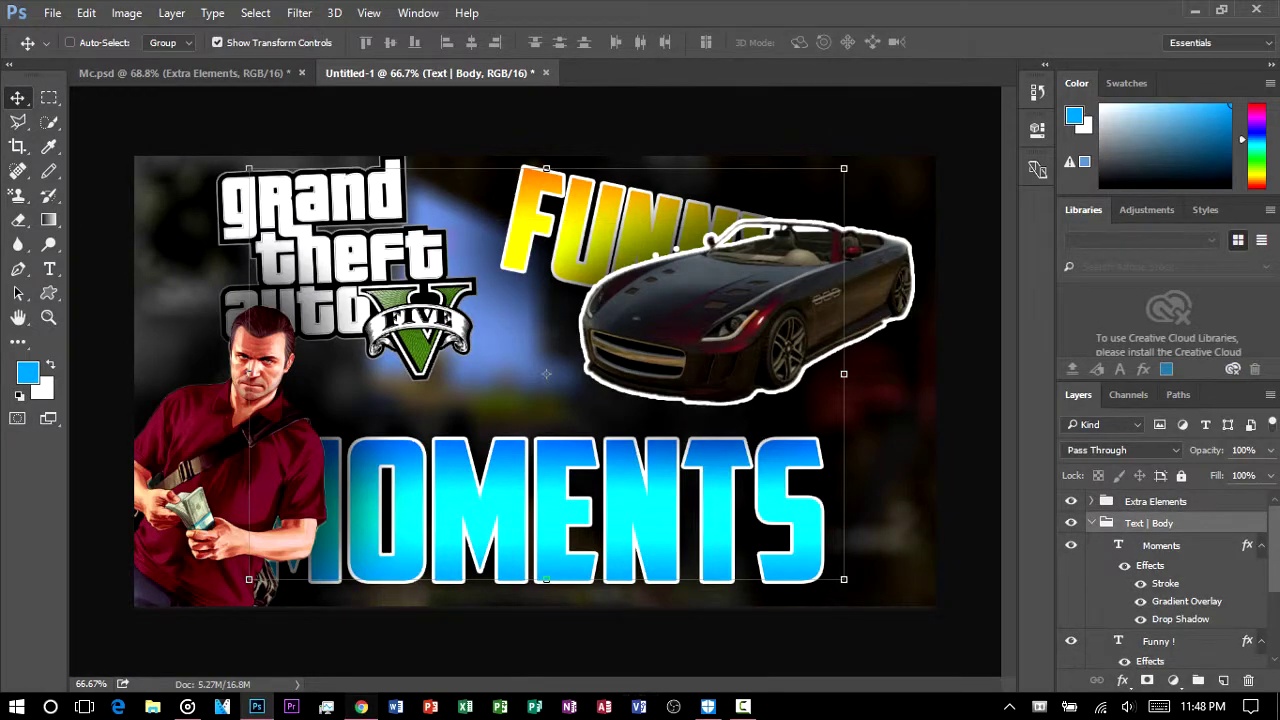
pyautogui.click(1161, 545)
pyautogui.moveTo(598, 490); pyautogui.dragTo(655, 490)
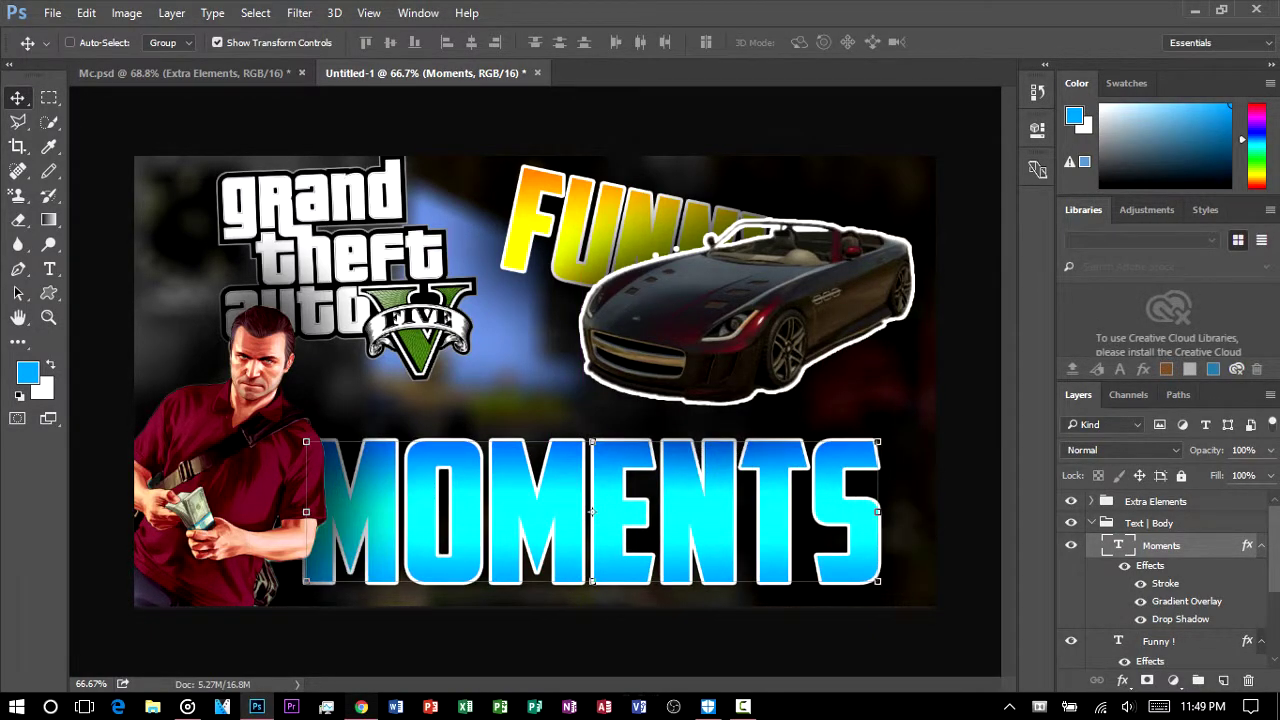
# Rotate the MOMENTS text about -7.7° so that it slants upward to the right.
pyautogui.hotkey('ctrl', 't')
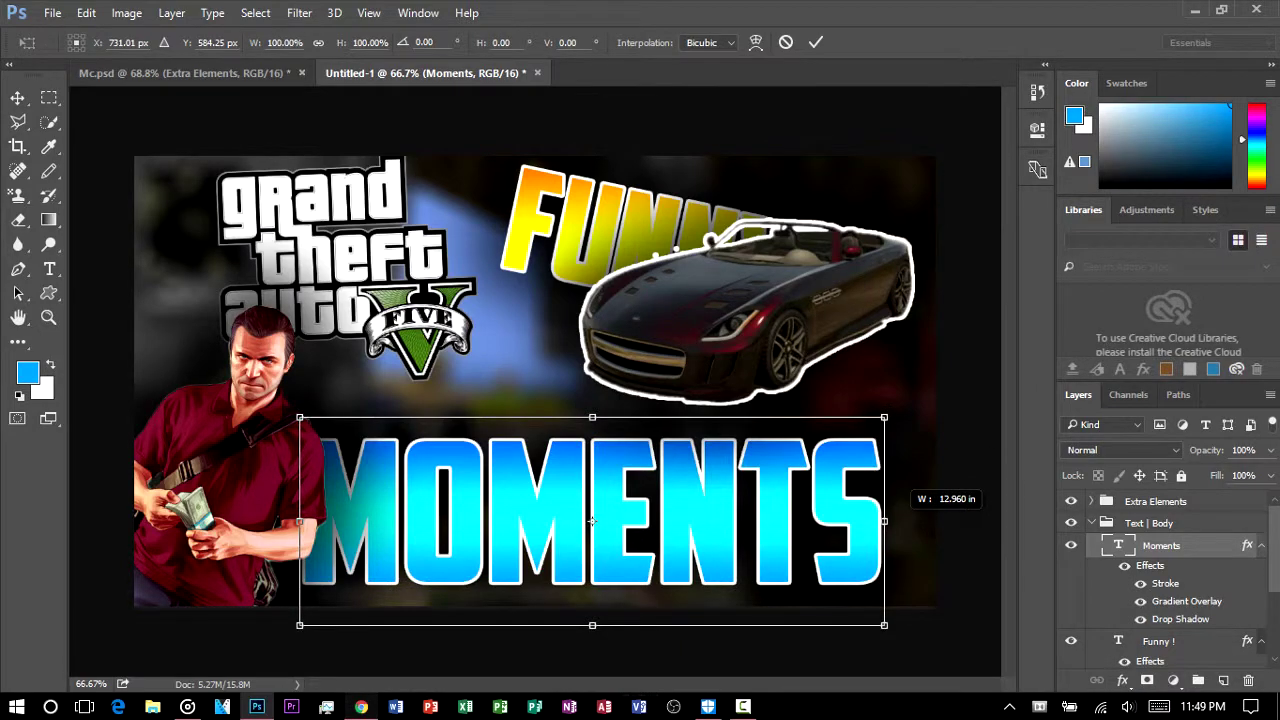
pyautogui.moveTo(884, 521); pyautogui.dragTo(893, 482)
pyautogui.hotkey('ctrl', 'z')
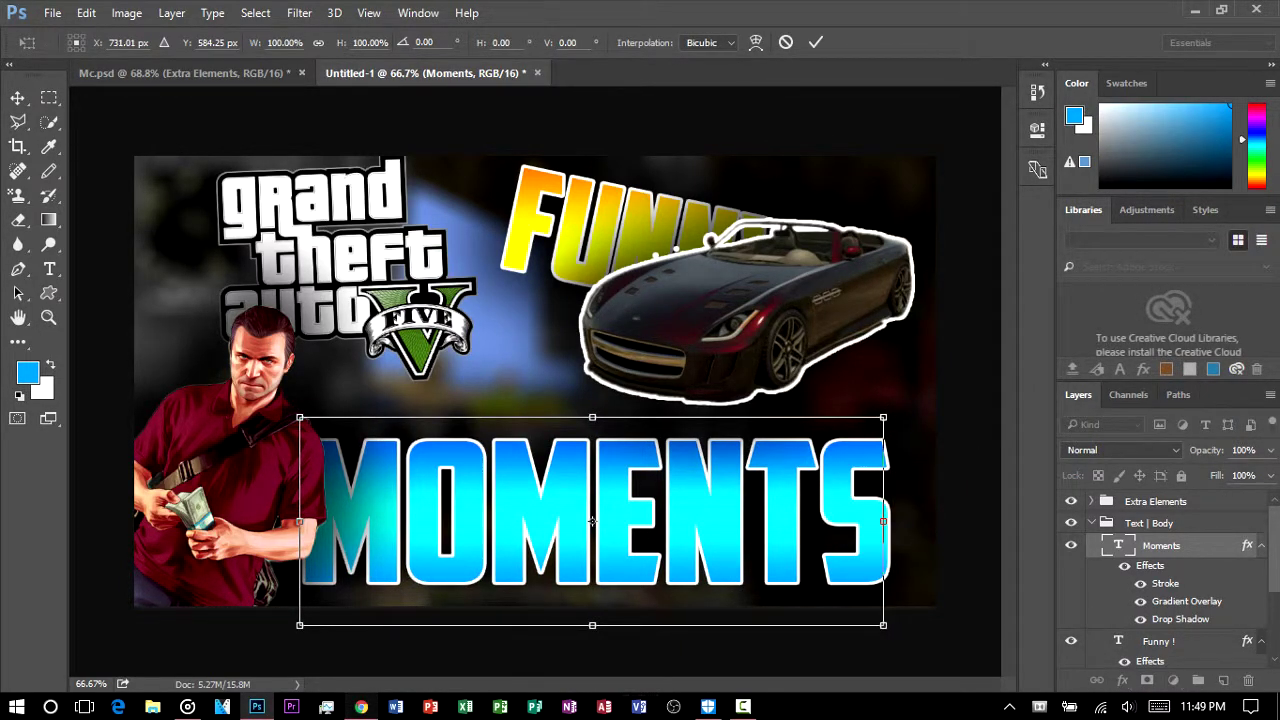
pyautogui.moveTo(889, 629); pyautogui.dragTo(889, 622)
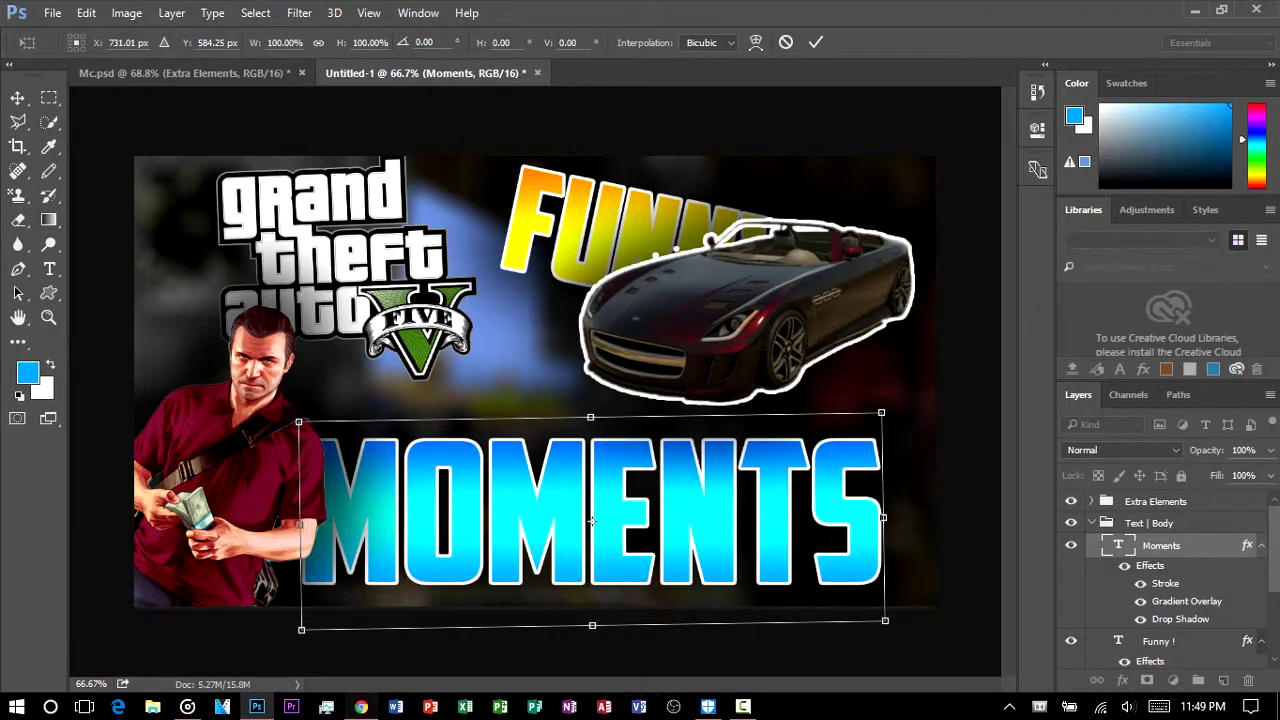
pyautogui.moveTo(912, 488); pyautogui.dragTo(908, 449)
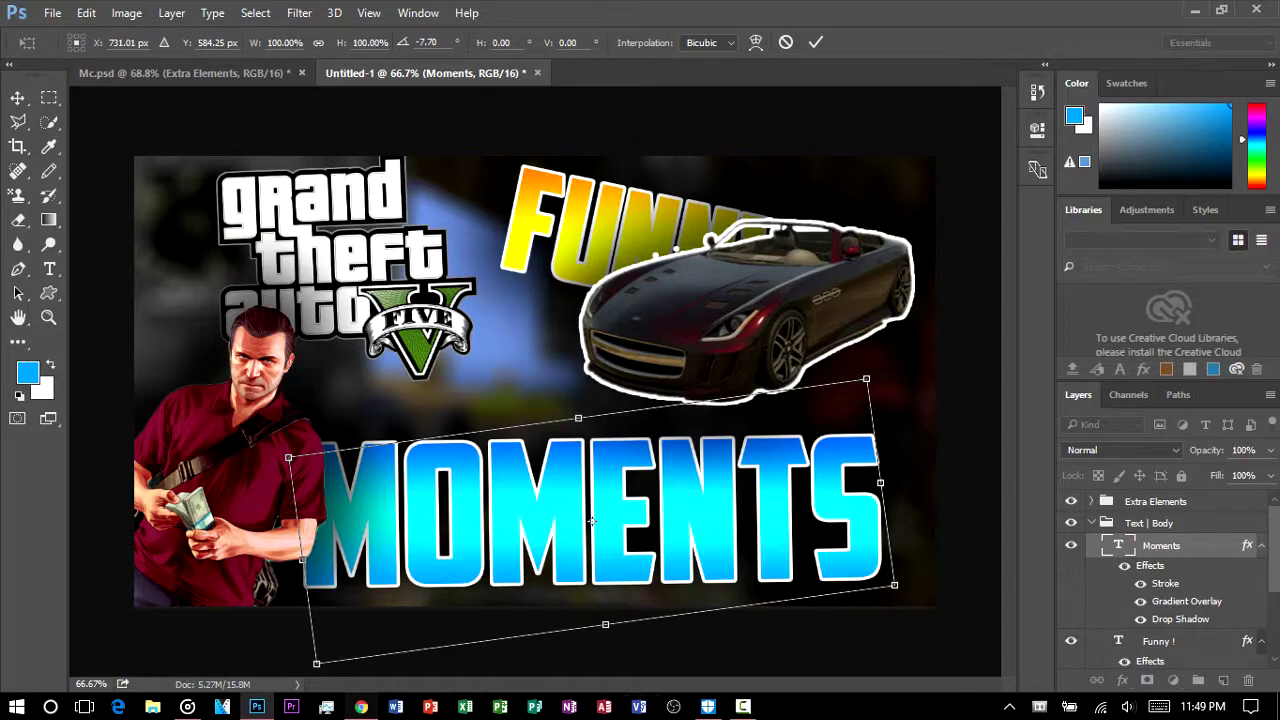
pyautogui.moveTo(592, 521); pyautogui.dragTo(595, 524)
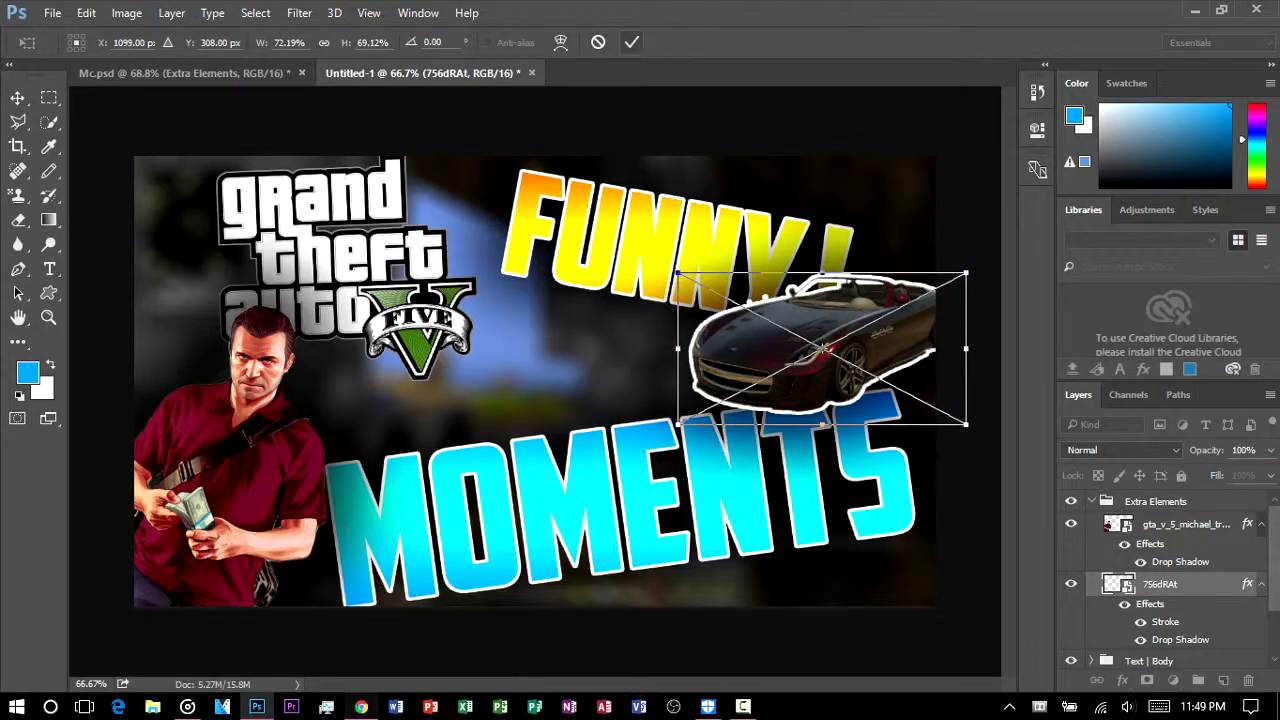
# Scale the car to about 72% wide and 69% high, place it at the right edge between FUNNY ! and MOMENTS, and apply the transform.
pyautogui.click(631, 42)
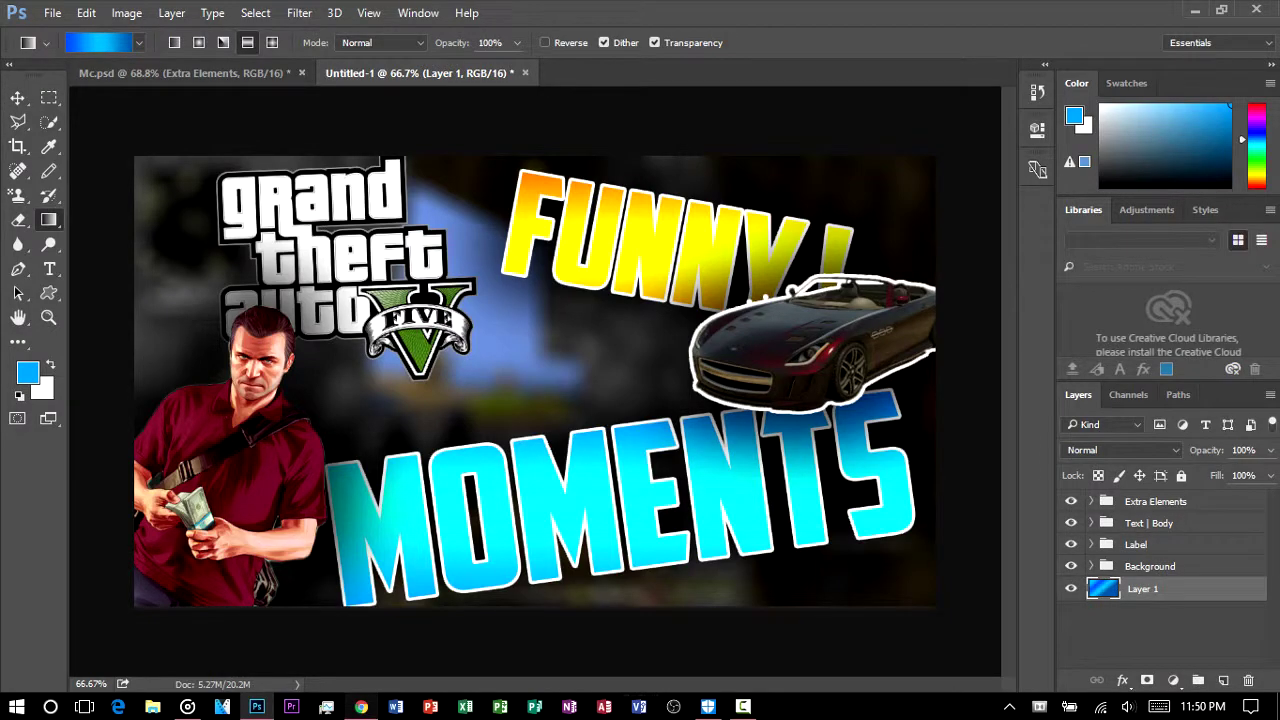
# Save the thumbnail to the desktop as Untitled-1.png in PNG format, with Smallest / Slow compression and no interlacing.
pyautogui.click(52, 13)
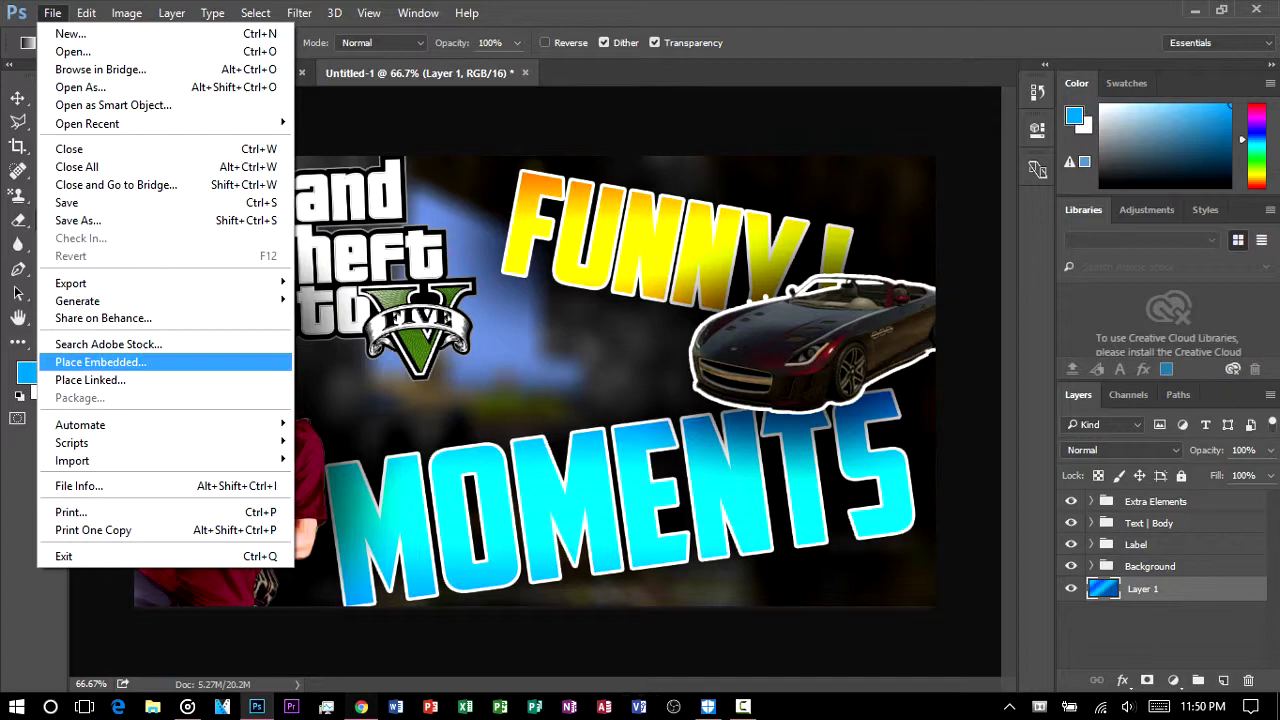
pyautogui.click(100, 220)
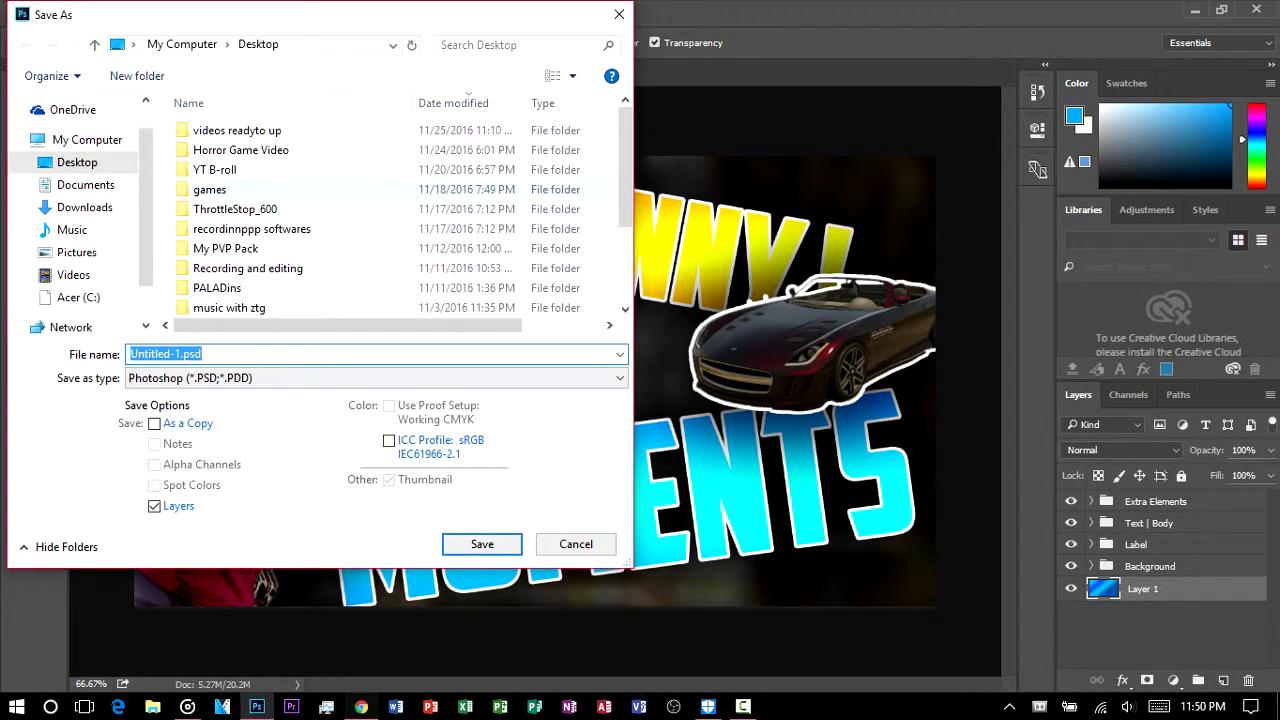
pyautogui.doubleClick(237, 131)
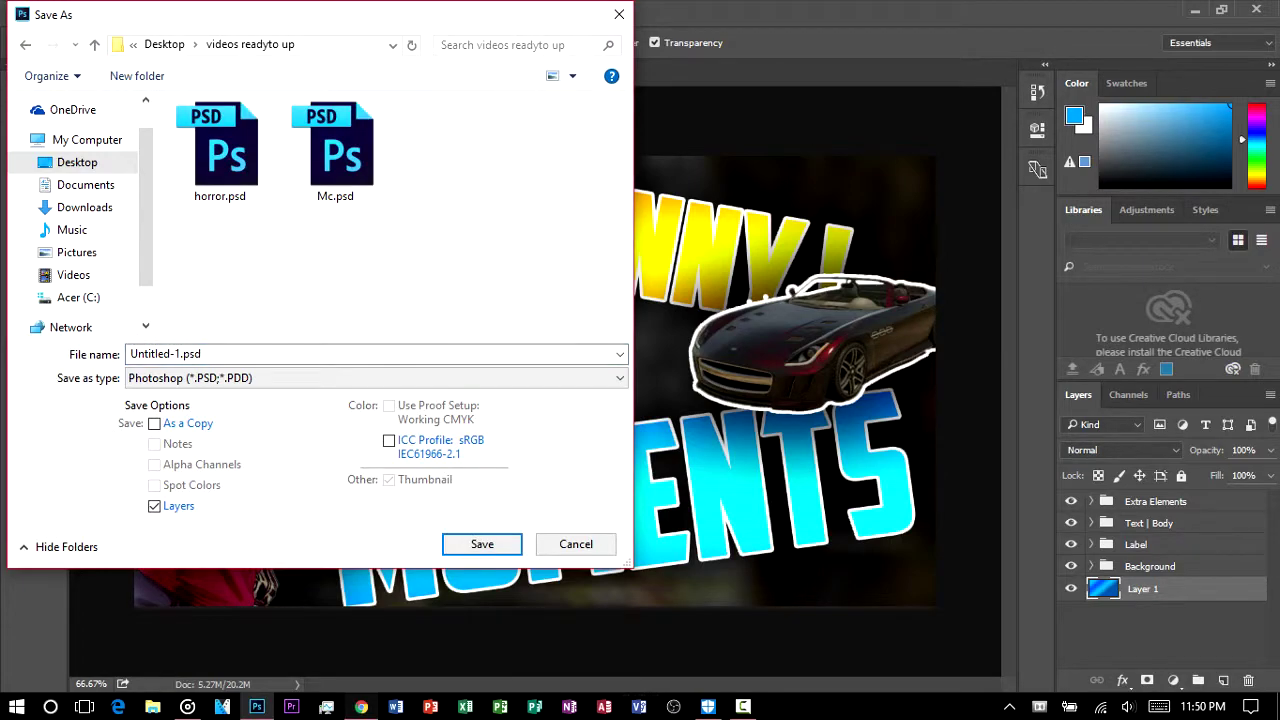
pyautogui.click(206, 355)
pyautogui.moveTo(203, 355); pyautogui.dragTo(194, 355)
pyautogui.click(204, 354)
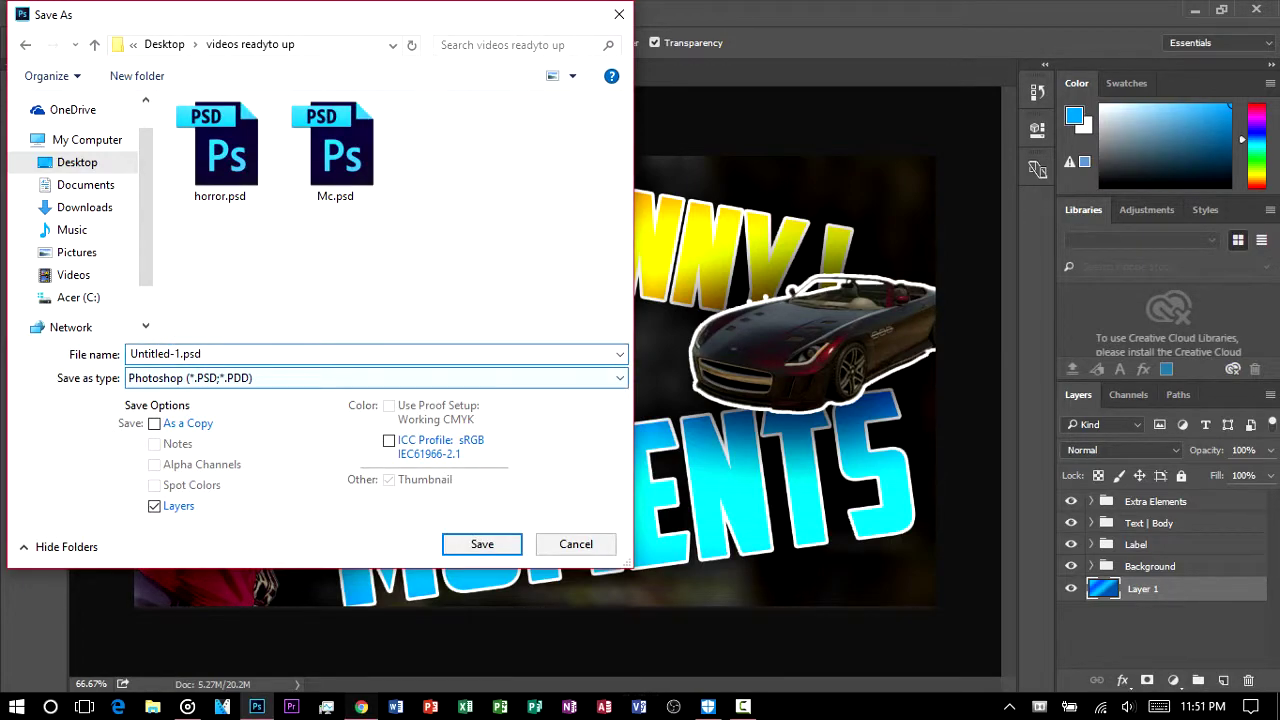
pyautogui.click(376, 378)
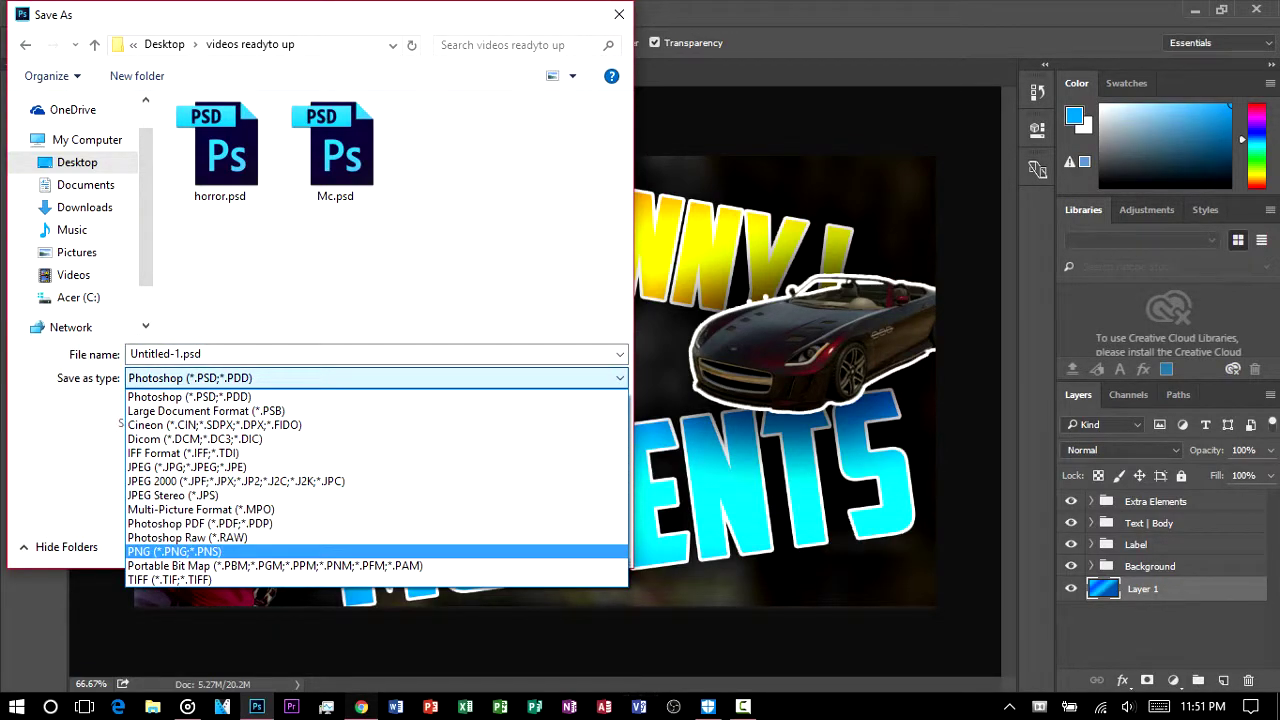
pyautogui.click(176, 552)
pyautogui.click(77, 162)
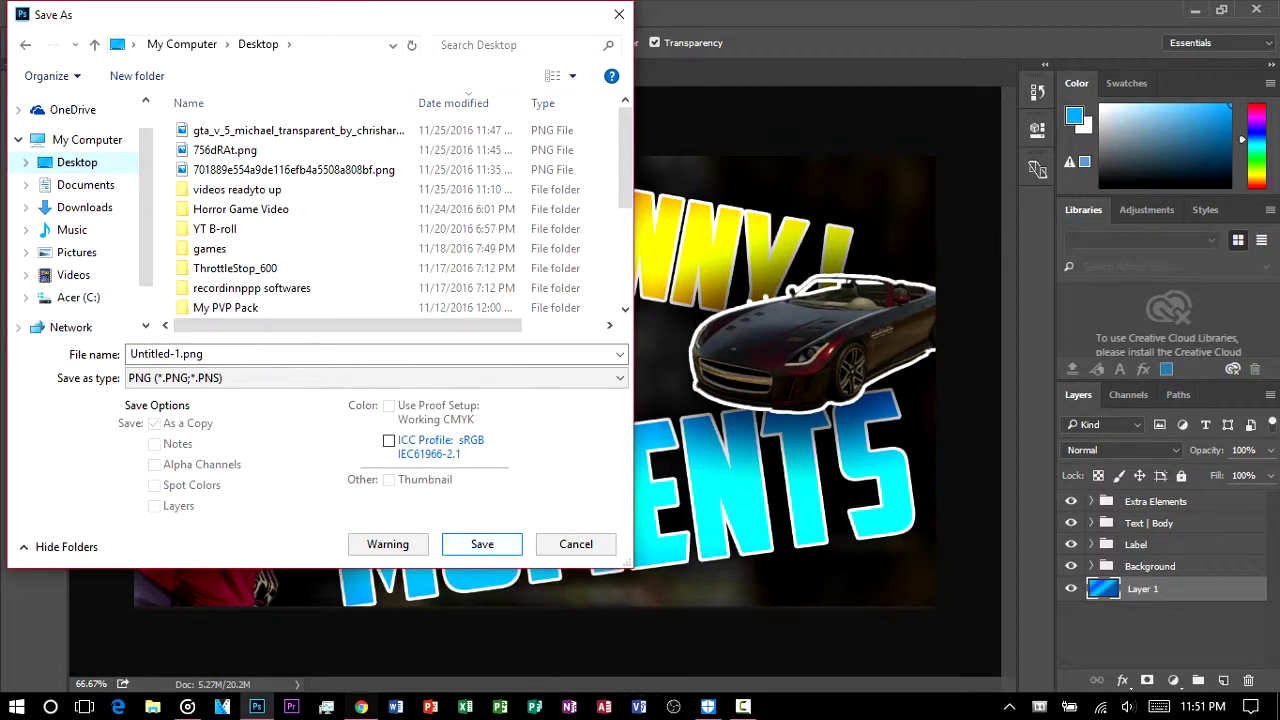
pyautogui.click(482, 544)
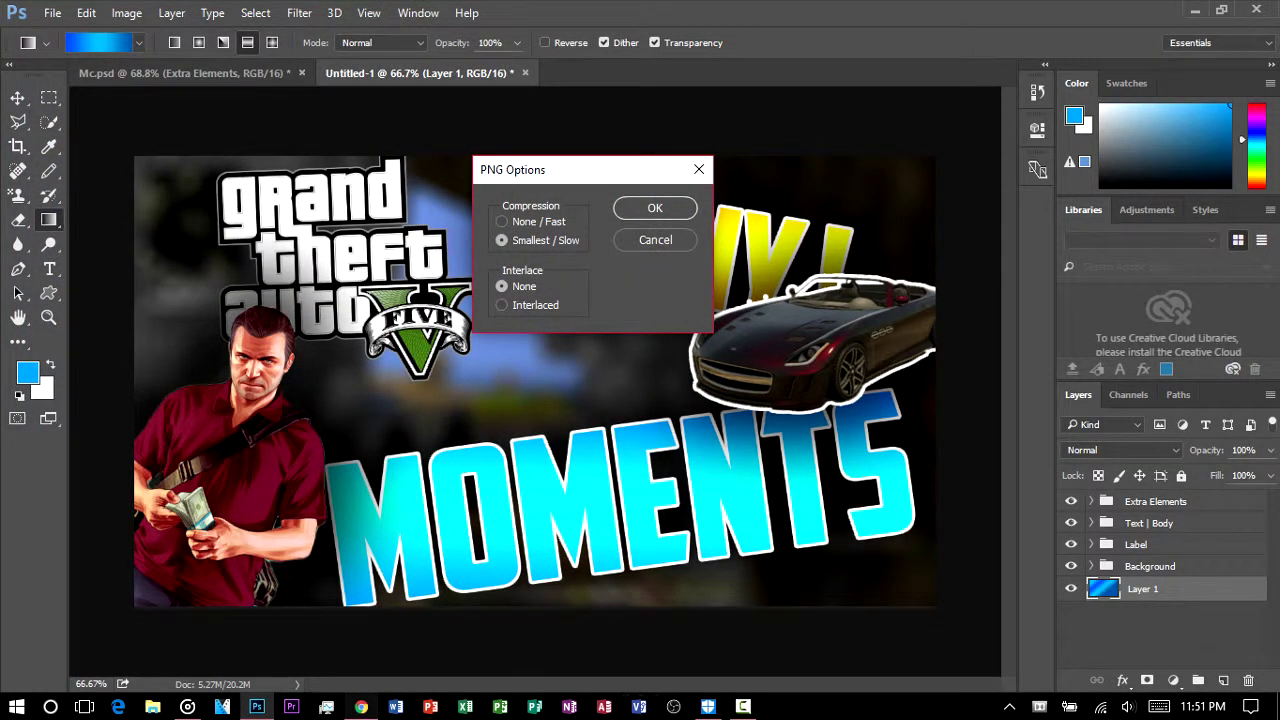
pyautogui.press('Return')
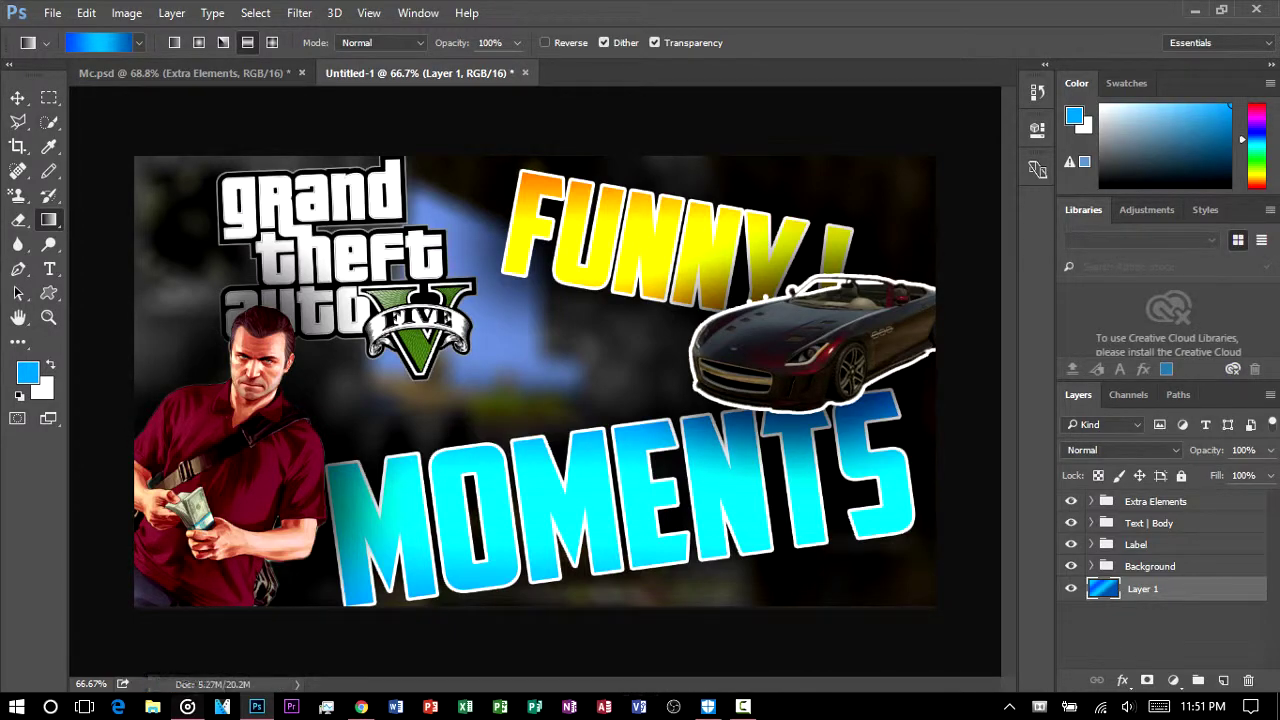
# Quit Photoshop without saving the changes to Untitled-1 and Mc.psd.
pyautogui.hotkey('ctrl', 'q')
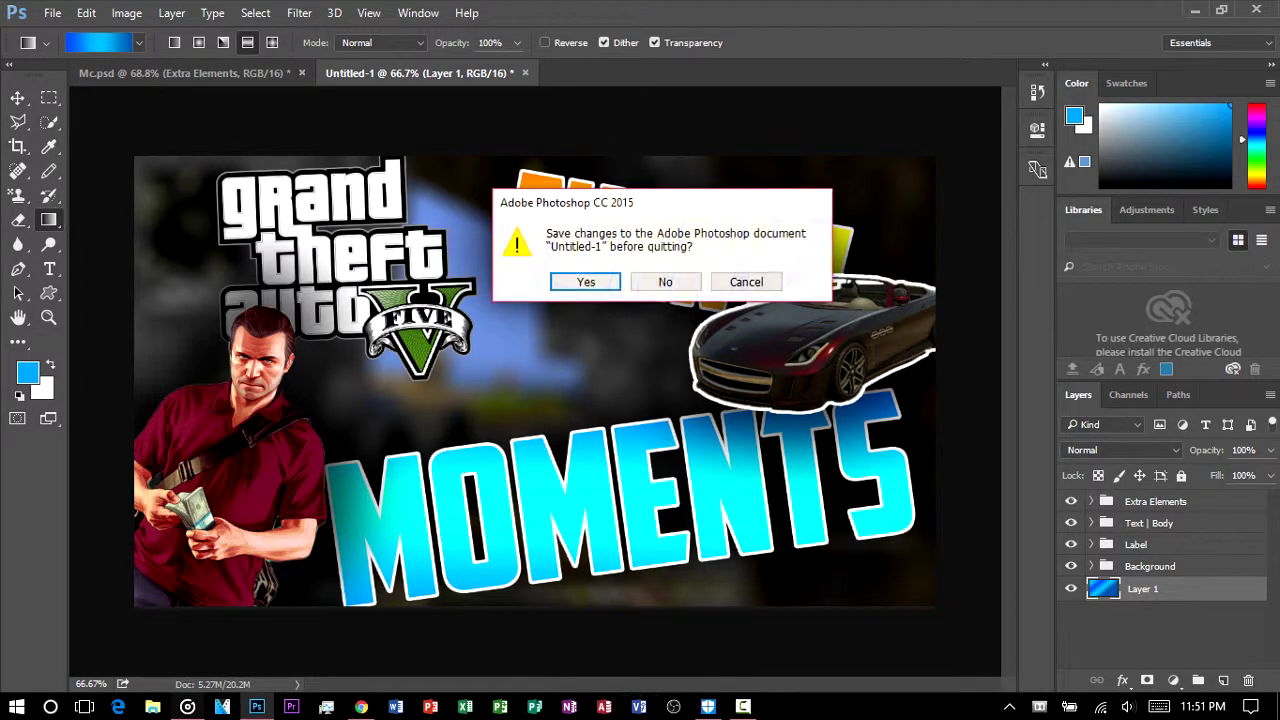
pyautogui.press('Right')
pyautogui.press('Return')
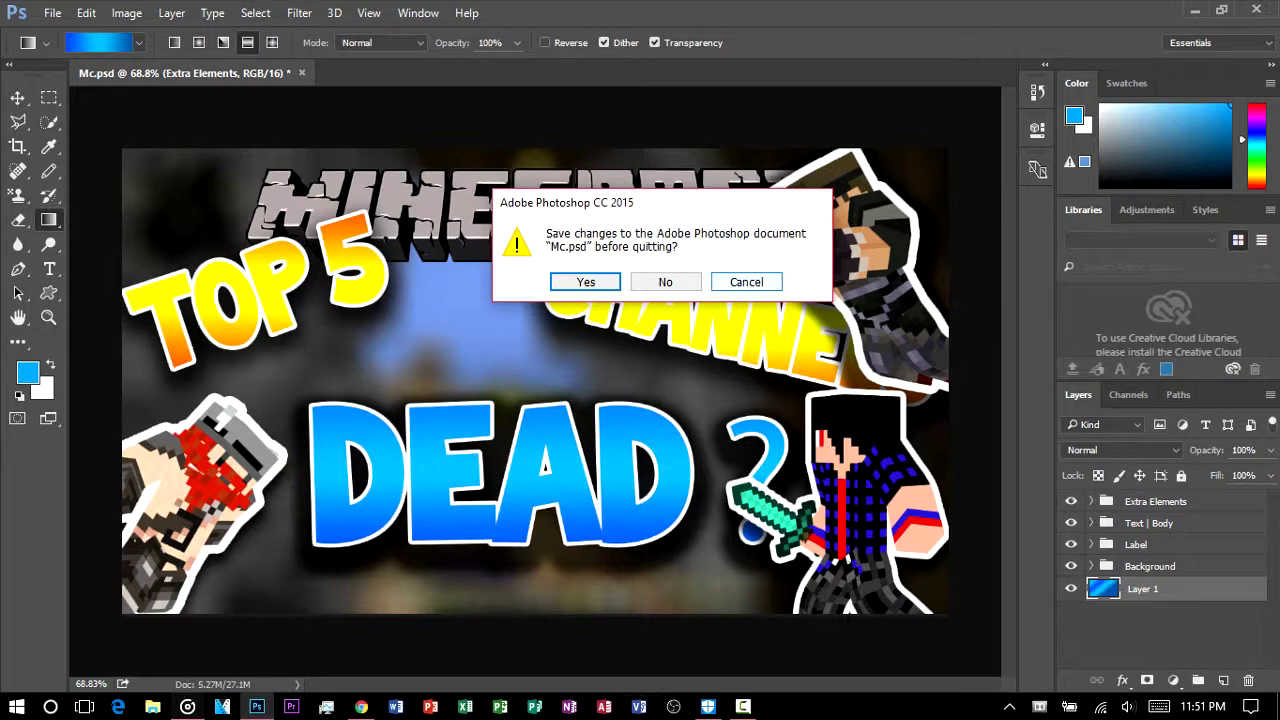
pyautogui.click(666, 282)
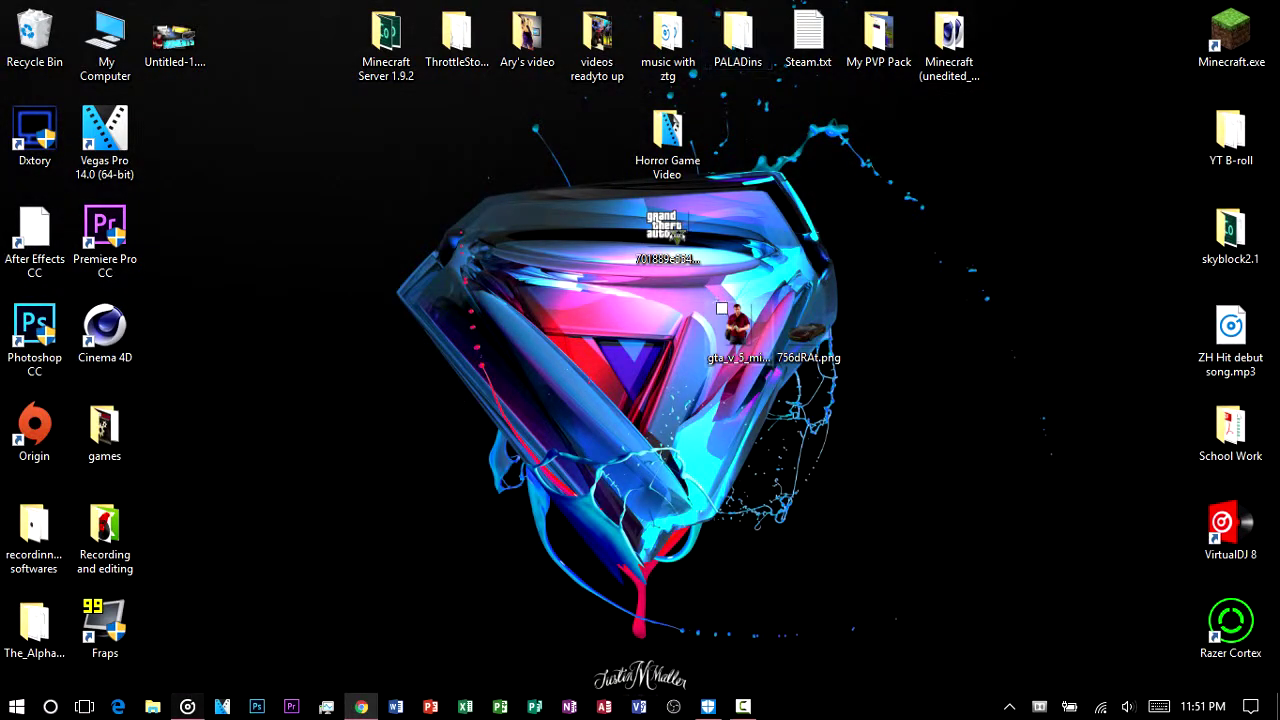
# Delete the downloaded logo, Michael and car PNG files from the desktop.
pyautogui.moveTo(1135, 454); pyautogui.dragTo(627, 302)
pyautogui.moveTo(1067, 471); pyautogui.dragTo(511, 217)
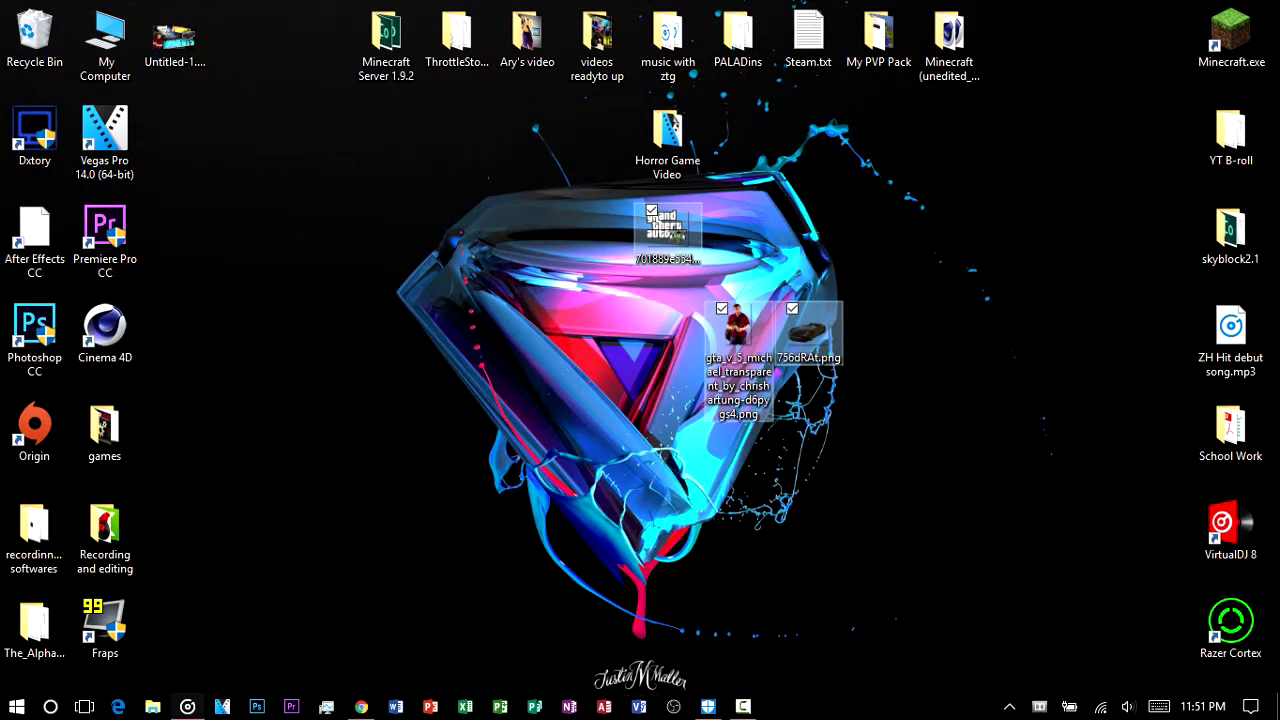
pyautogui.press('Delete')
# Move Untitled-1.png to the middle of the desktop and deselect it.
pyautogui.moveTo(170, 54); pyautogui.dragTo(484, 413)
pyautogui.click(470, 400)
pyautogui.moveTo(175, 40); pyautogui.dragTo(670, 340)
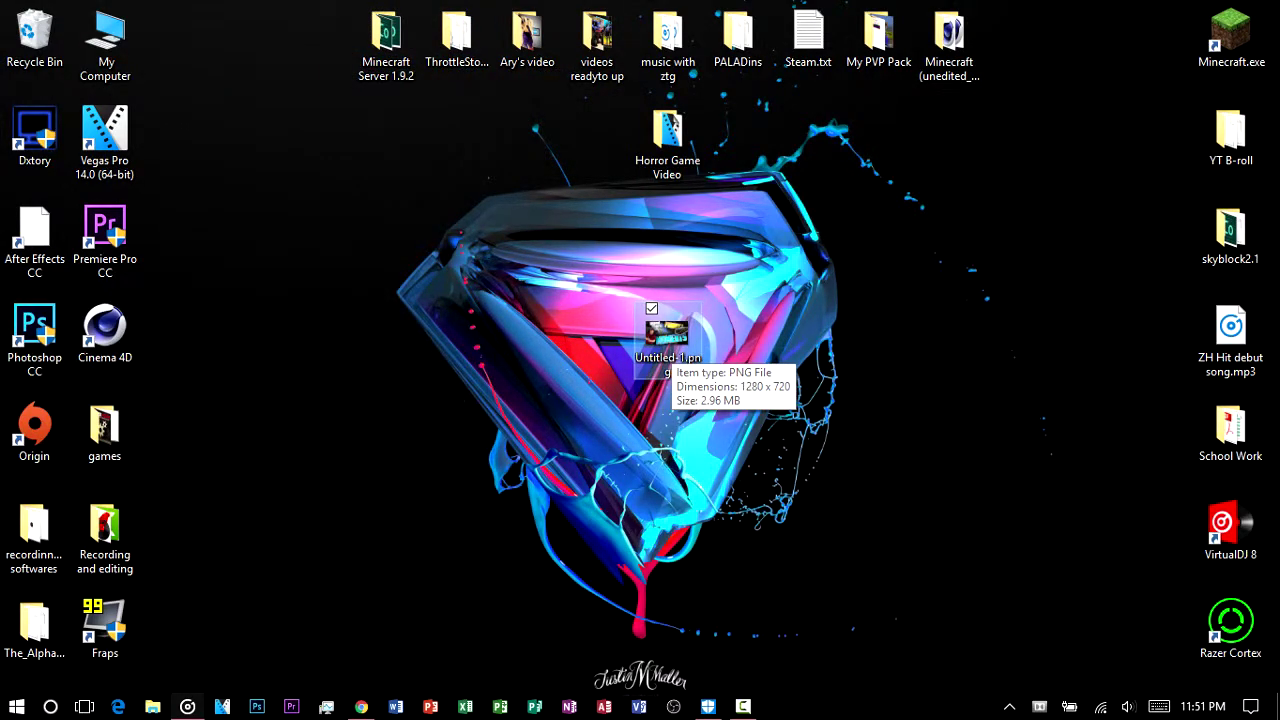
pyautogui.click(752, 410)
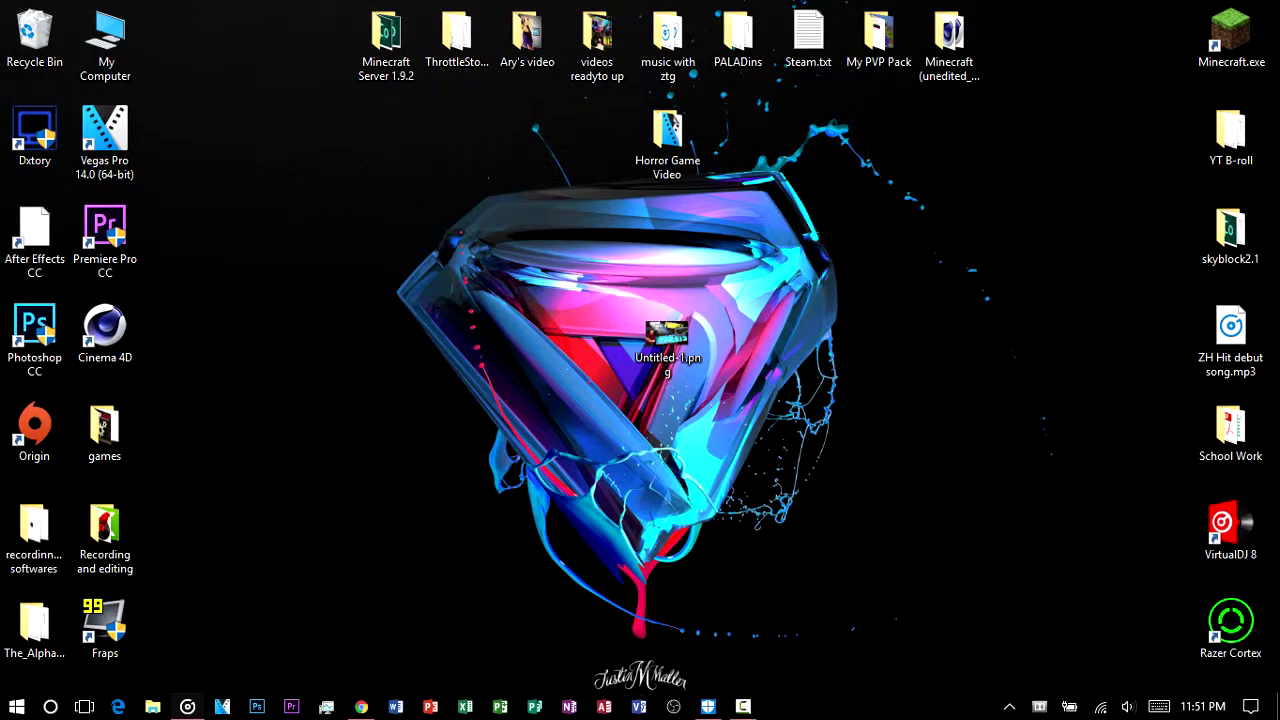
# Switch to Chrome and load tinypng.com in place of the Michael image page.
pyautogui.click(361, 706)
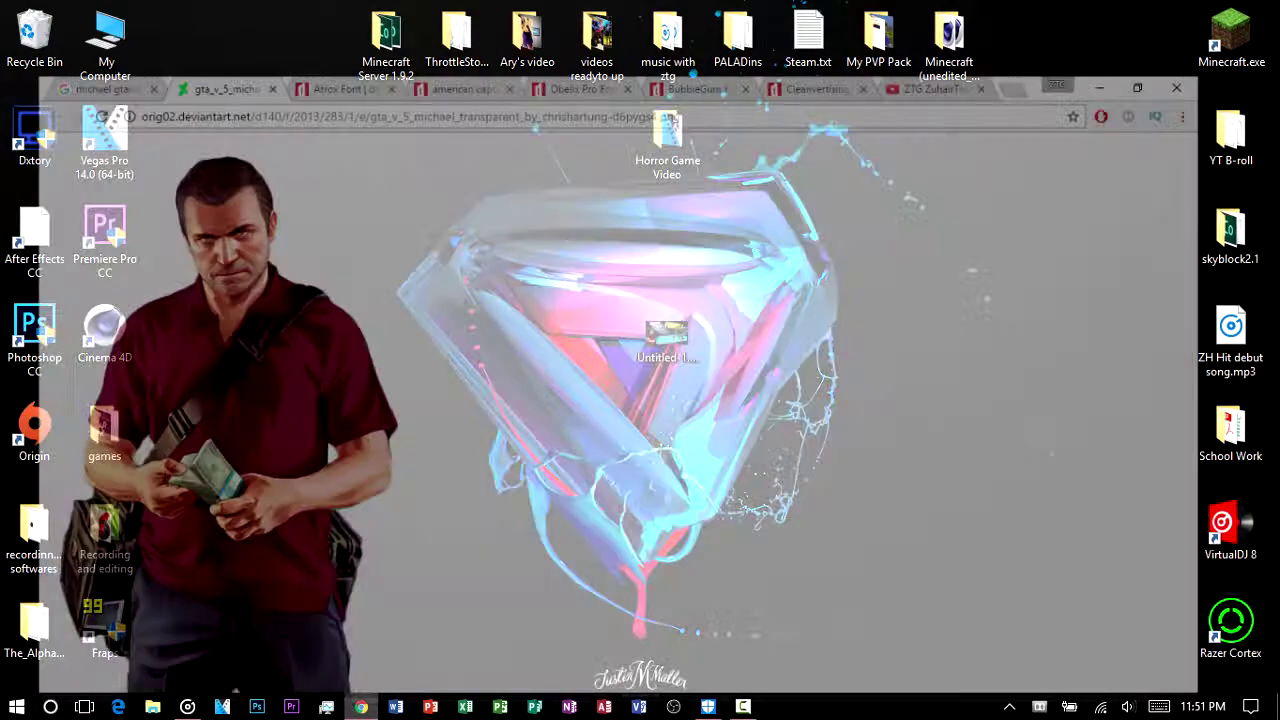
pyautogui.click(238, 44)
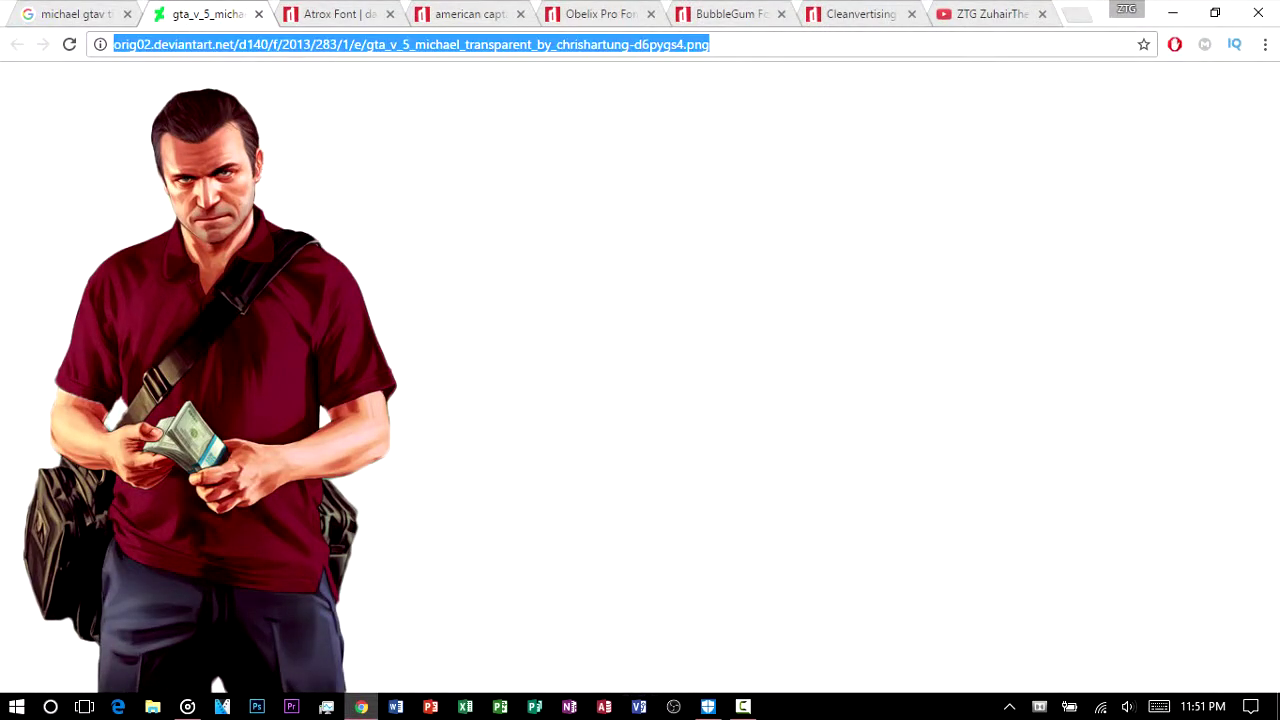
pyautogui.write('tinypng.com')
pyautogui.press('Return')
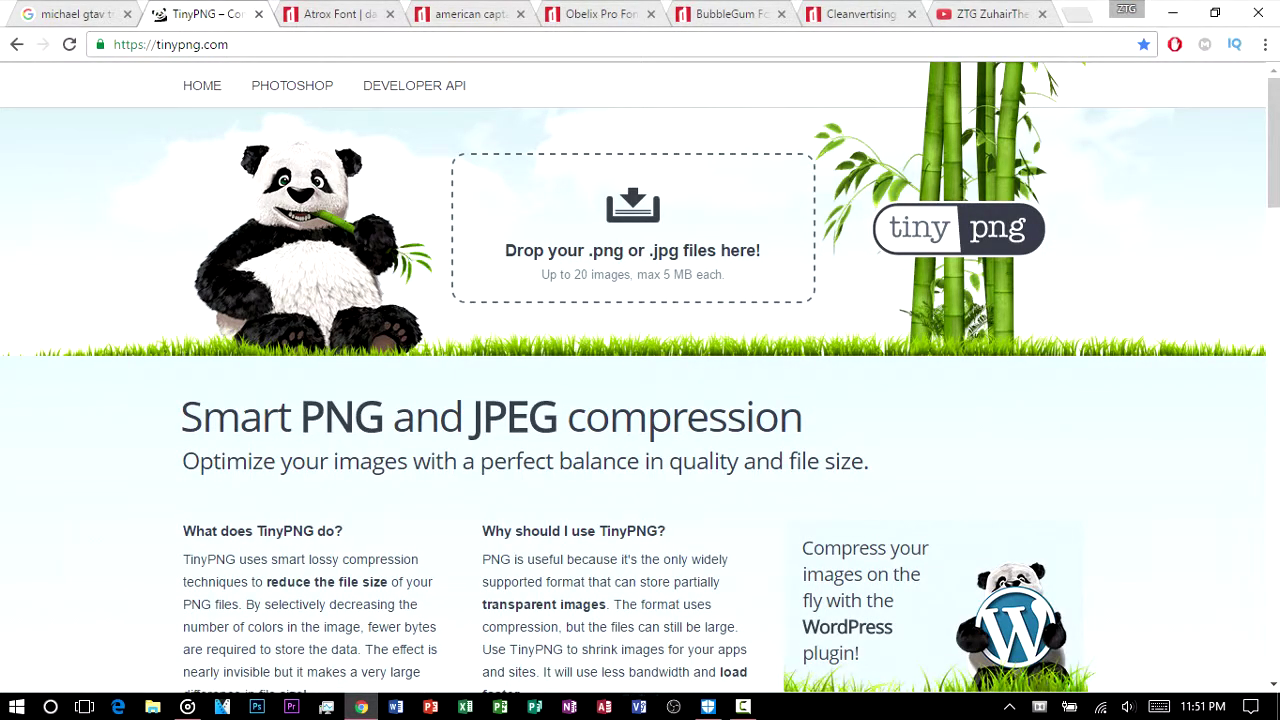
# Compress Untitled-1.png with TinyPNG and place the downloaded compressed file on the desktop.
pyautogui.click(1215, 13)
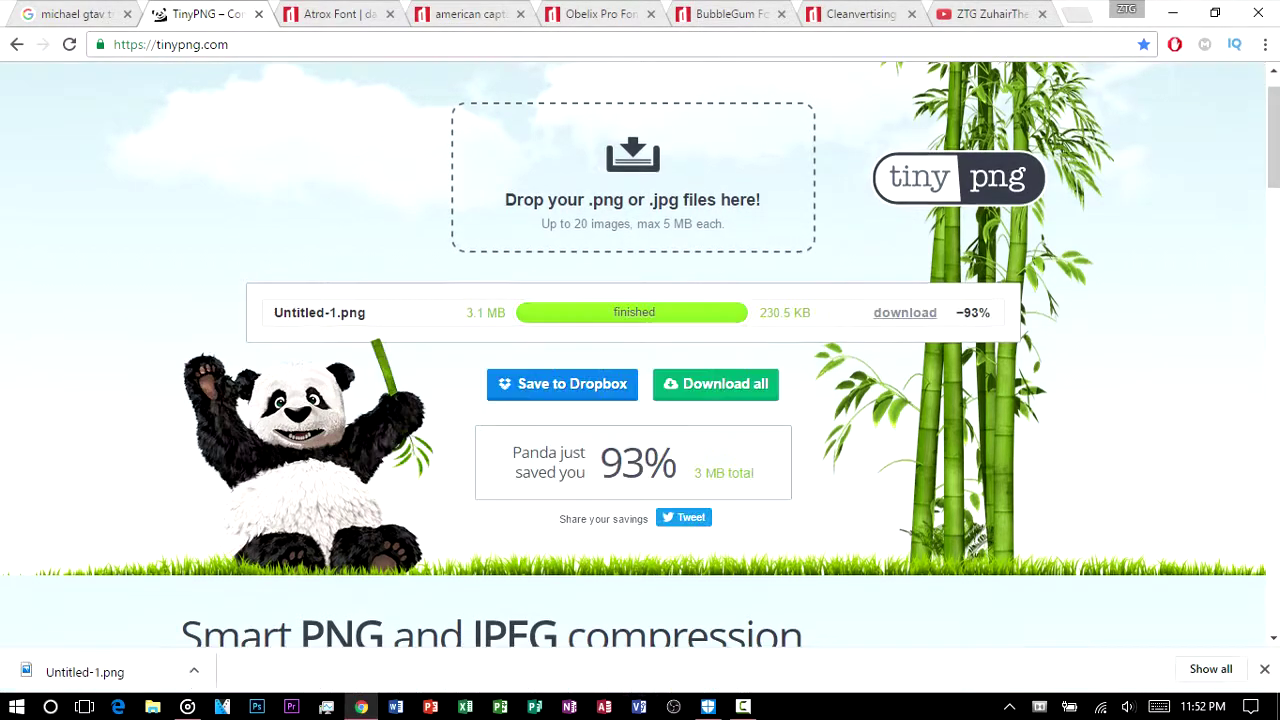
pyautogui.moveTo(85, 672); pyautogui.dragTo(80, 578)
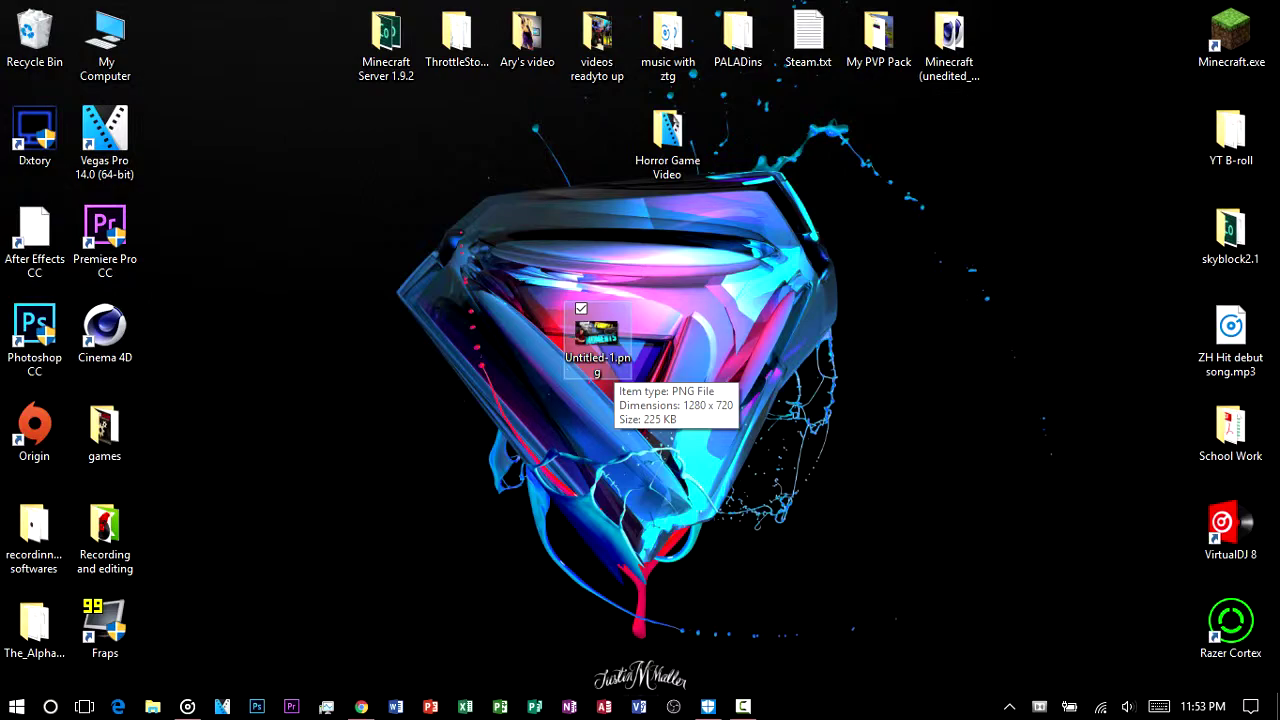
# Open the compressed Untitled-1.png in Photos, examine its image quality up close, close it and reposition the file on the desktop.
pyautogui.doubleClick(597, 338)
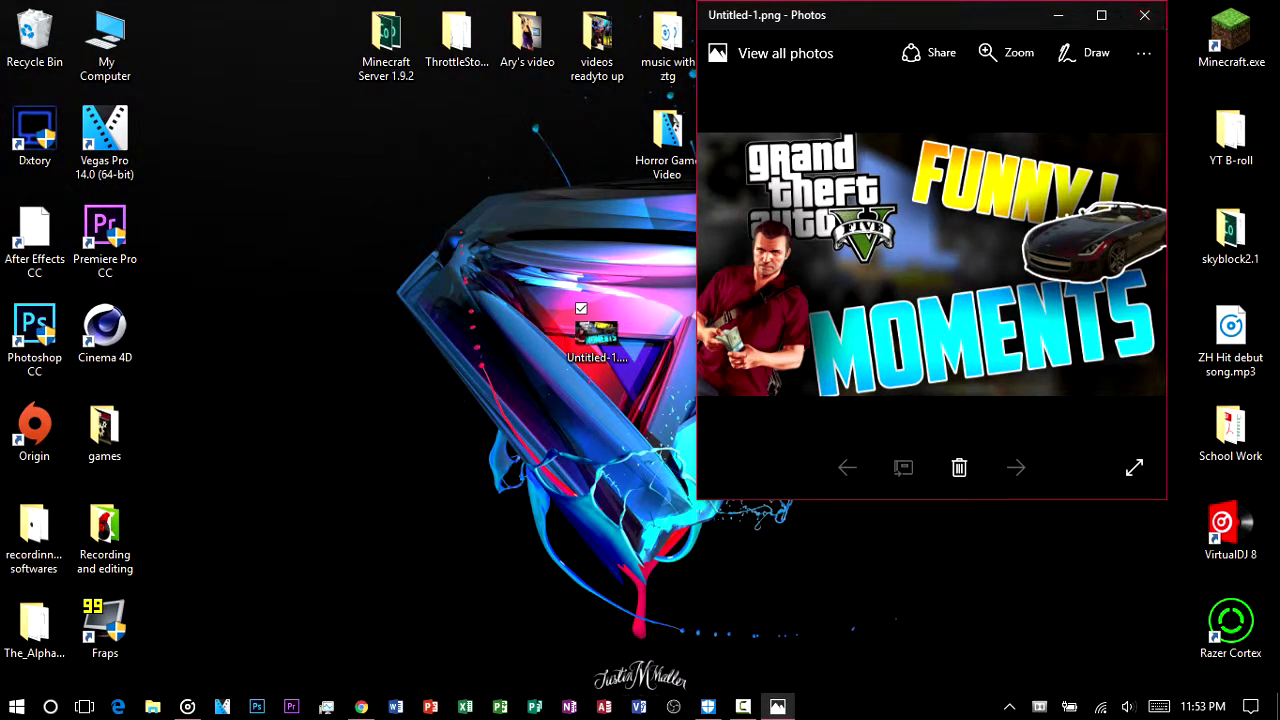
pyautogui.scroll(5, 927, 259)
pyautogui.scroll(6, 918, 242)
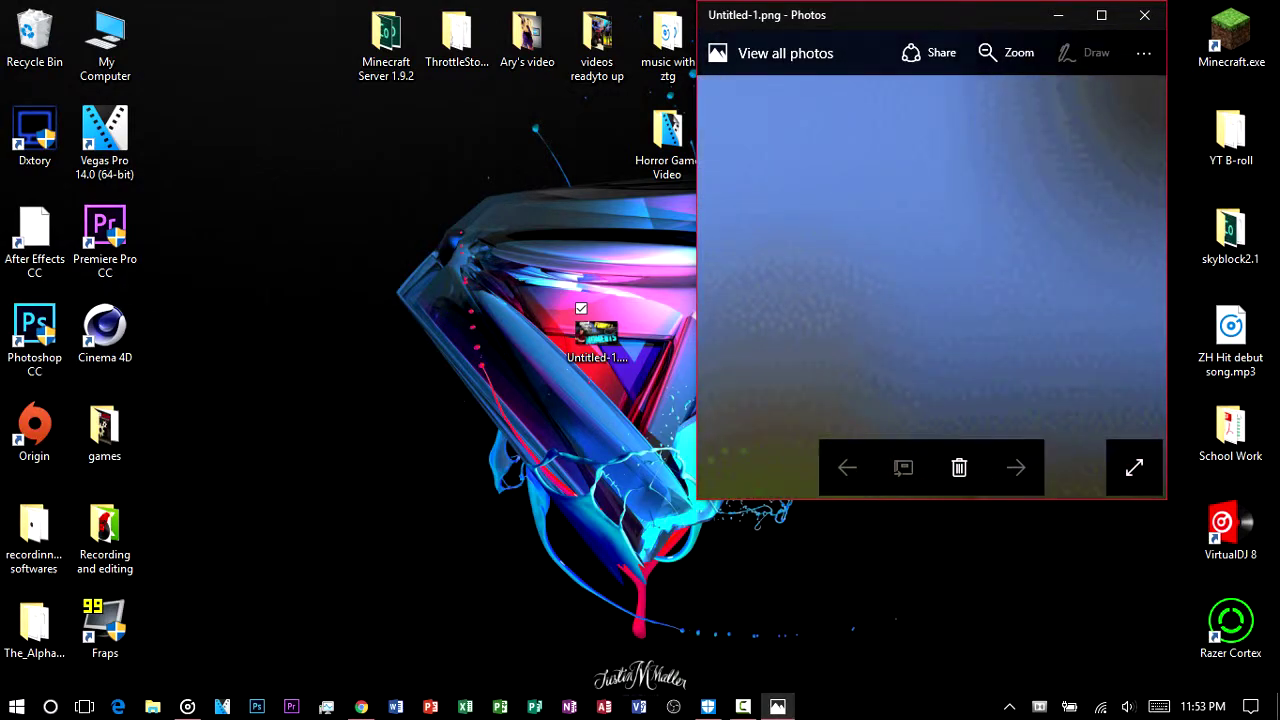
pyautogui.scroll(-6, 916, 243)
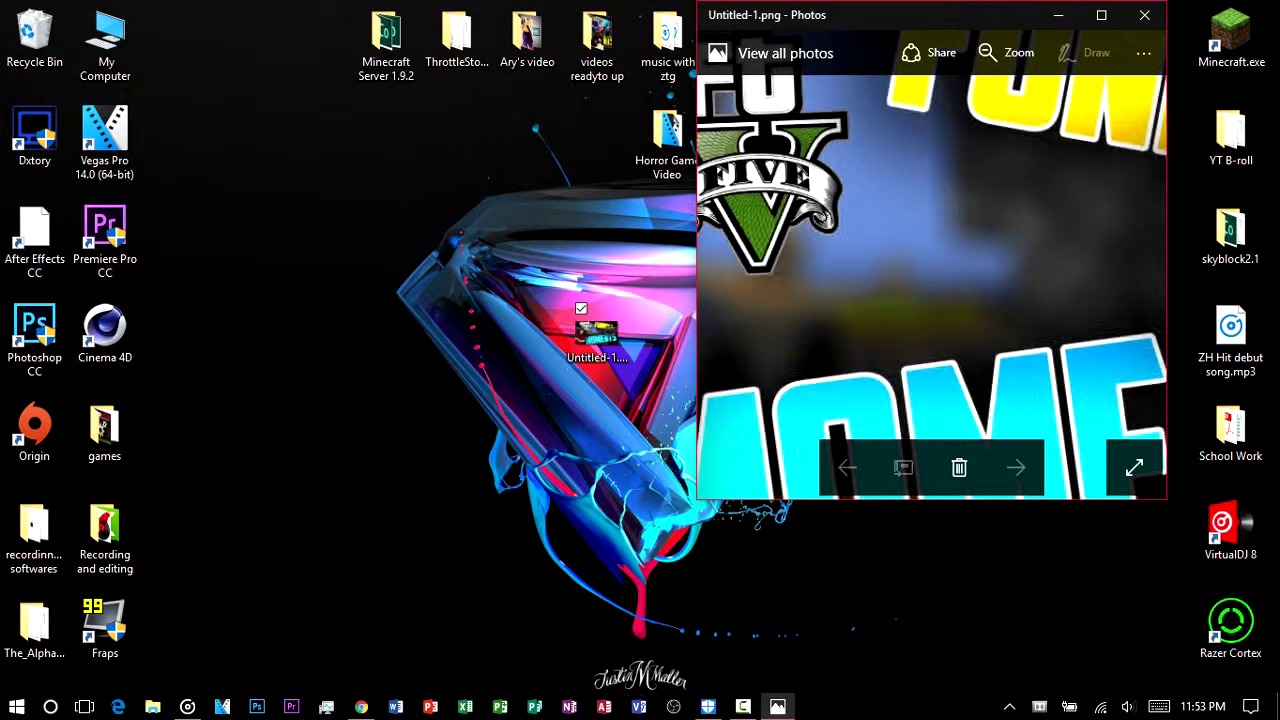
pyautogui.moveTo(916, 243); pyautogui.dragTo(762, 411)
pyautogui.scroll(-5, 762, 411)
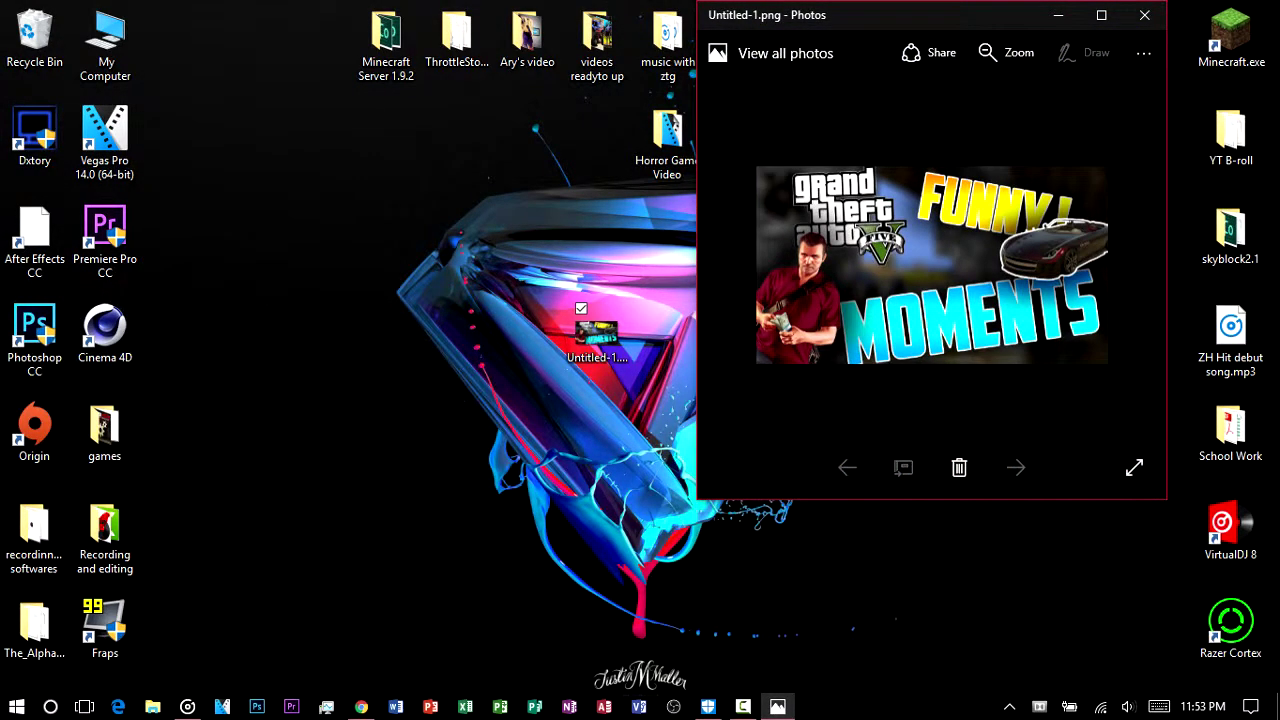
pyautogui.click(1145, 15)
pyautogui.moveTo(597, 335); pyautogui.dragTo(527, 432)
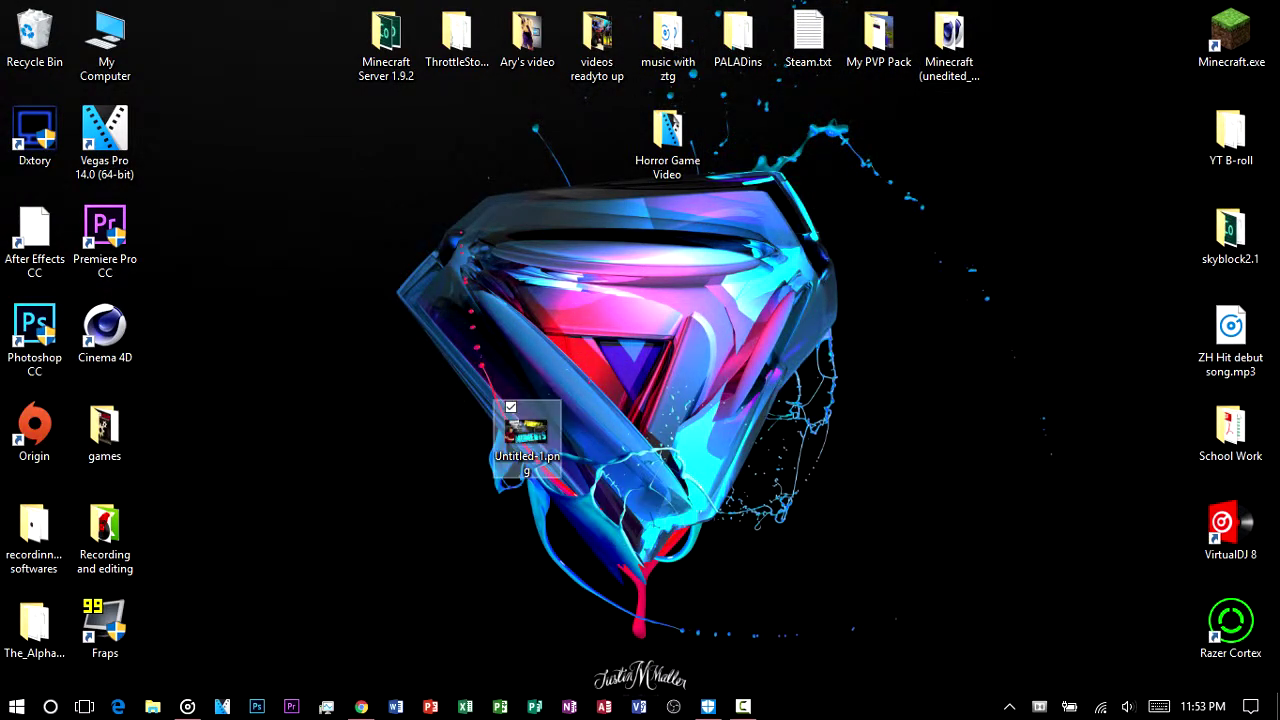